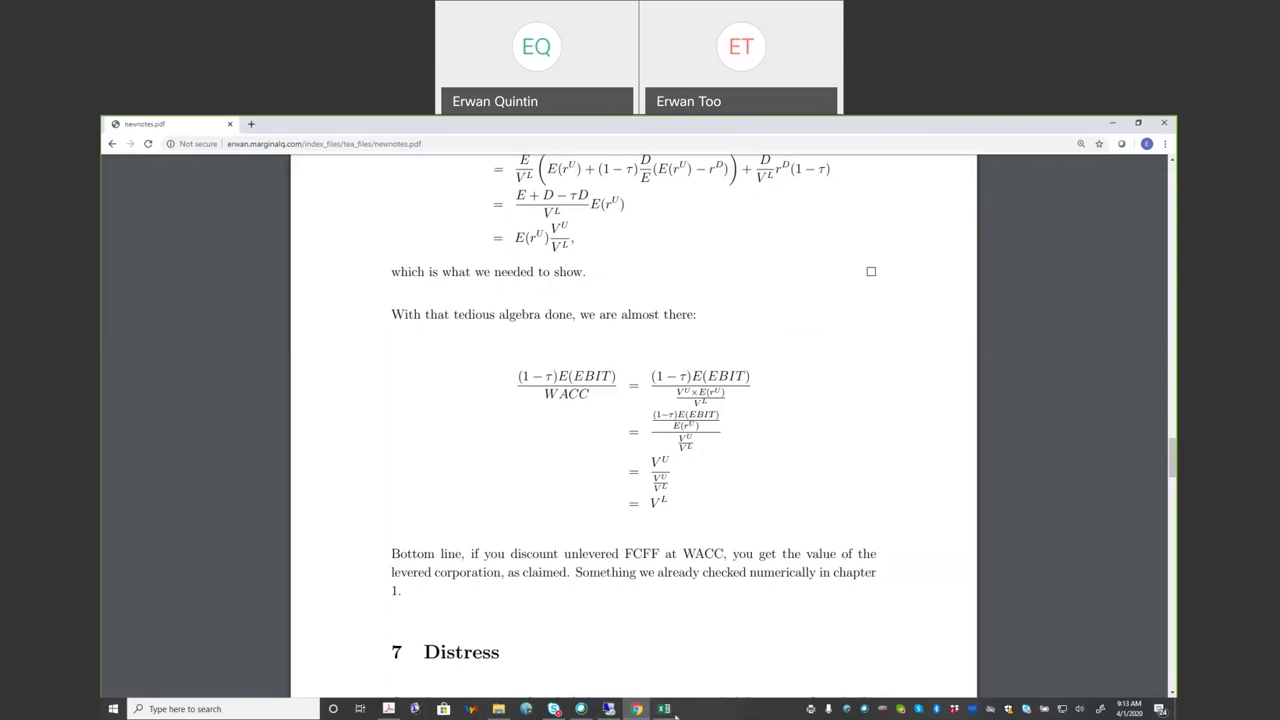
Step: Switch to the MM scratch workbook in Excel and insert blank cells at A6:B6, shifting the existing cells down
click(665, 709)
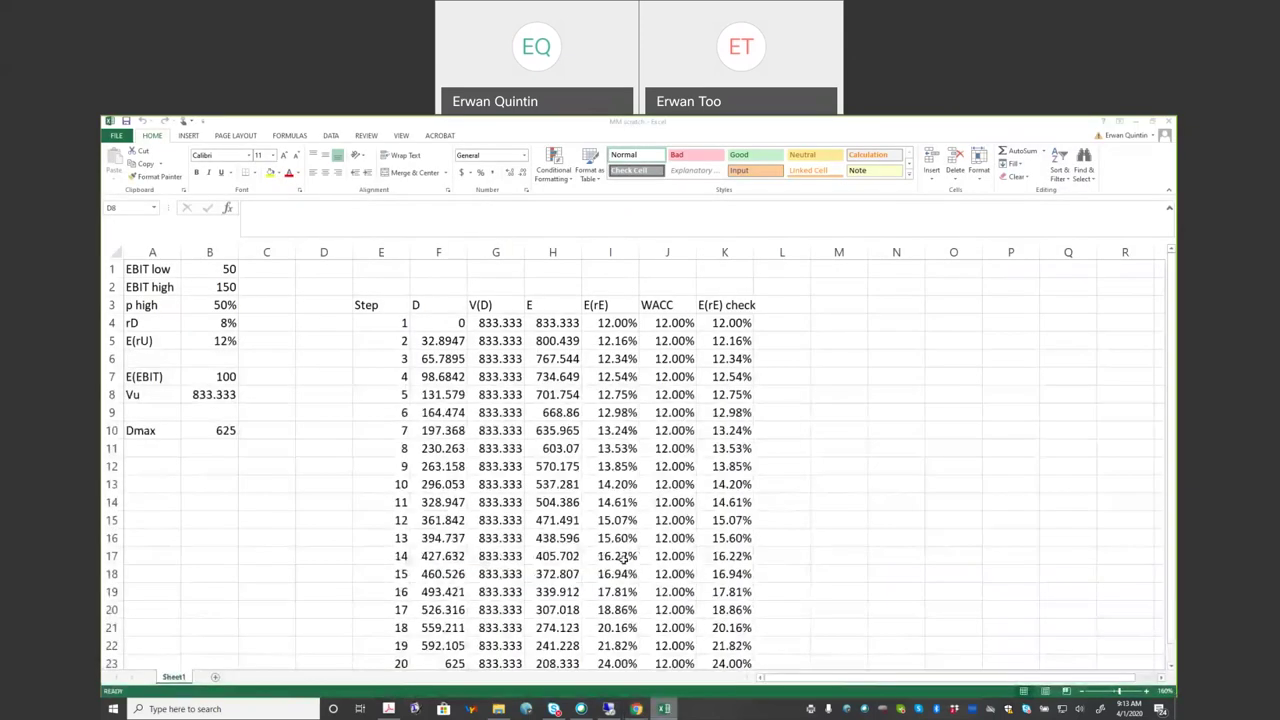
click(234, 485)
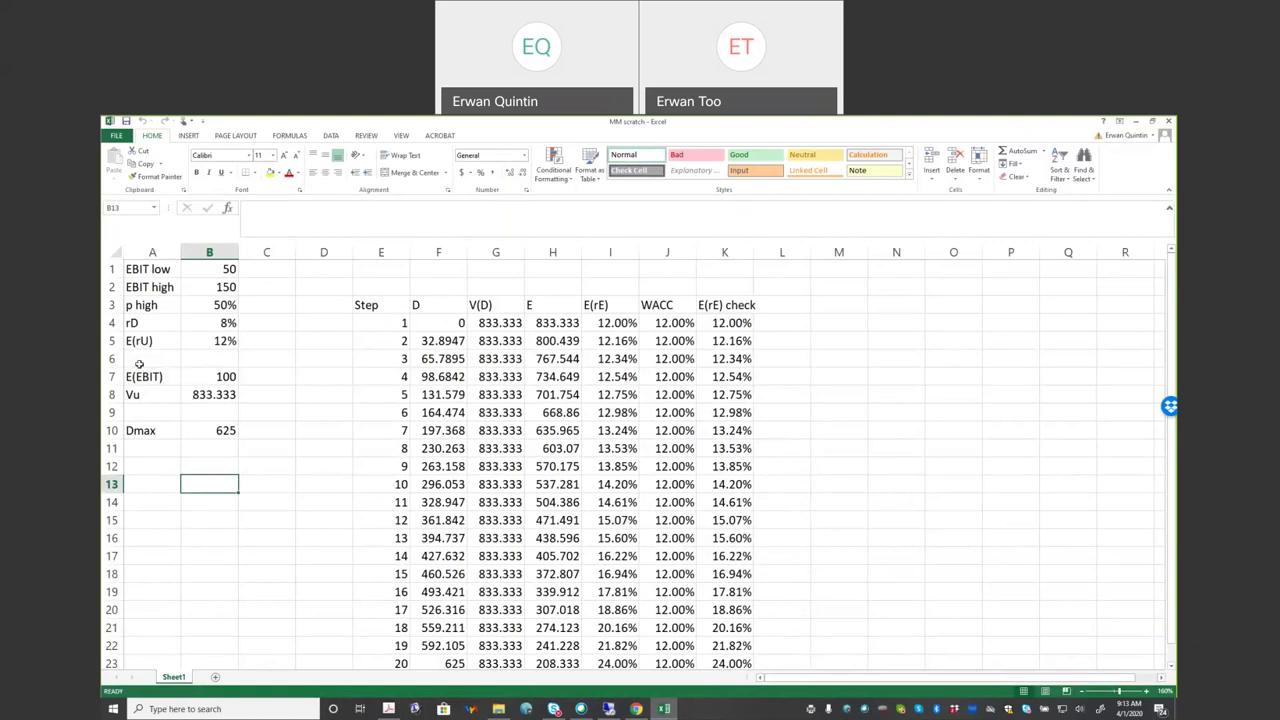
drag(137, 363, 202, 364)
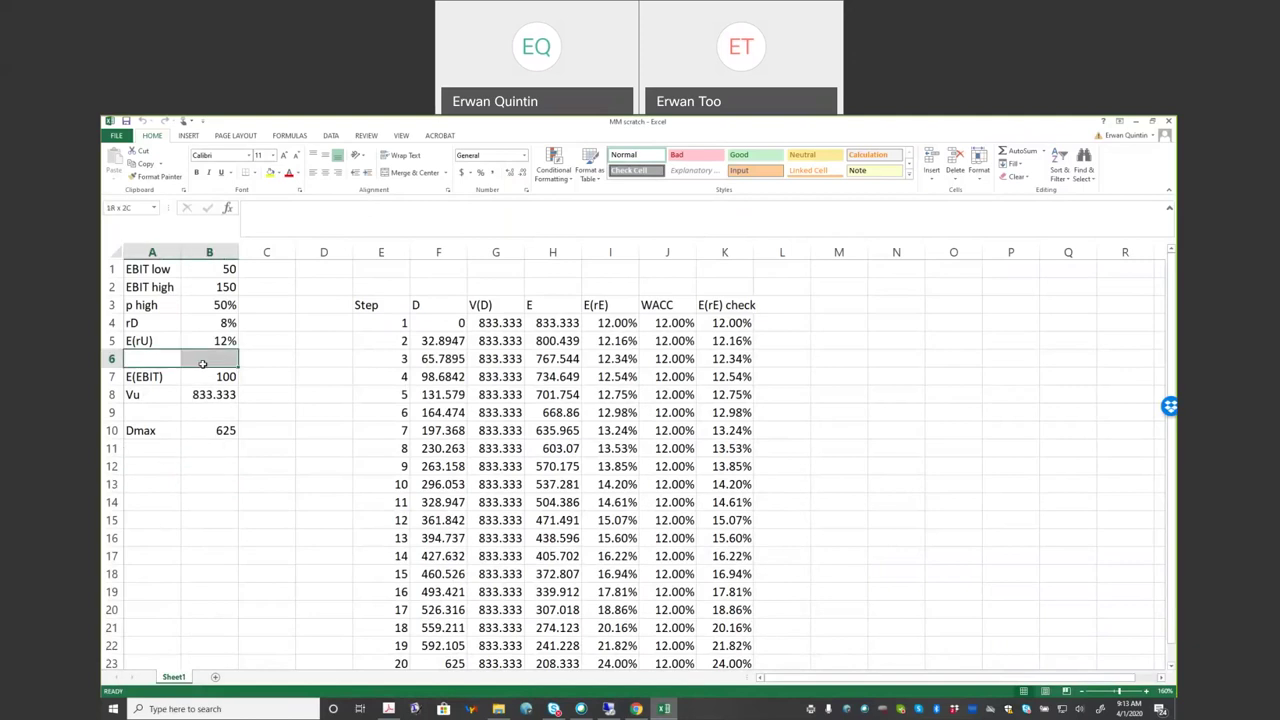
right_click(202, 363)
click(226, 447)
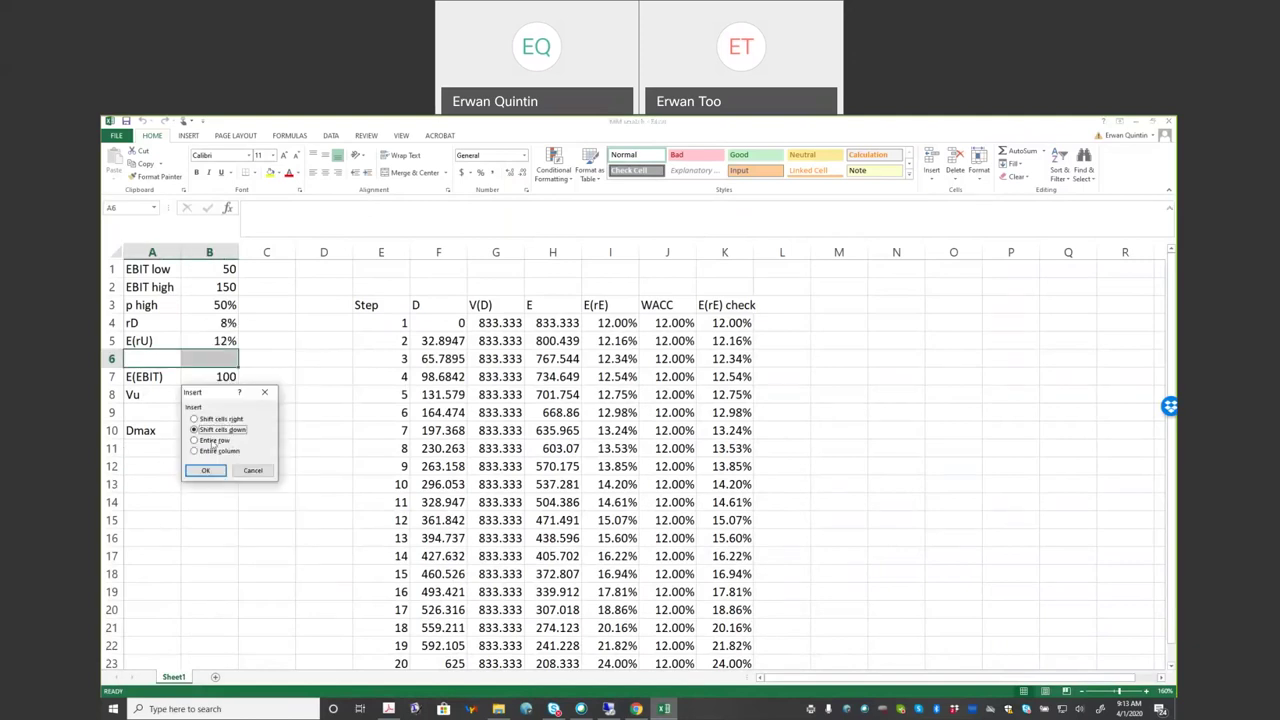
click(205, 470)
Step: Add a tax rate input with the label tau in A6 and the value 30% in B6
click(158, 363)
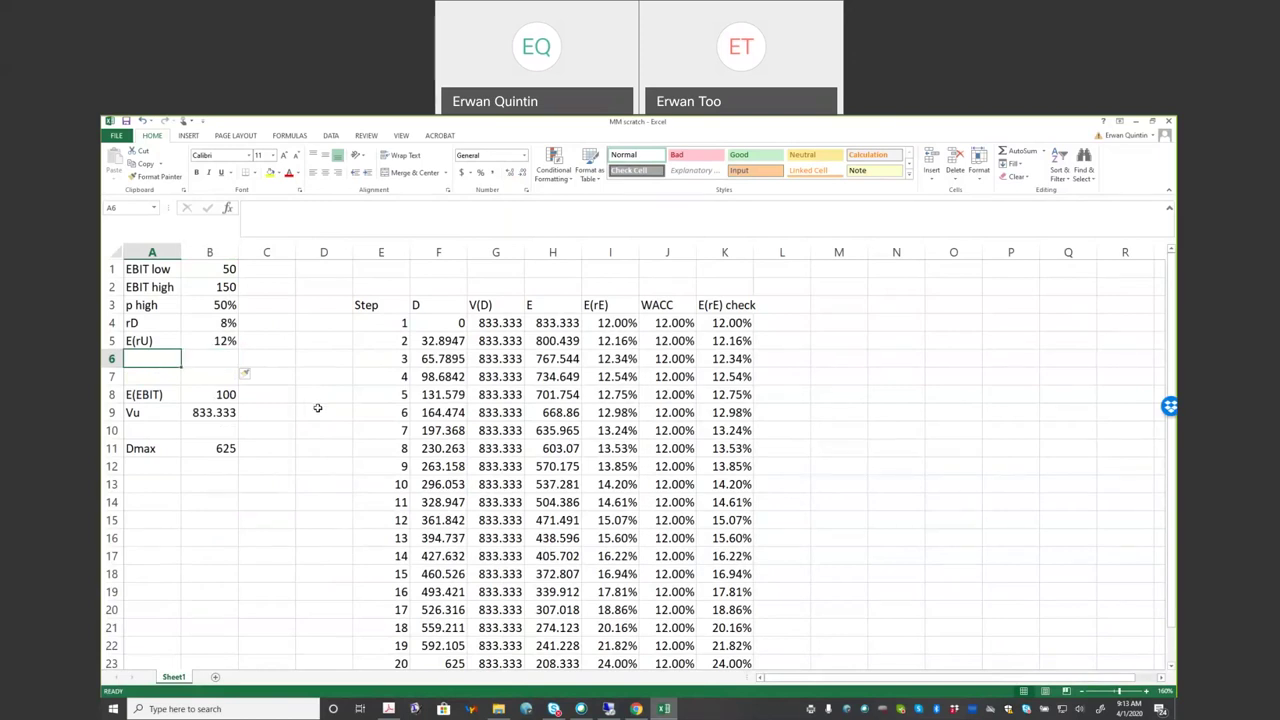
text(tau)
key(Tab)
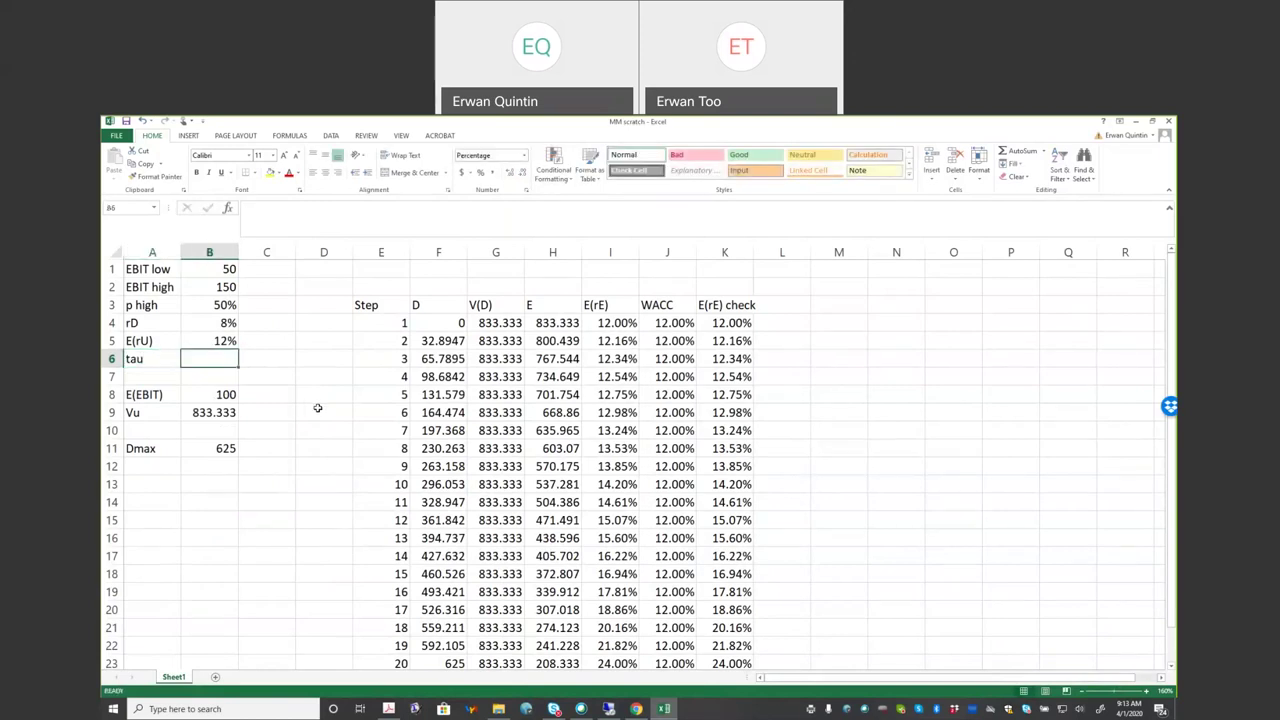
text(30)
key(Return)
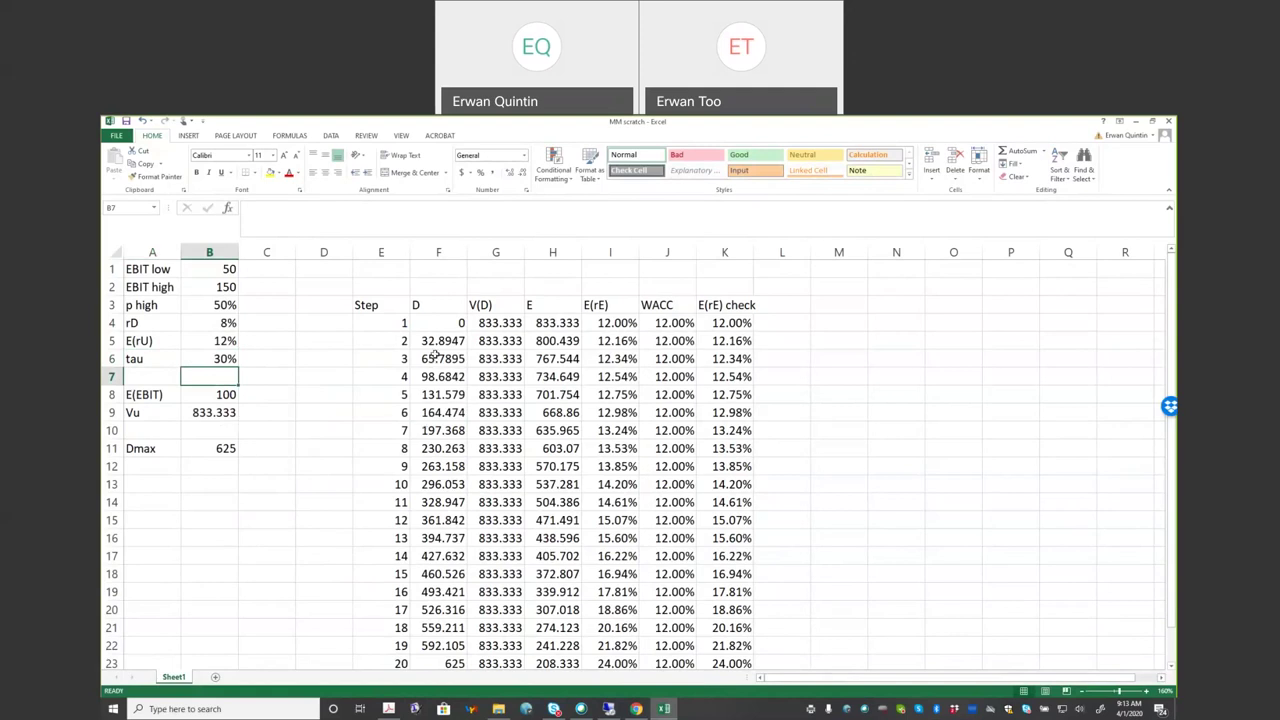
Step: Copy the whole debt step table E3:K23, headers included, and paste the duplicate starting at M3
drag(371, 305, 704, 628)
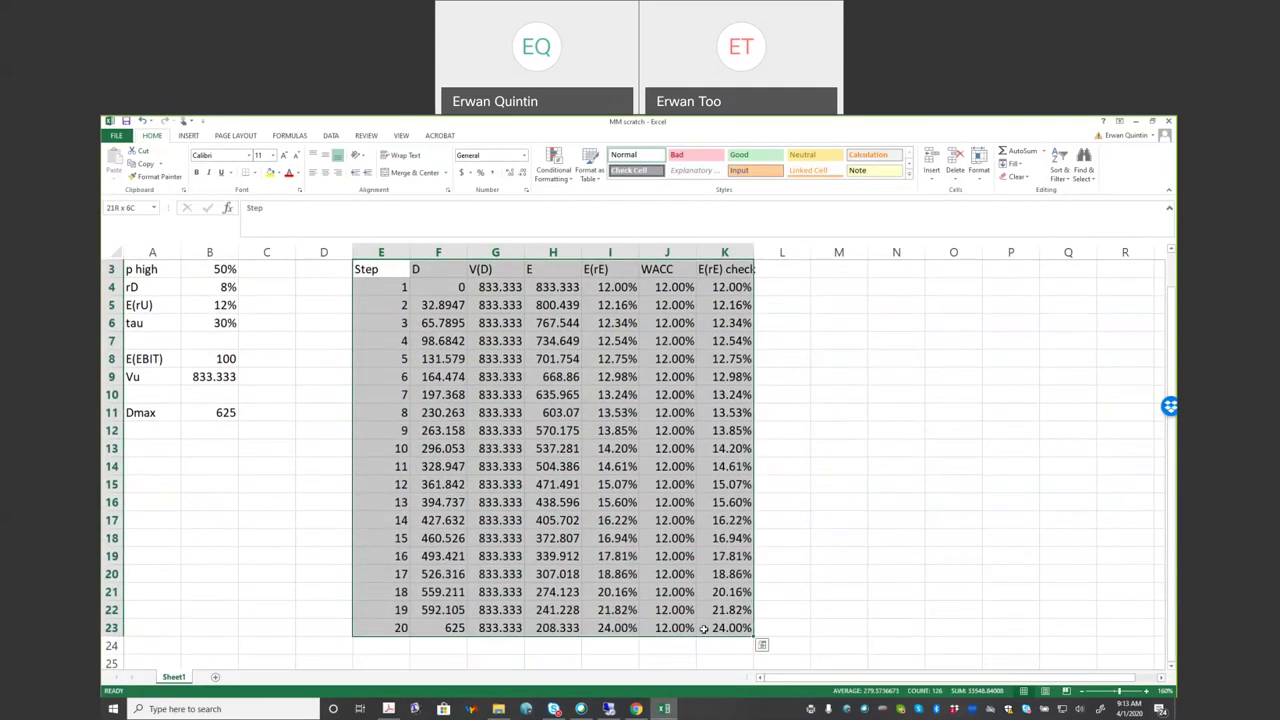
key(ctrl+c)
scroll(870, 490, up, 1)
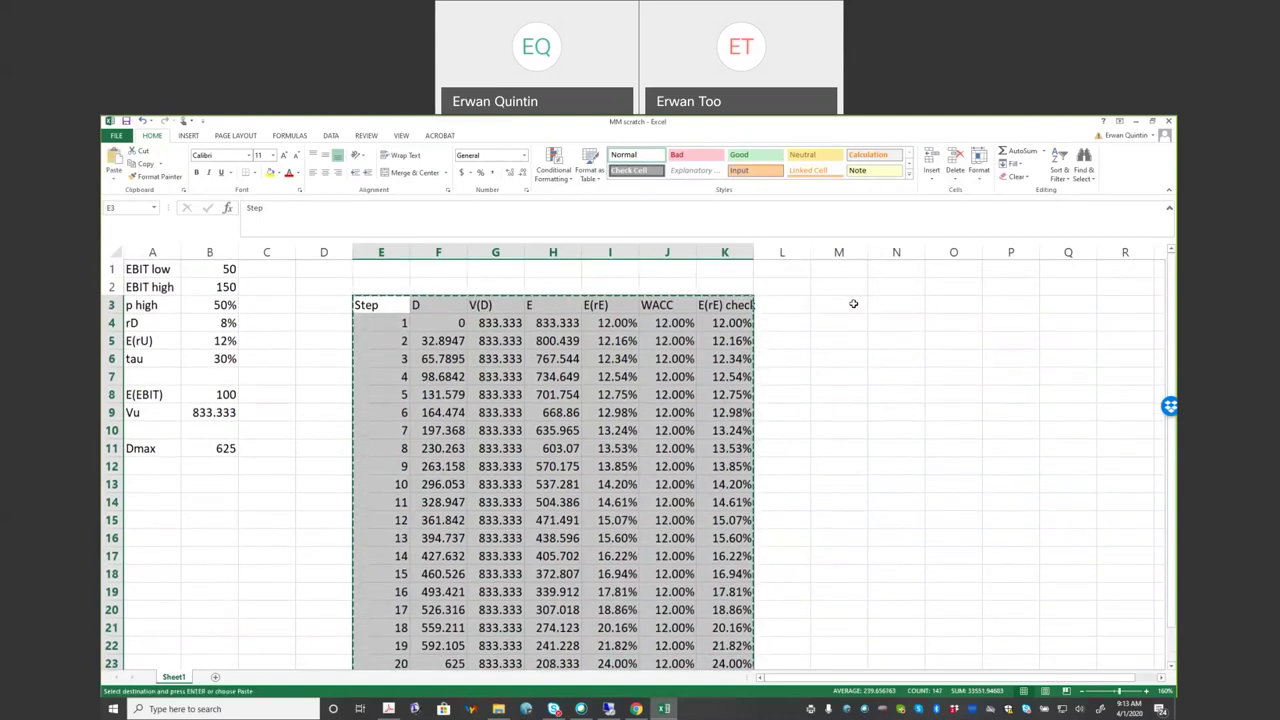
click(853, 304)
key(ctrl+v)
click(896, 322)
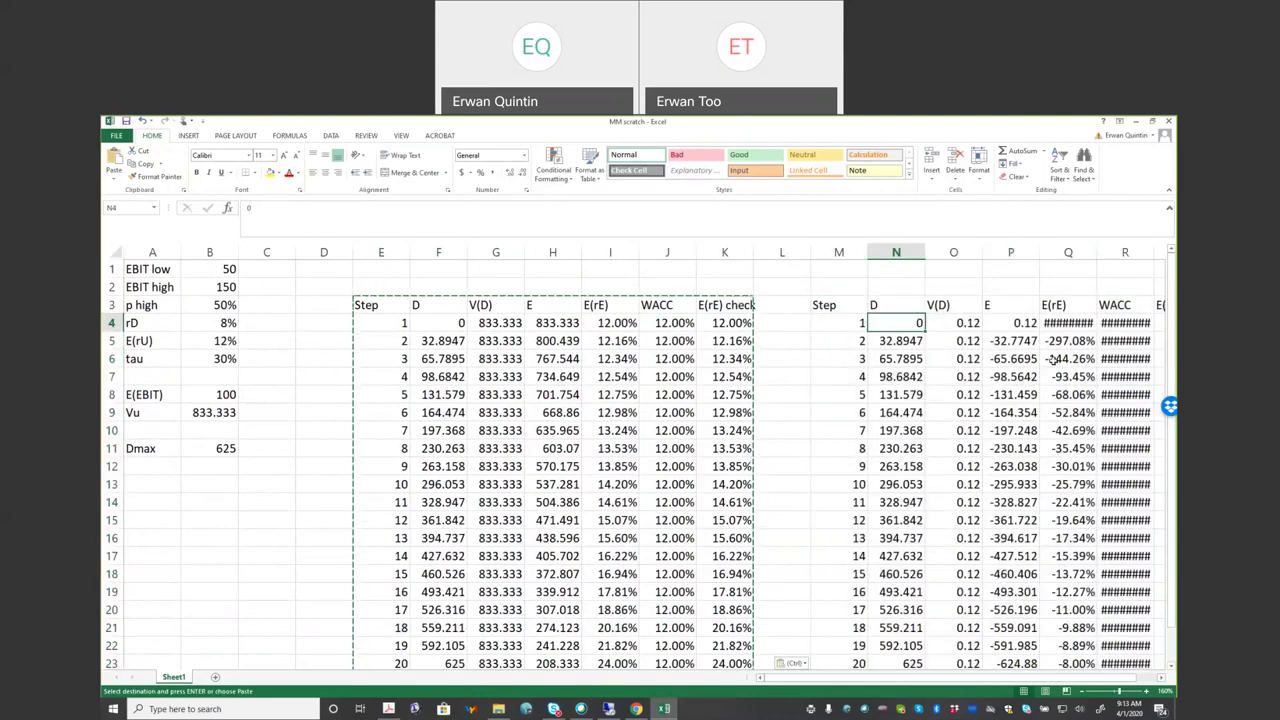
key(Right)
key(Right)
key(Left)
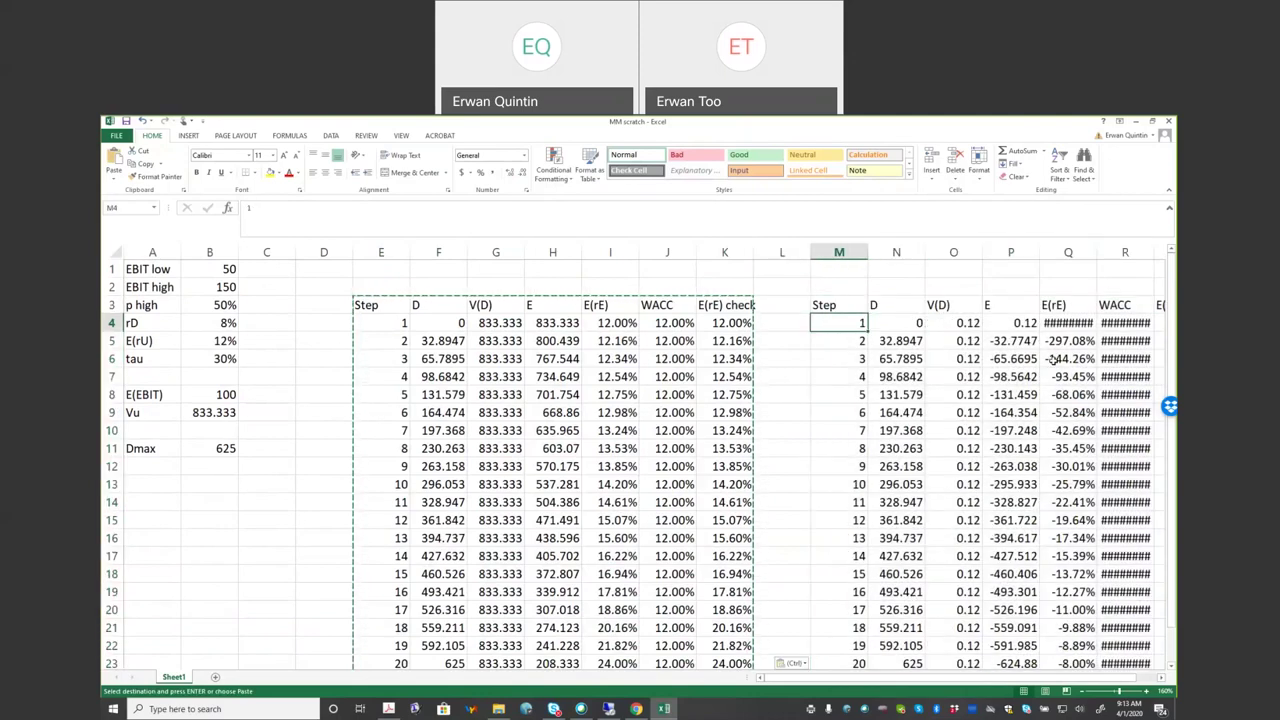
key(Escape)
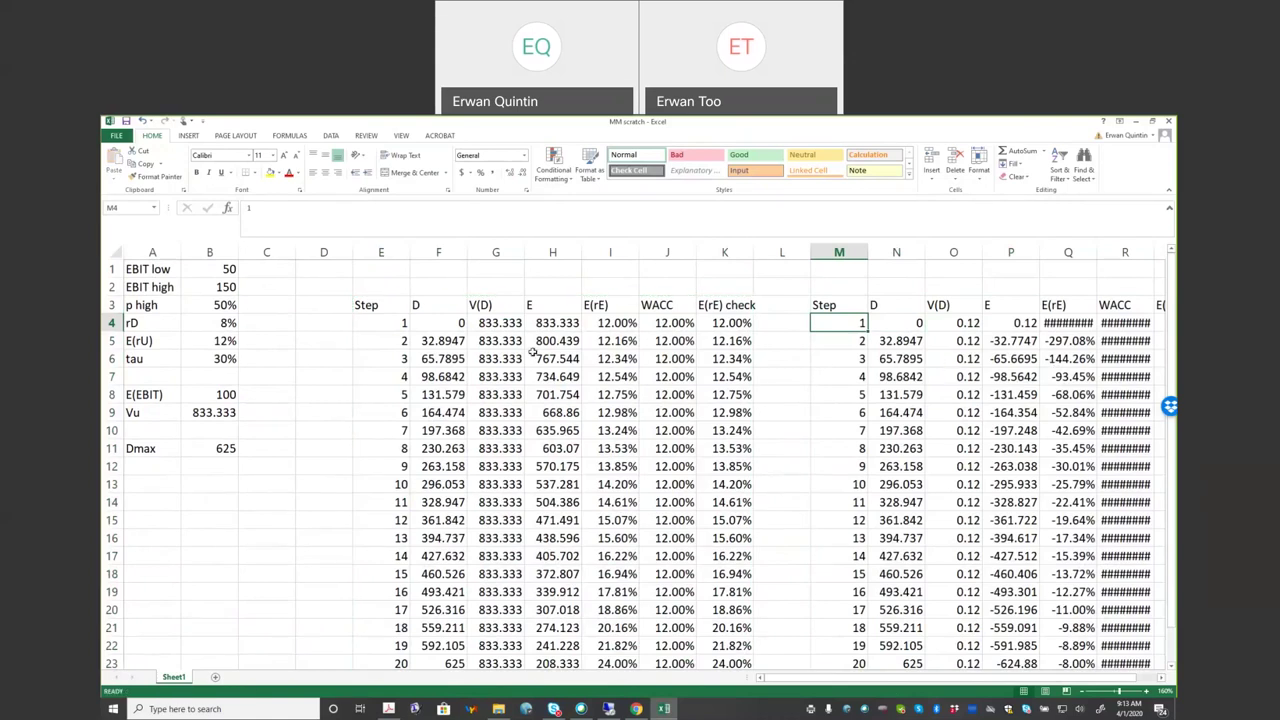
Step: Examine the formulas in the D and V(D) columns of the duplicated table
click(434, 323)
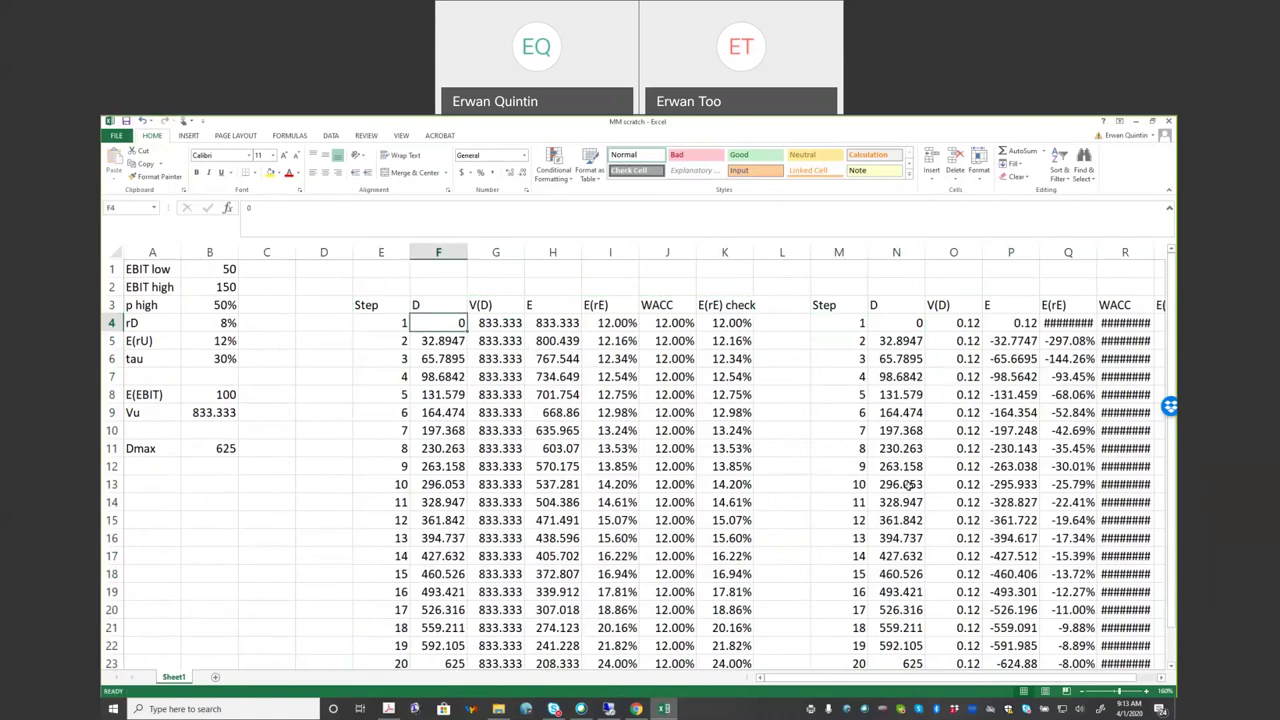
scroll(910, 484, down, 1)
click(913, 609)
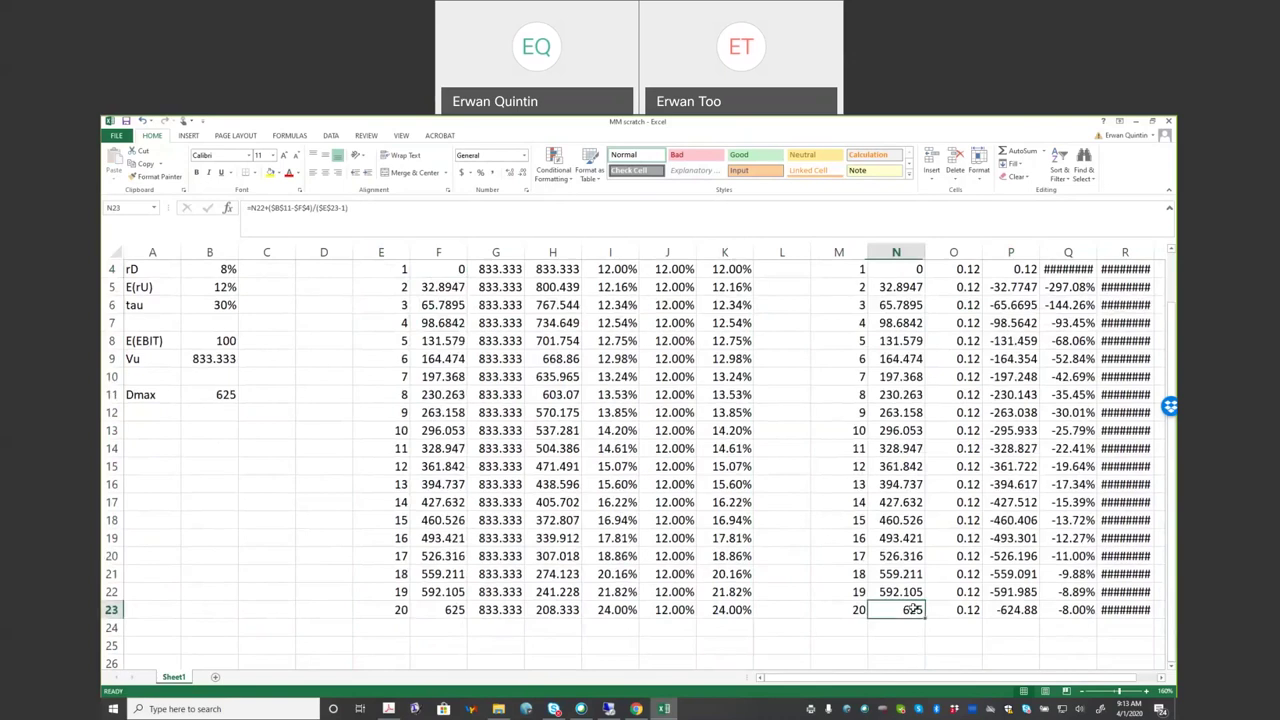
scroll(893, 440, up, 1)
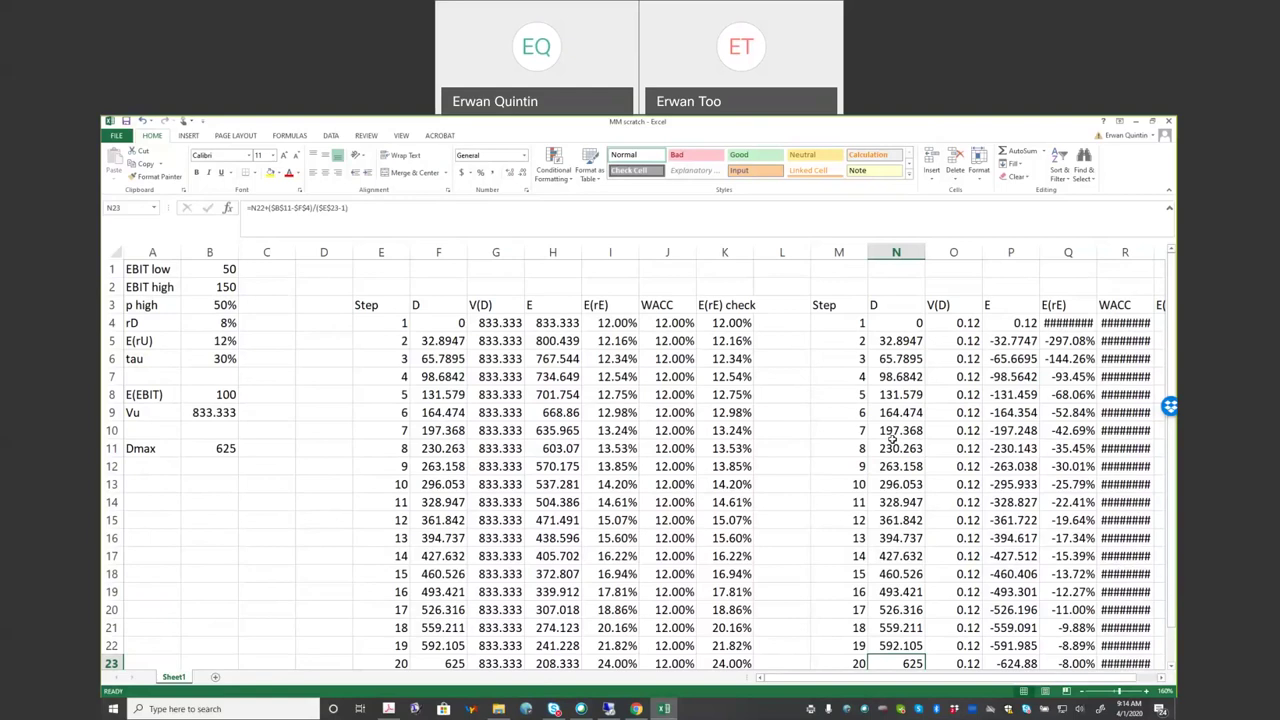
key(Up)
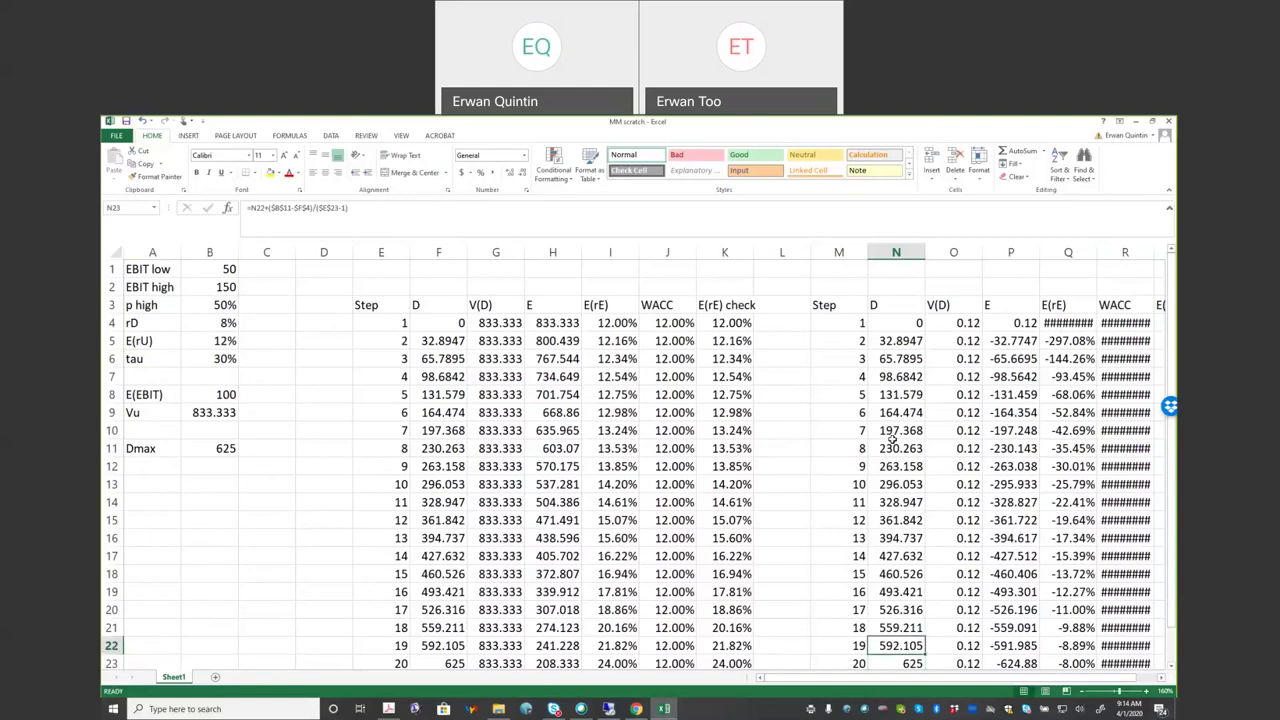
click(970, 323)
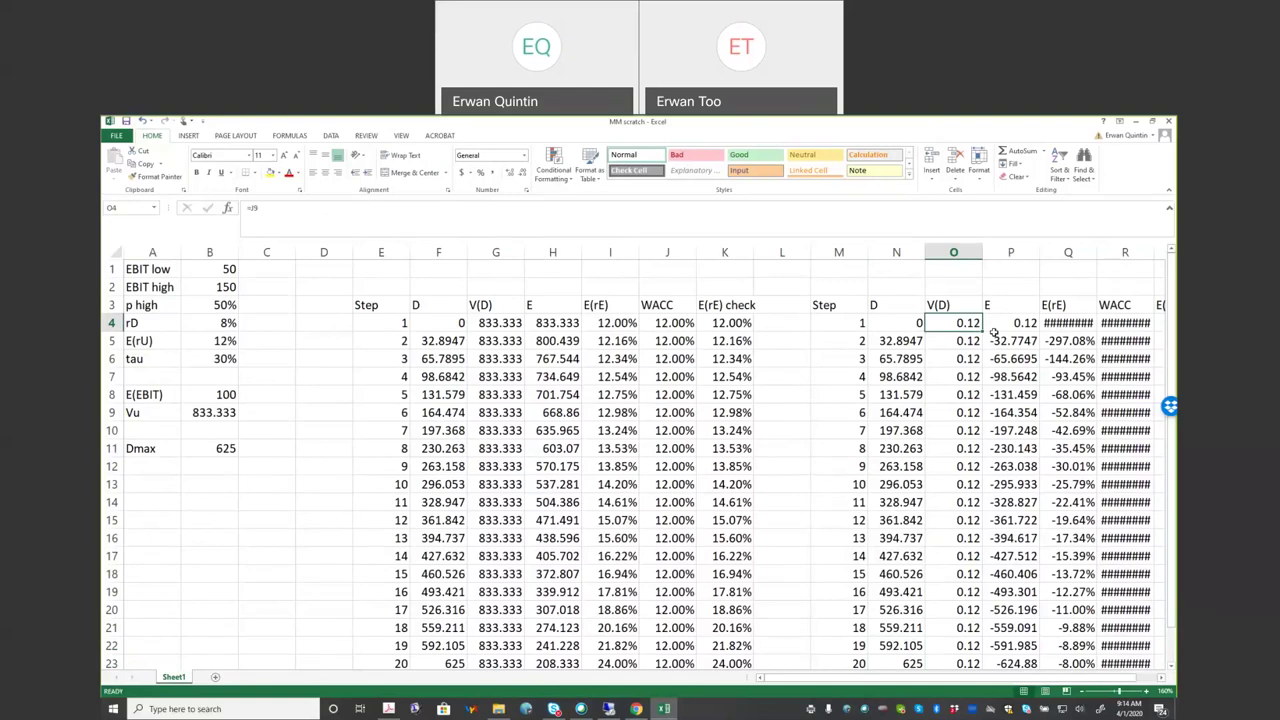
drag(1128, 678, 1146, 680)
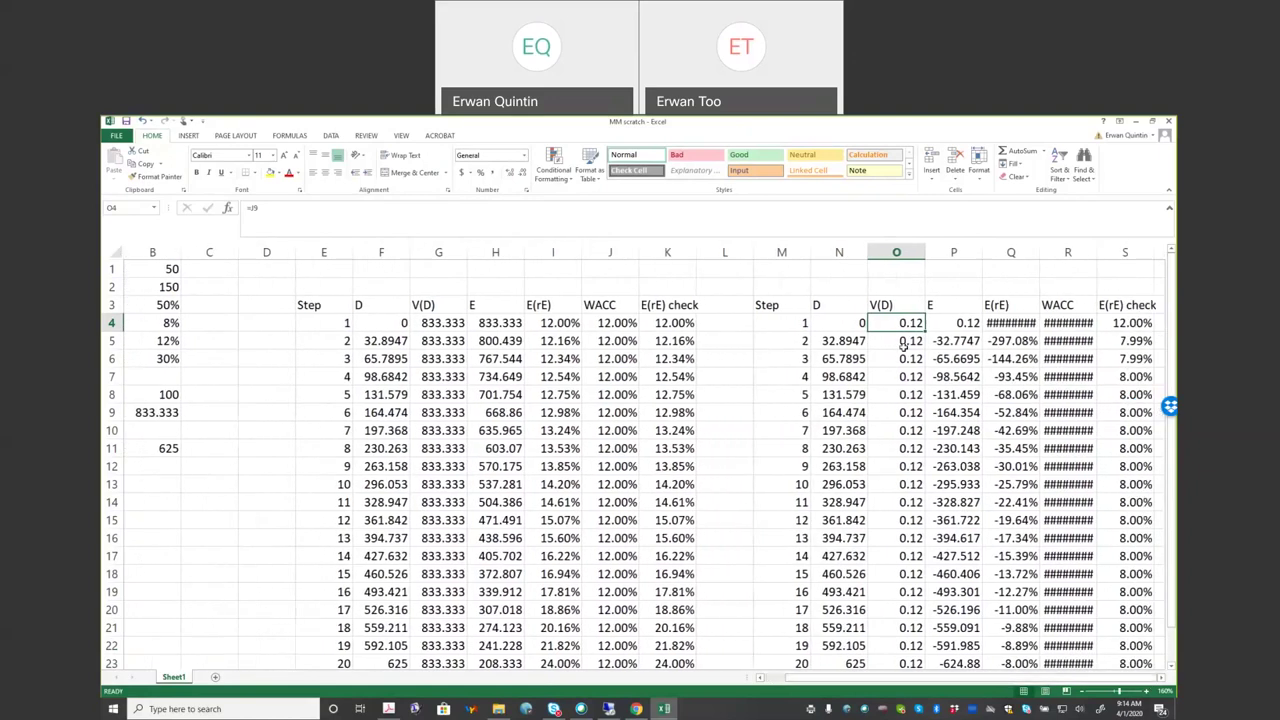
Step: Label cell A13 Vu(tau=30%) and widen column A to fit the text
click(235, 462)
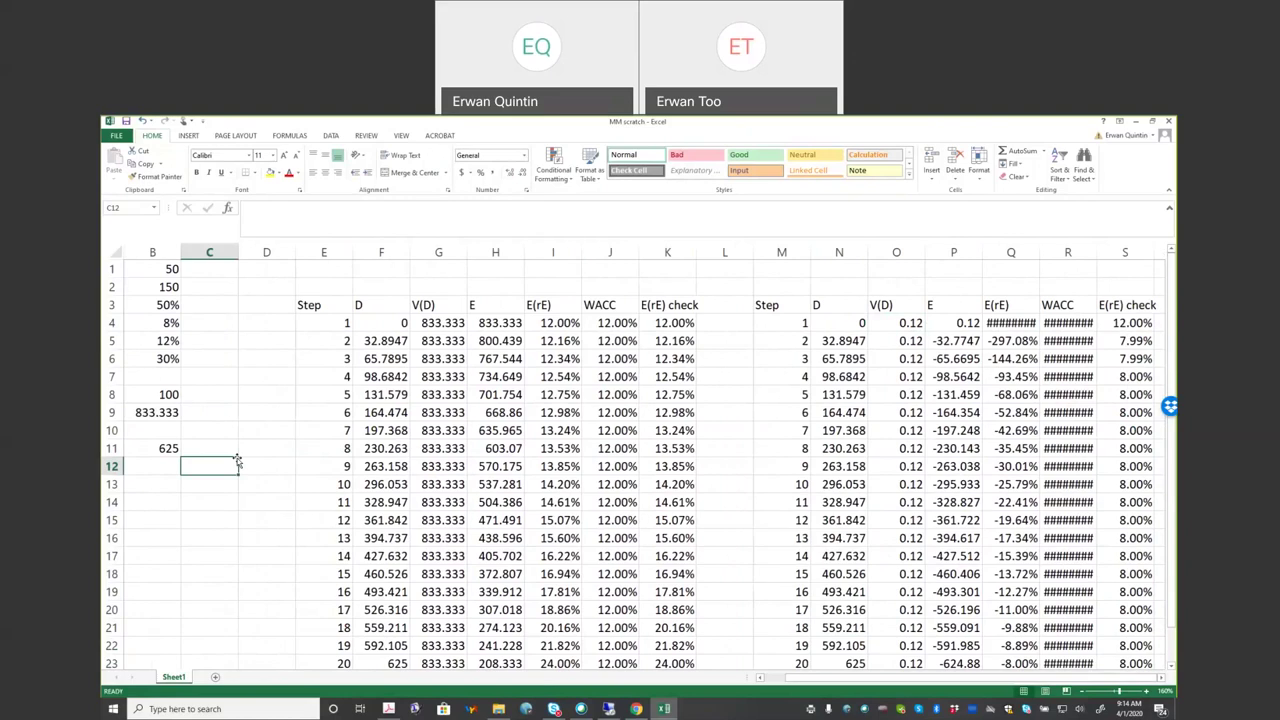
key(Left)
key(Left)
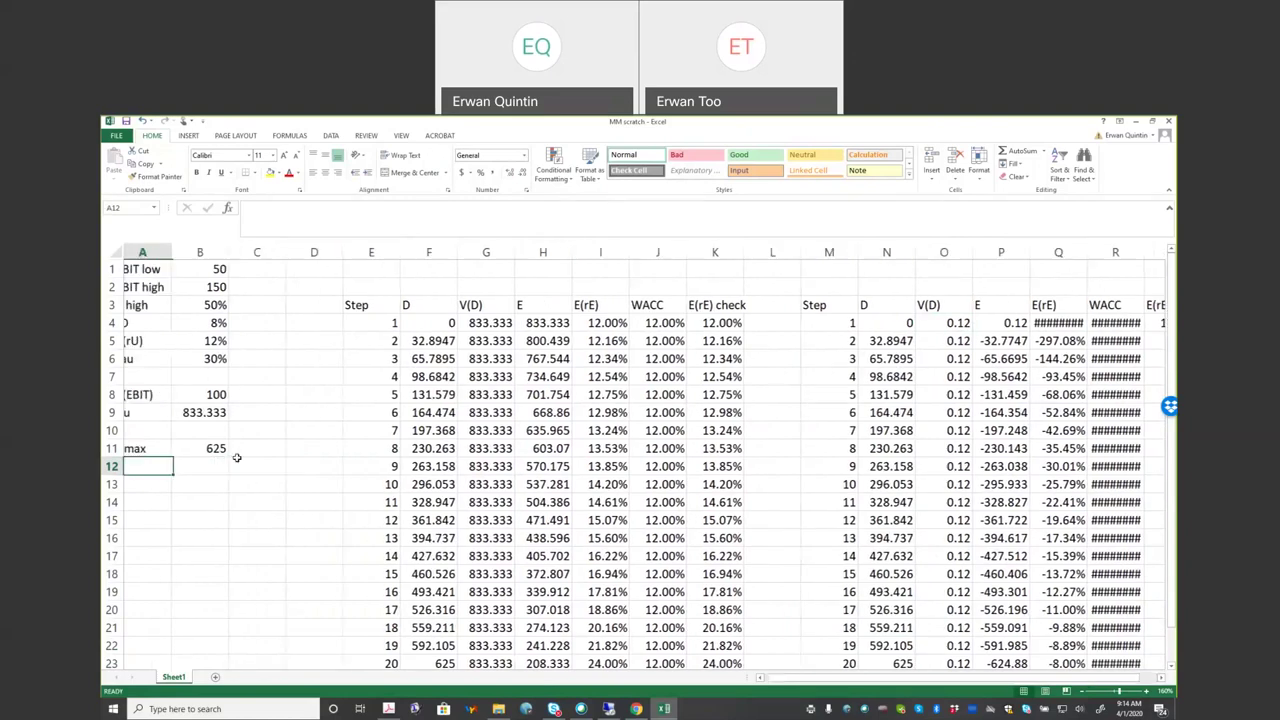
key(Down)
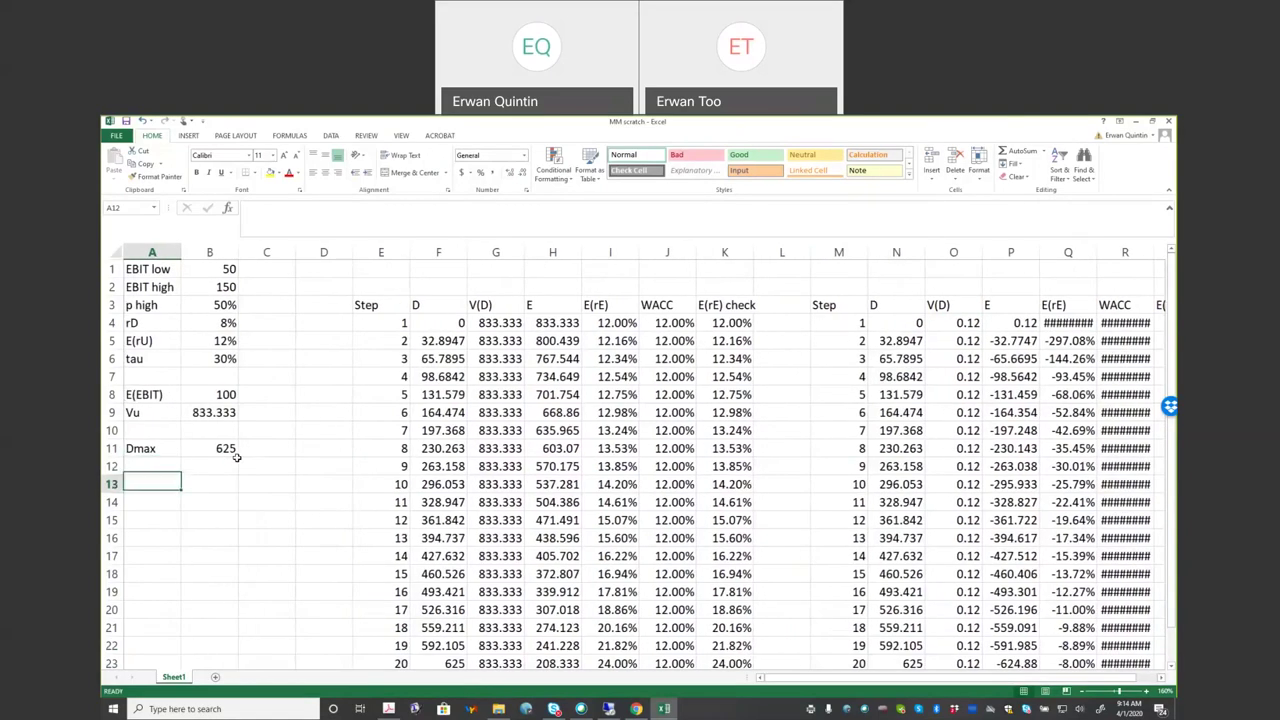
text(Vu(tau=30%))
key(Return)
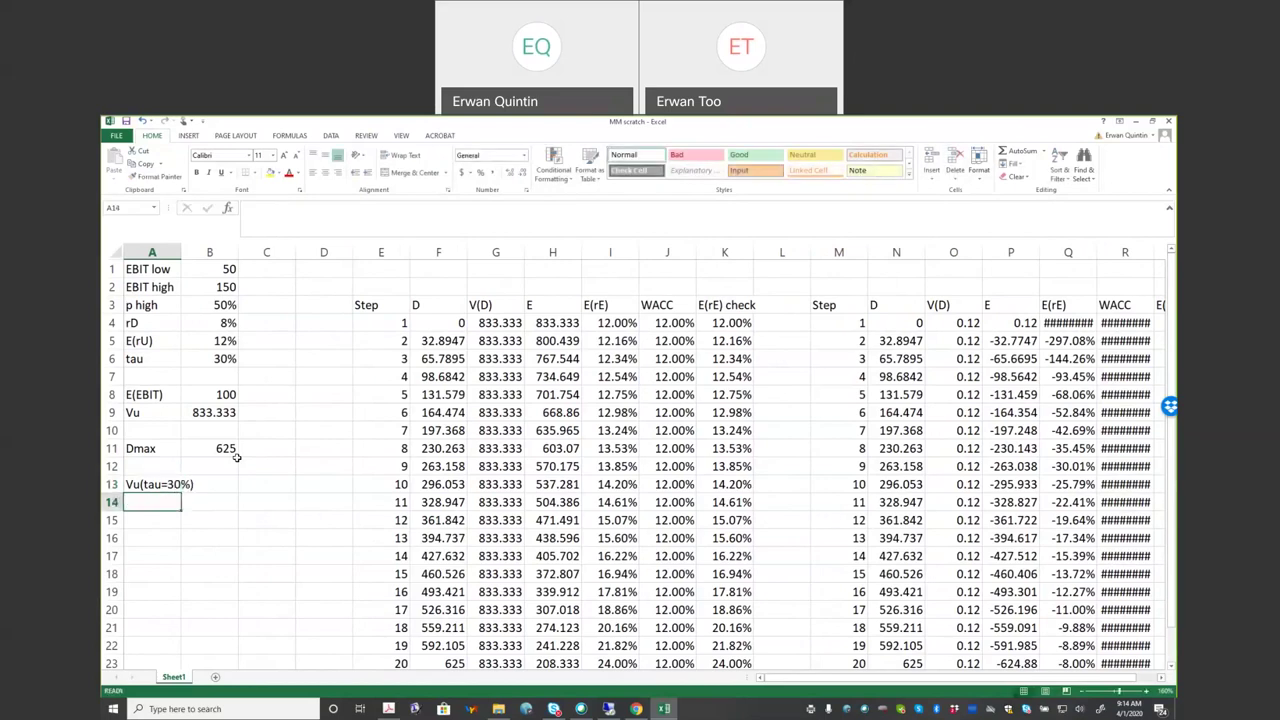
drag(181, 252, 201, 252)
Step: Calculate the taxed unlevered value in B13 with the formula =(1-$B$6)*$B$8/$B$5
click(240, 486)
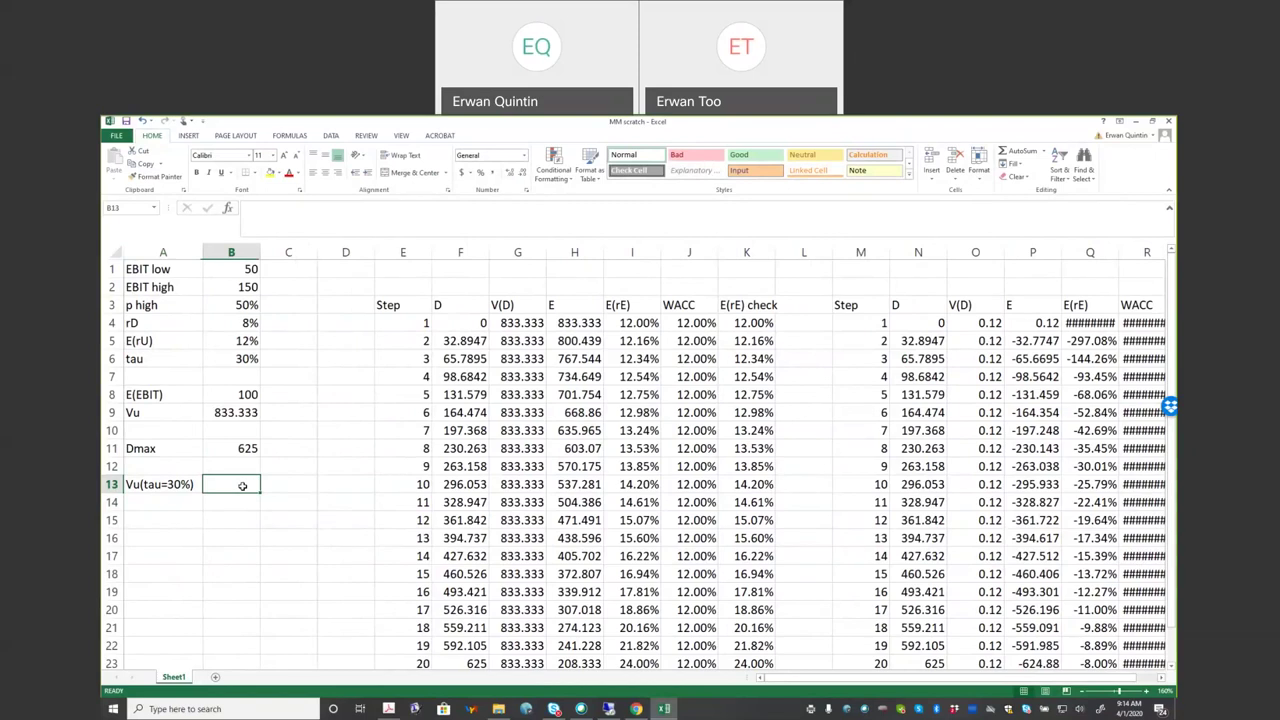
text(=)
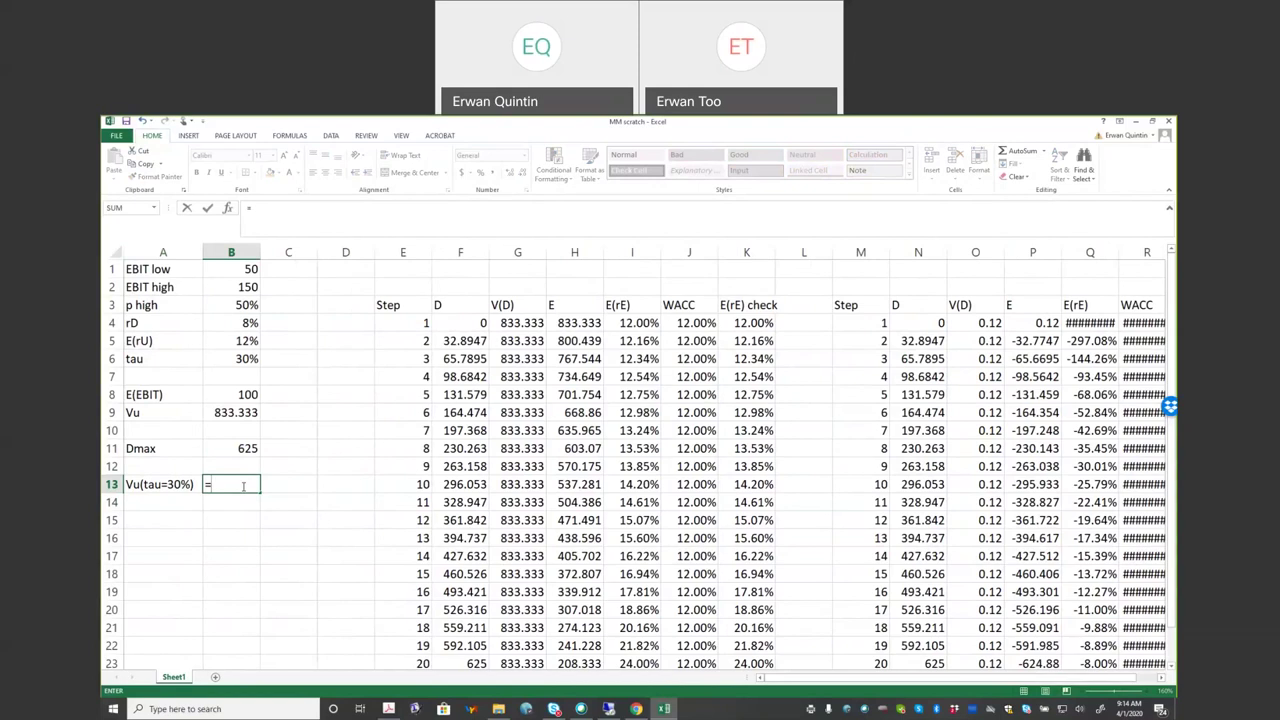
text((1-)
click(246, 361)
key(F4)
text()&)
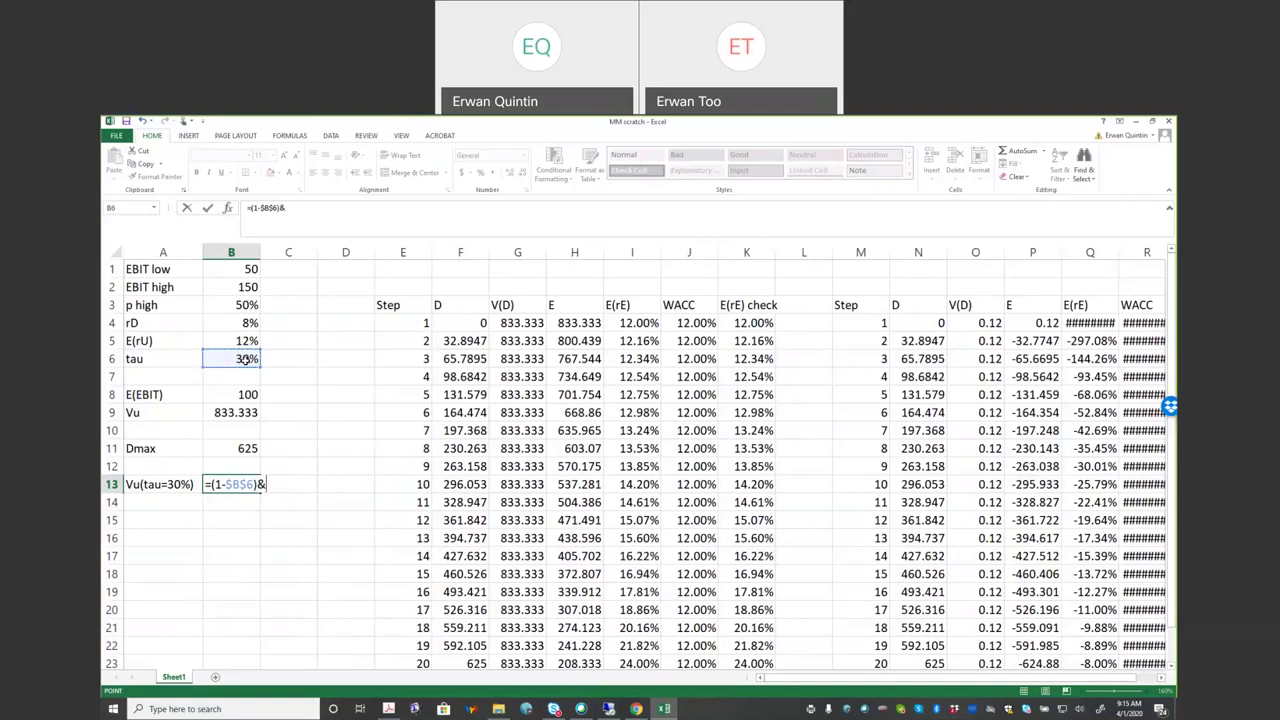
key(BackSpace)
text(*)
click(247, 396)
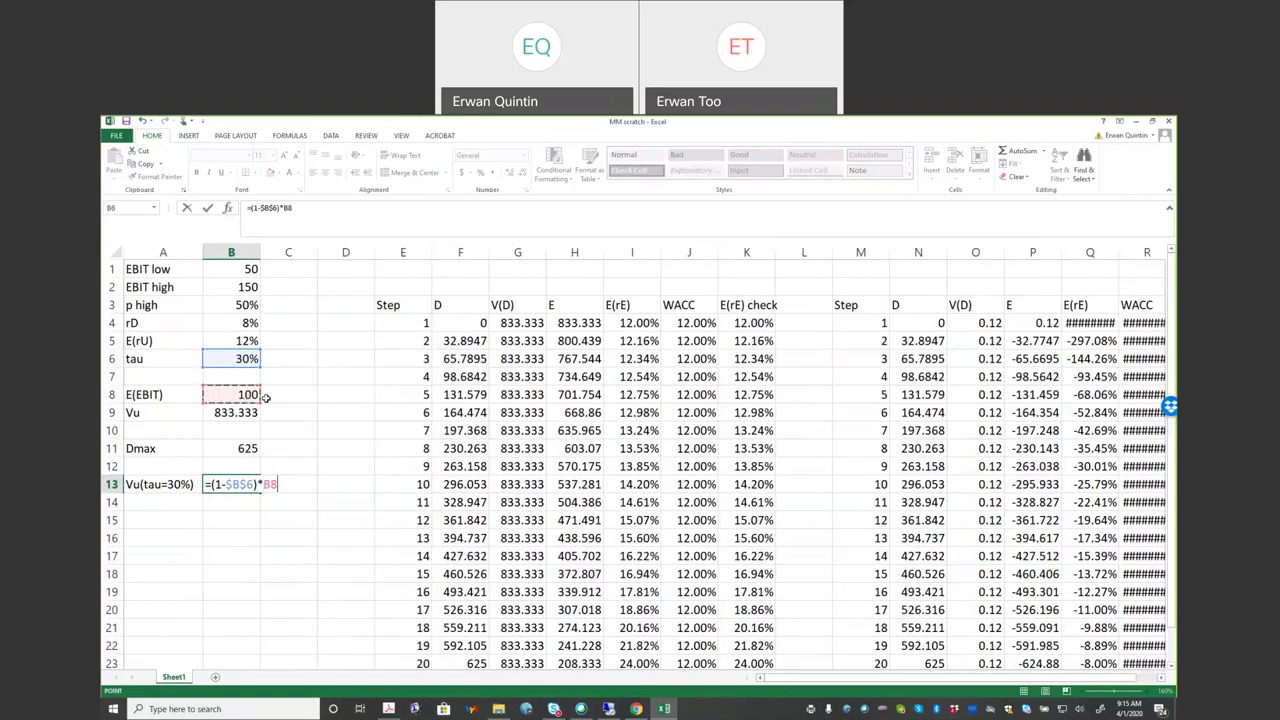
key(F4)
text(/)
click(243, 340)
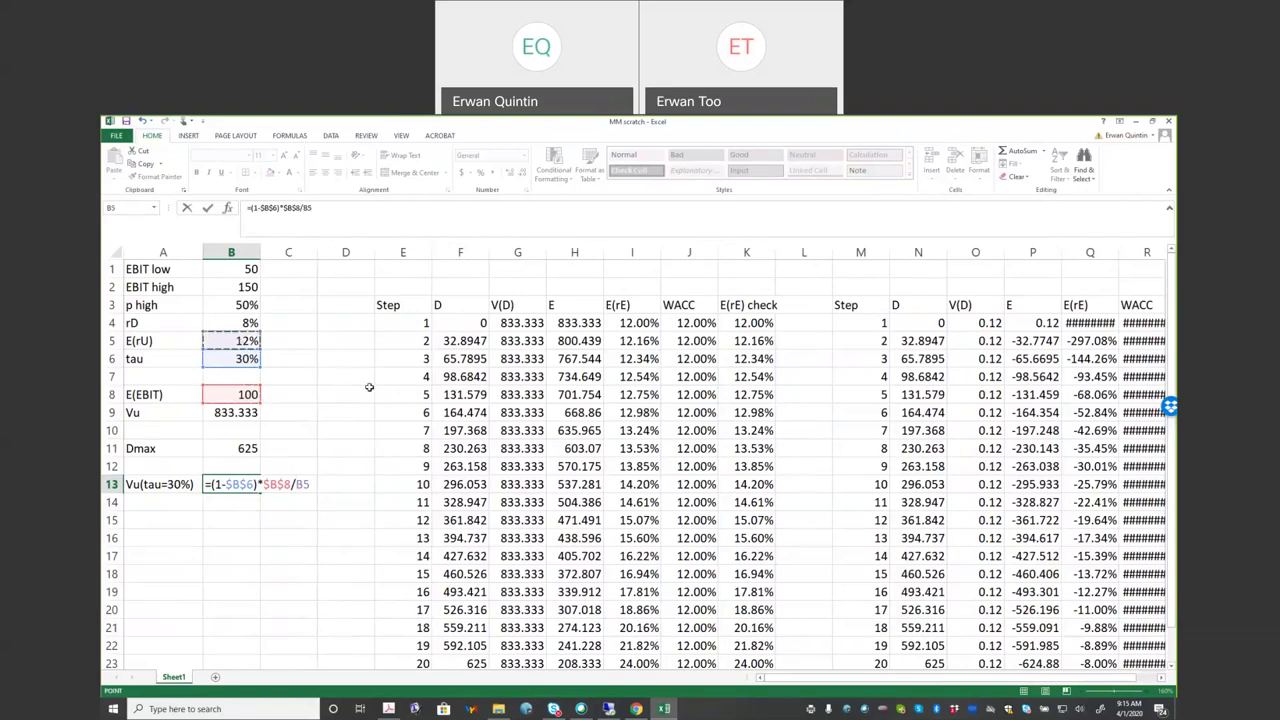
key(F4)
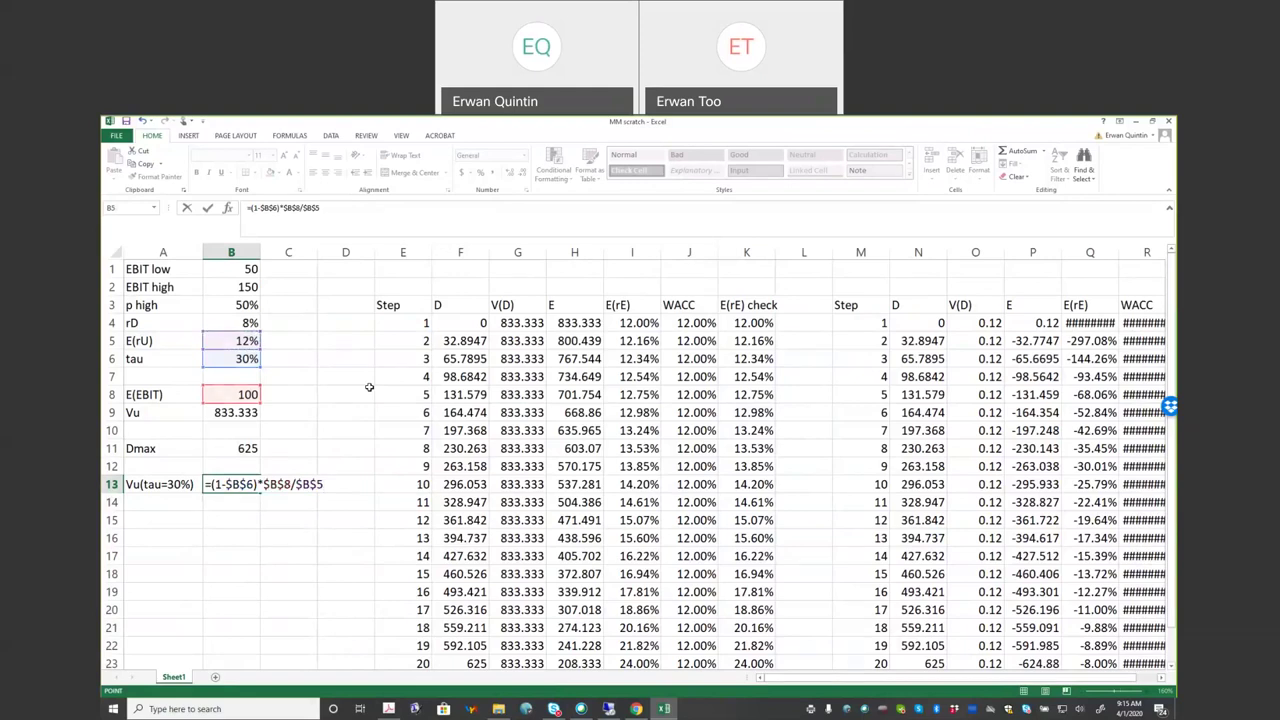
key(Return)
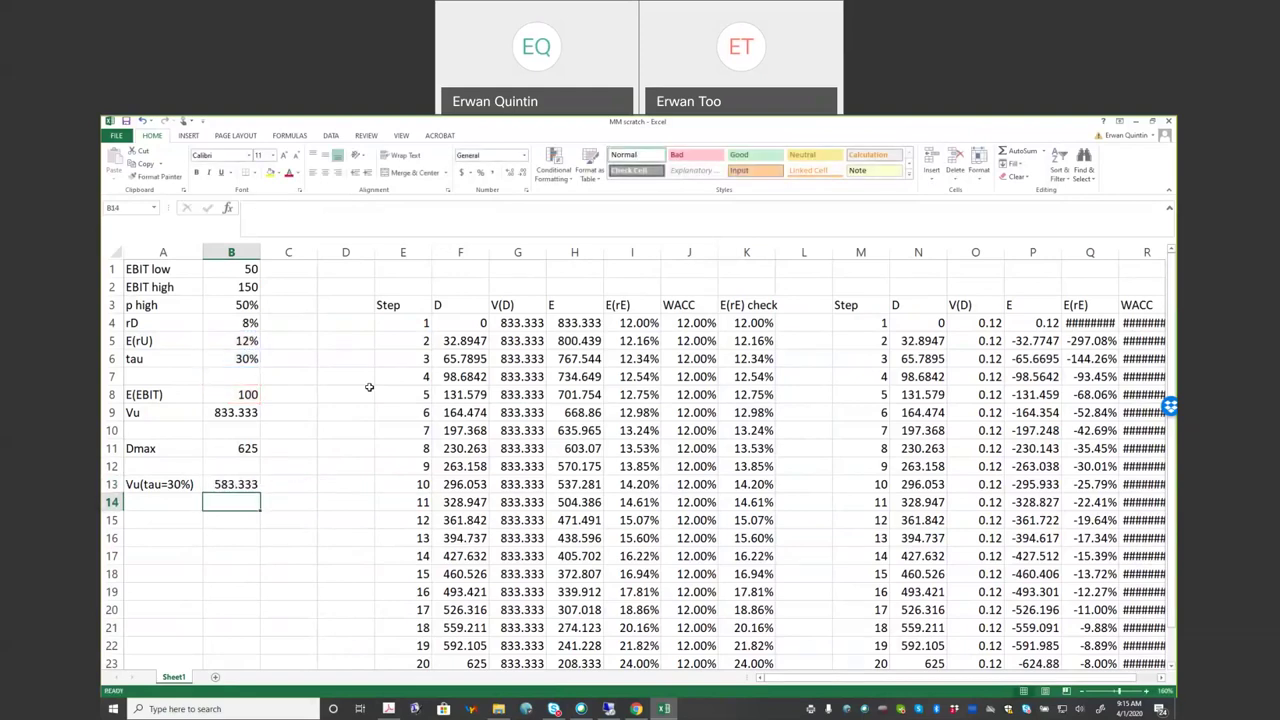
key(Up)
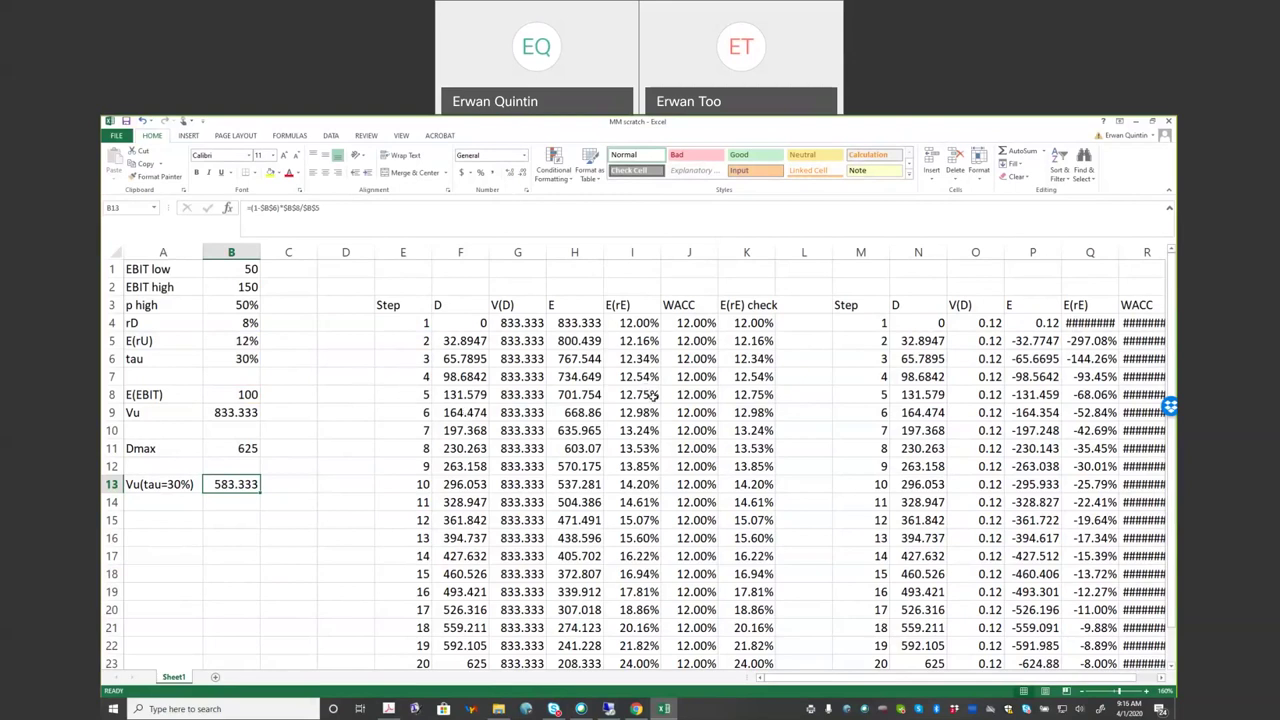
Step: Enter =$B$13+$B$6*N4 in O4 and fill it down the V(D) column of the second table
click(965, 325)
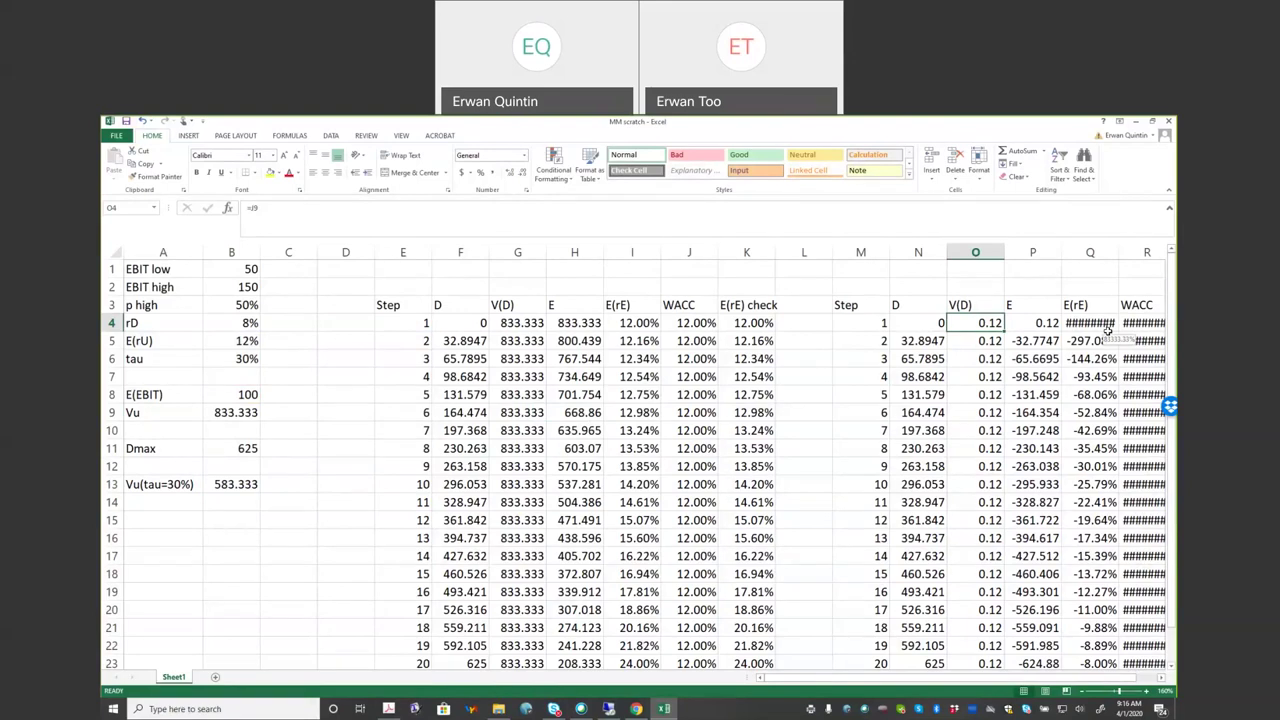
text(=)
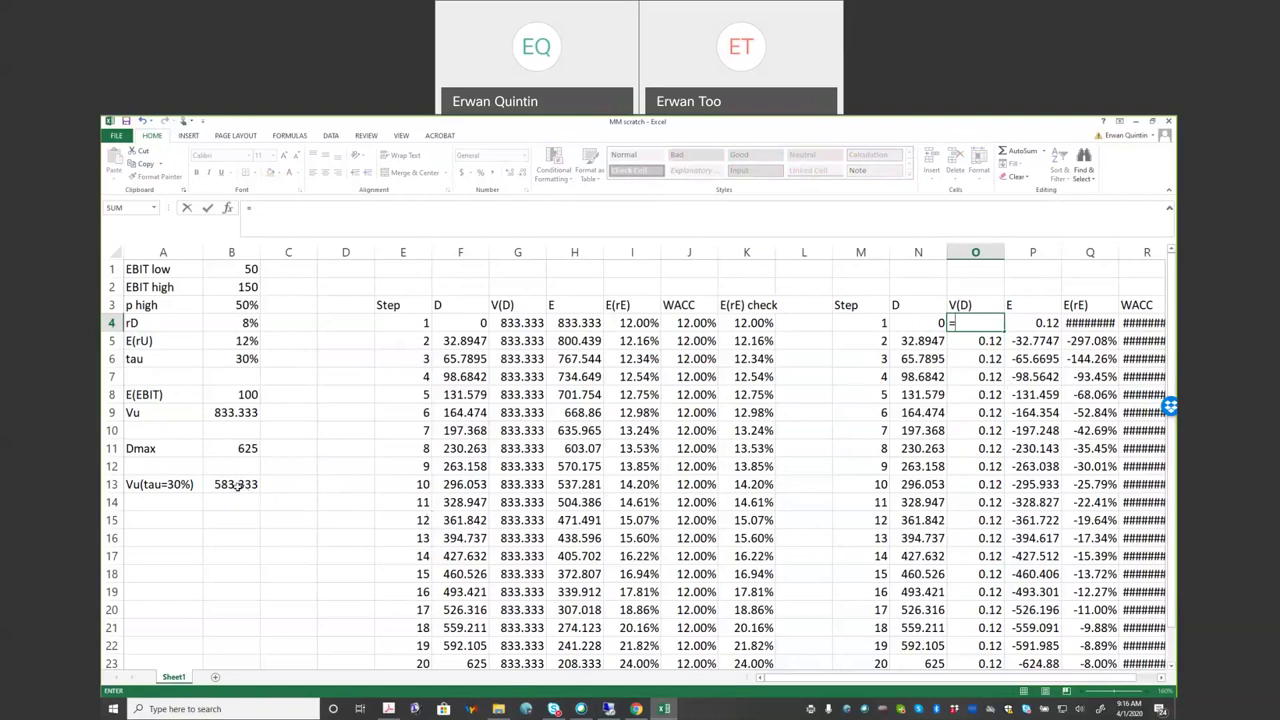
click(236, 484)
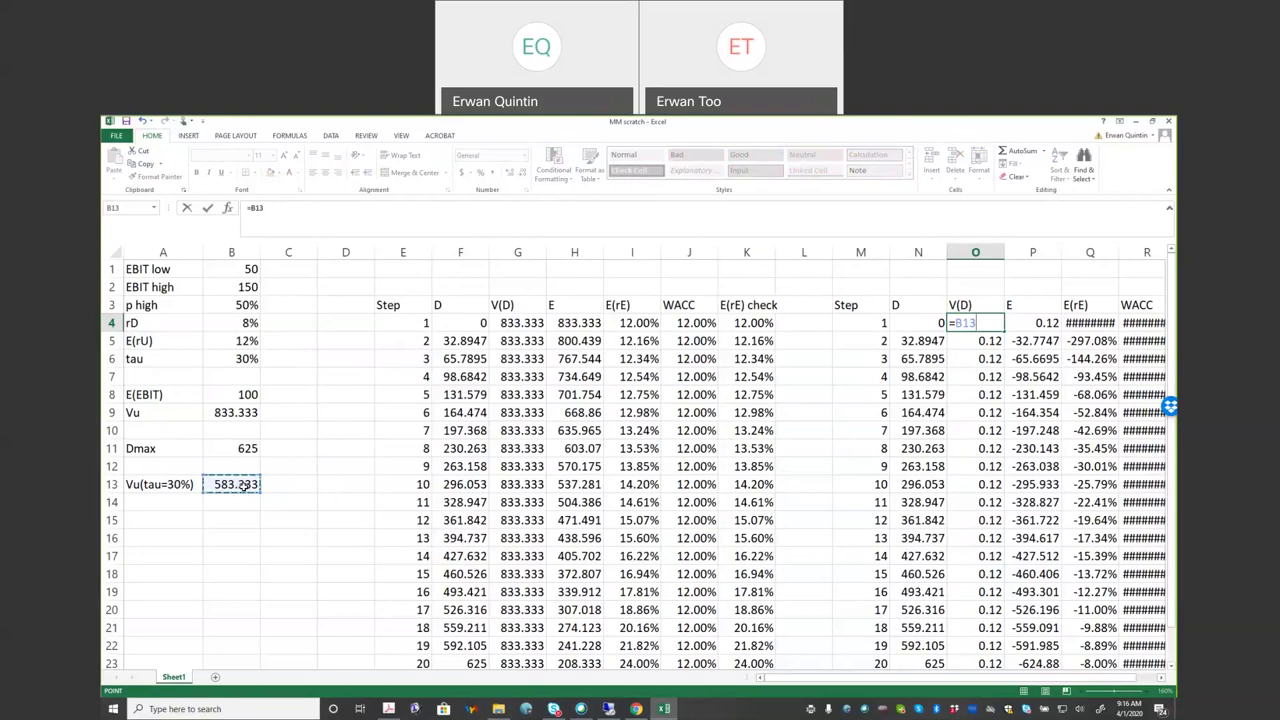
key(F4)
text(+)
click(220, 360)
key(F4)
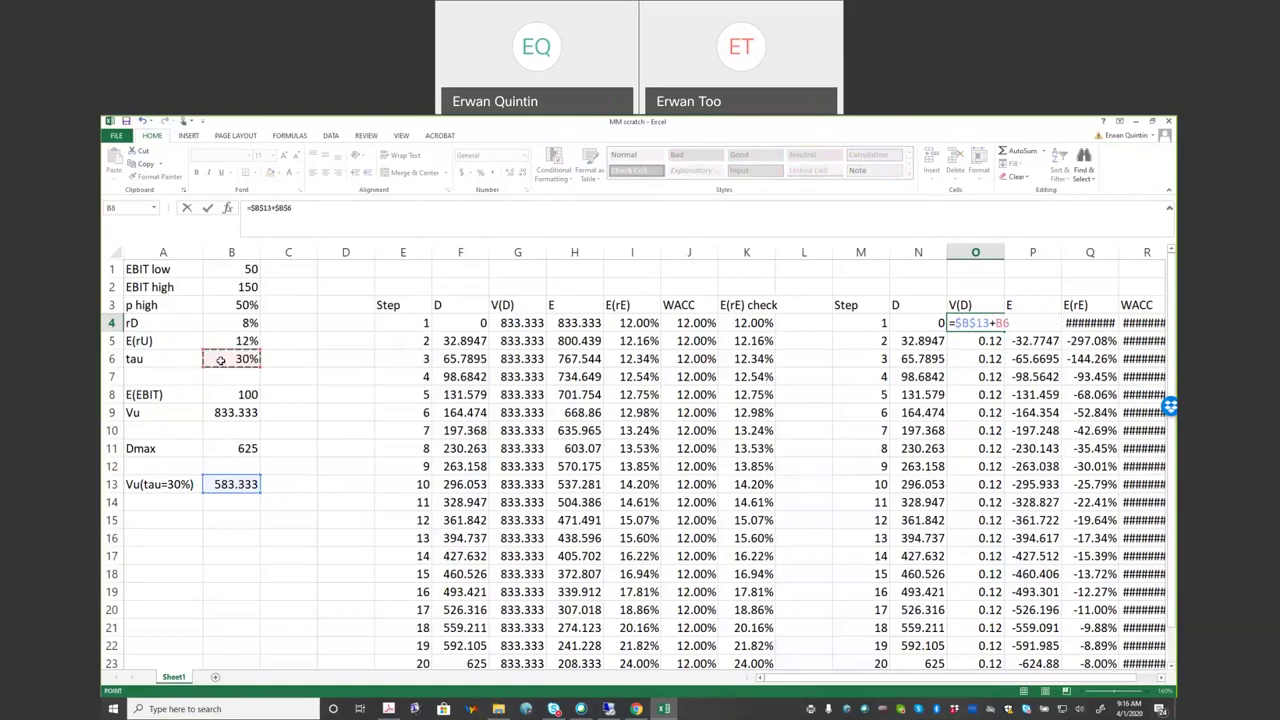
text(*)
click(916, 319)
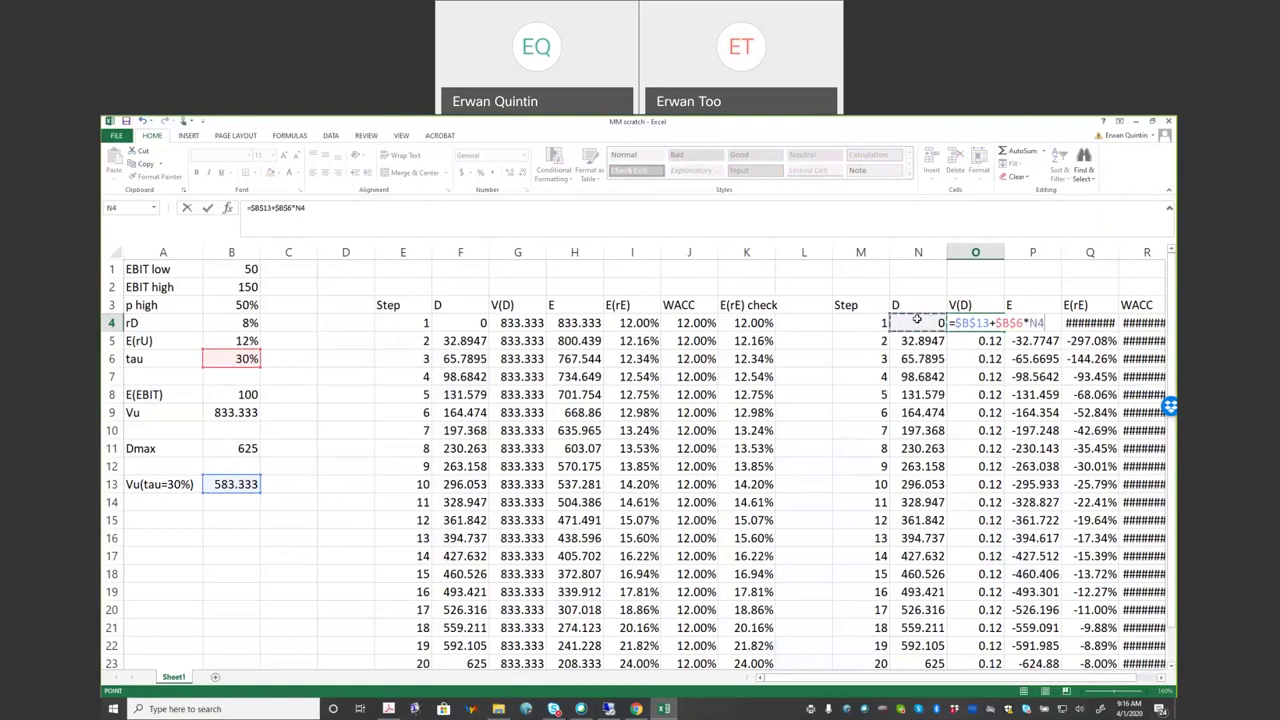
key(ctrl+Return)
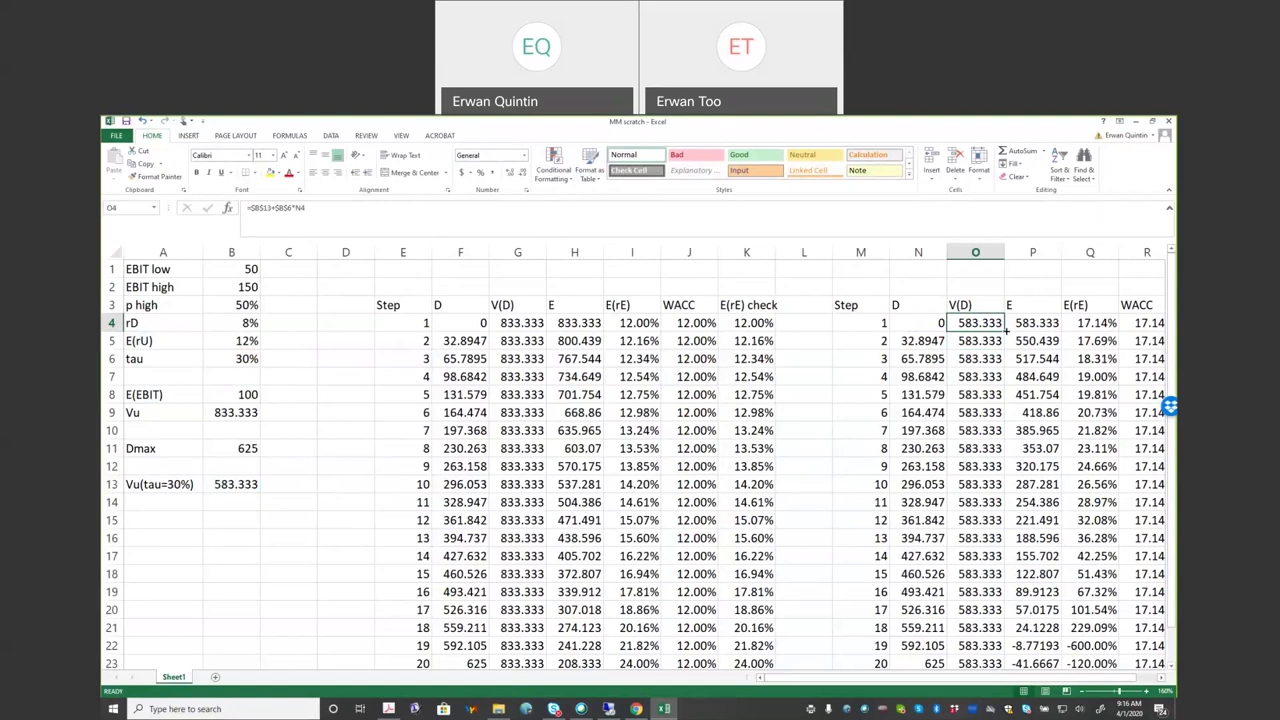
double_click(1005, 331)
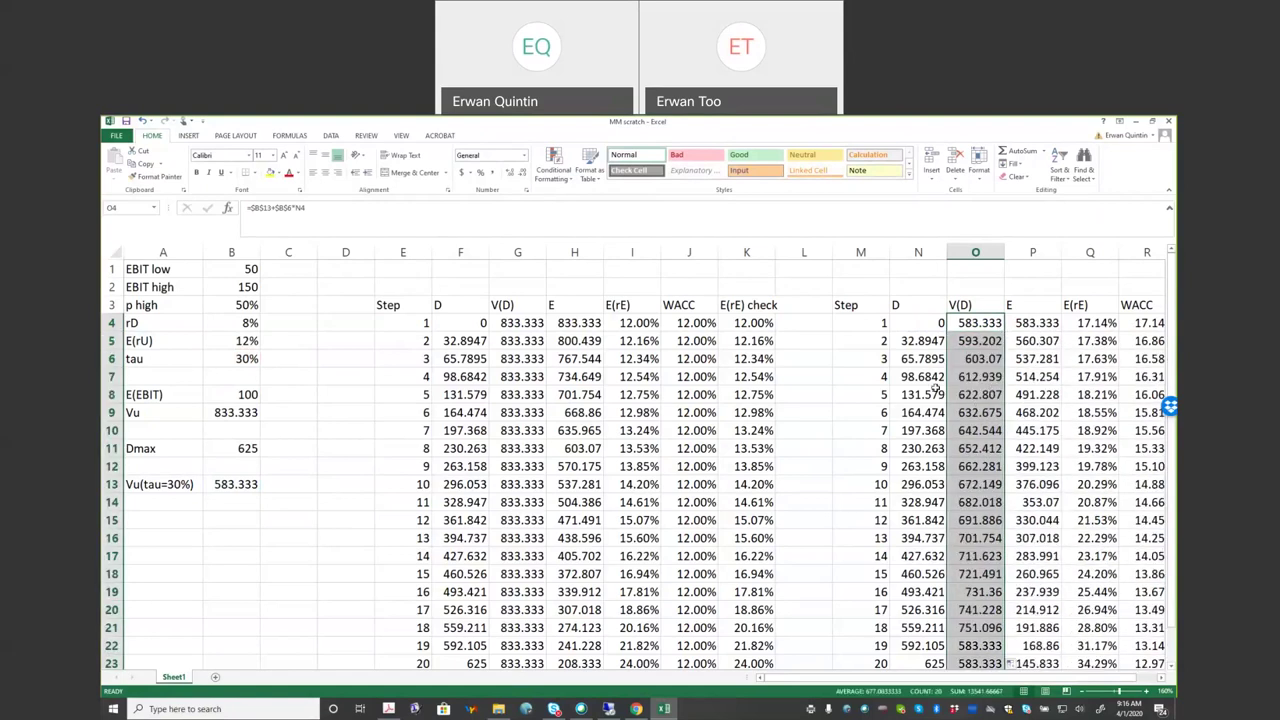
Step: Examine the V(D) column down to its last row and the formulas in the V(D) and E columns of the second table
scroll(938, 385, down, 3)
scroll(940, 383, up, 2)
scroll(943, 383, up, 2)
click(997, 452)
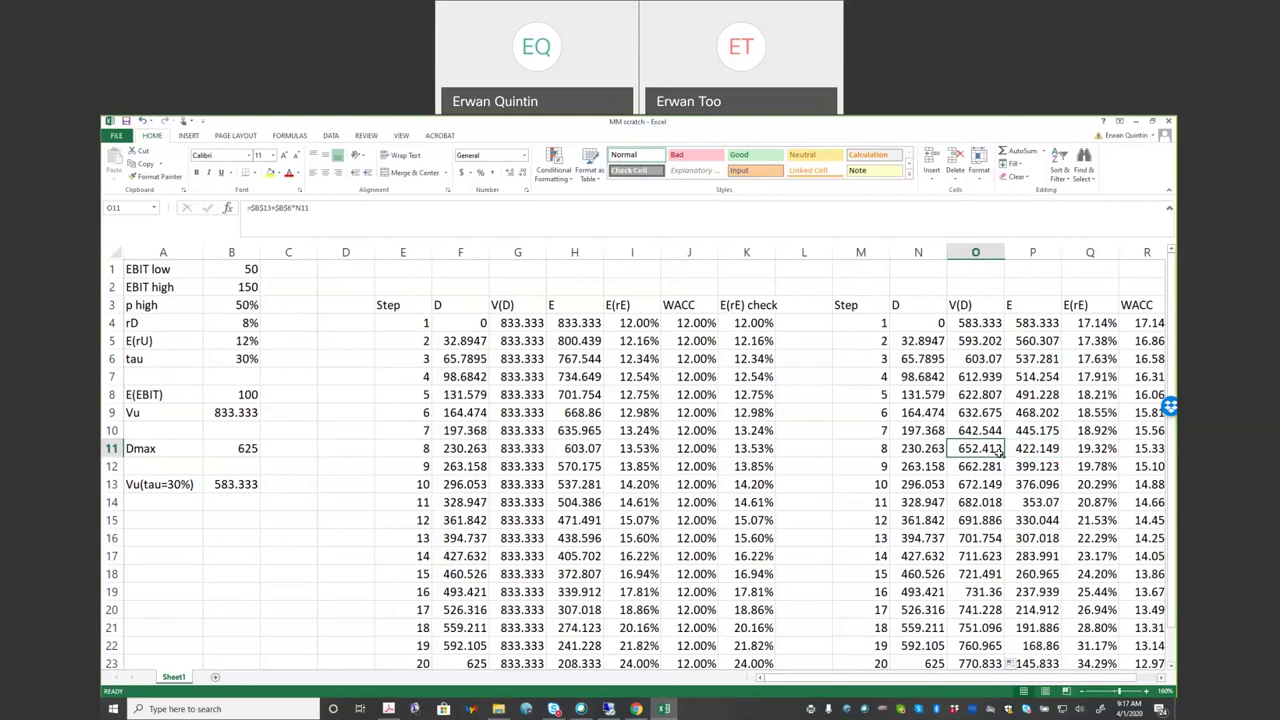
key(Up)
key(Up)
key(Up)
key(Up)
key(Up)
key(Up)
key(Up)
key(Up)
key(Down)
key(Right)
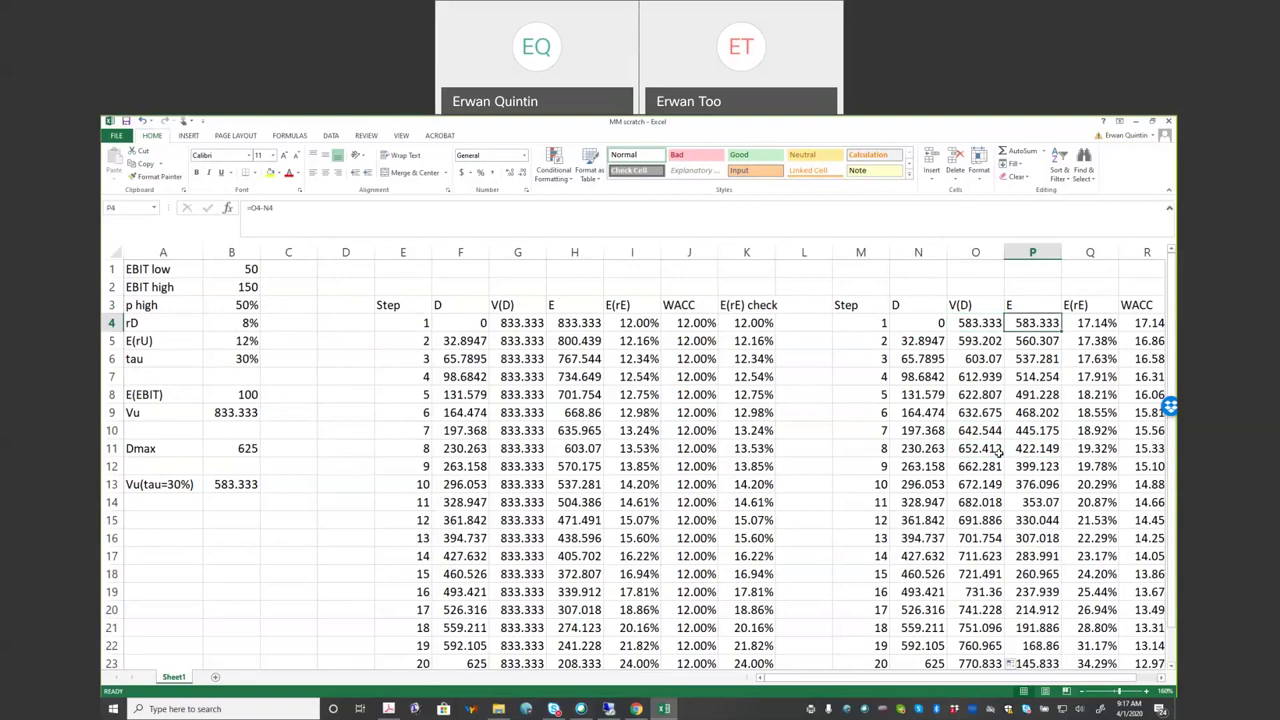
key(Right)
key(Right)
key(Left)
key(Left)
key(Left)
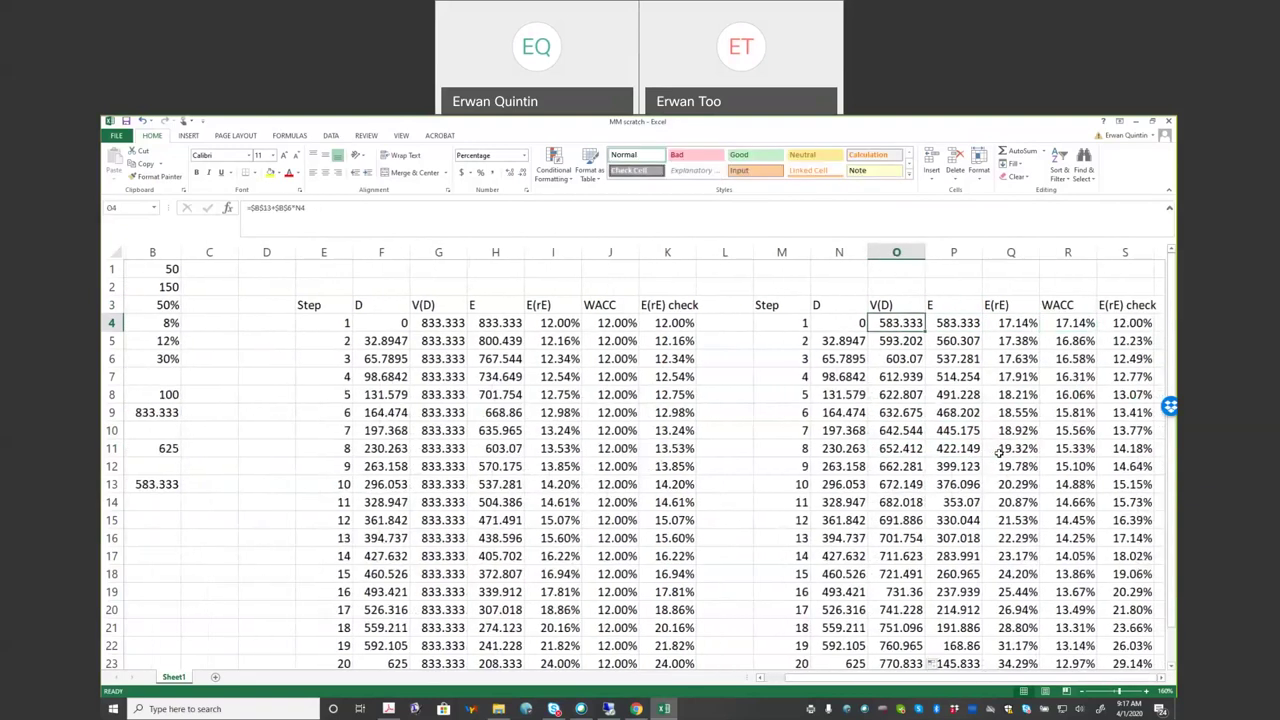
key(Right)
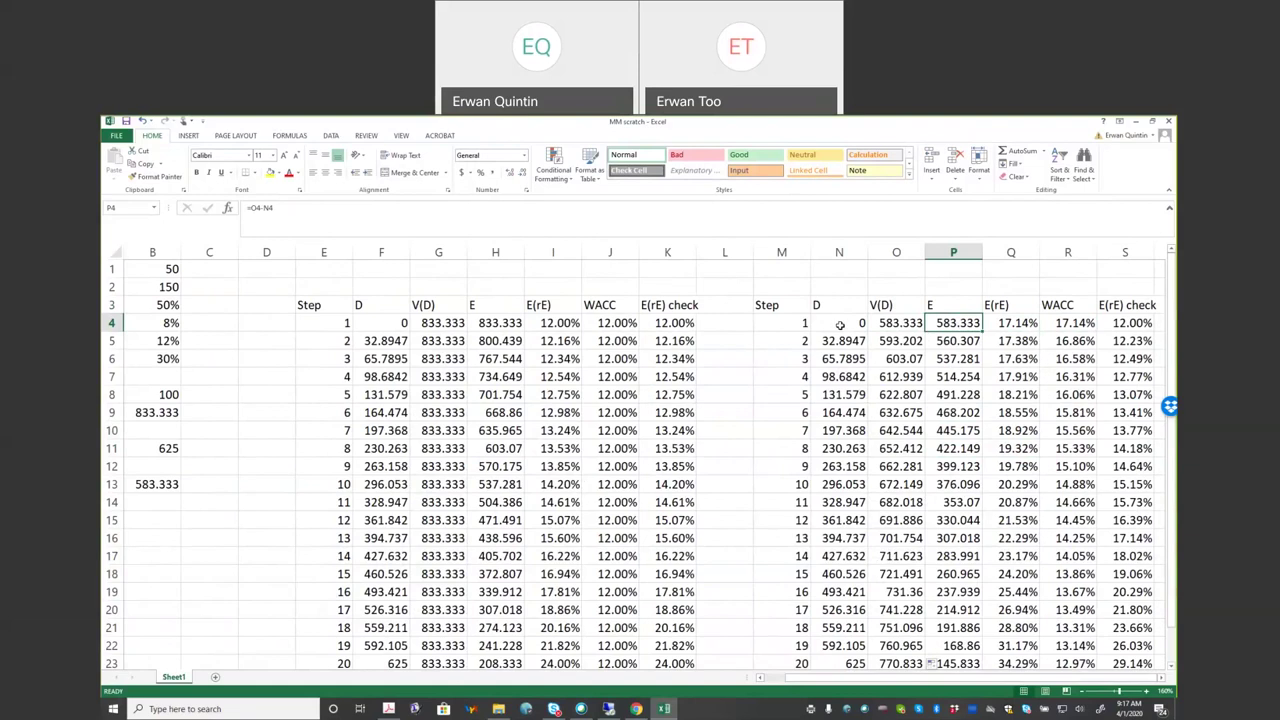
Step: Change the E(rE) formula in Q4 to =(1-$B$6)*($B$8-N4*$B$4)/P4 and fill it down the column
click(1017, 328)
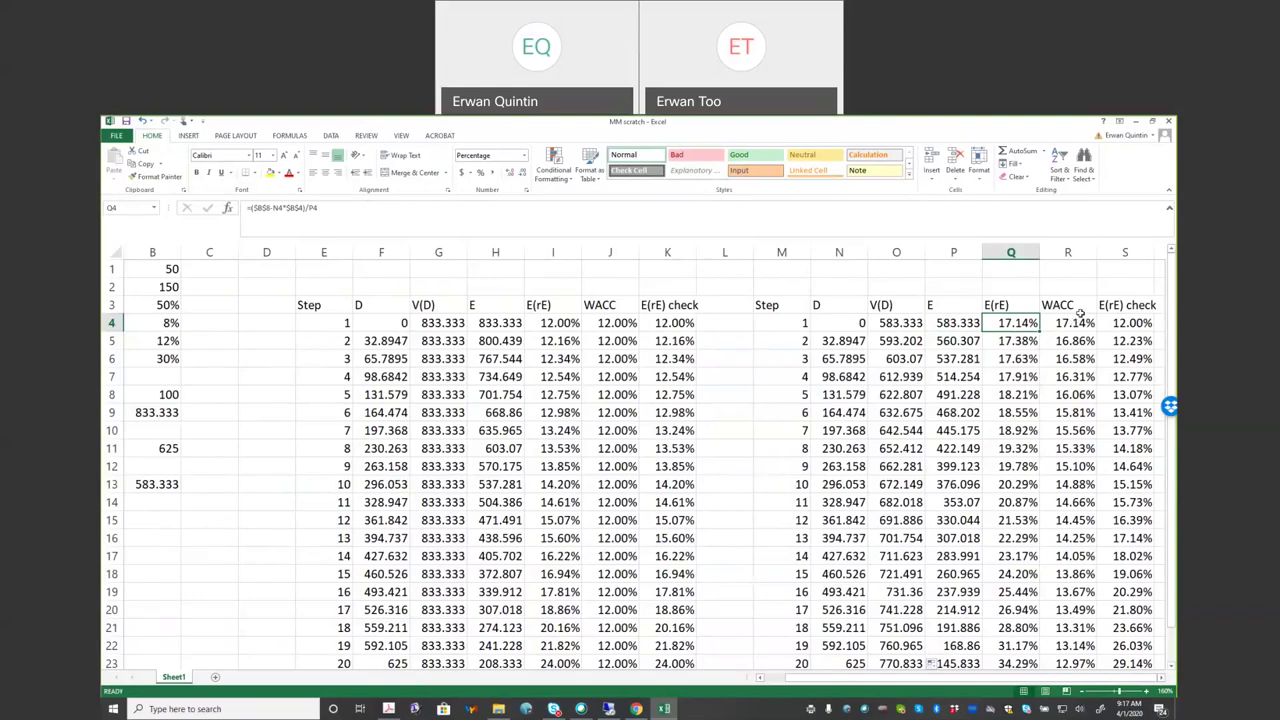
click(249, 207)
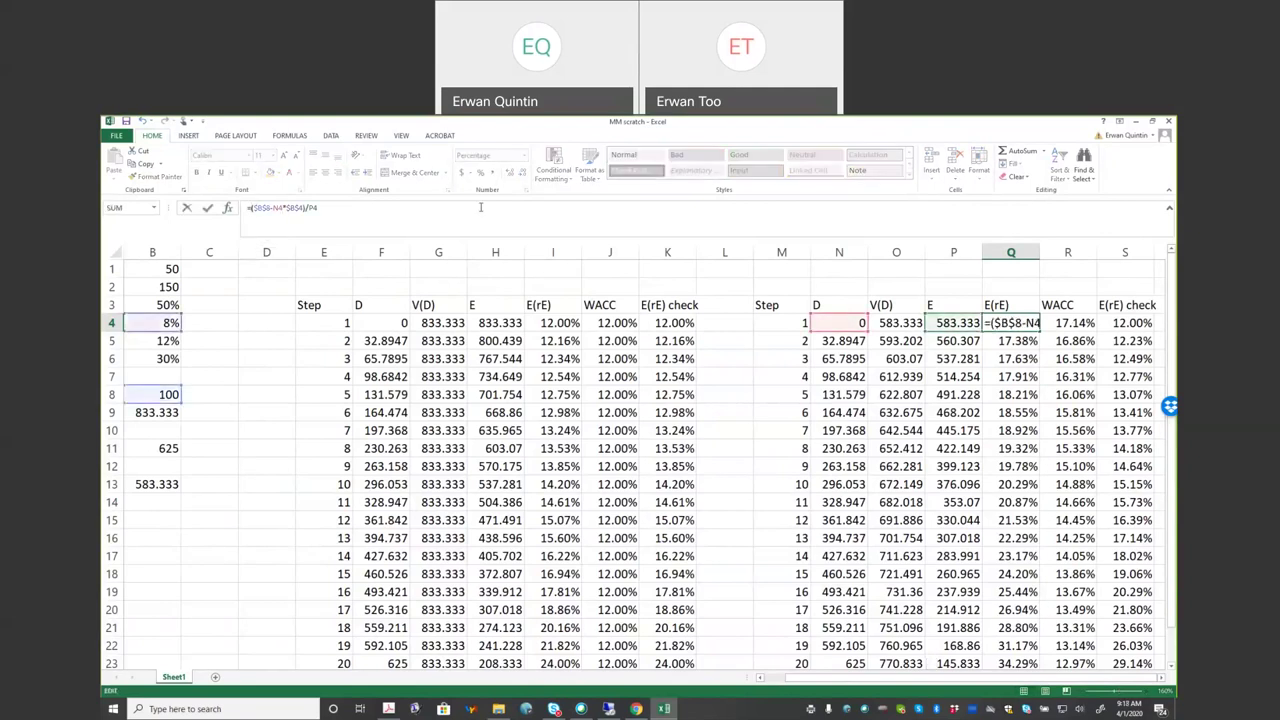
text((1-)
click(165, 358)
key(F4)
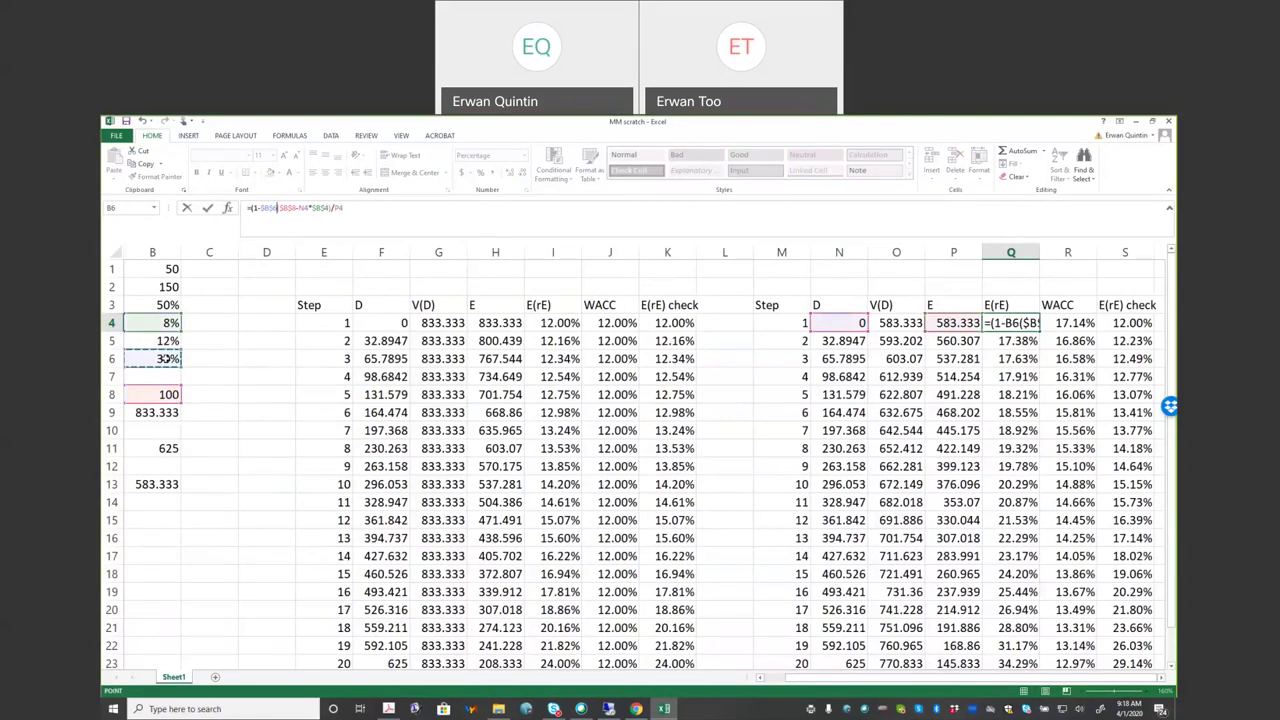
text()*)
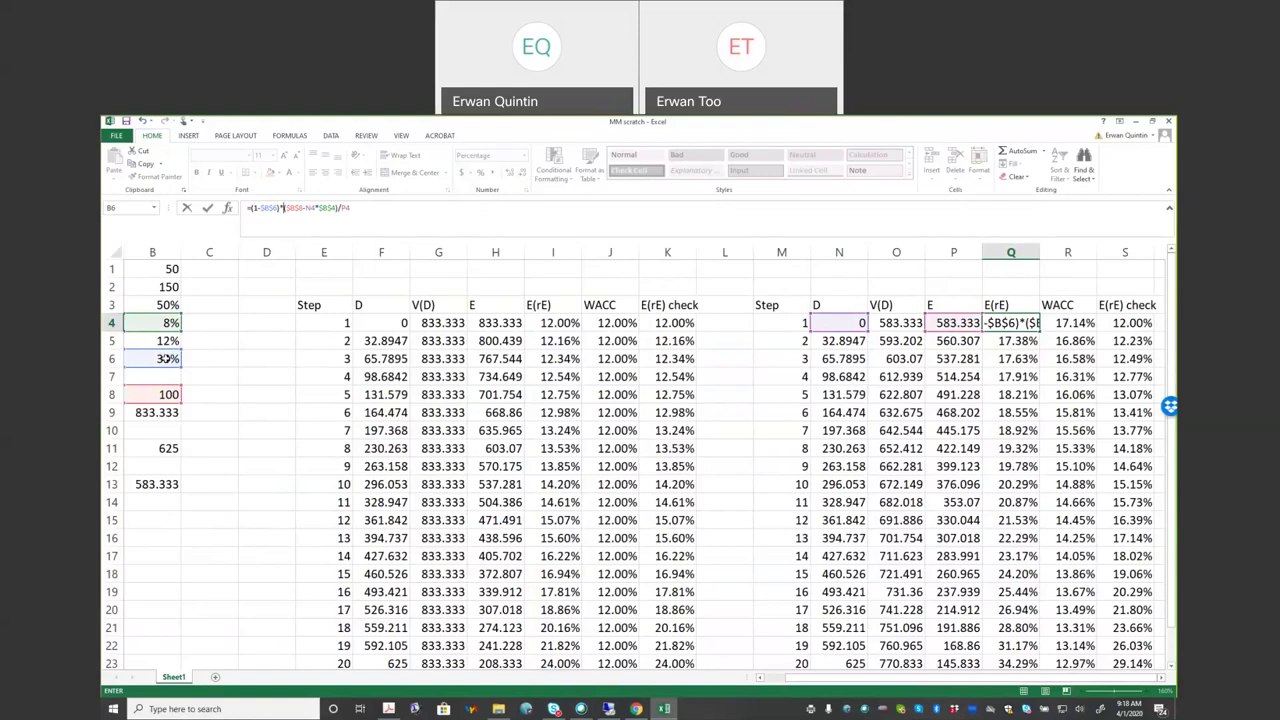
key(Return)
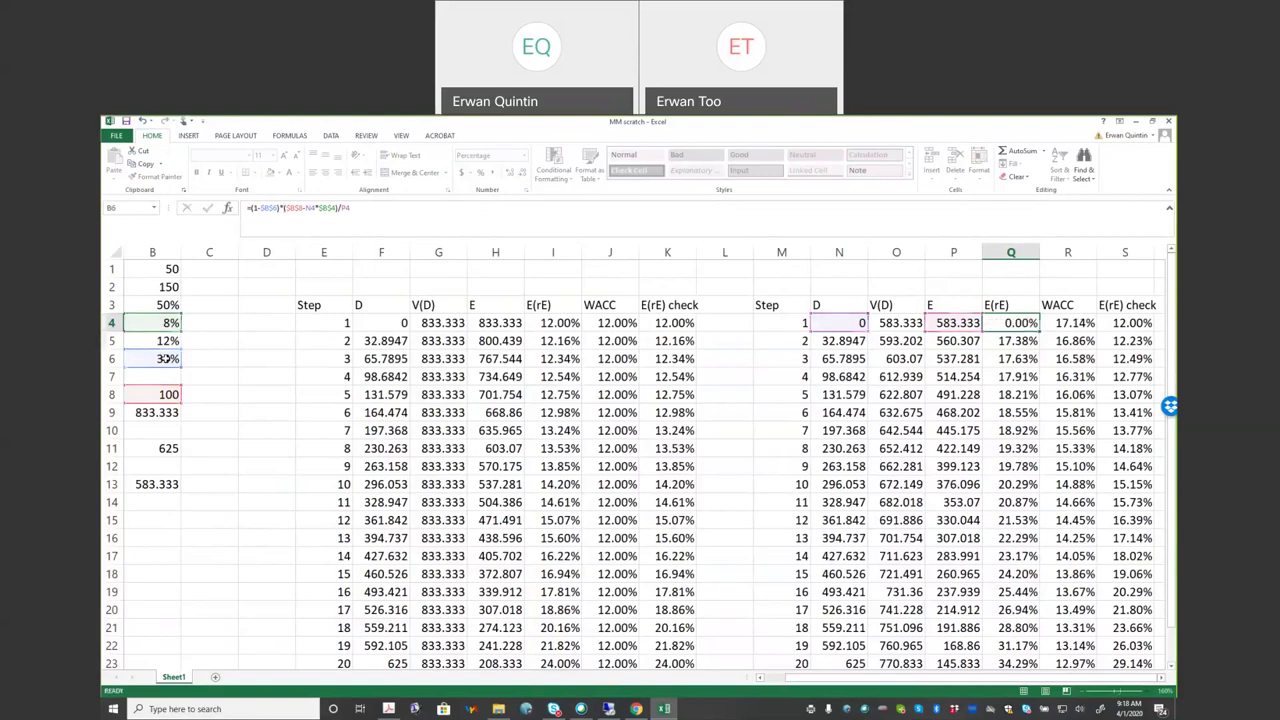
click(1025, 323)
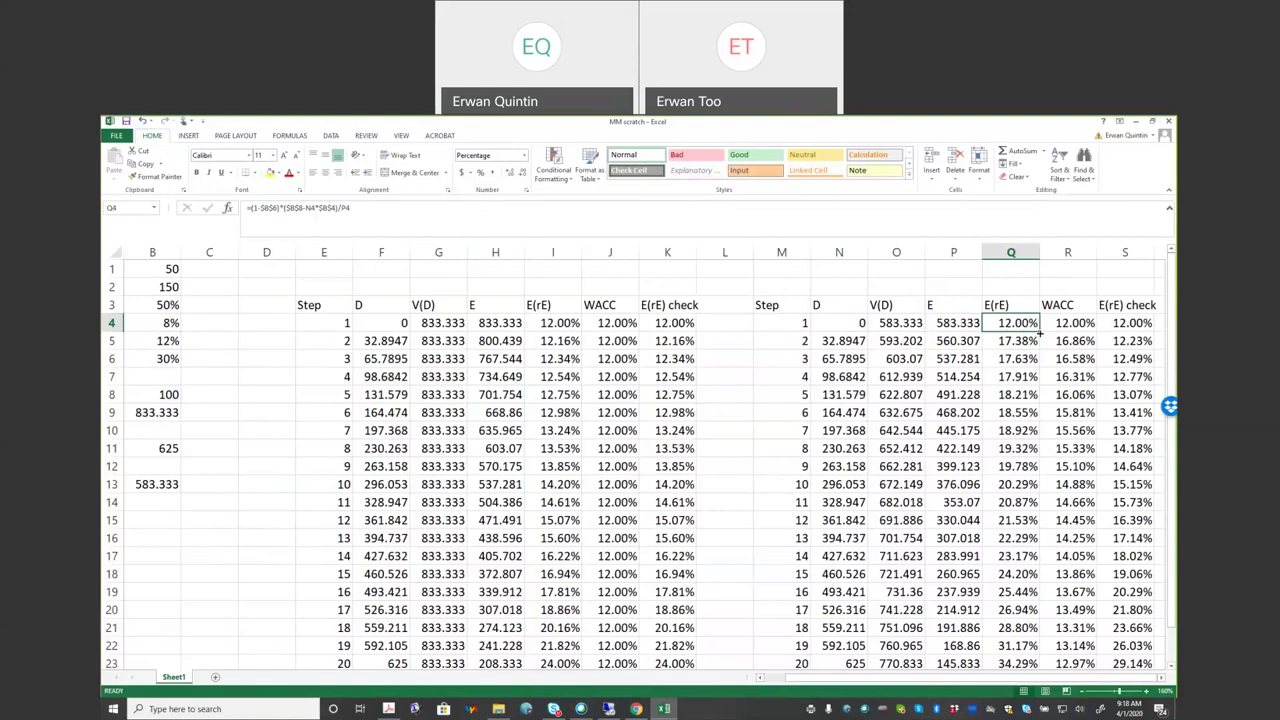
double_click(1041, 334)
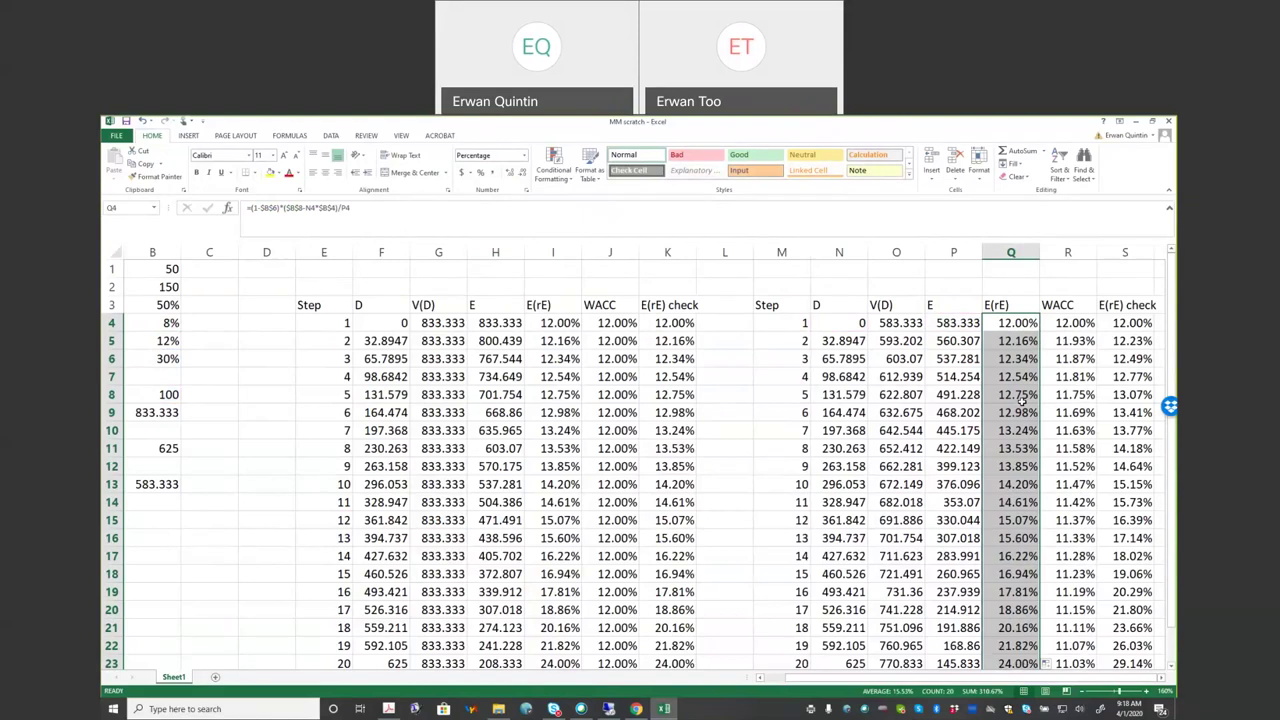
Step: Change the WACC formula in R4 to =P4/O4*Q4+N4/O4*$B$4*(1-$B$6) and fill it down the column
click(1016, 323)
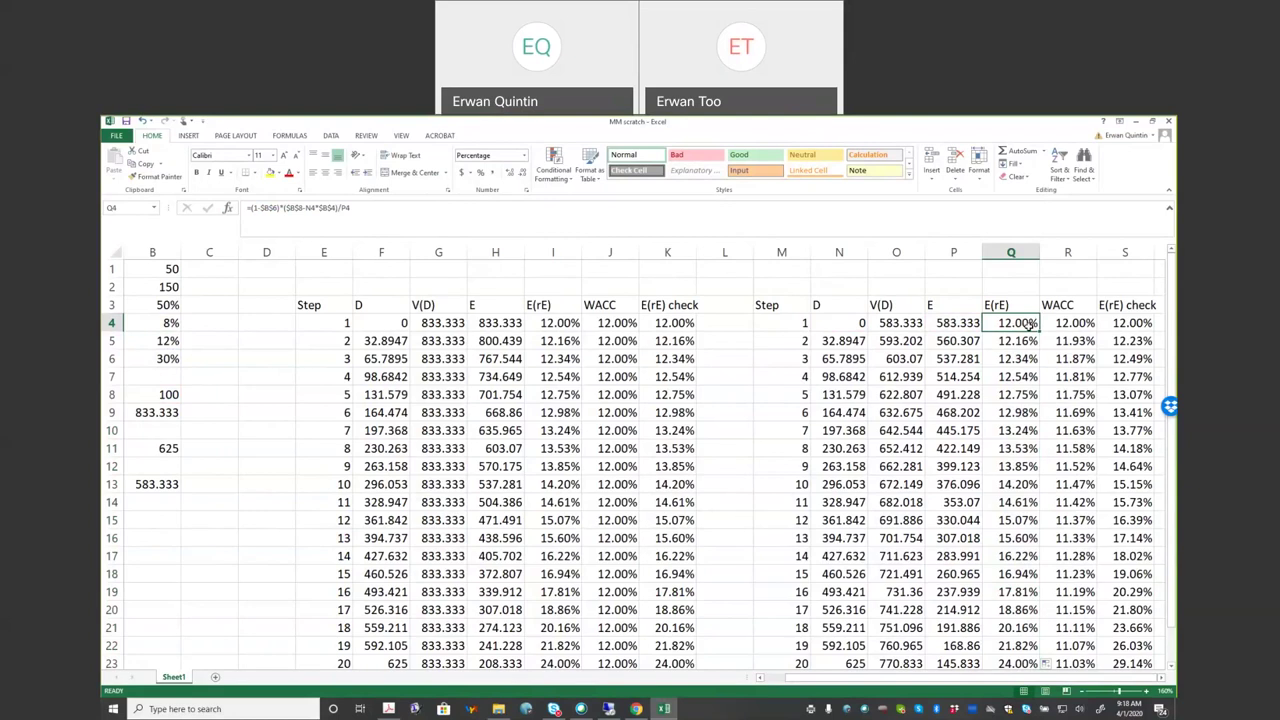
key(Right)
key(Right)
key(Right)
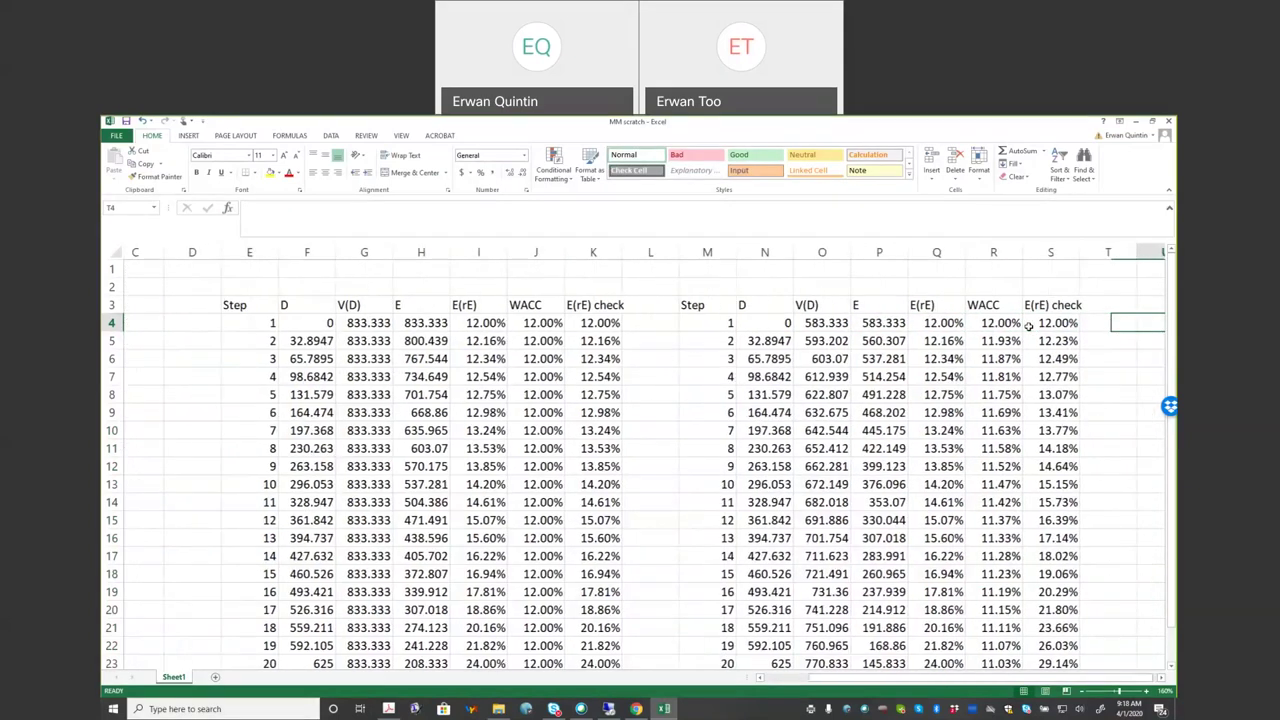
key(Left)
key(Left)
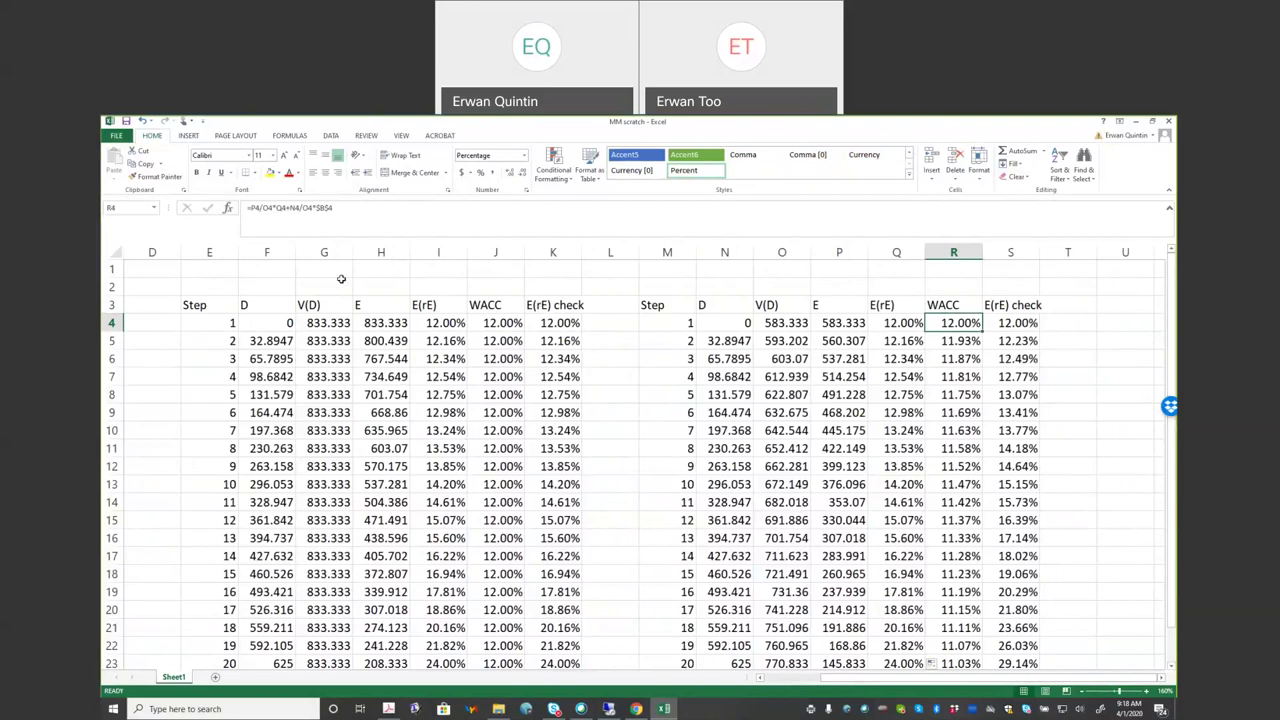
click(290, 207)
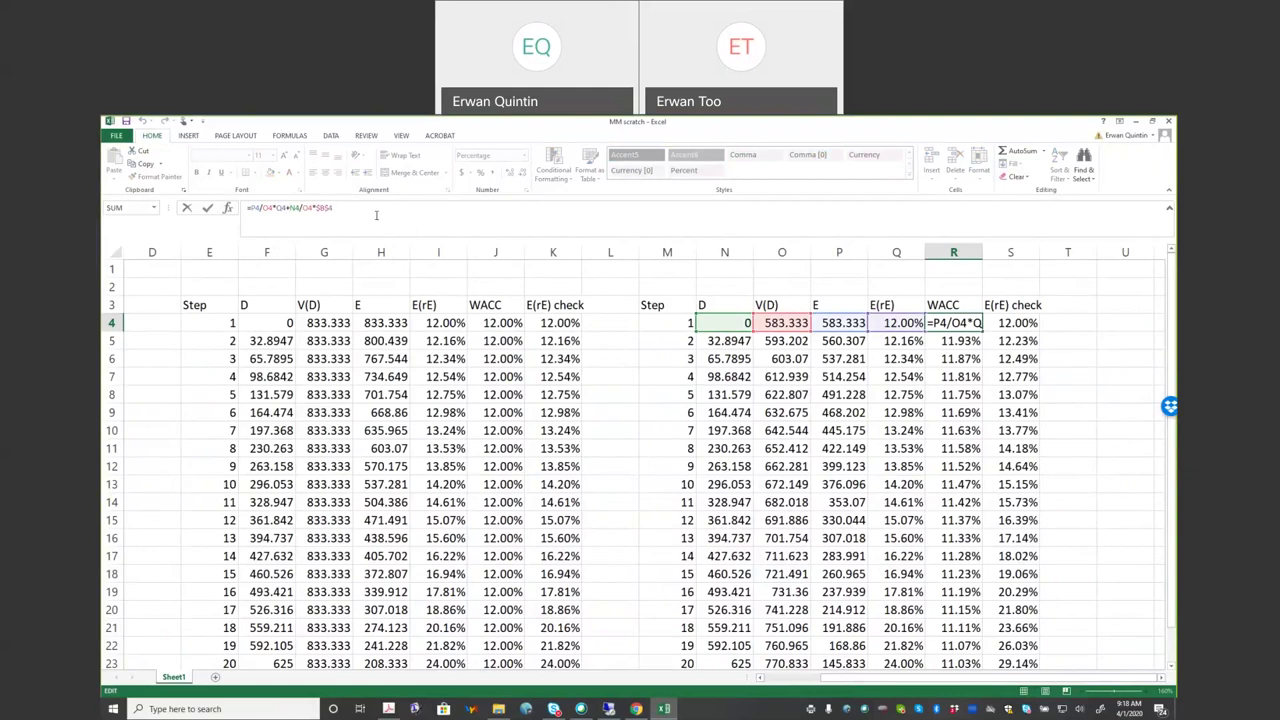
text(*(1-)
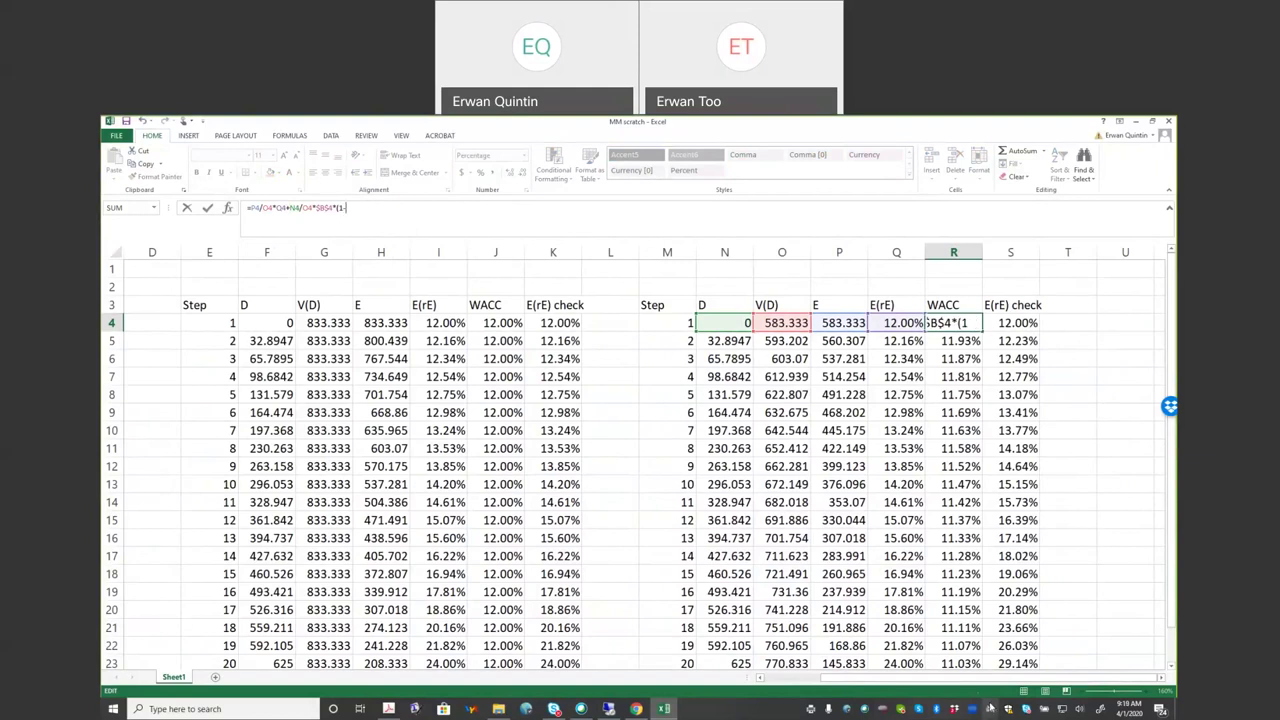
scroll(970, 683, left, 3)
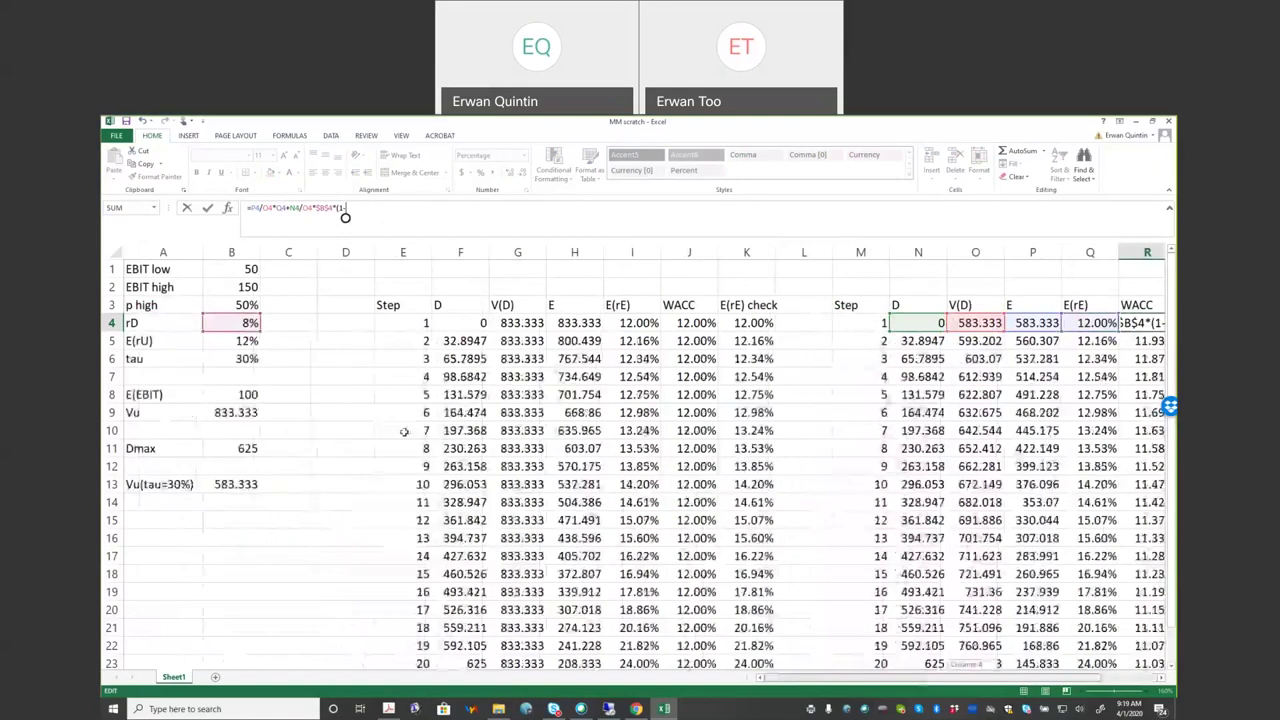
click(232, 358)
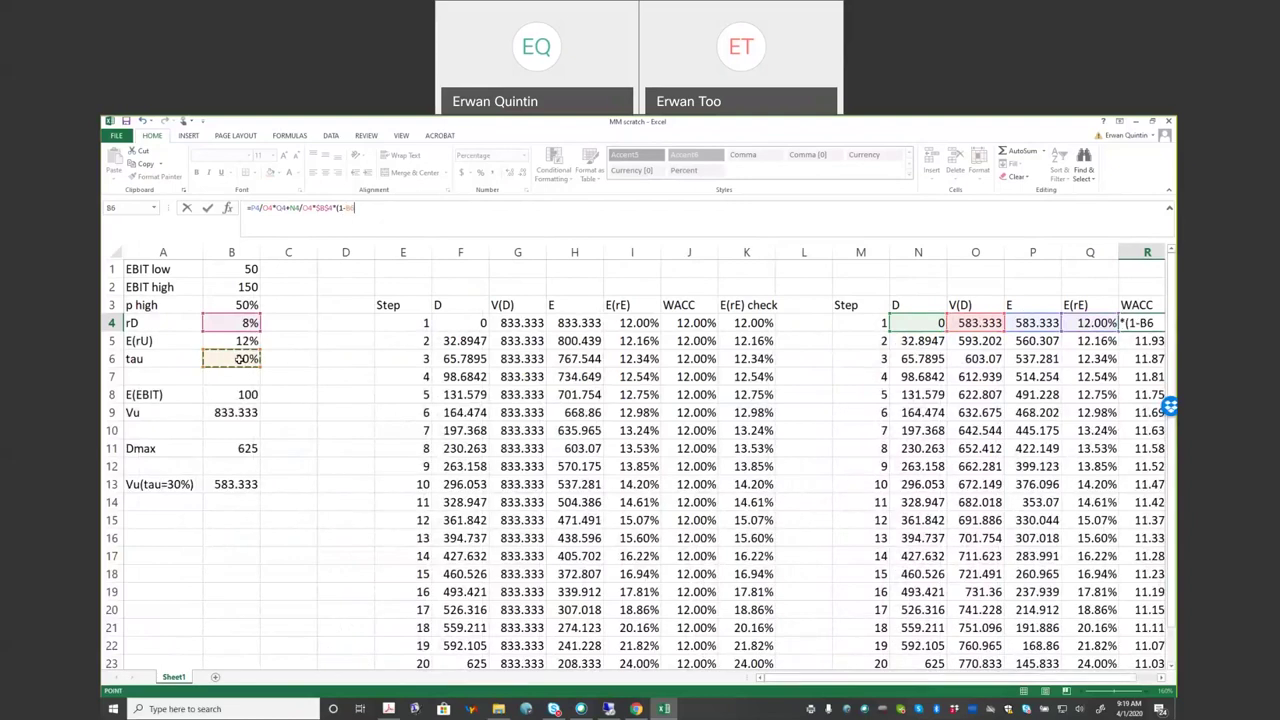
key(F4)
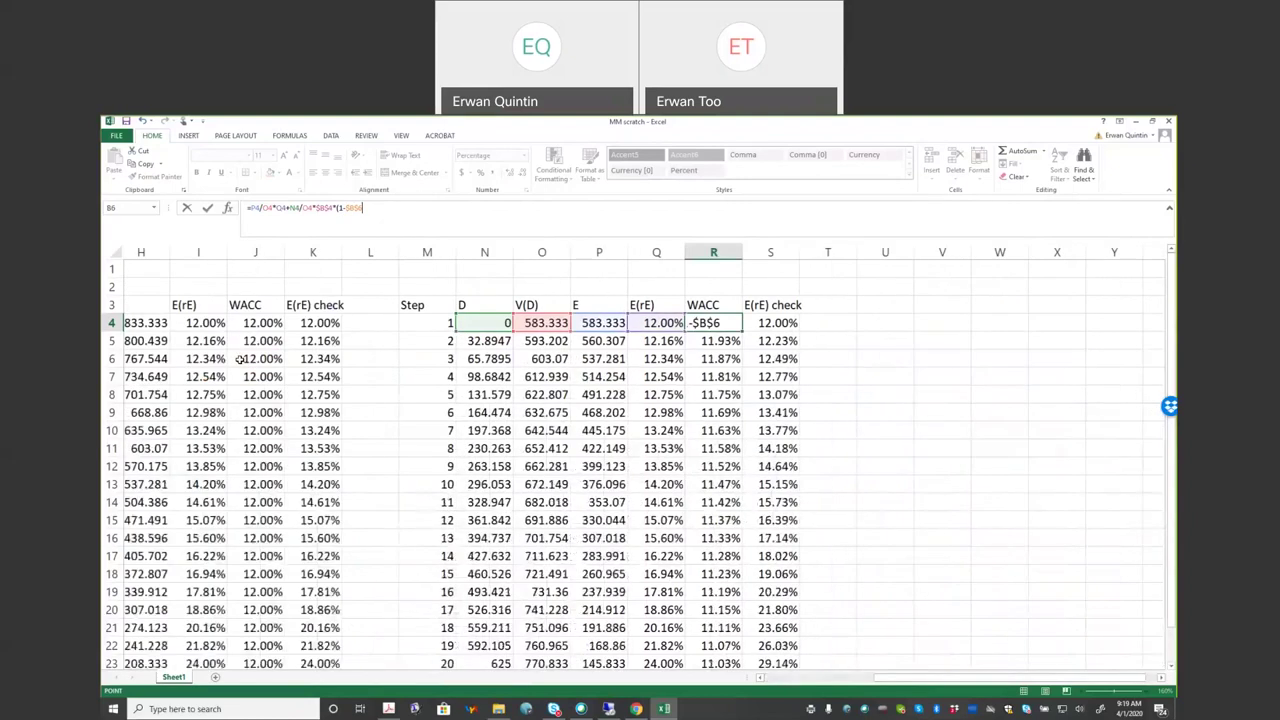
text())
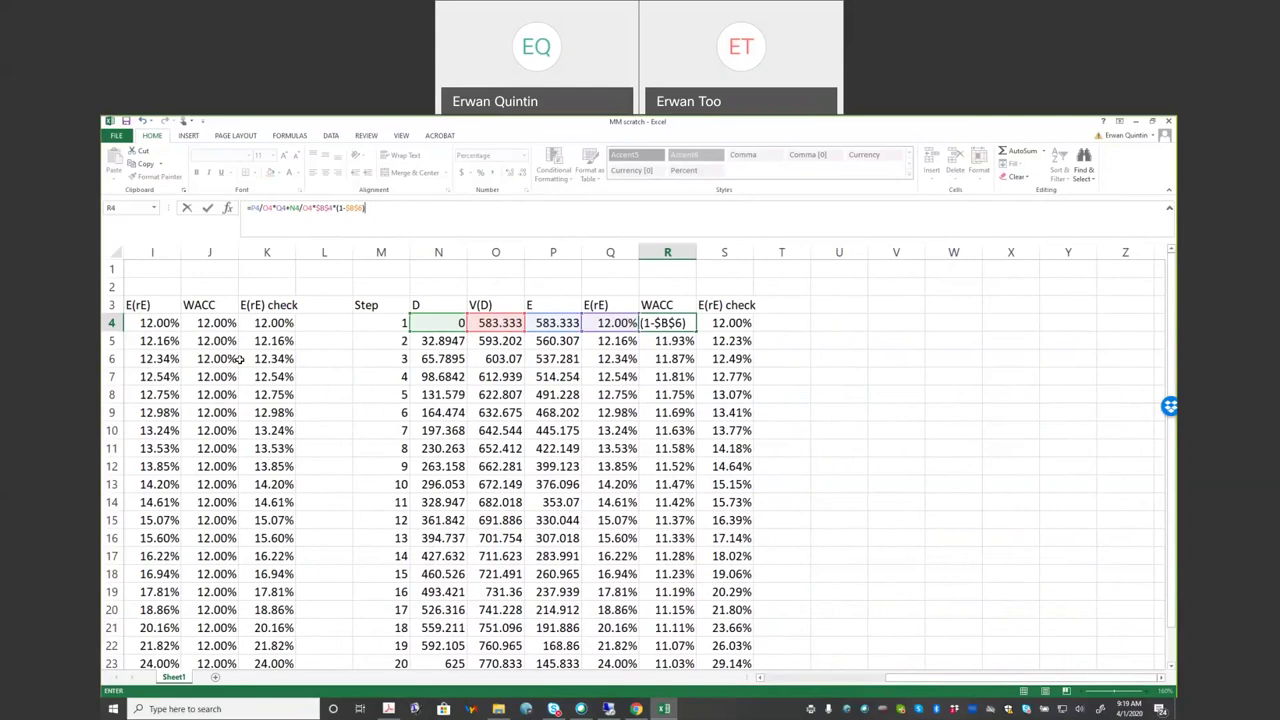
key(Return)
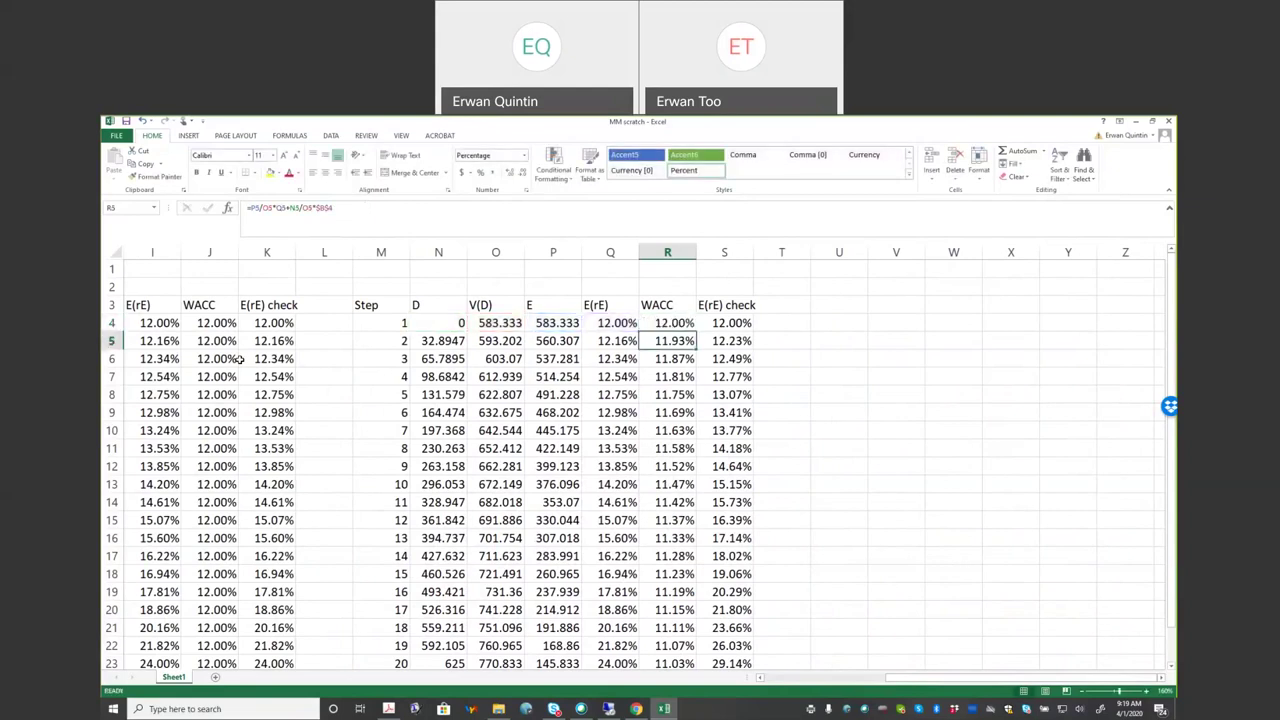
click(688, 322)
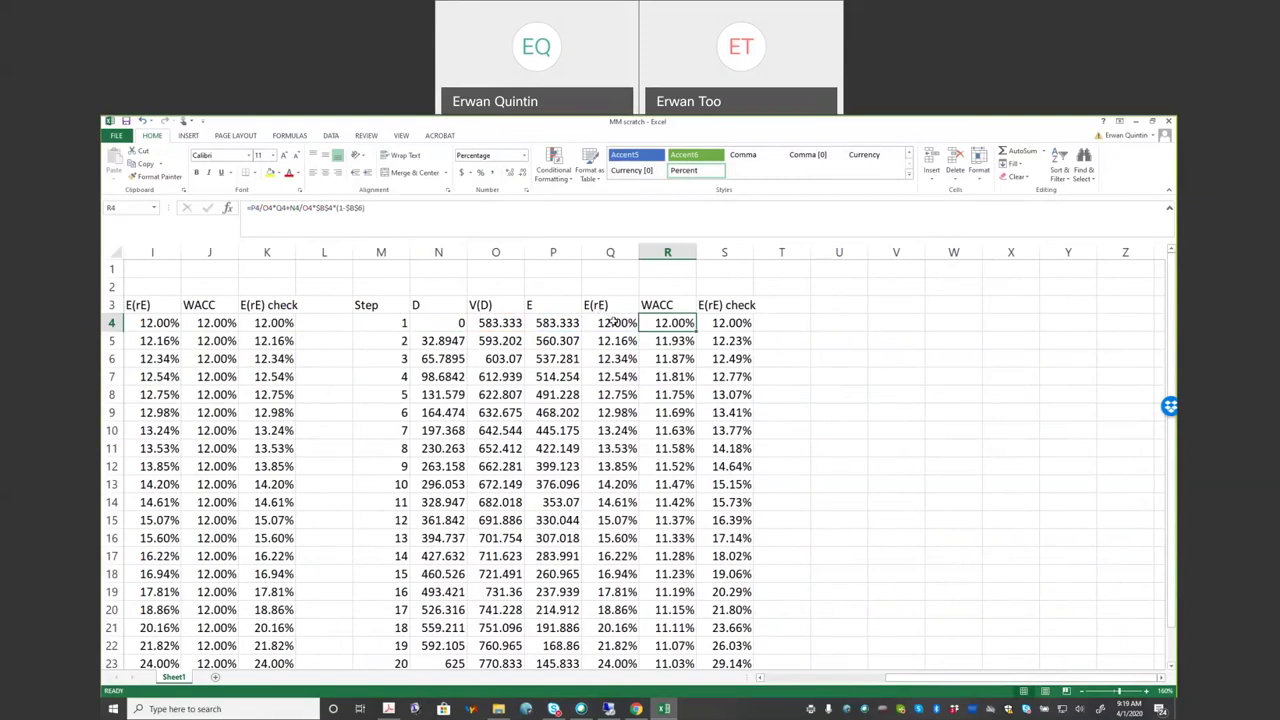
double_click(697, 333)
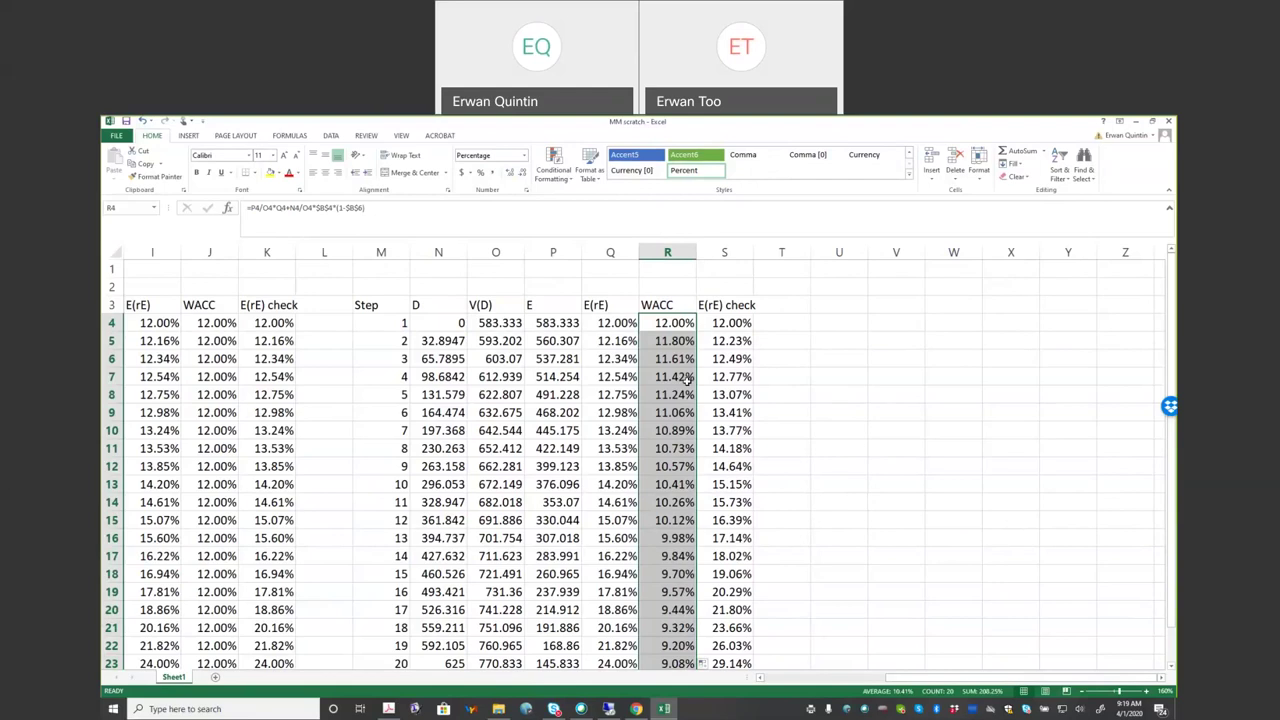
Step: Compare the WACC column of the 30% tax table with the WACC column of the no-tax table
click(684, 392)
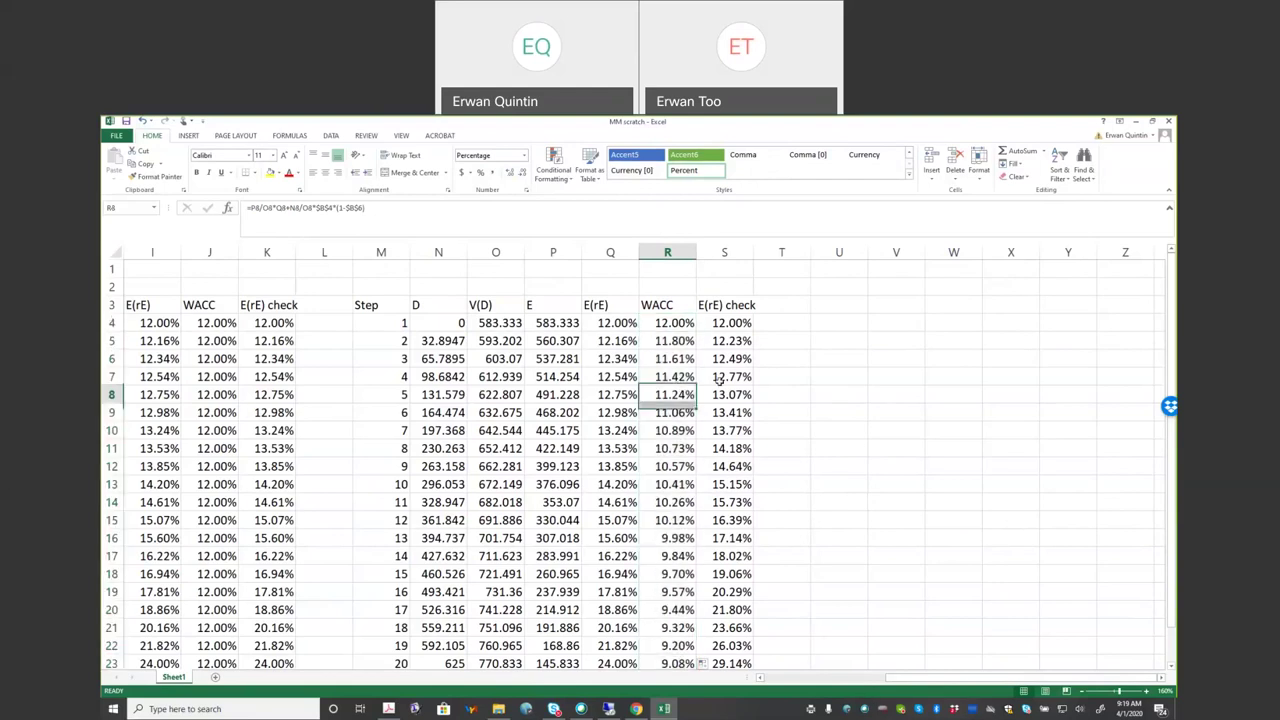
key(Up)
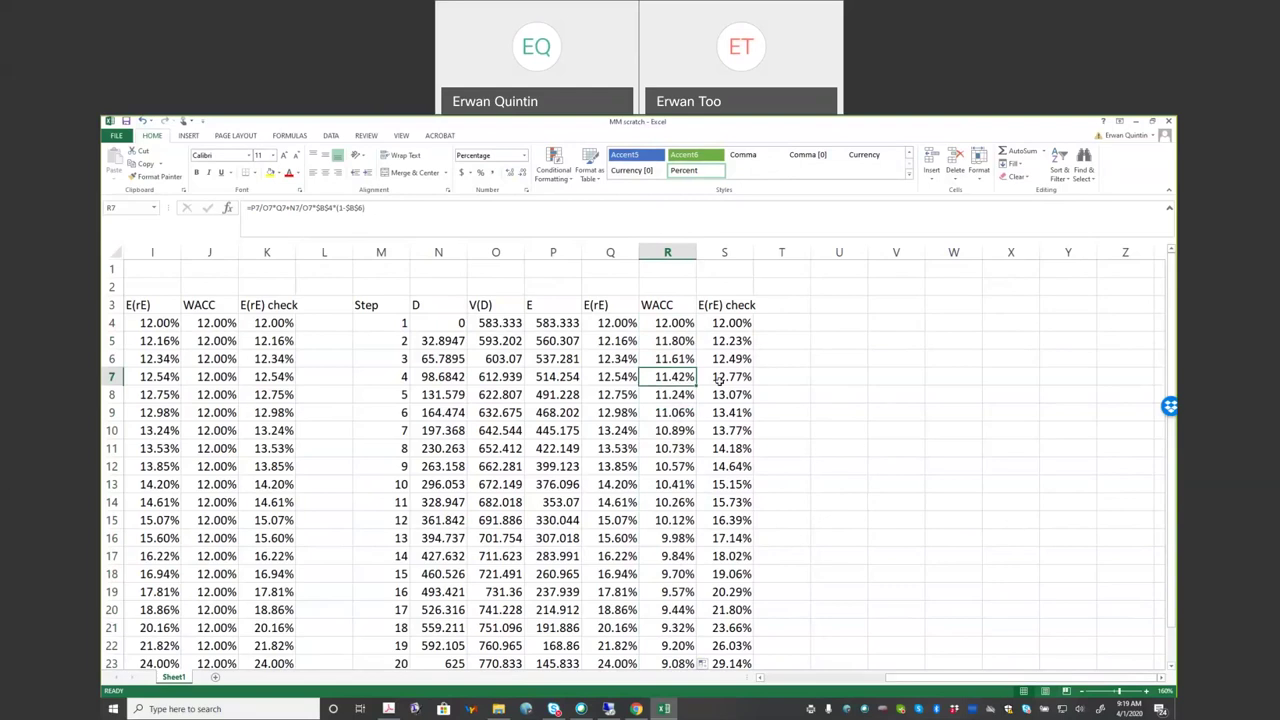
key(Up)
key(Up)
key(Up)
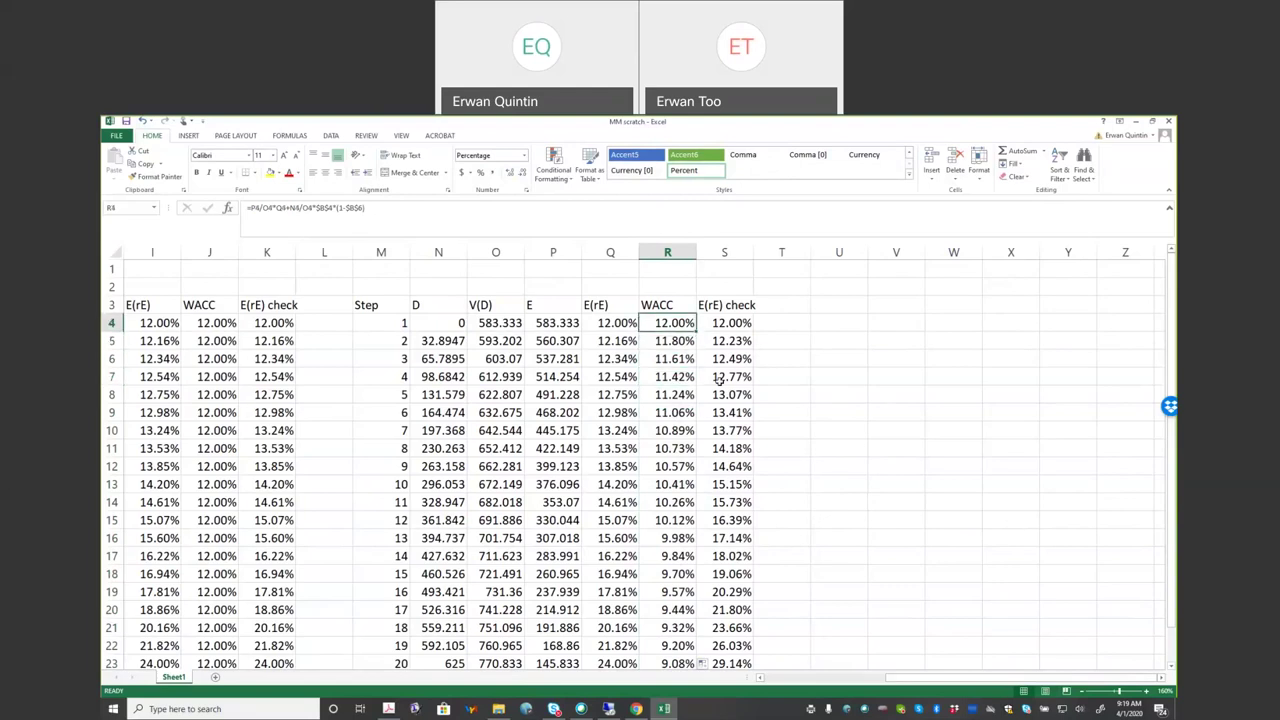
click(222, 322)
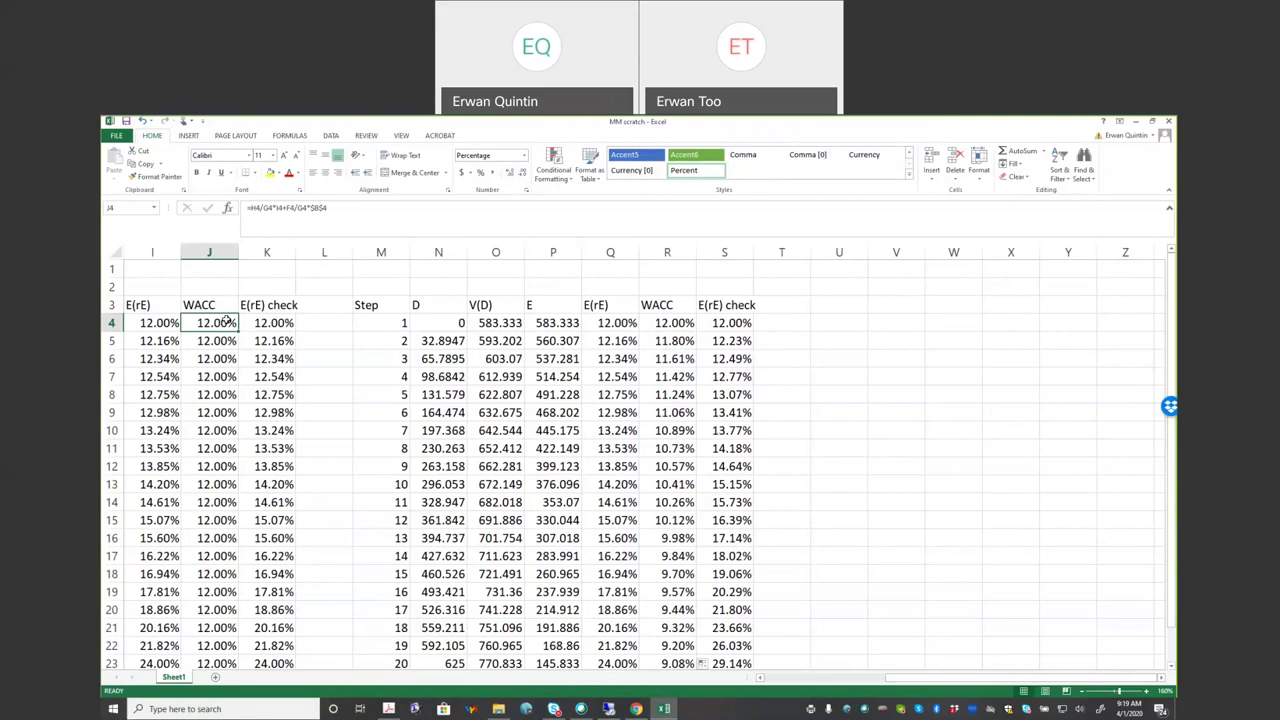
shift+click(210, 627)
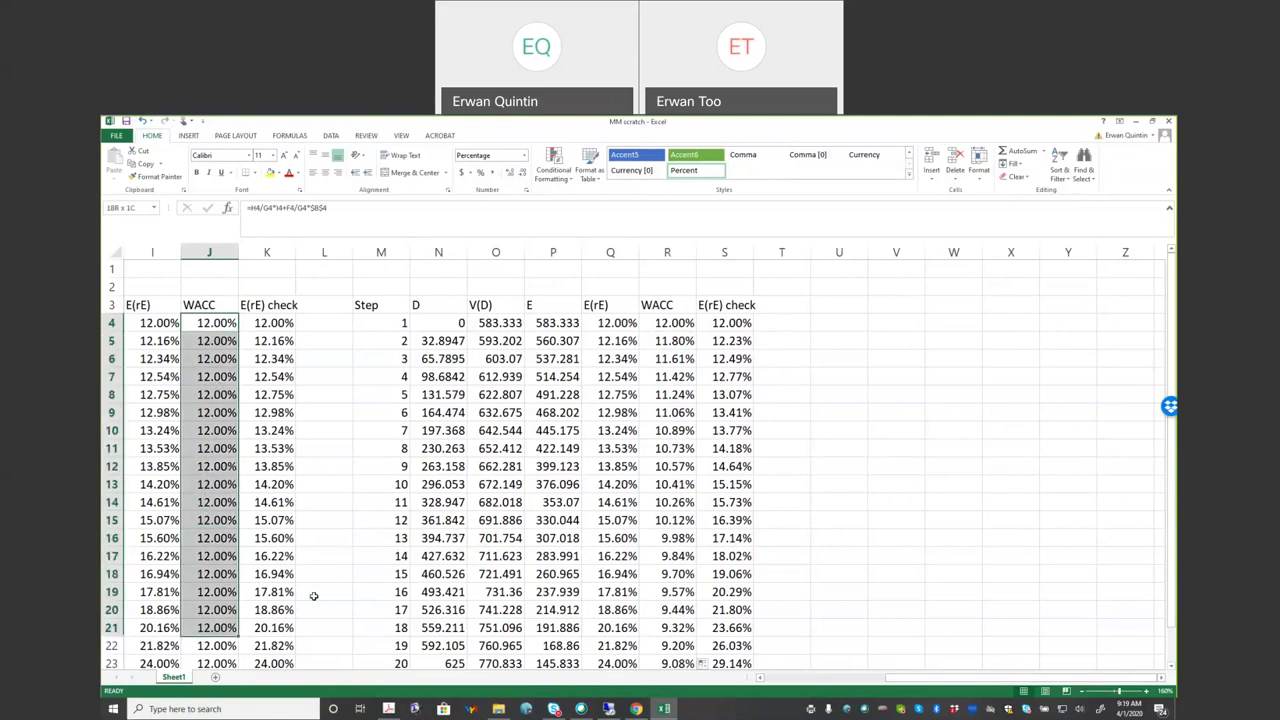
click(610, 484)
click(674, 323)
drag(674, 338, 680, 632)
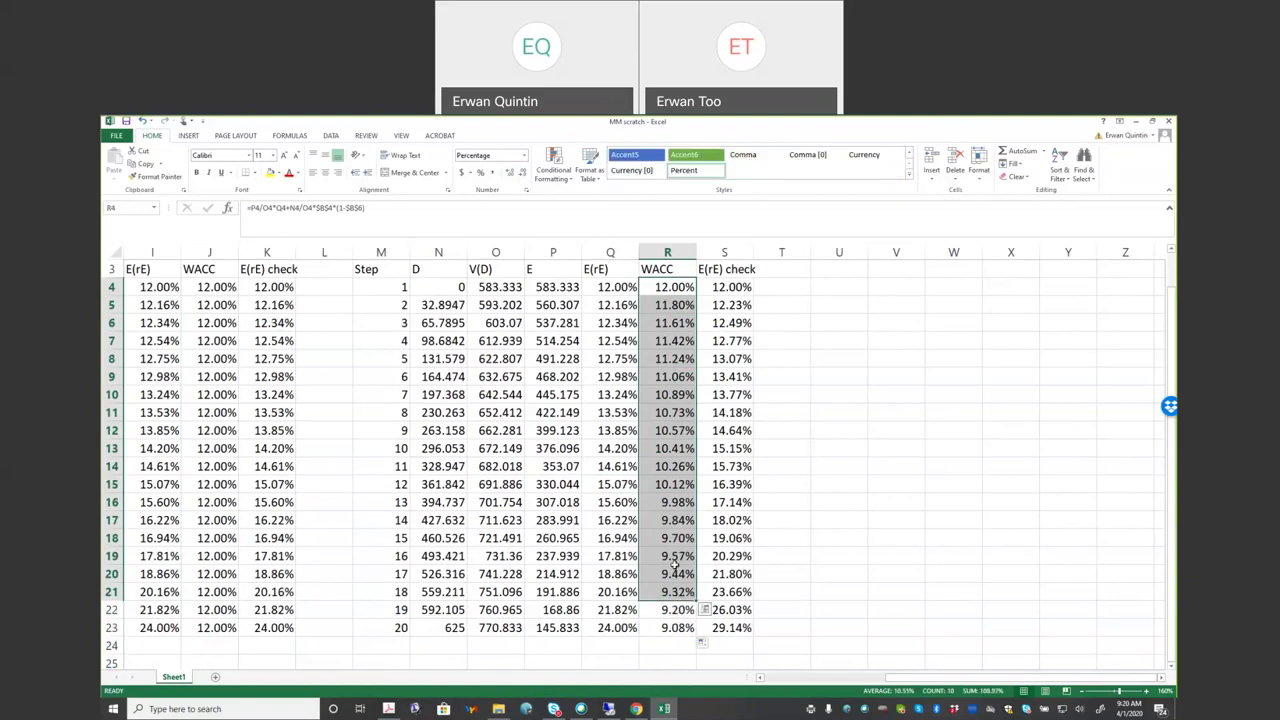
Step: Examine how the second table's WACC changes down to step 20 alongside its V(D) column
click(677, 574)
scroll(662, 502, up, 1)
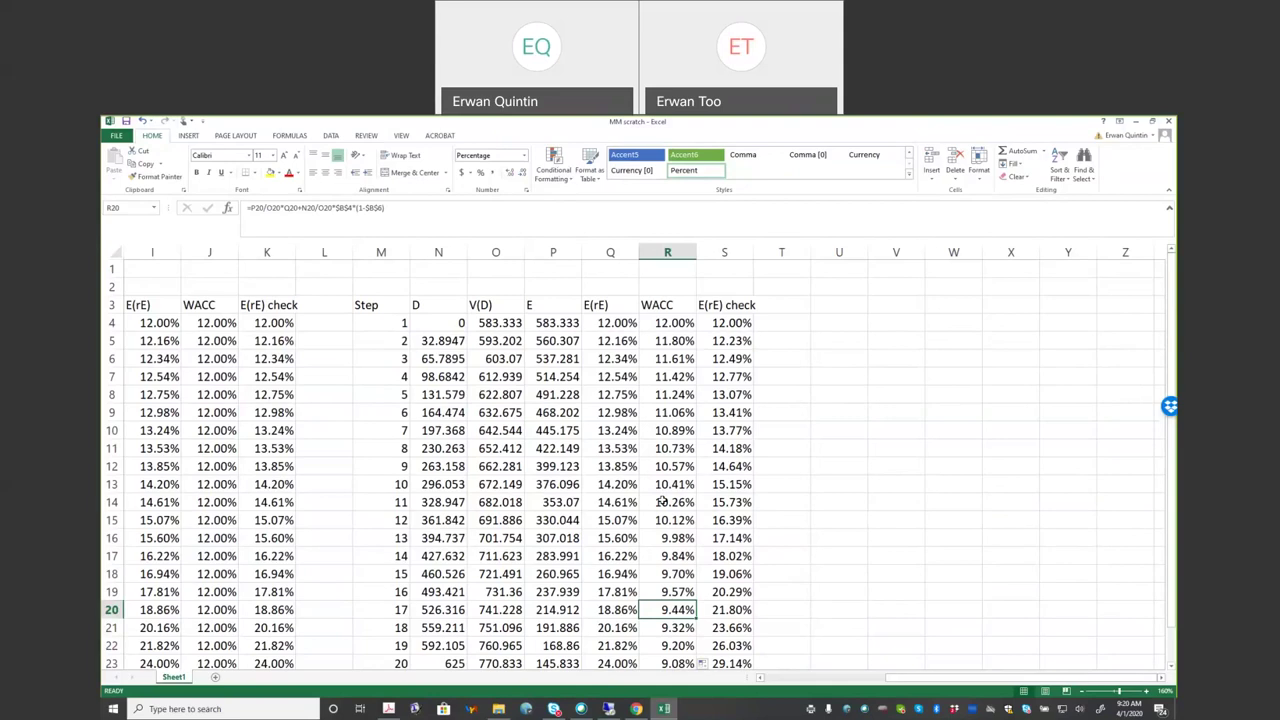
mouse_move(677, 324)
mouse_down()
mouse_move(655, 521)
mouse_move(677, 500)
mouse_up()
scroll(677, 500, down, 3)
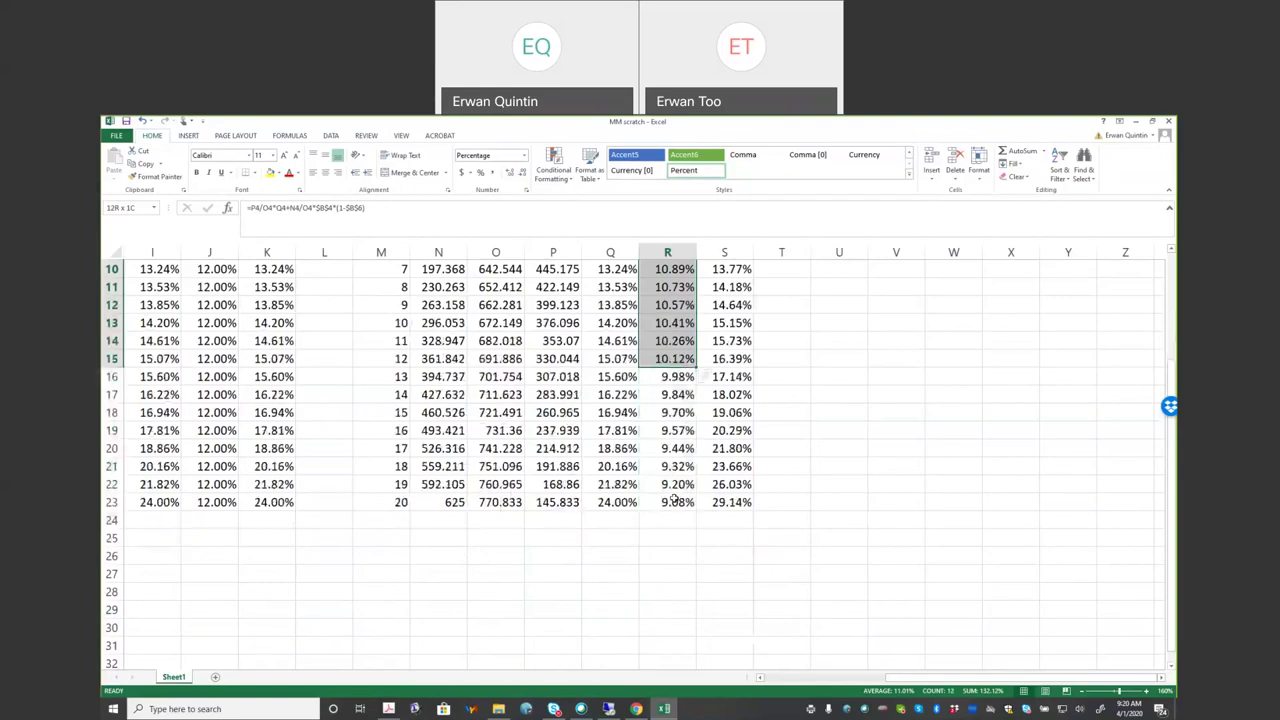
scroll(675, 500, up, 1)
scroll(675, 500, up, 1)
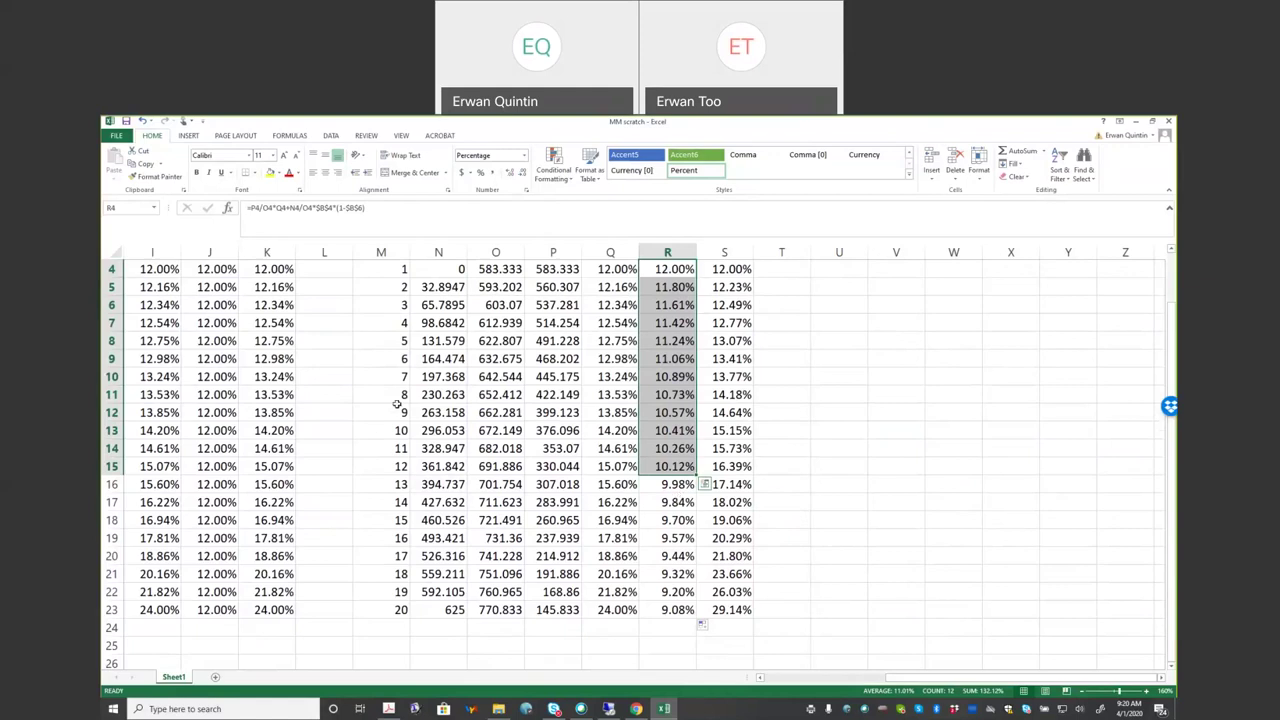
click(488, 414)
scroll(497, 410, up, 1)
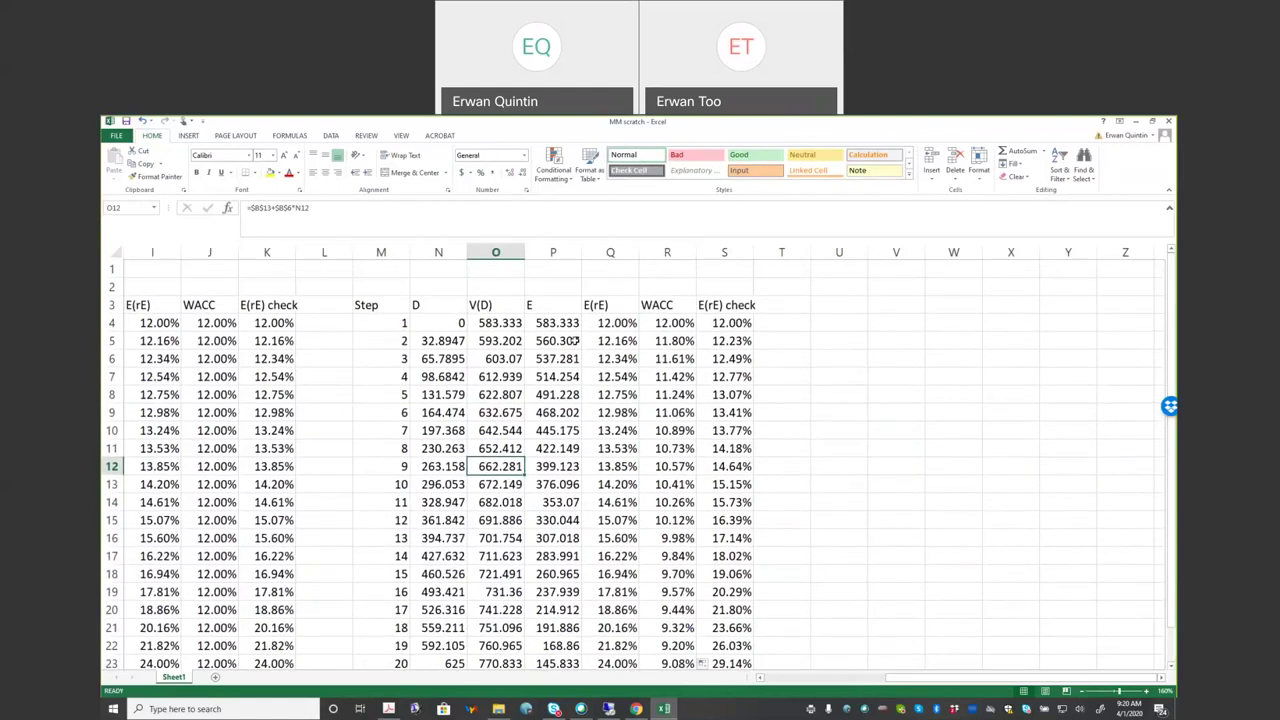
Step: Inspect the E(rE) check formula in S4 and compare the check values with the second table's E(rE) column
click(740, 325)
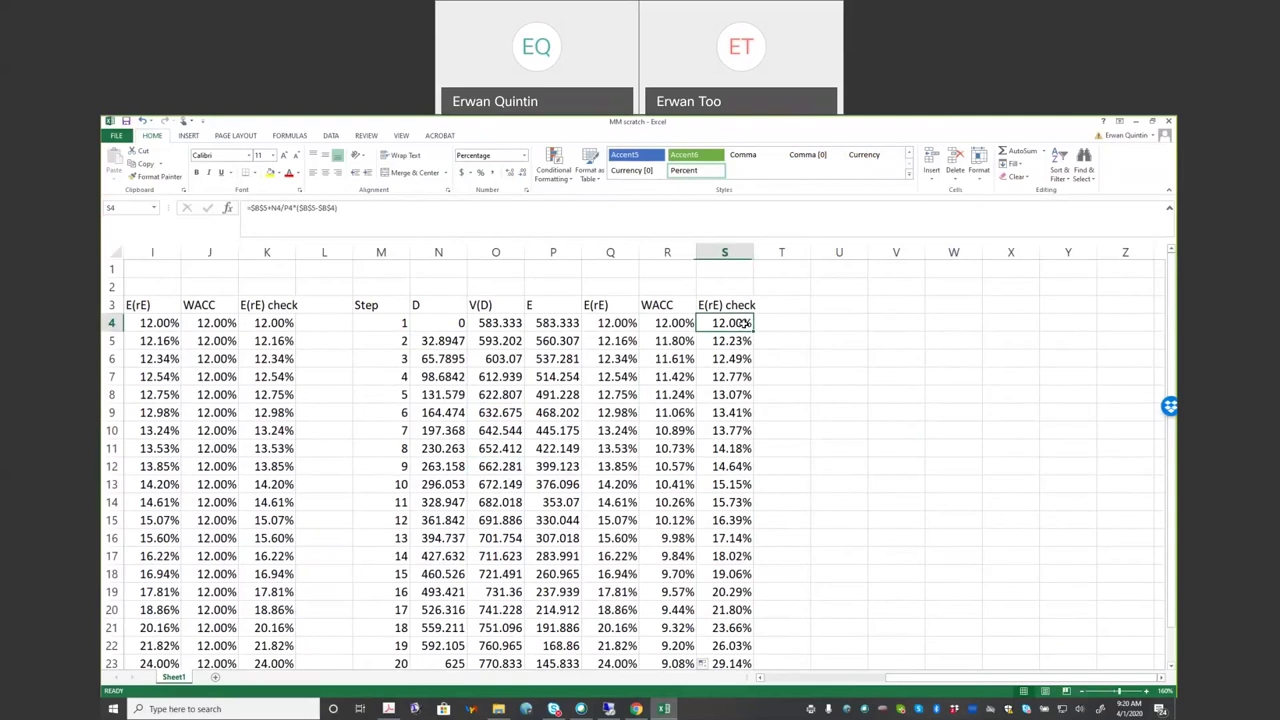
click(262, 208)
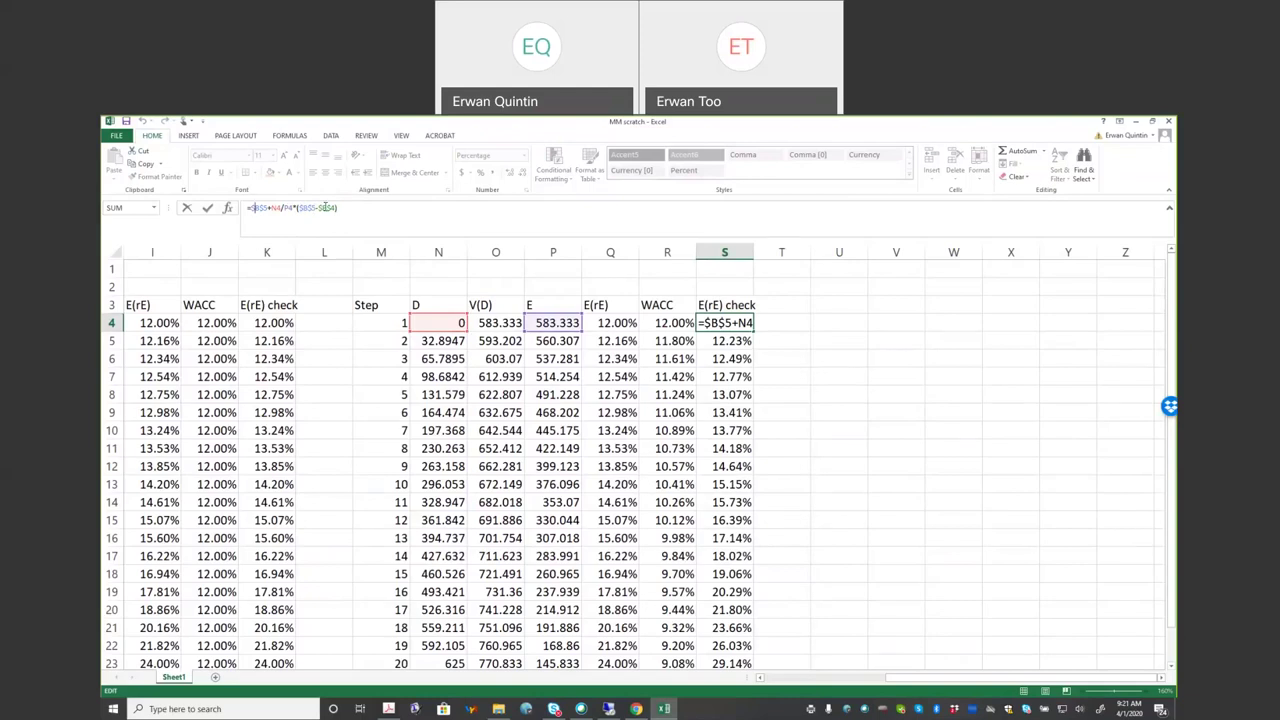
click(804, 338)
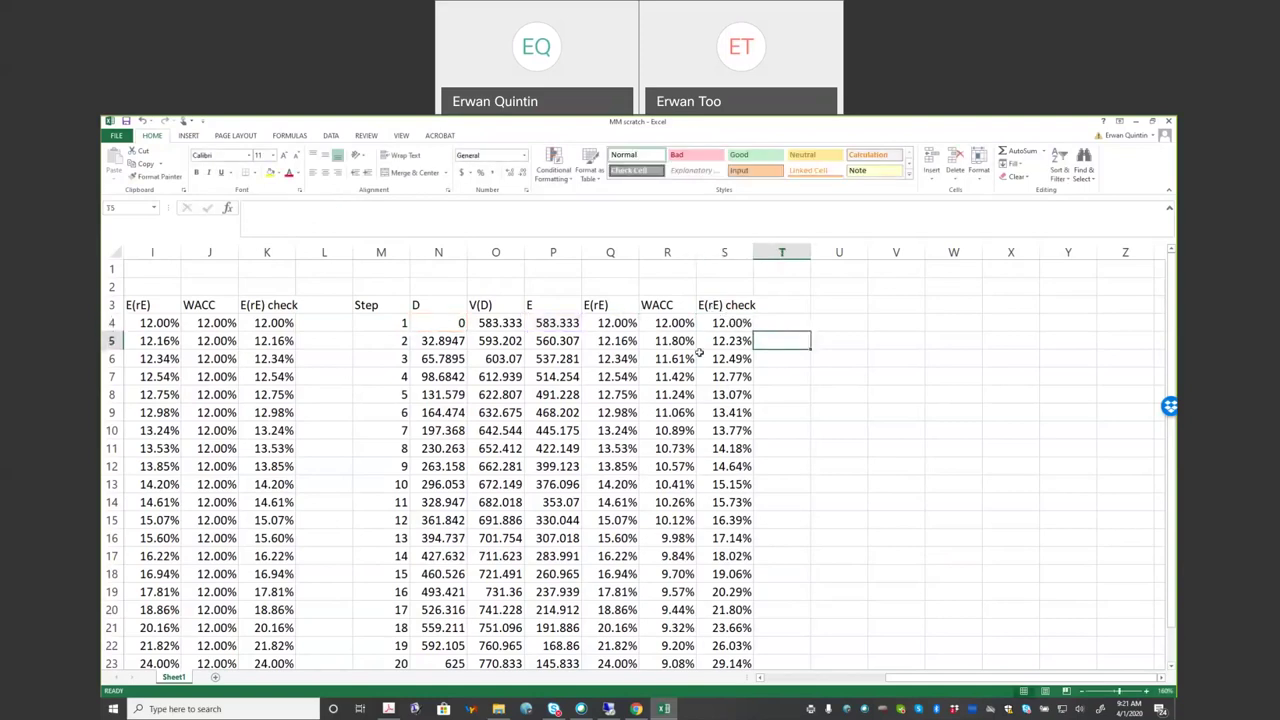
click(720, 345)
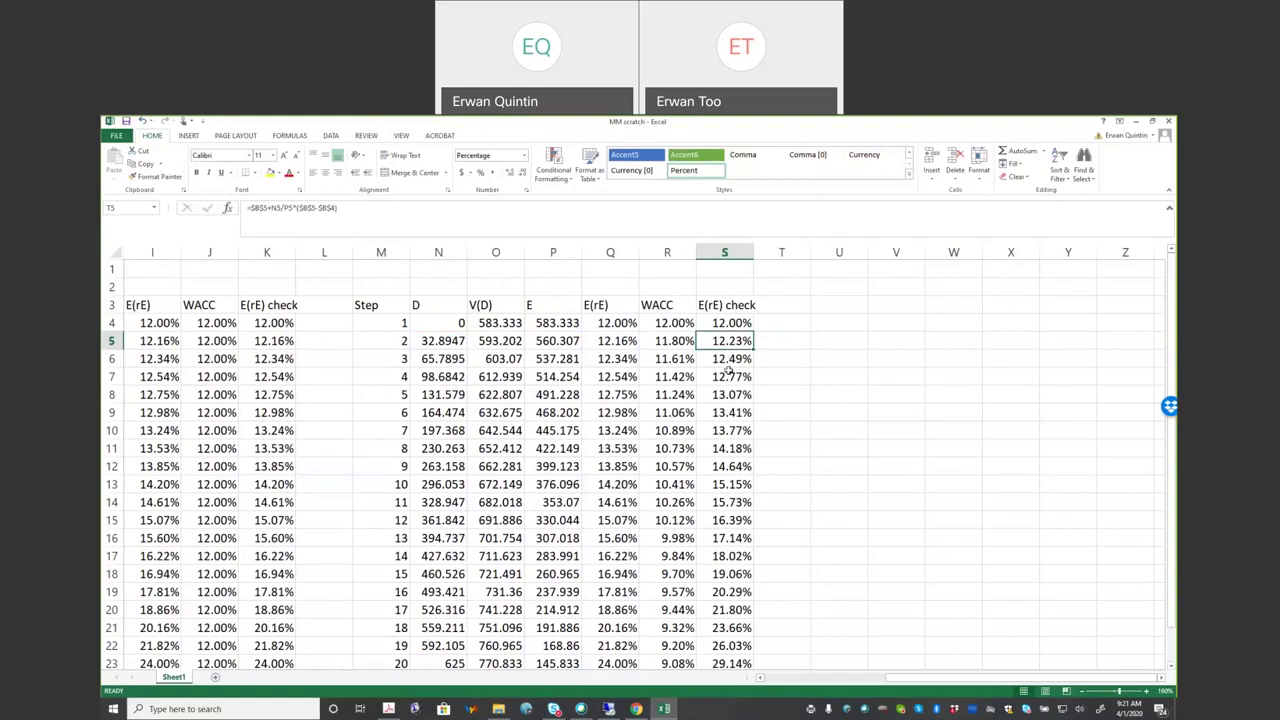
drag(730, 341, 731, 378)
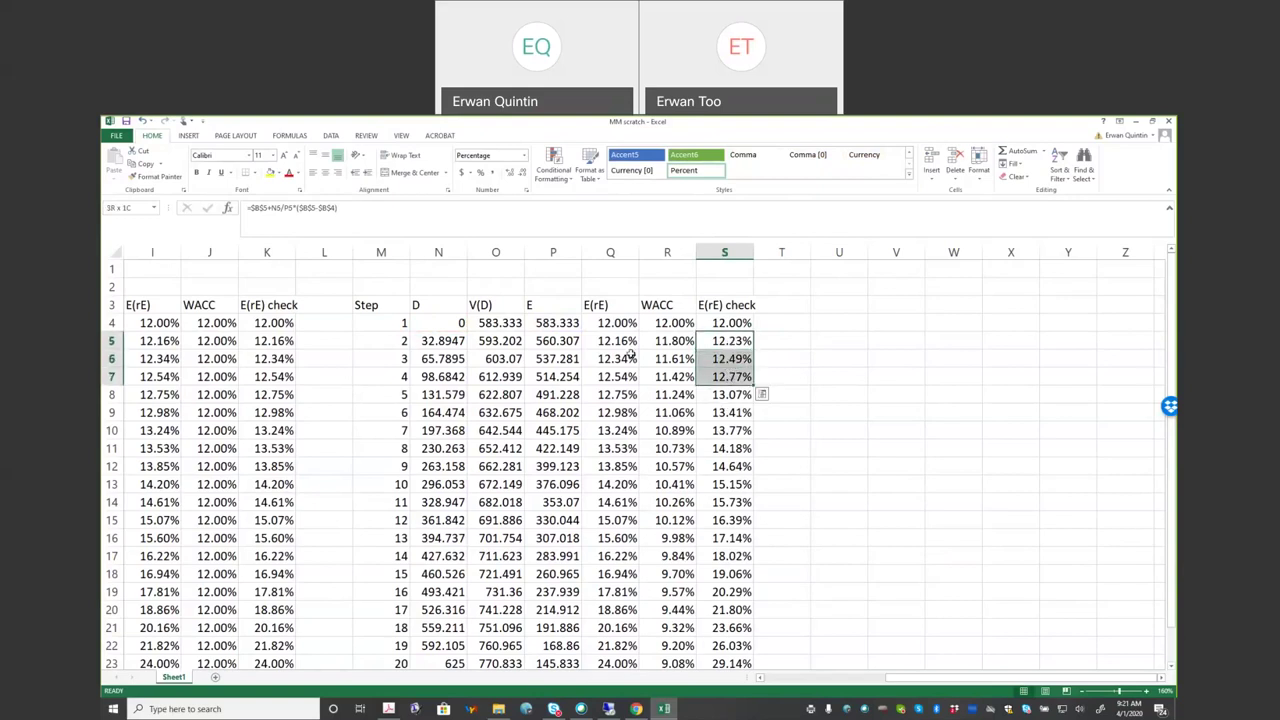
Step: Change the E(rE) check formula in S4 to =$B$5+N4/P4*(1-$B$6)*($B$5-$B$4) and fill it down the column
click(726, 323)
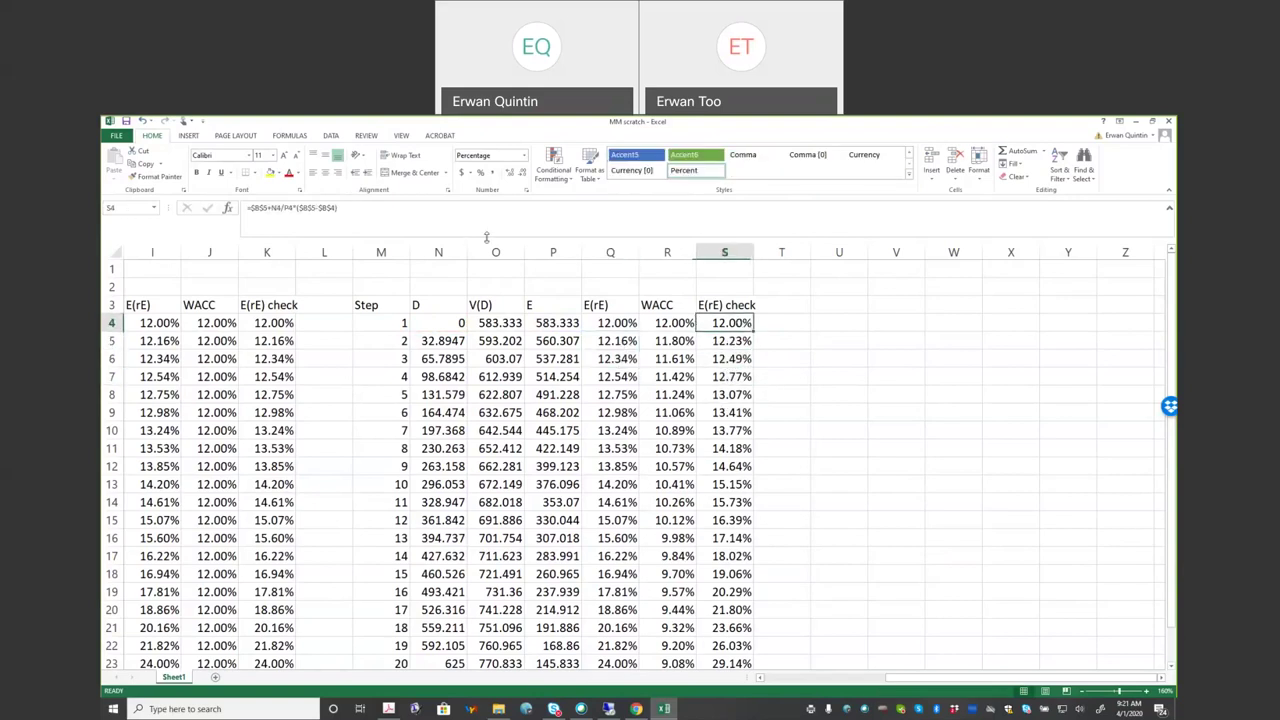
click(292, 208)
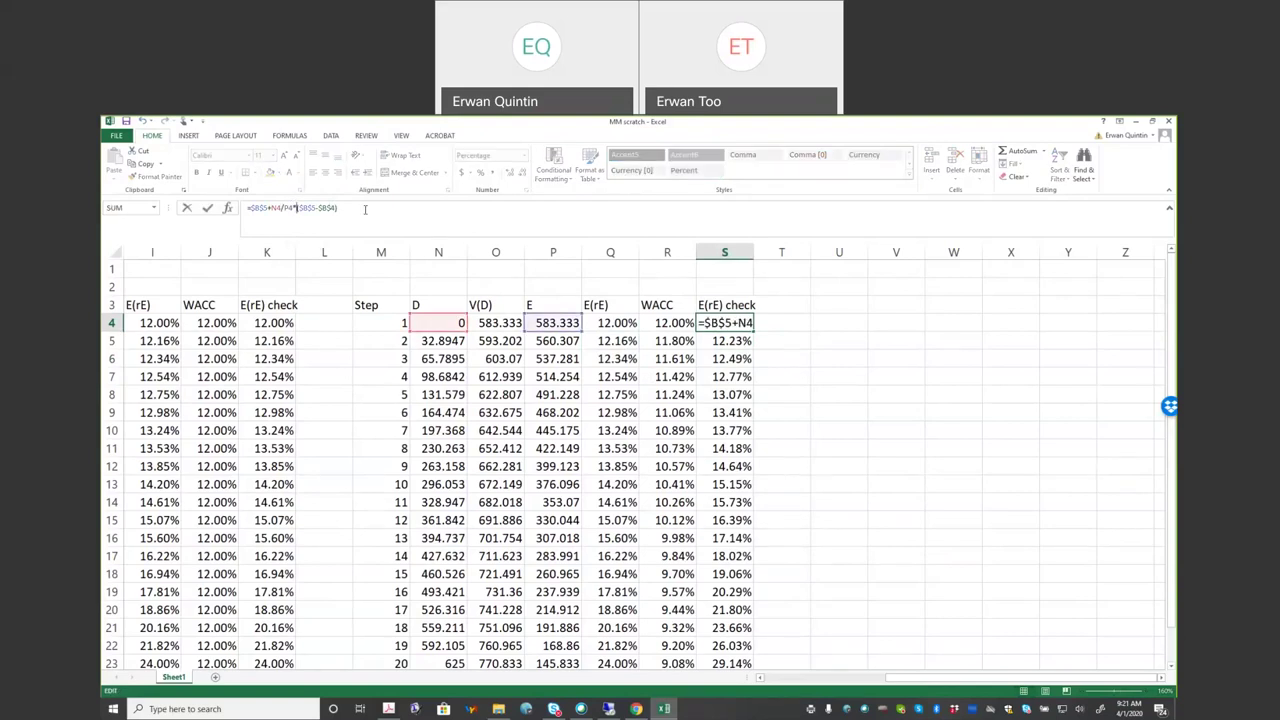
text((1-)
drag(912, 681, 790, 680)
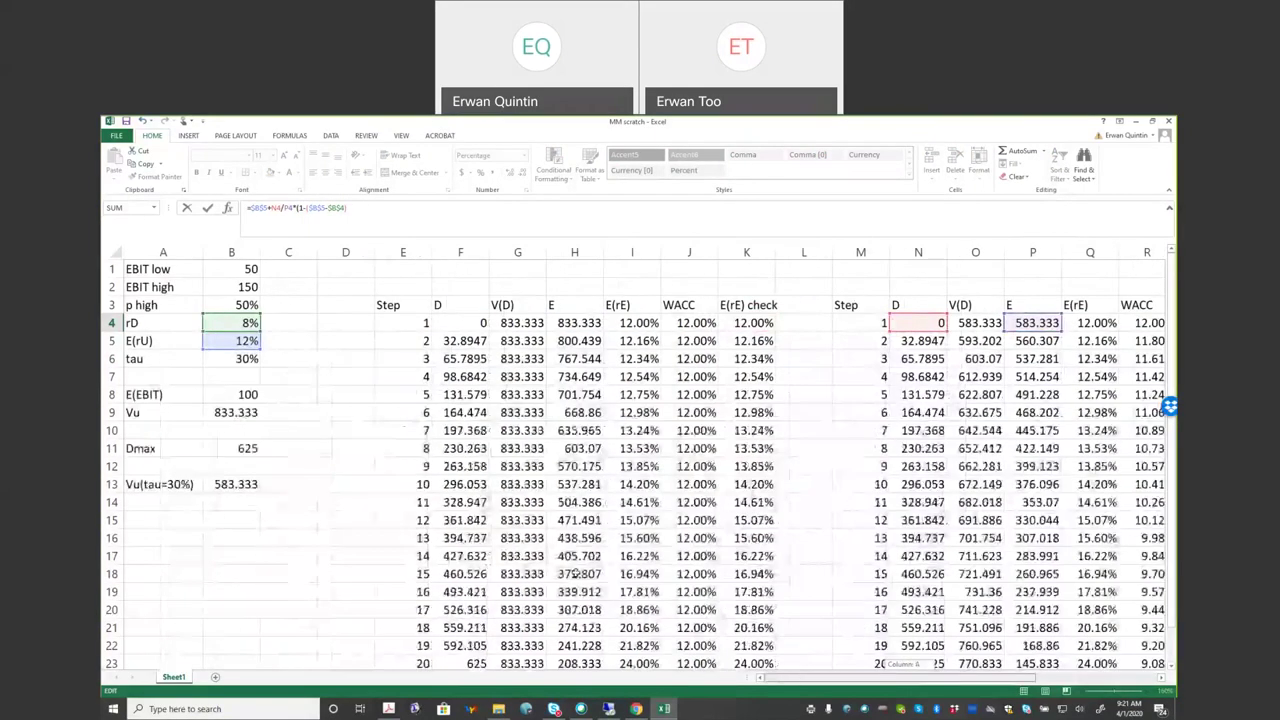
click(237, 361)
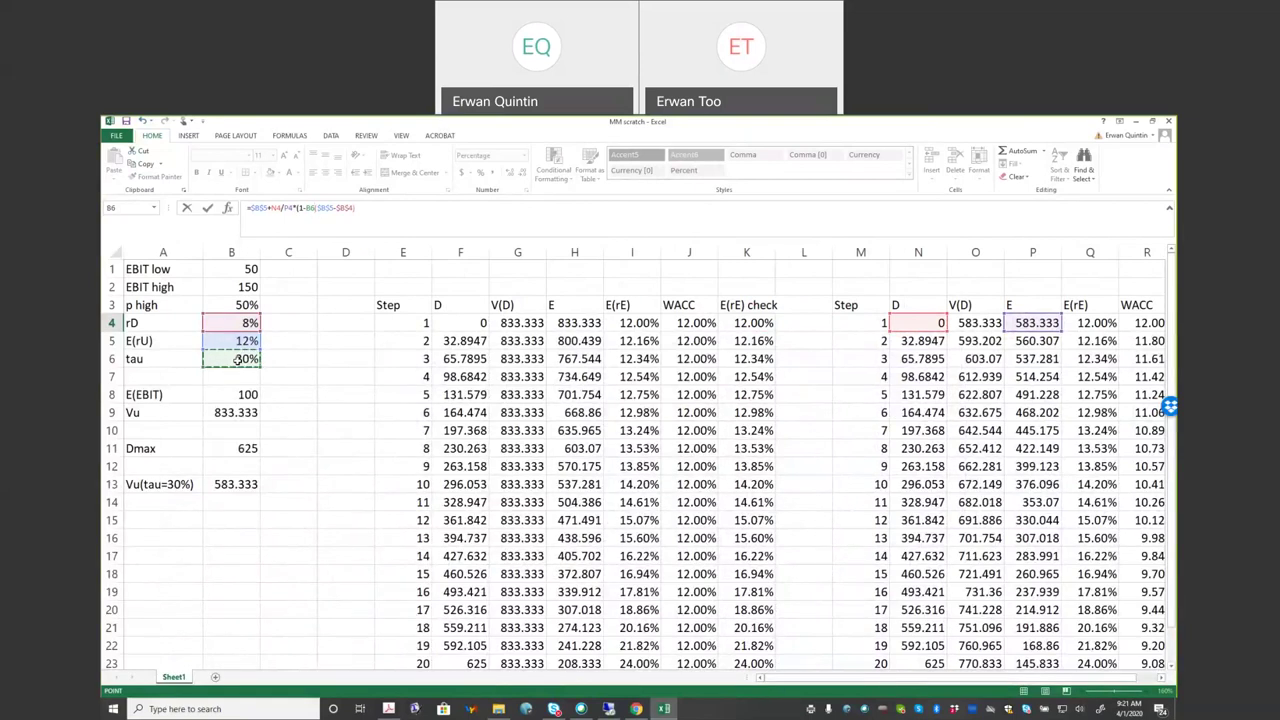
key(F4)
text())
text(*()
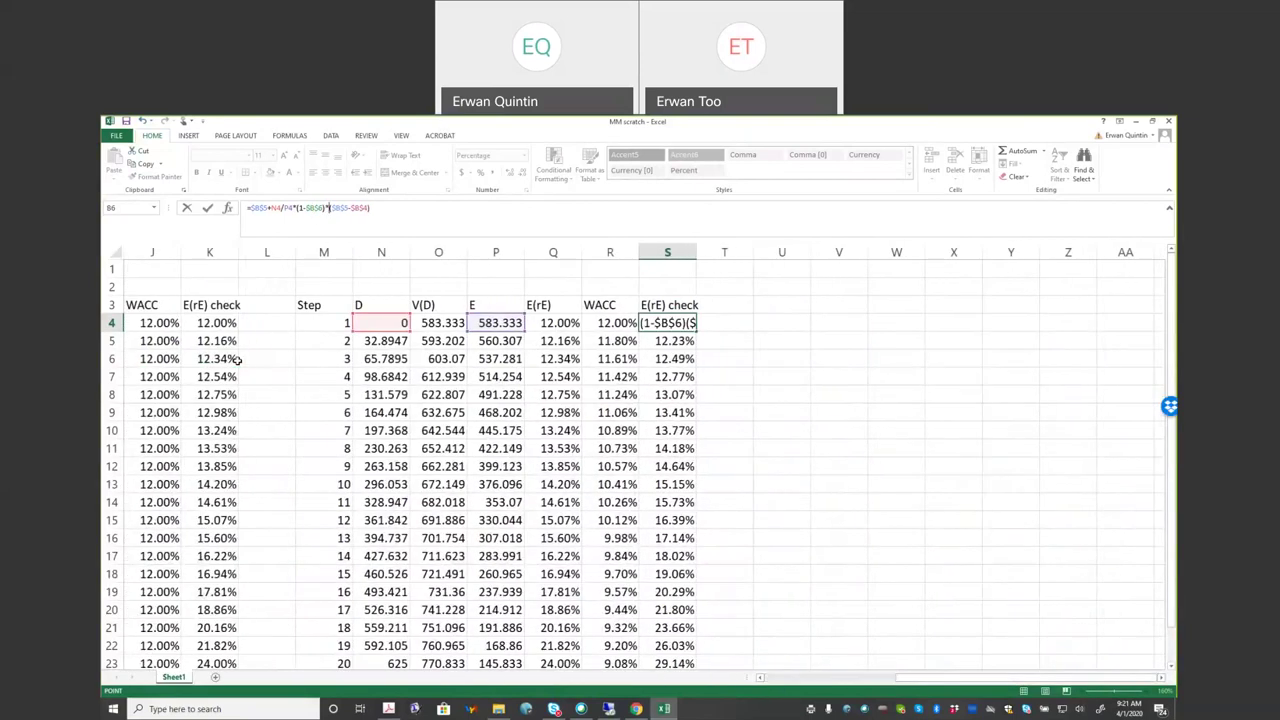
key(Return)
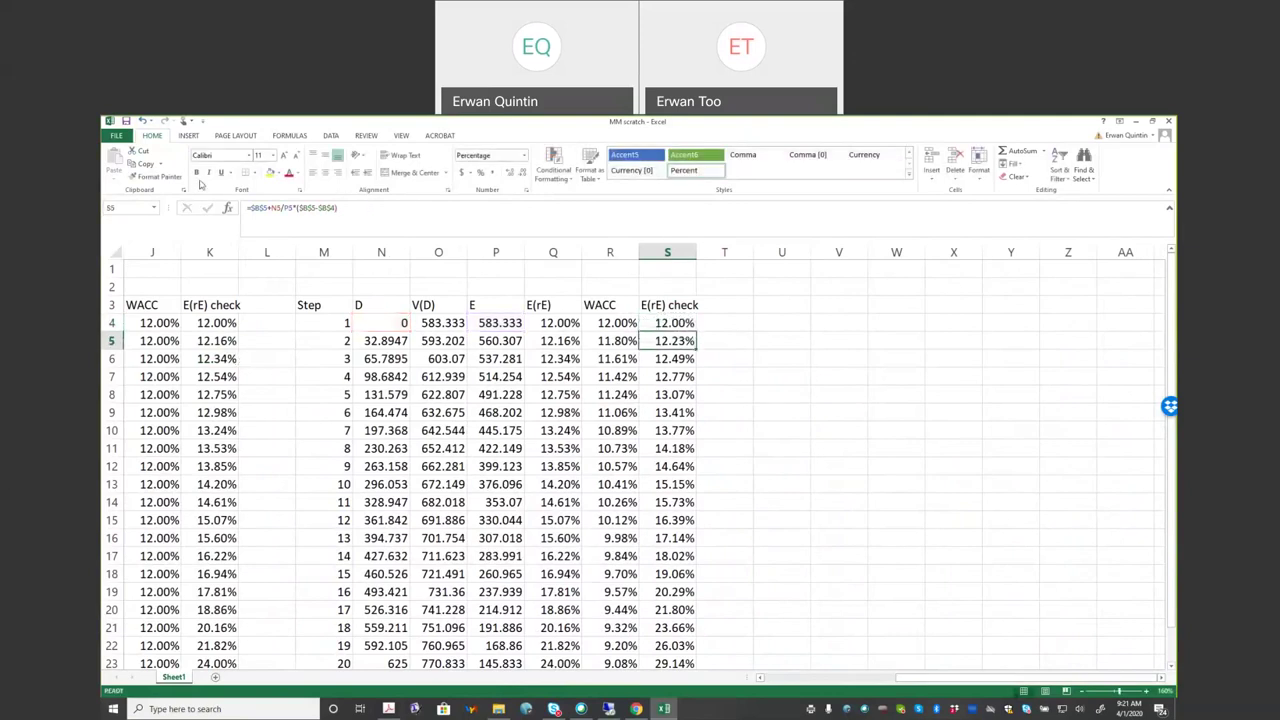
click(680, 323)
double_click(696, 332)
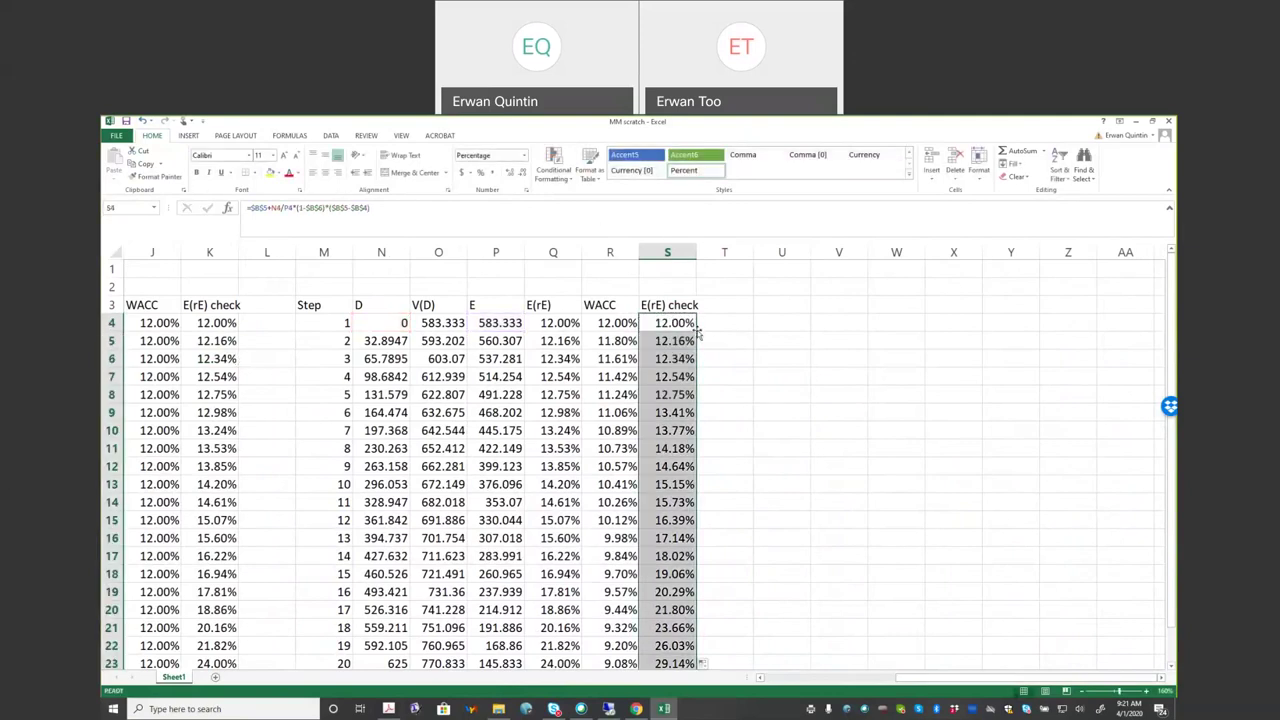
Step: Compare the refilled E(rE) check column with the E(rE) column of the second table row by row
click(676, 448)
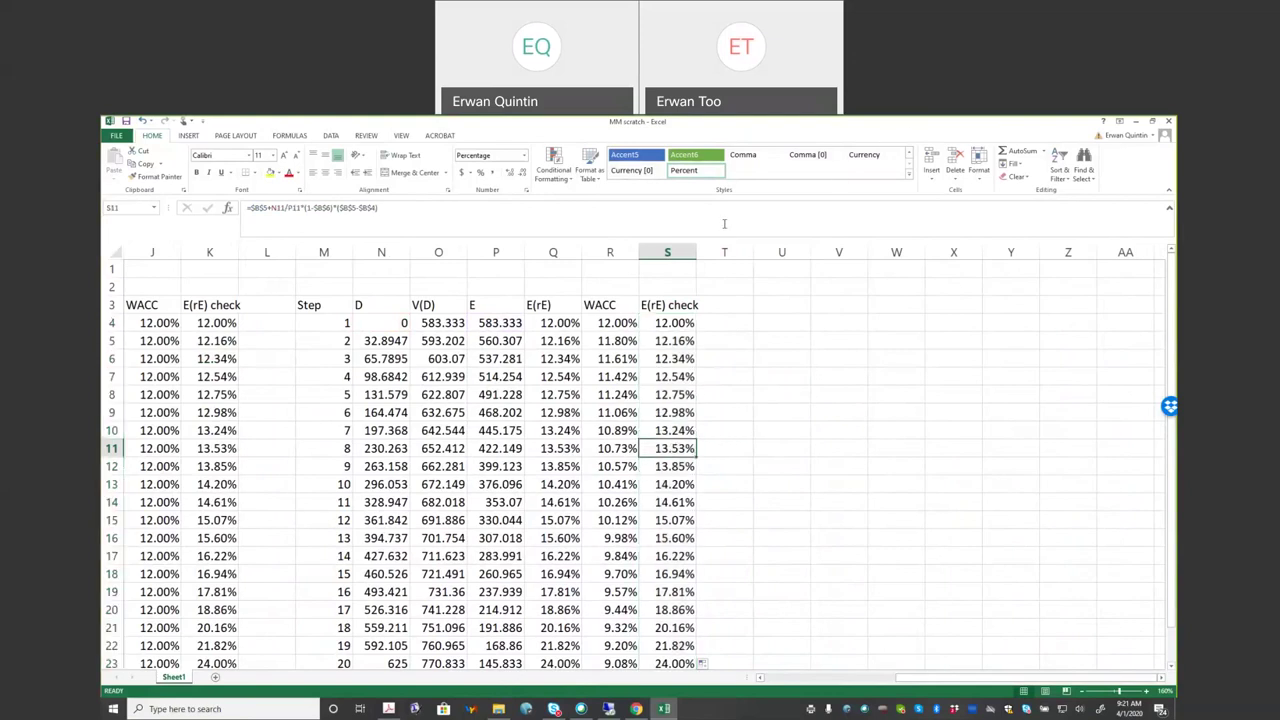
click(558, 307)
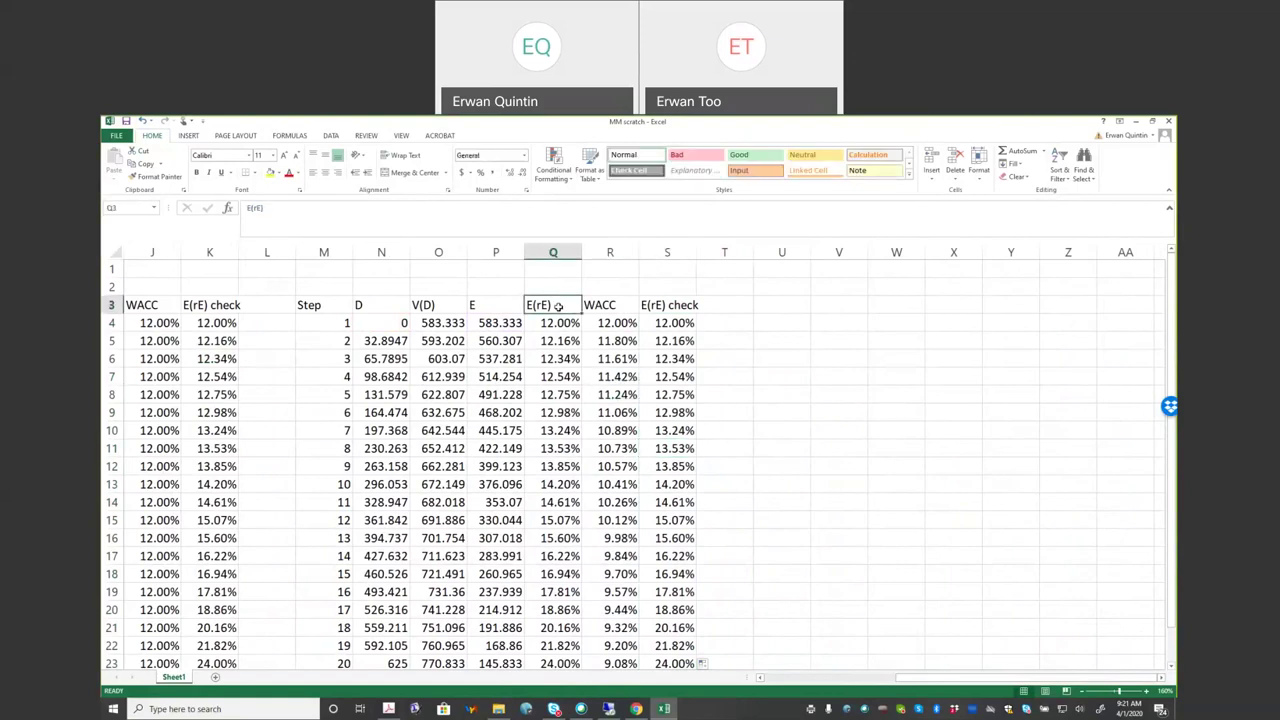
drag(562, 325, 547, 481)
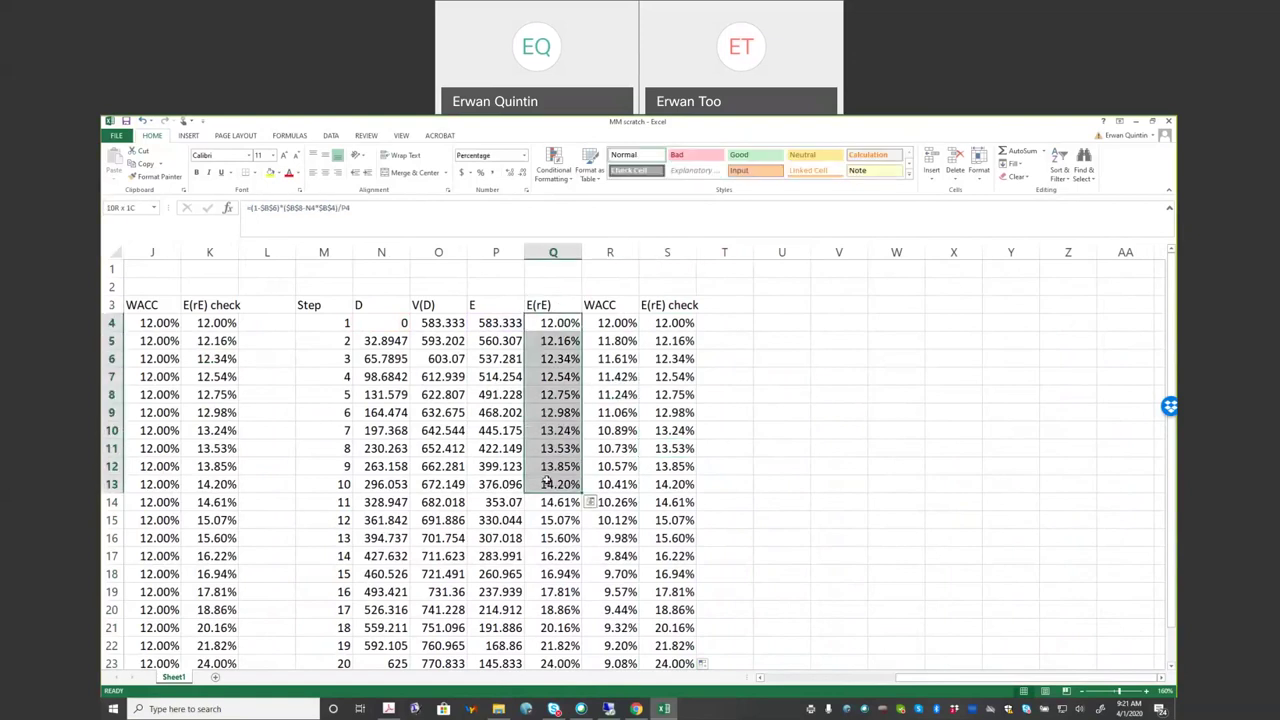
drag(686, 395, 670, 317)
drag(673, 410, 737, 420)
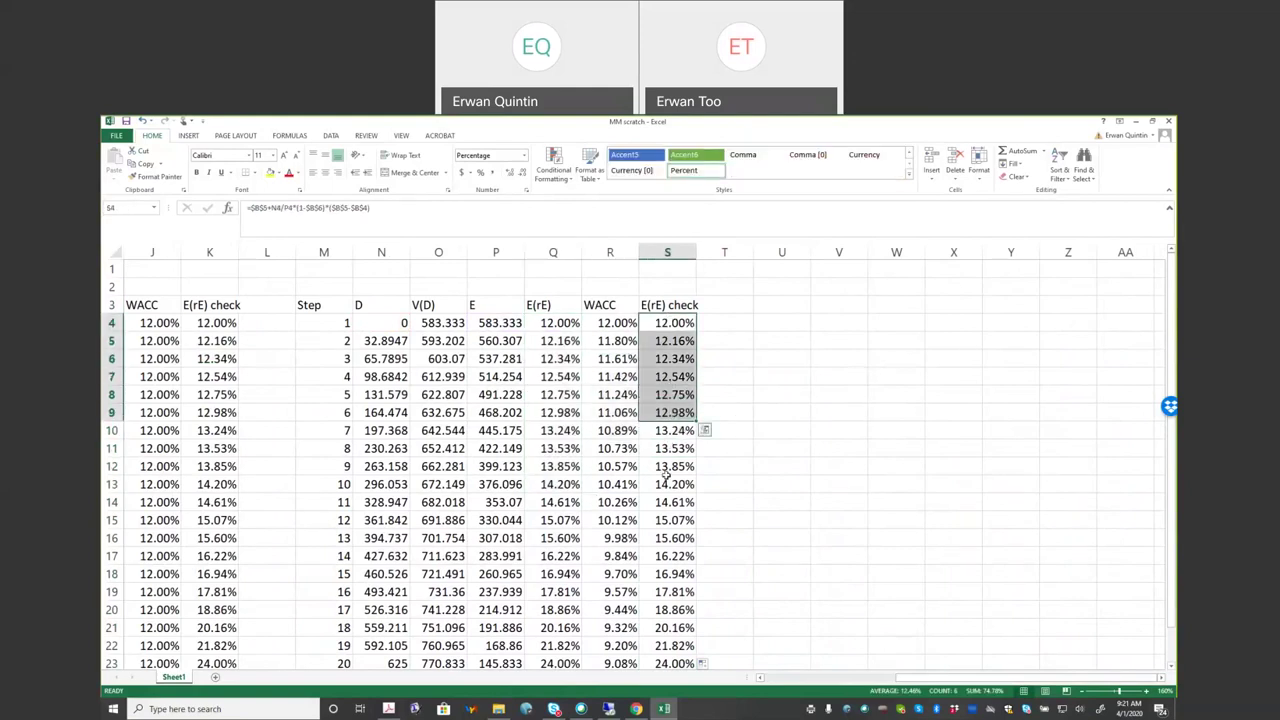
click(662, 484)
key(Down)
key(Left)
key(Left)
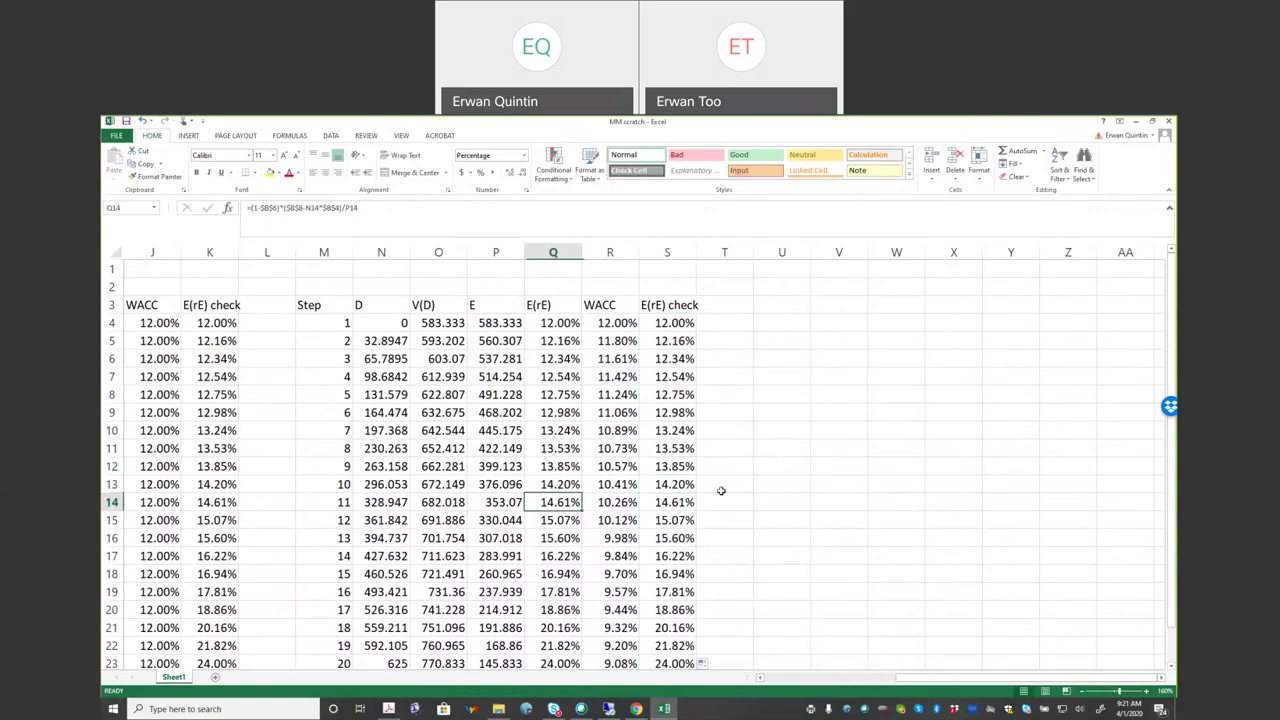
Step: Add the header "V(D) check" in T3 and autofit the width of column S
click(736, 296)
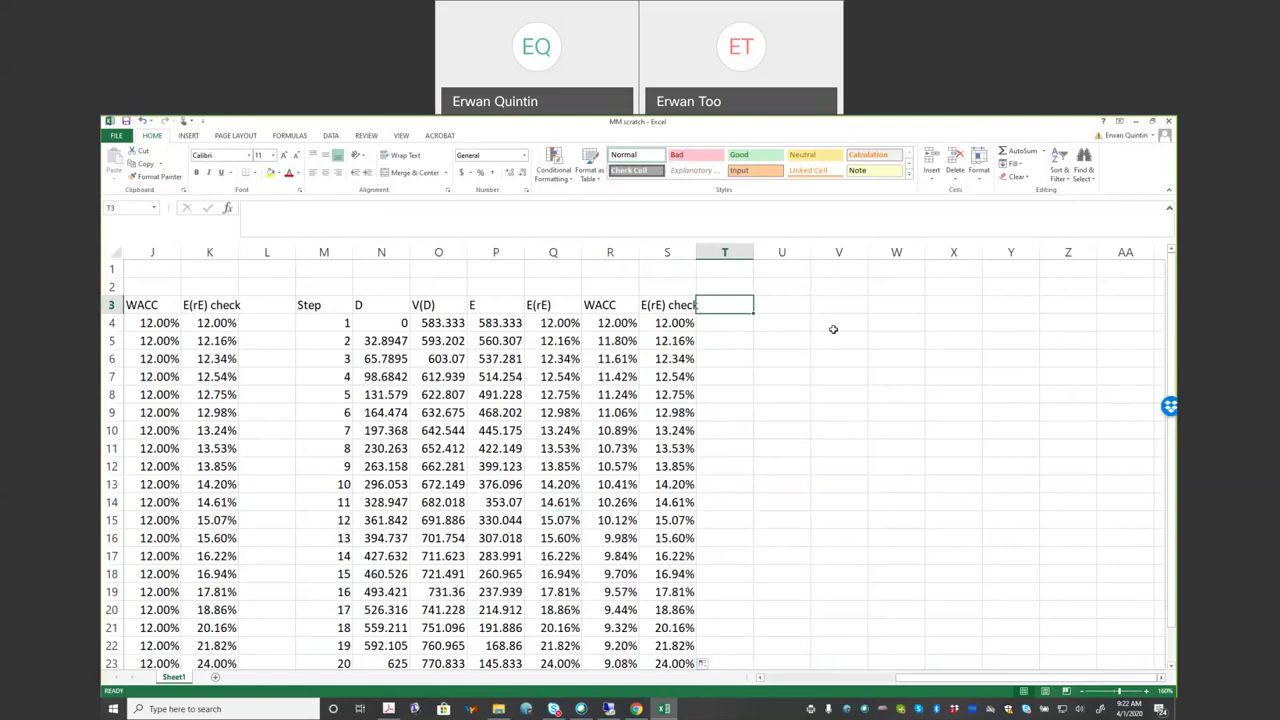
text(V(D))
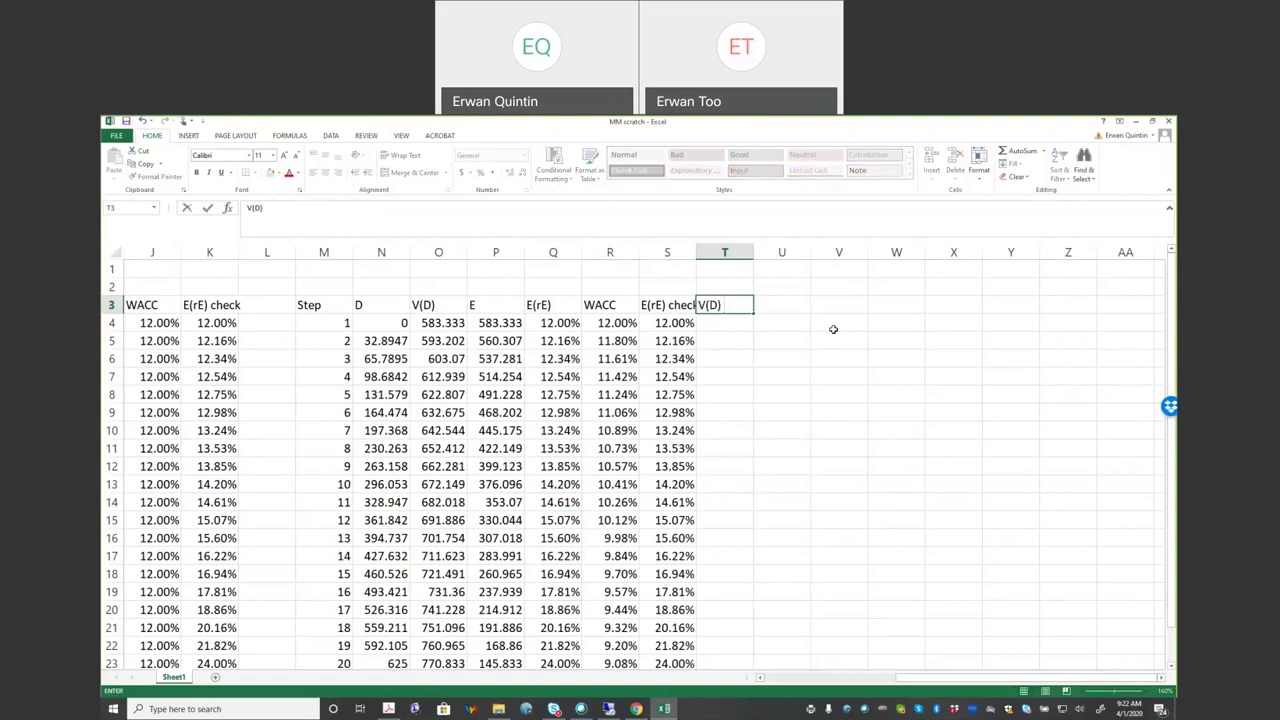
text( check)
key(Return)
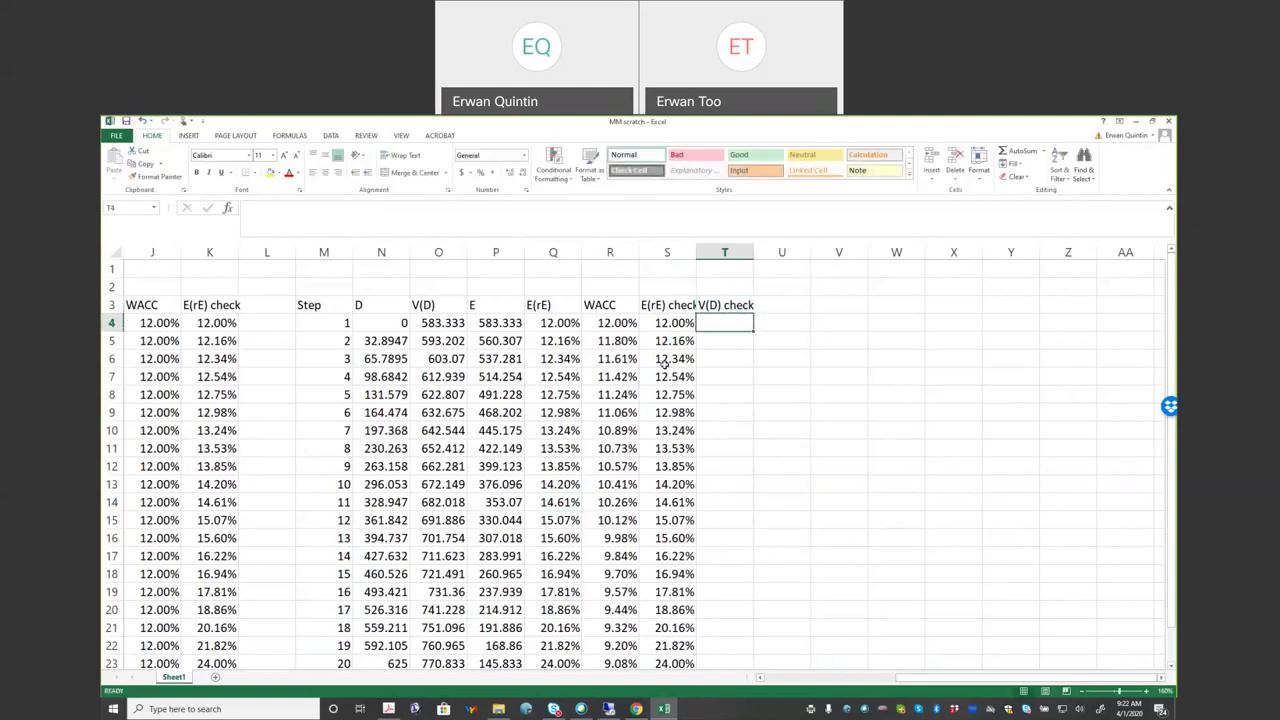
double_click(697, 250)
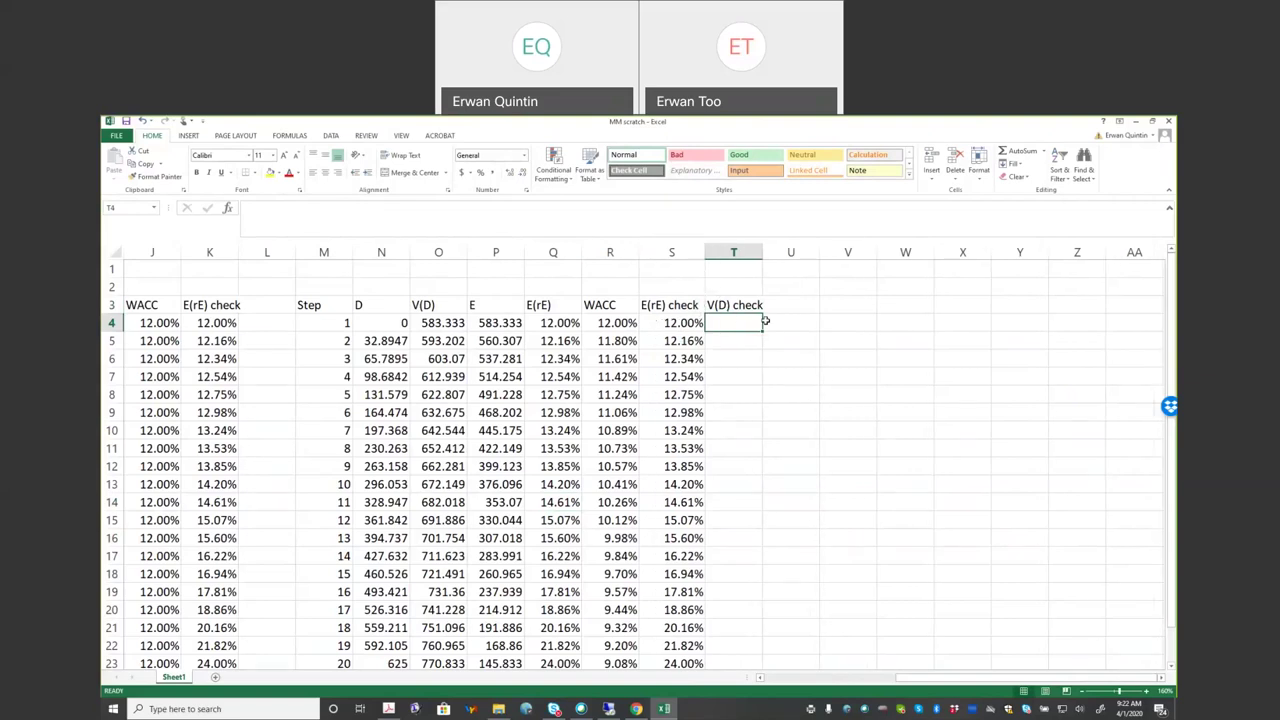
Step: Enter the formula =(1-$B$6)*$B$8/R4 in T4 to compute the V(D) check for step 1
text(=)
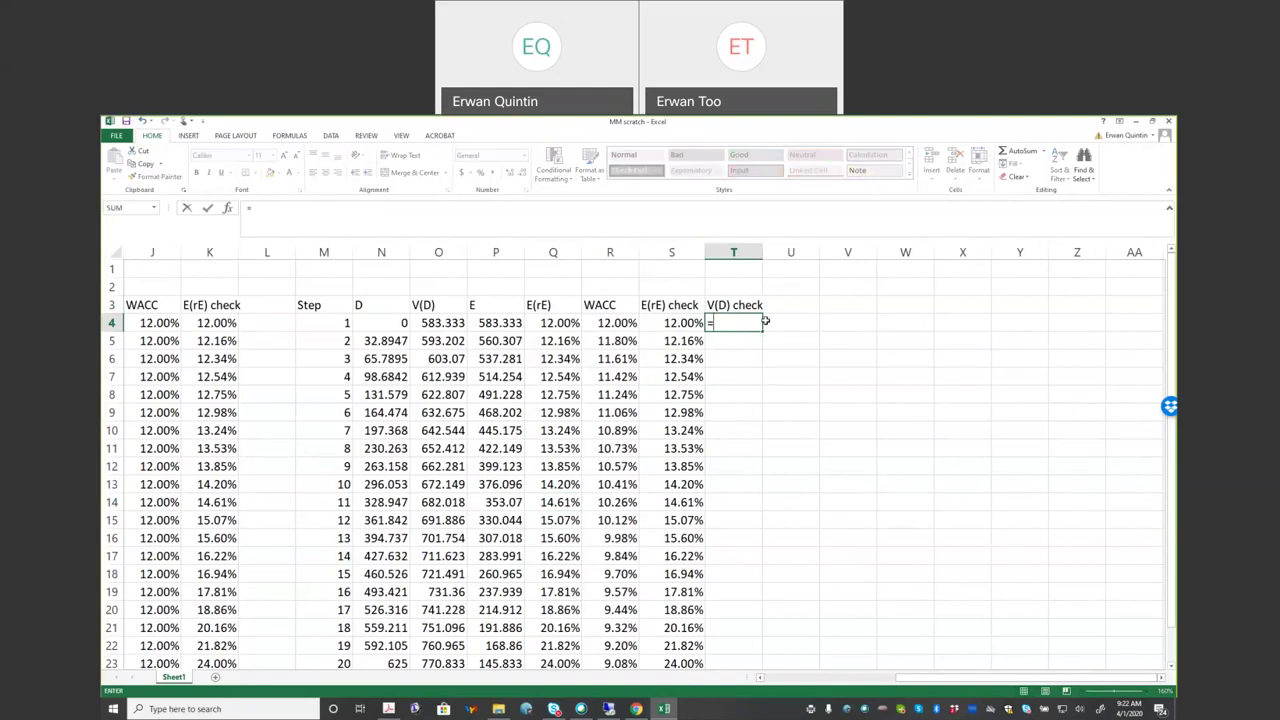
text((1-)
drag(938, 682, 815, 682)
click(243, 360)
key(F4)
text()*)
drag(915, 668, 780, 668)
click(250, 394)
key(F4)
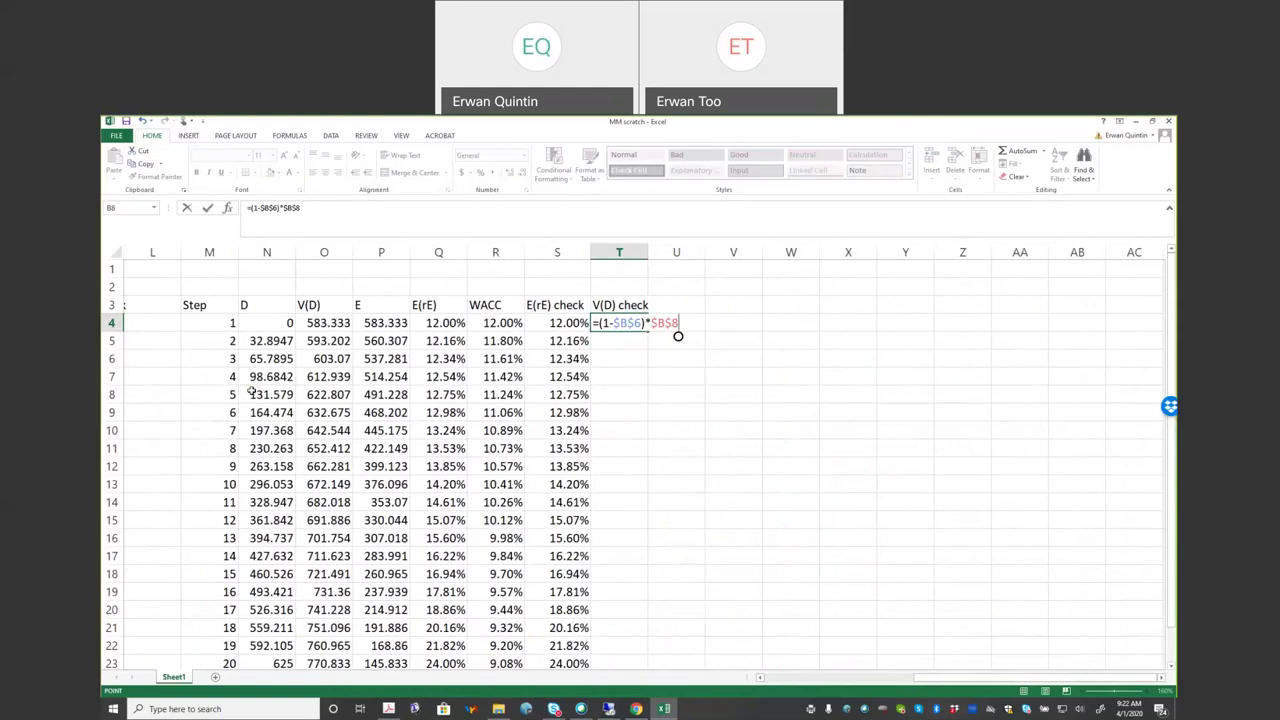
text(/)
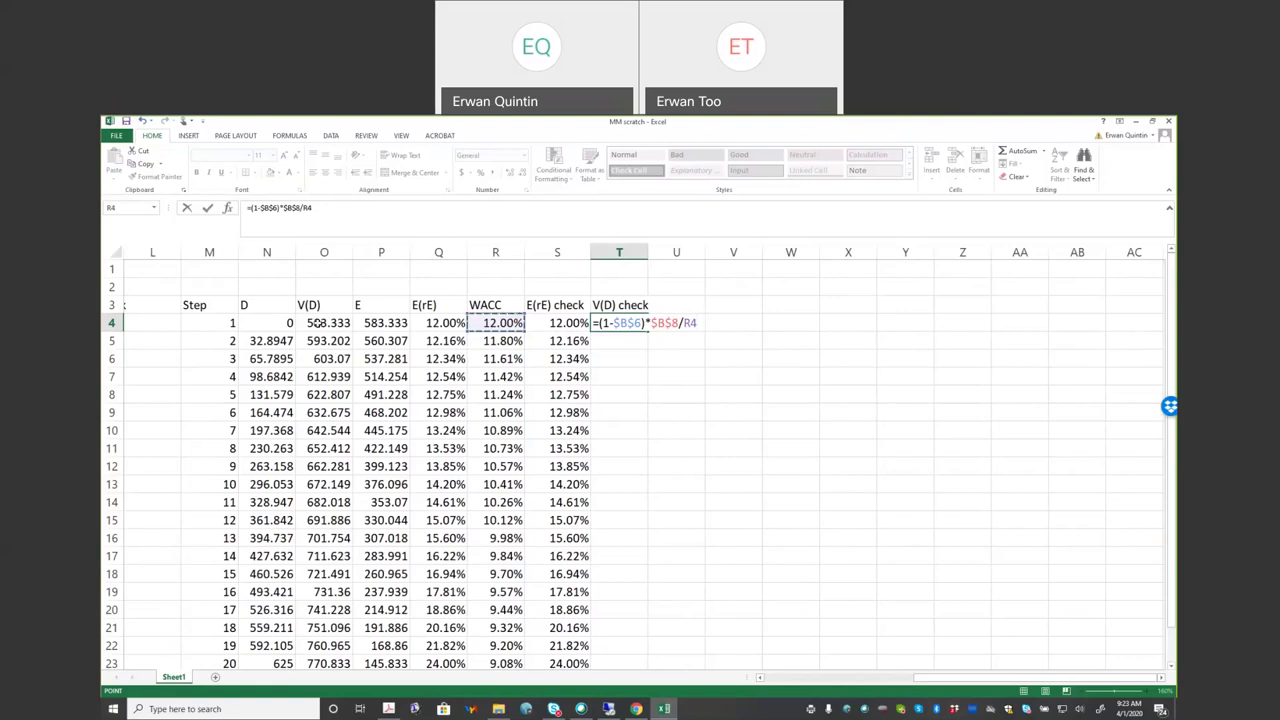
key(Return)
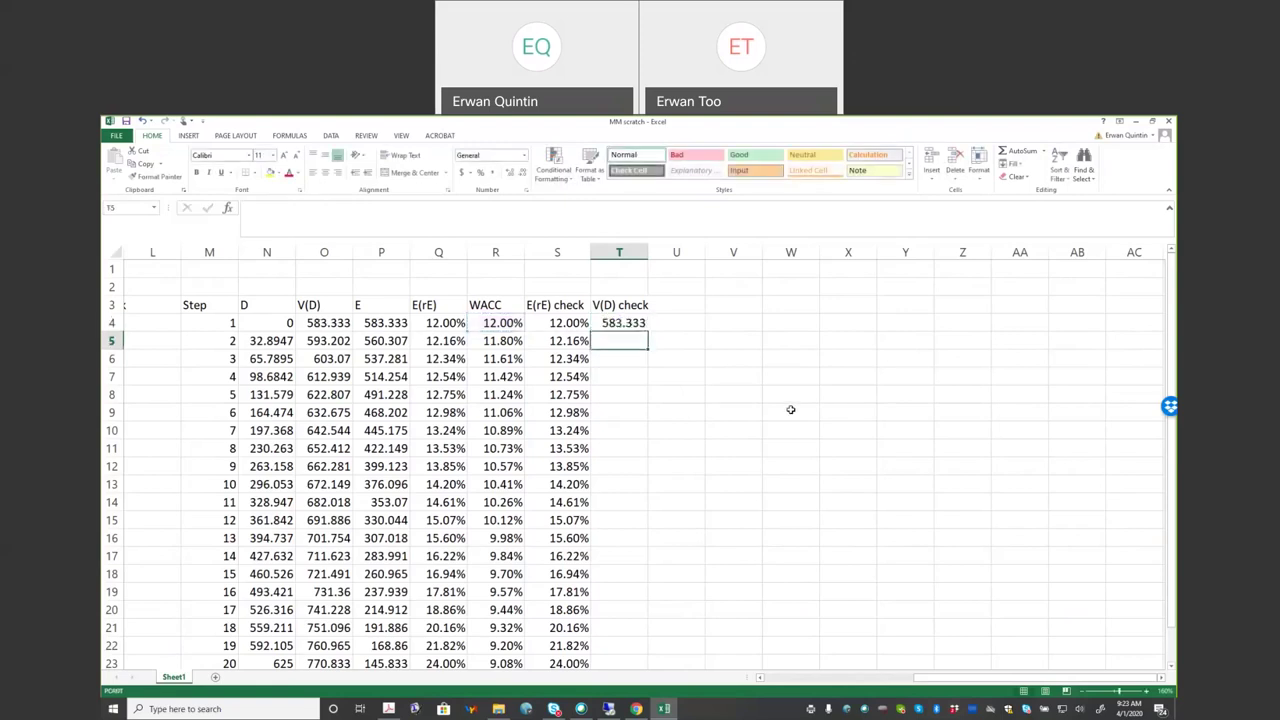
Step: Fill the V(D) check formula from T4 down to step 20 and compare the column with V(D)
click(600, 324)
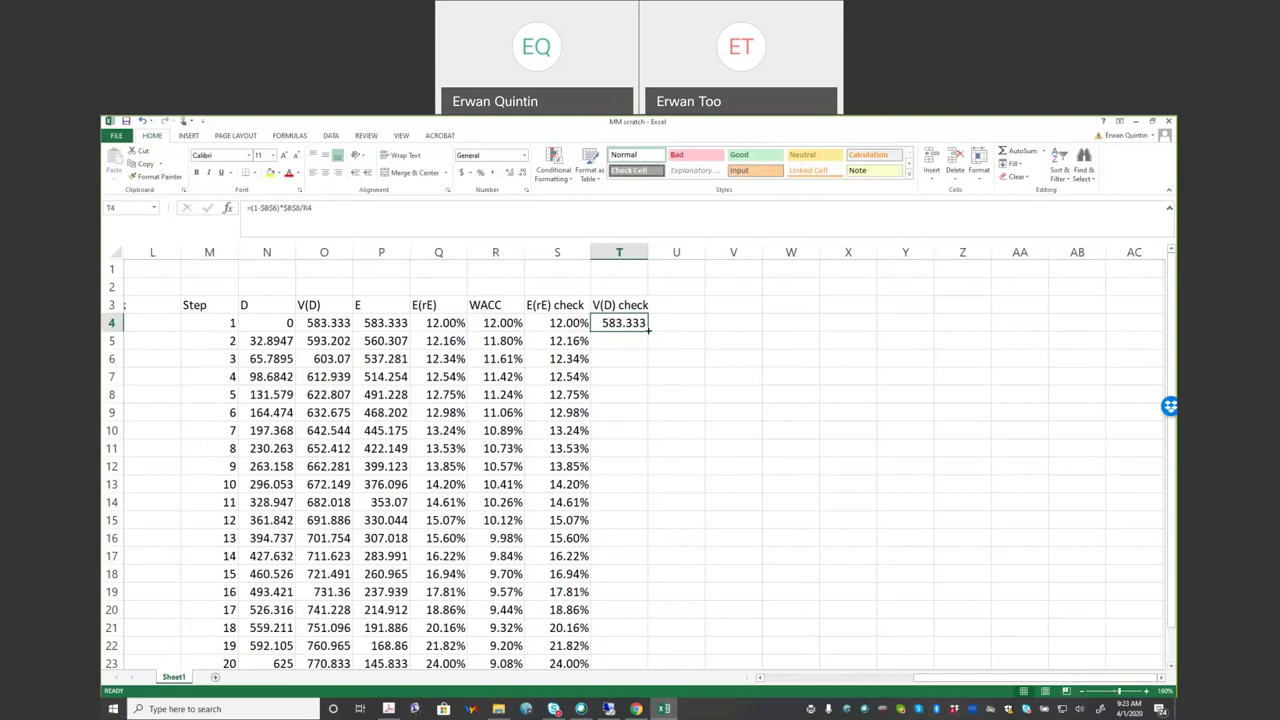
drag(648, 331, 645, 668)
click(619, 341)
drag(619, 341, 620, 538)
drag(337, 360, 330, 448)
click(612, 308)
click(617, 322)
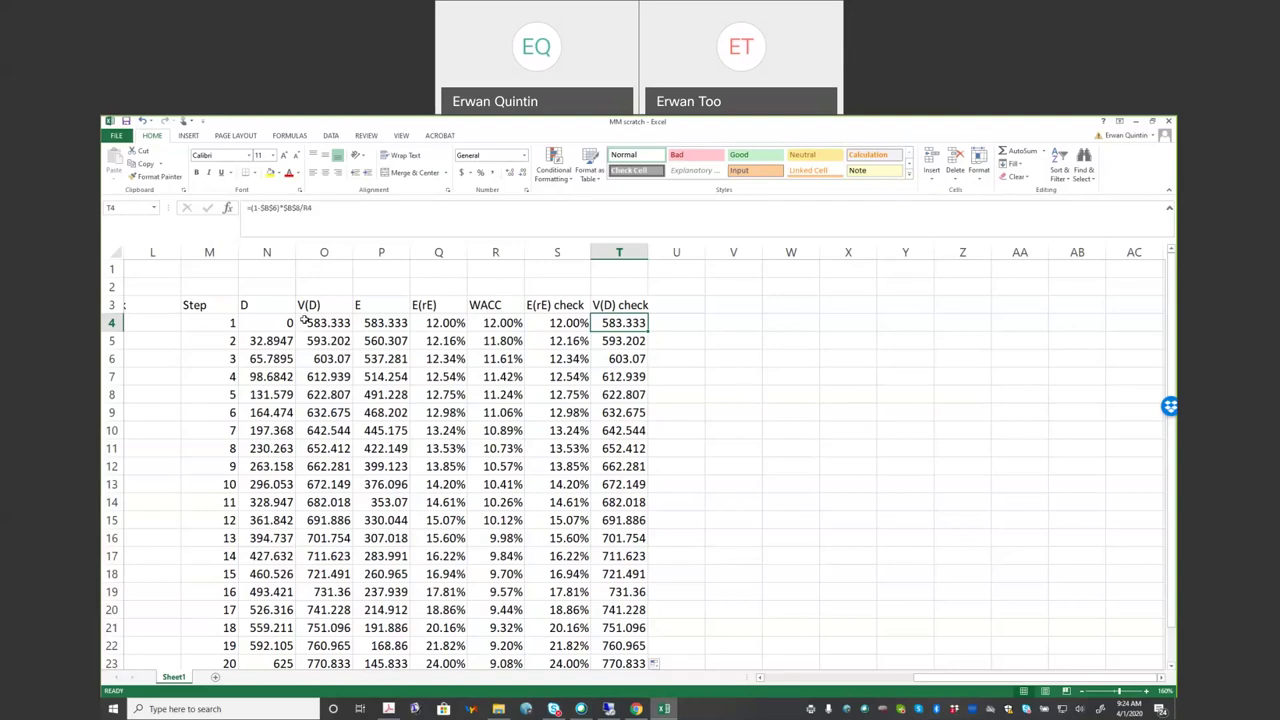
Step: Add the header "With bankrupcty costs" in U3
click(690, 306)
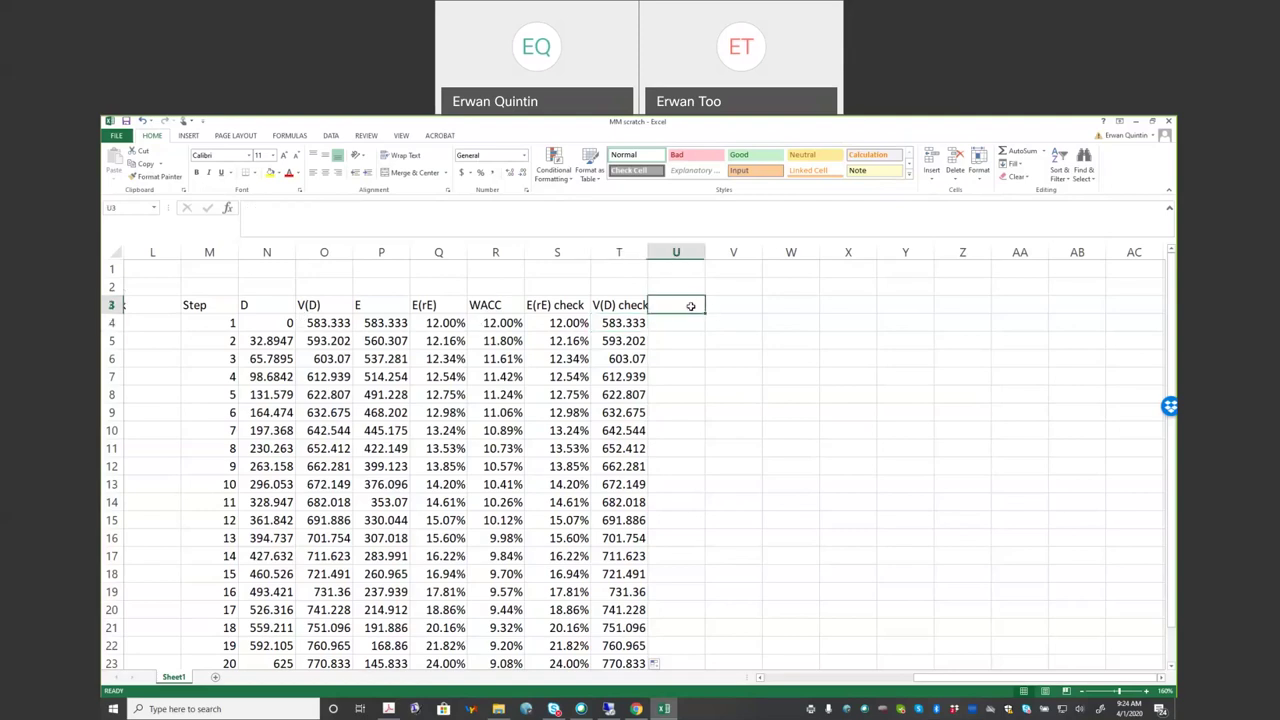
text(With)
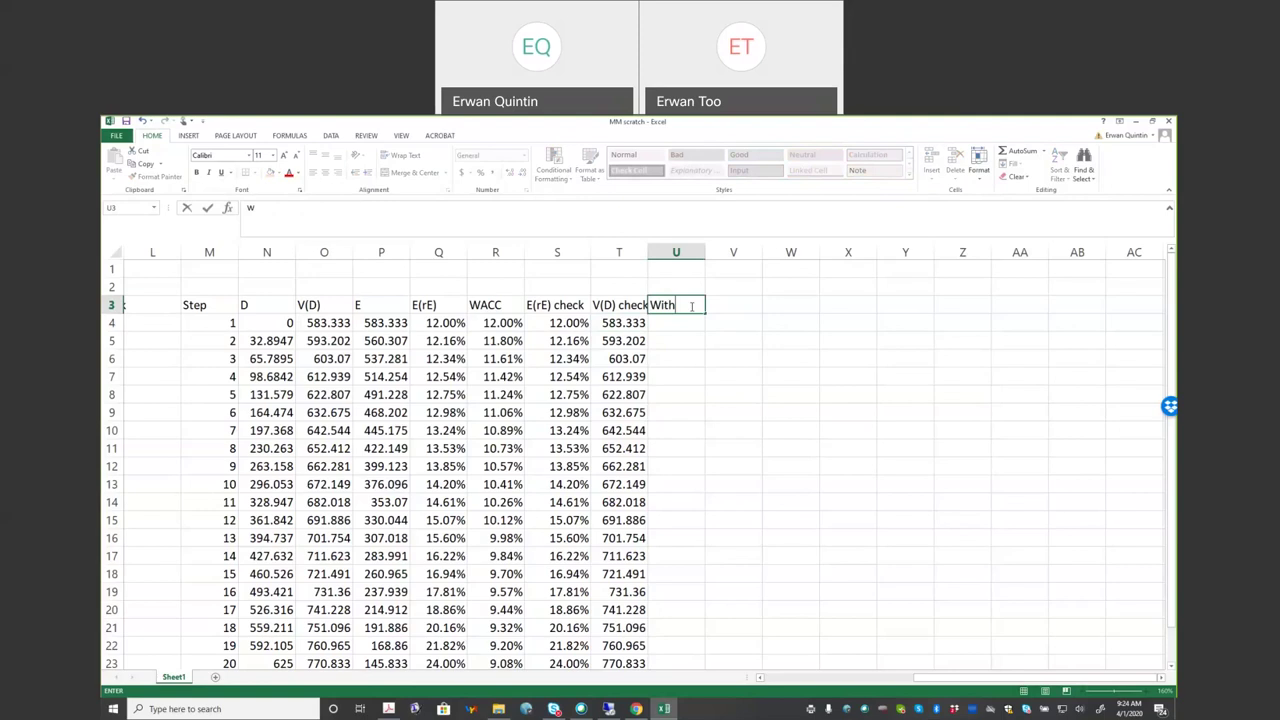
text( bankruptcy)
key(BackSpace)
text(y costs)
key(Return)
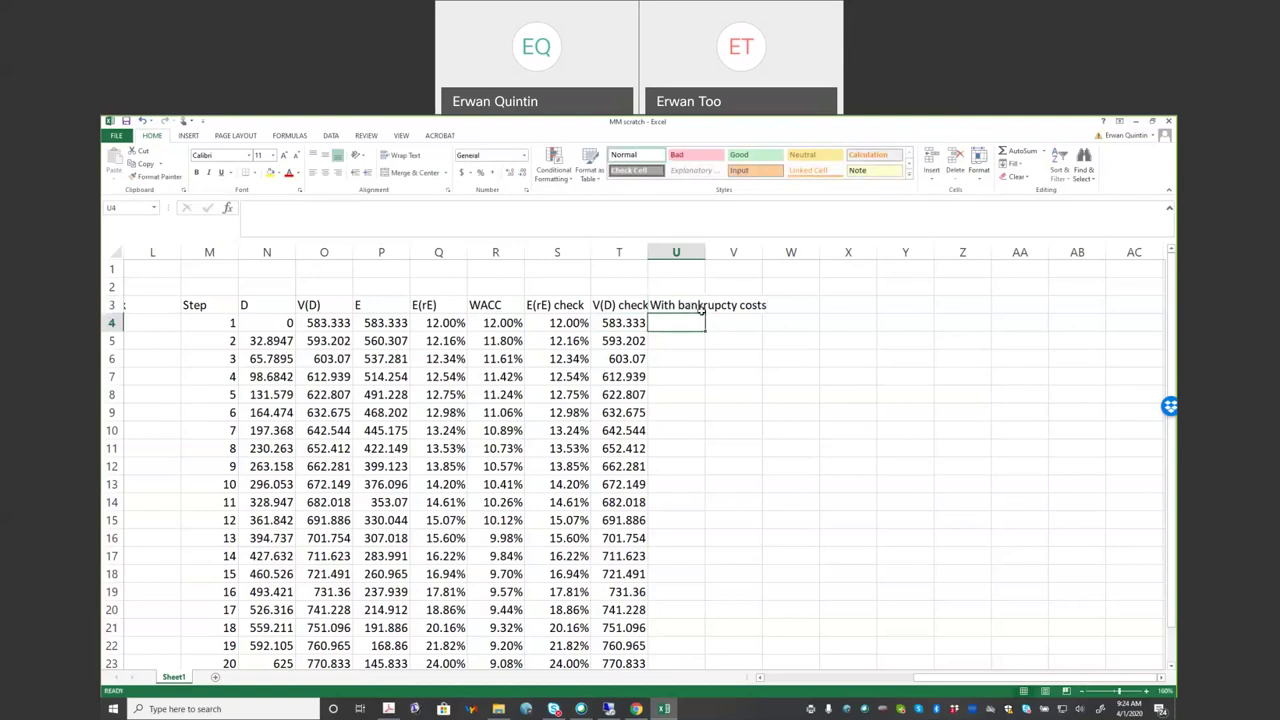
click(700, 310)
Step: Enter the formula =T4-0.0005*N4^2 in U4 and fill it down to step 20
click(670, 328)
text(=)
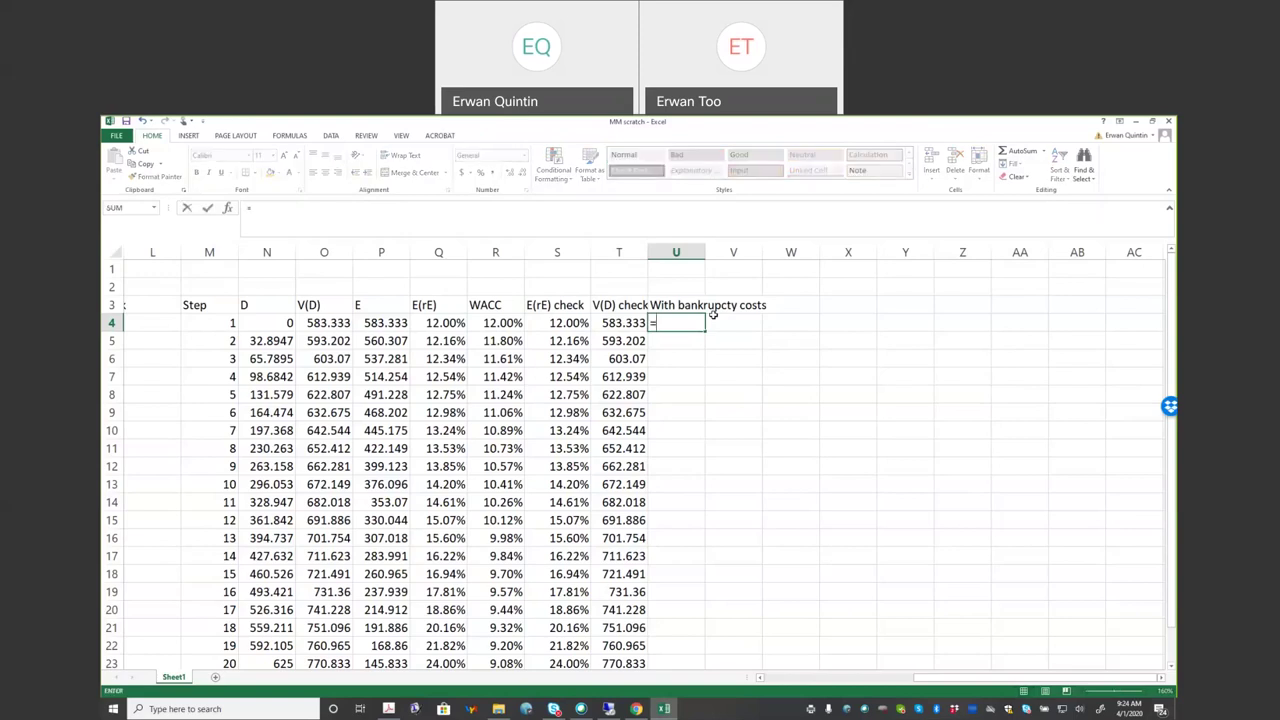
key(Left)
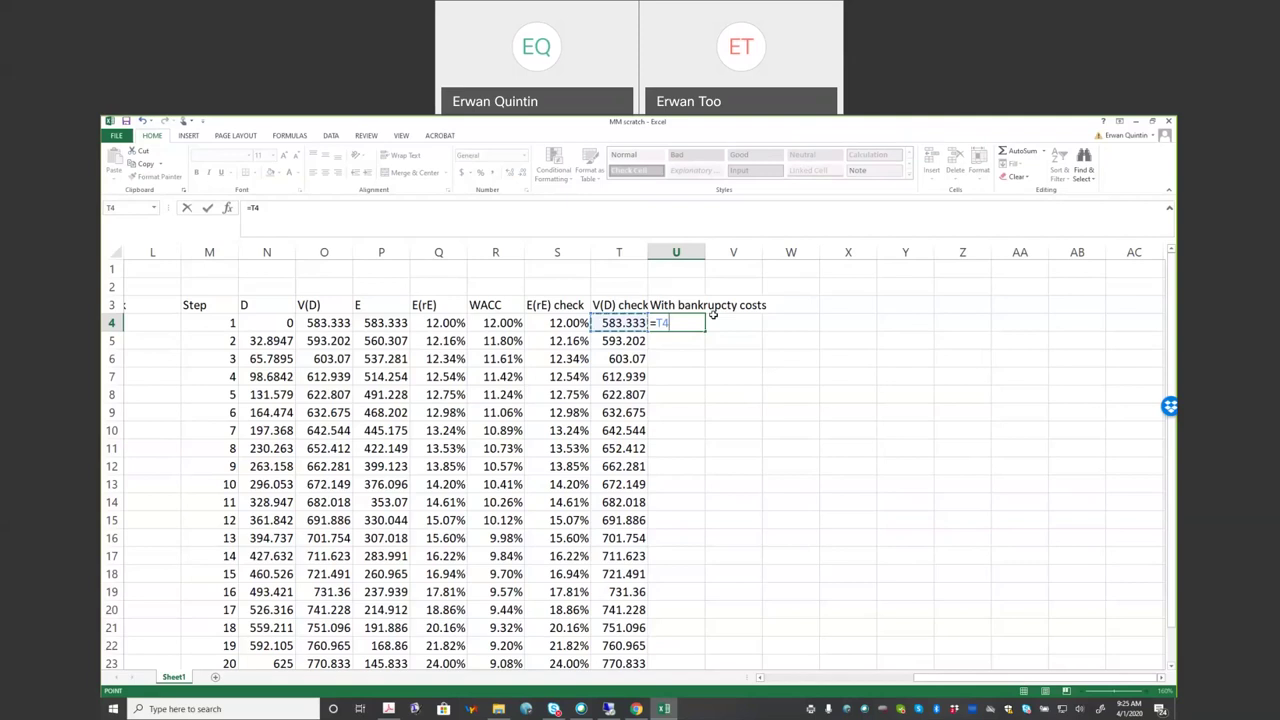
text(-)
text(0.0005)
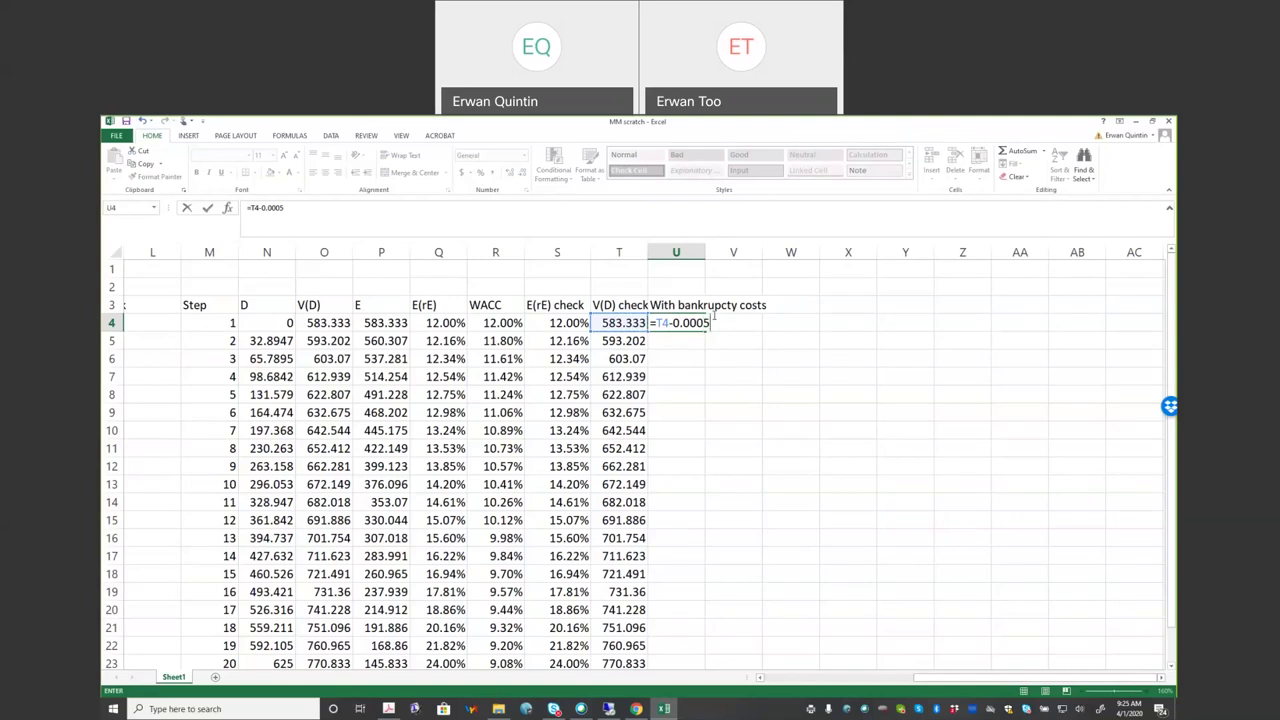
text(*)
click(259, 325)
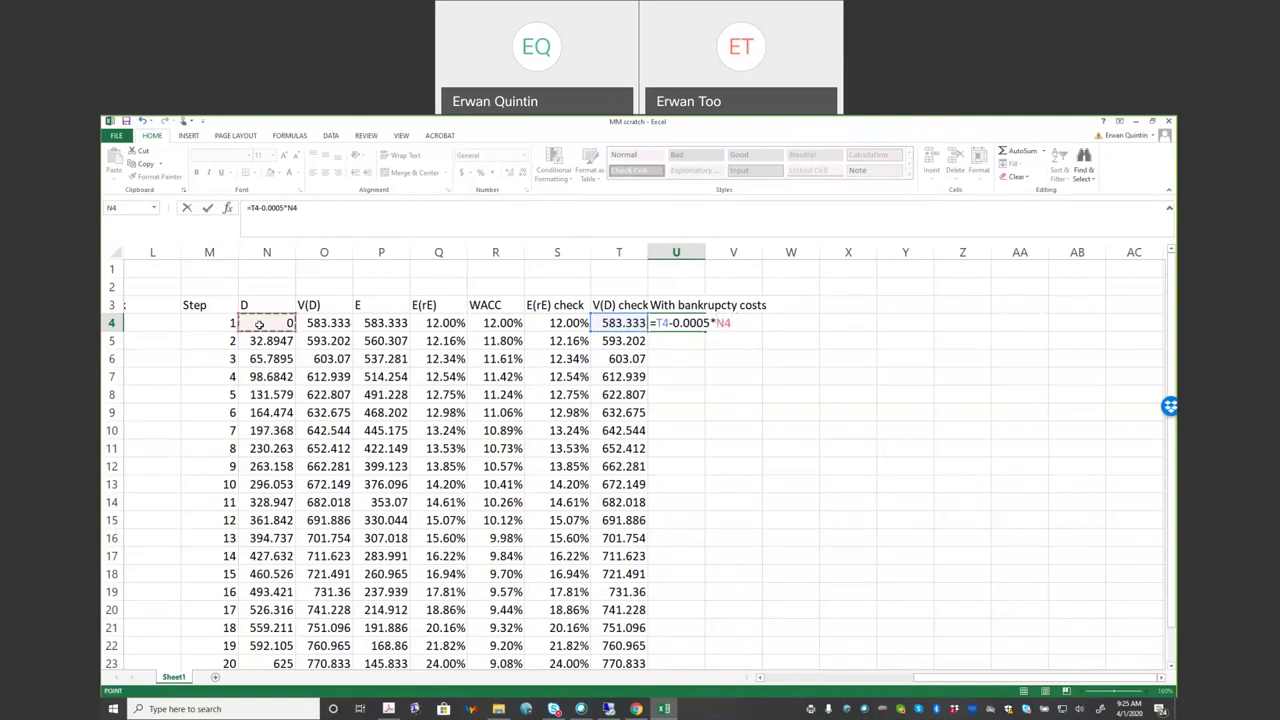
text(^2)
key(Return)
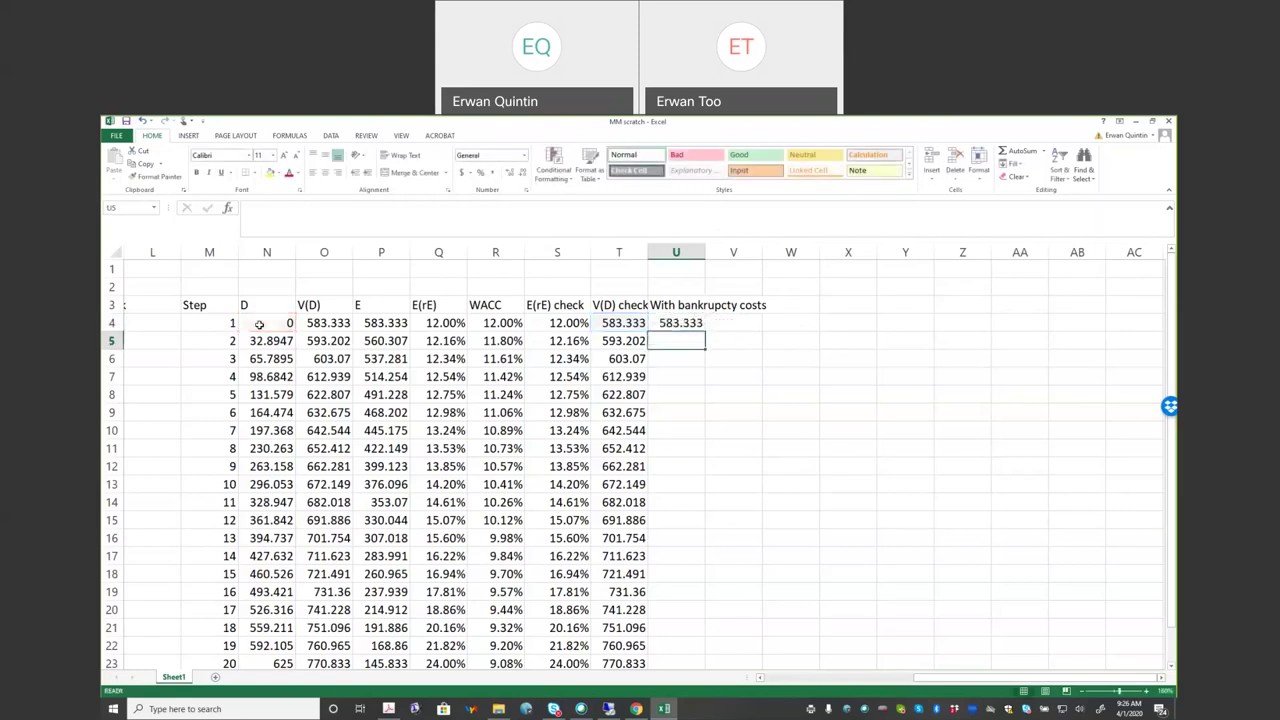
click(663, 322)
double_click(706, 331)
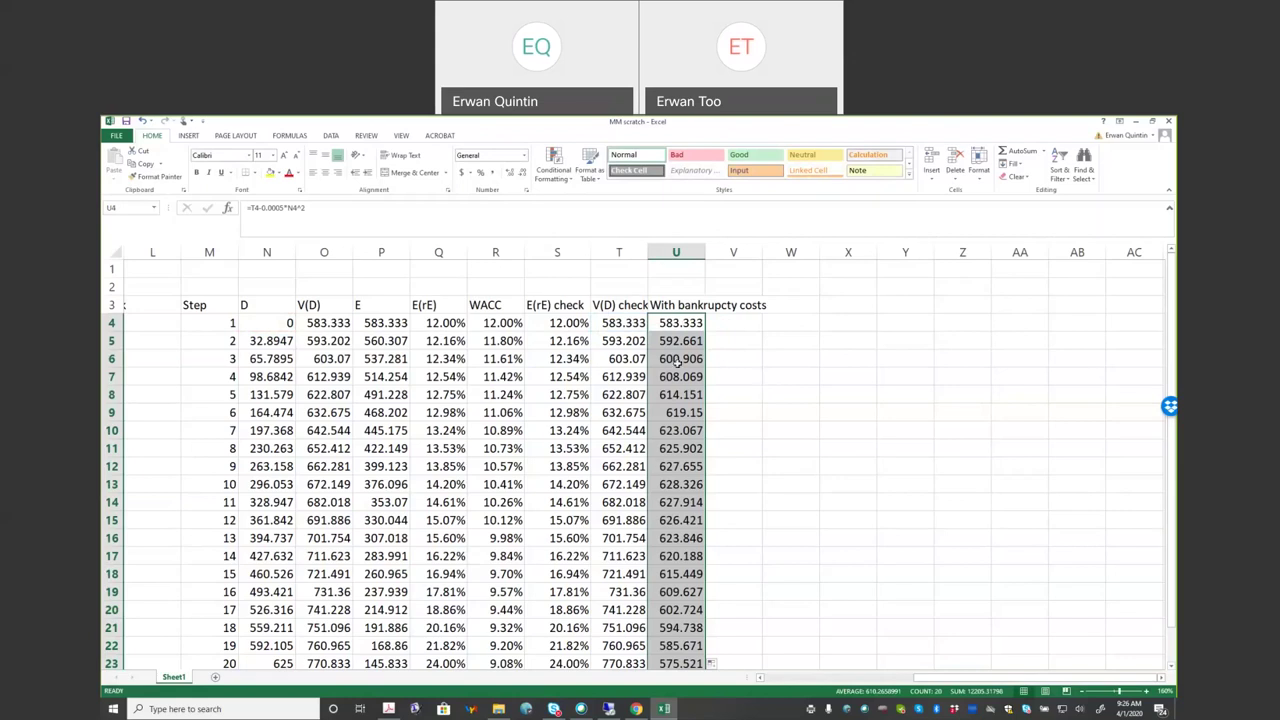
Step: Examine how the firm values with bankruptcy costs in column U develop from step 1 to step 20
click(668, 323)
drag(668, 323, 674, 362)
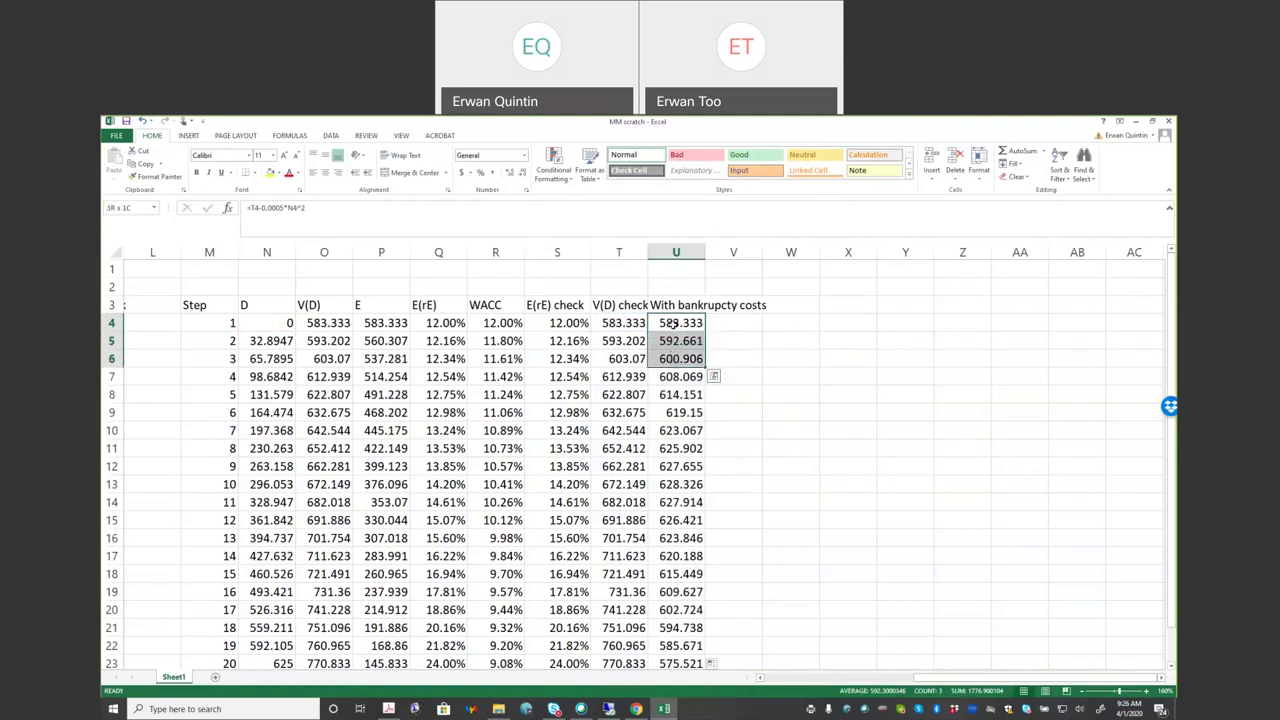
click(677, 334)
drag(677, 330, 676, 322)
scroll(676, 395, down, 1)
click(679, 554)
scroll(637, 478, up, 2)
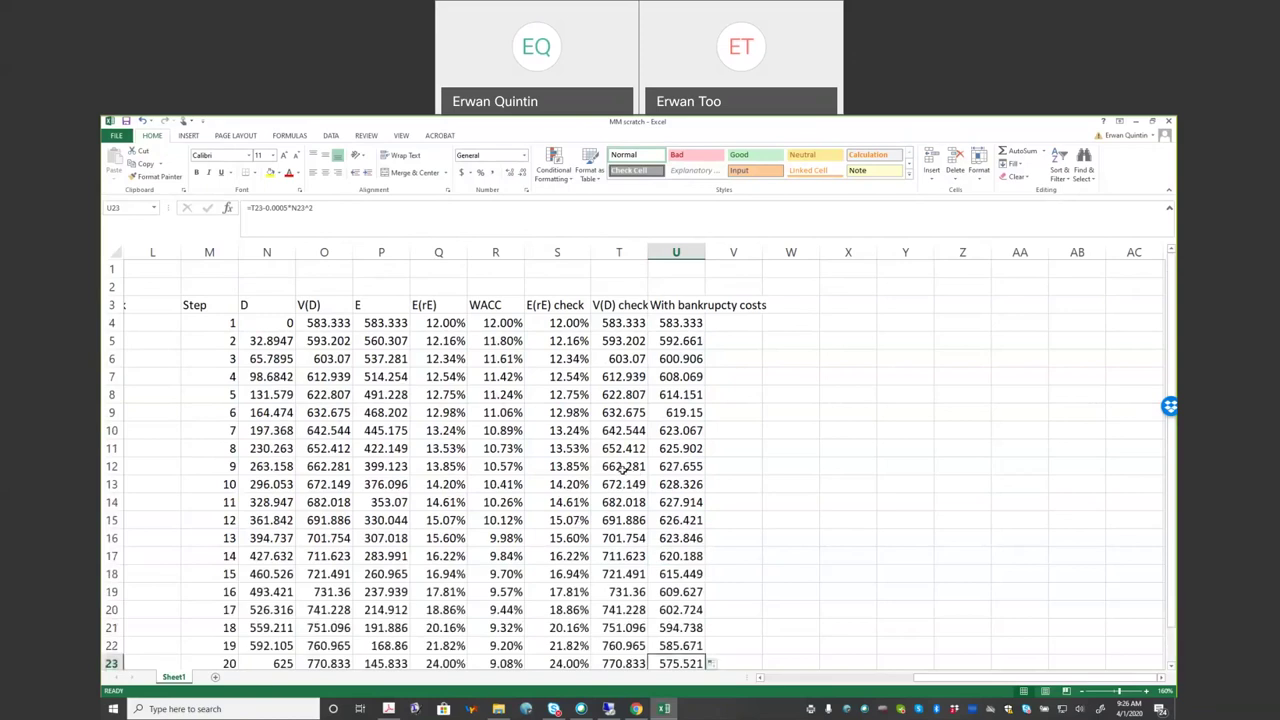
Step: Plot the bankruptcy-cost values in U3:U23 against debt in N3:N23 as a scatter chart with straight lines
drag(253, 309, 256, 627)
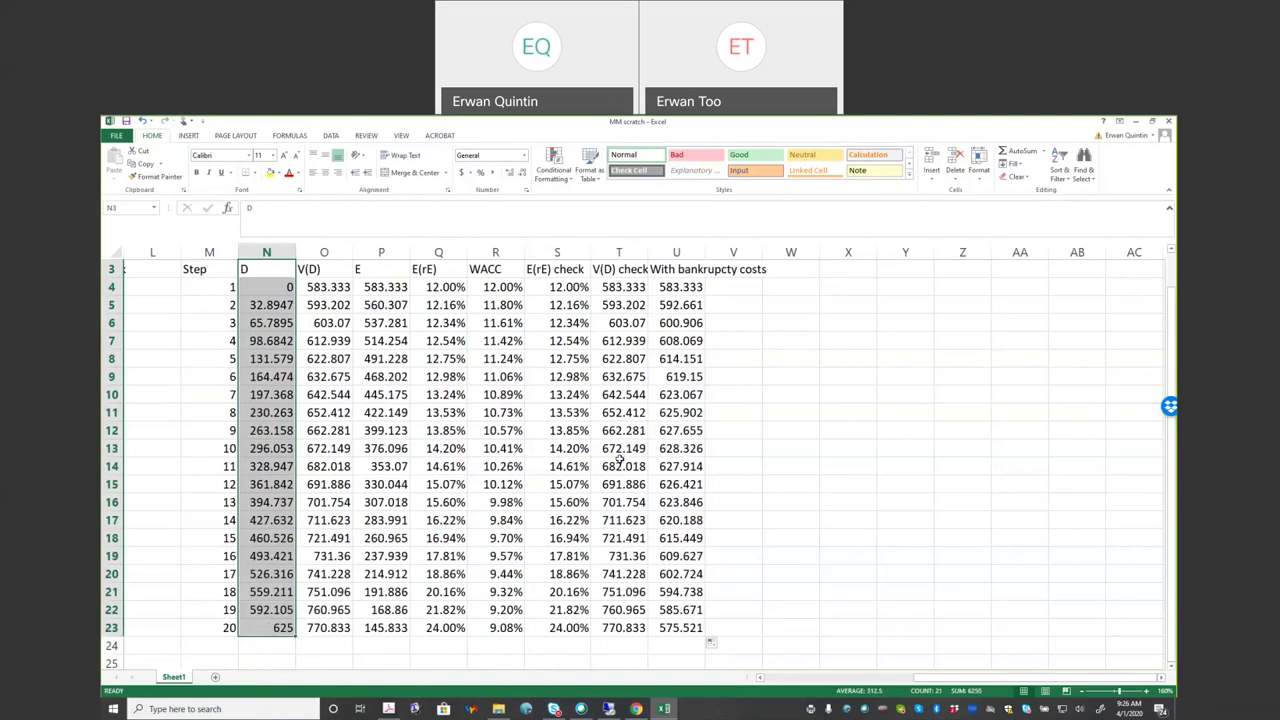
drag(668, 268, 683, 627)
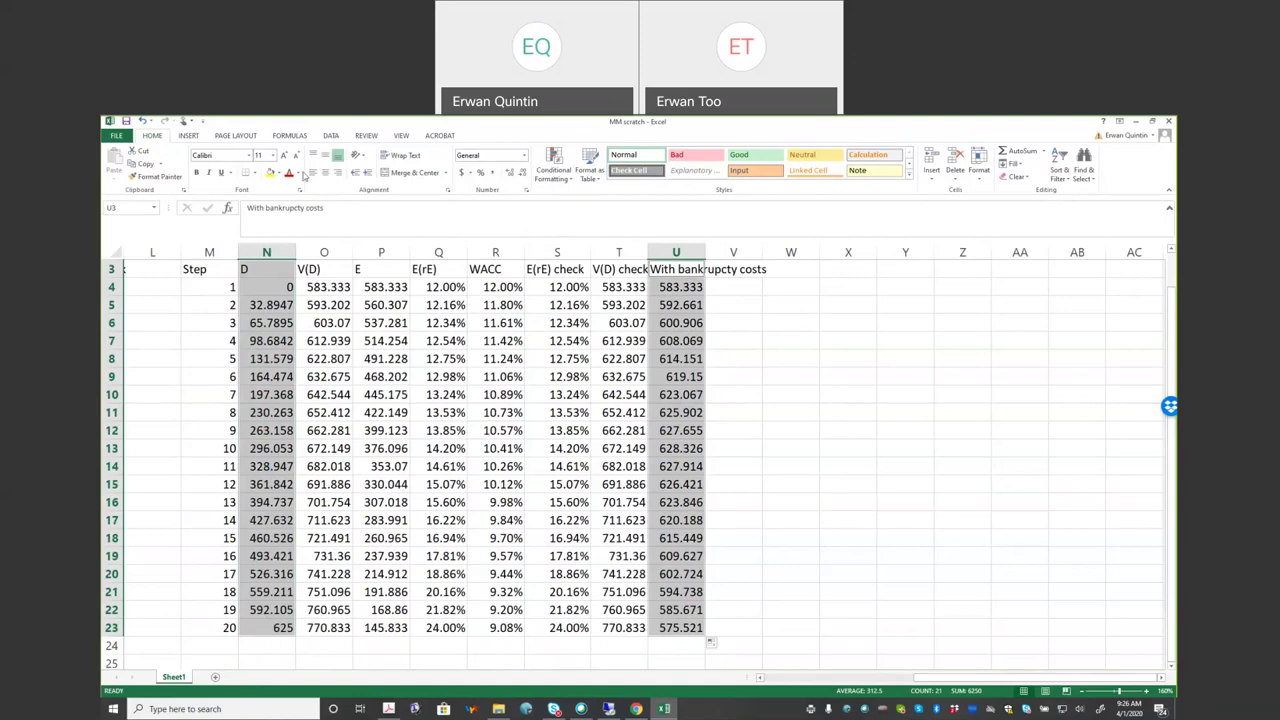
click(188, 135)
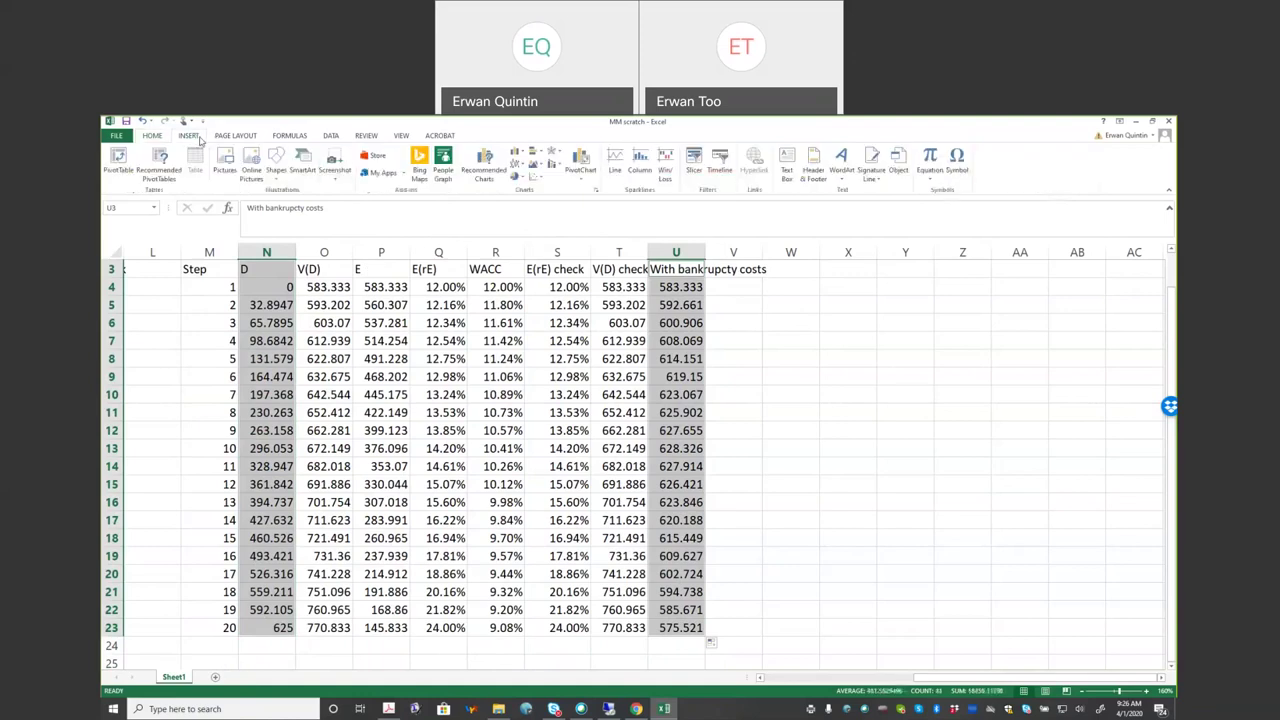
click(540, 181)
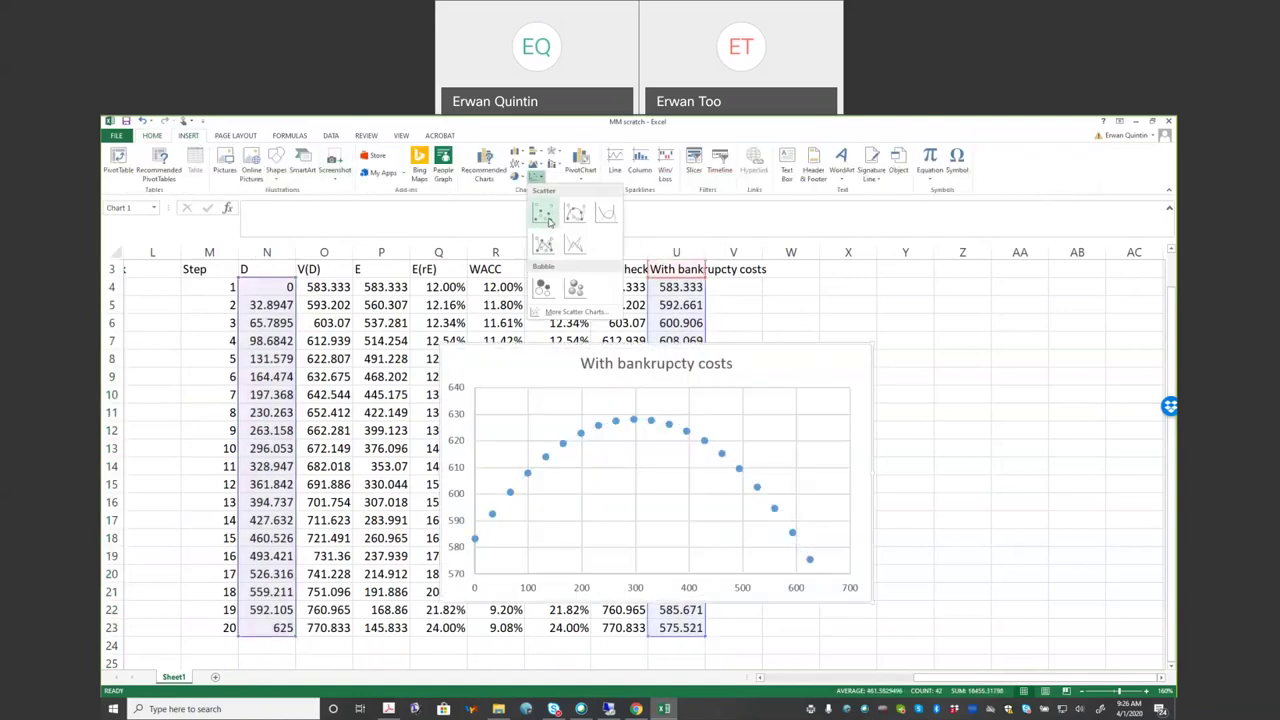
click(575, 245)
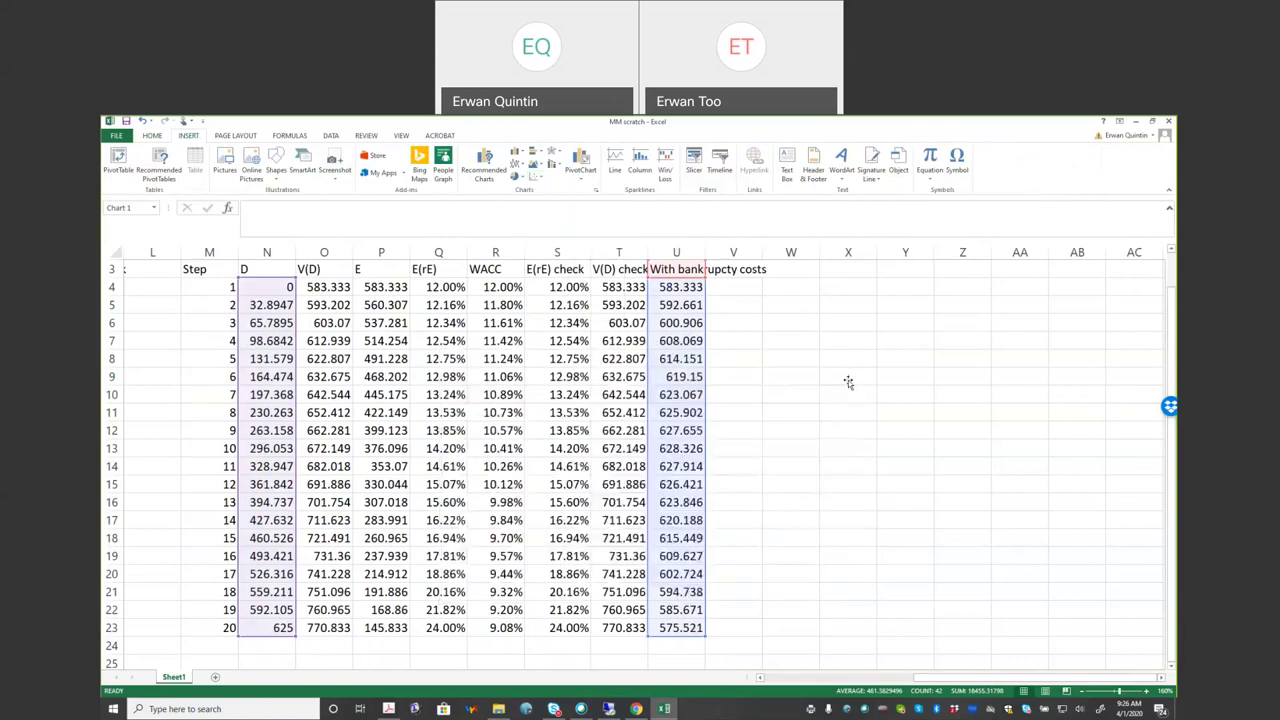
Step: Move and enlarge the bankruptcy-cost chart to examine its curve, and delete the chart
drag(791, 371, 866, 313)
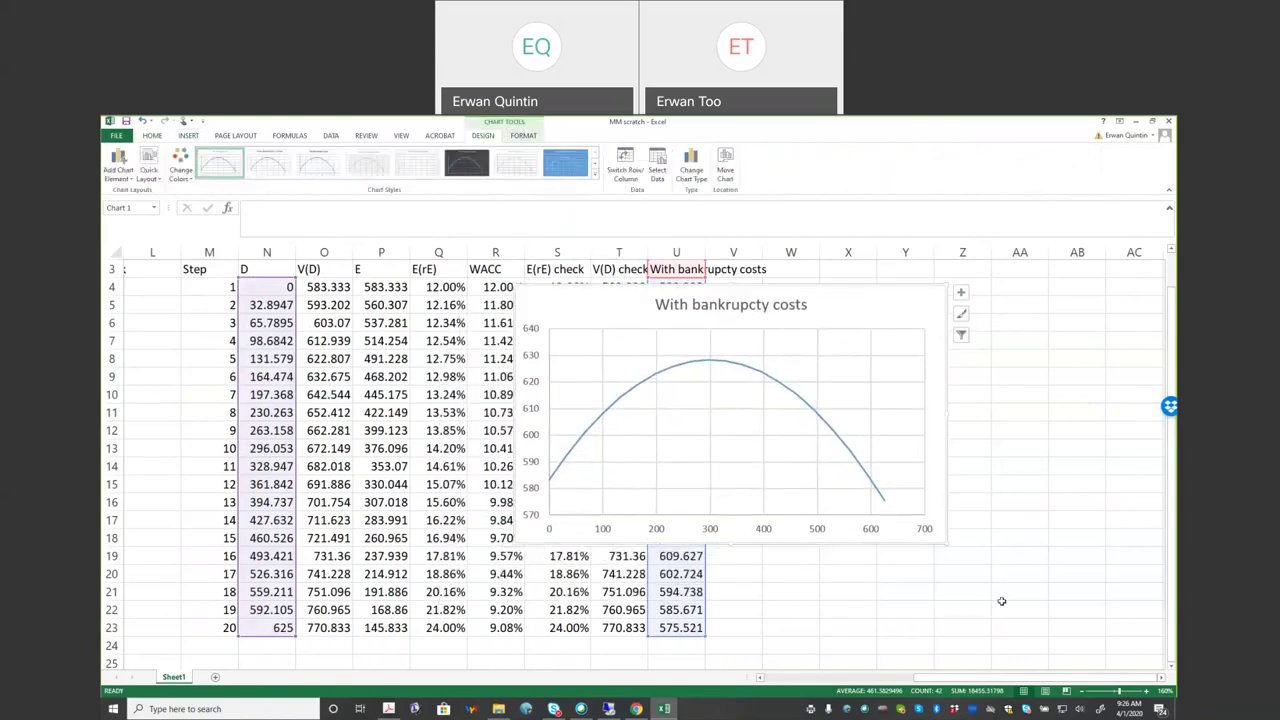
drag(948, 543, 1046, 604)
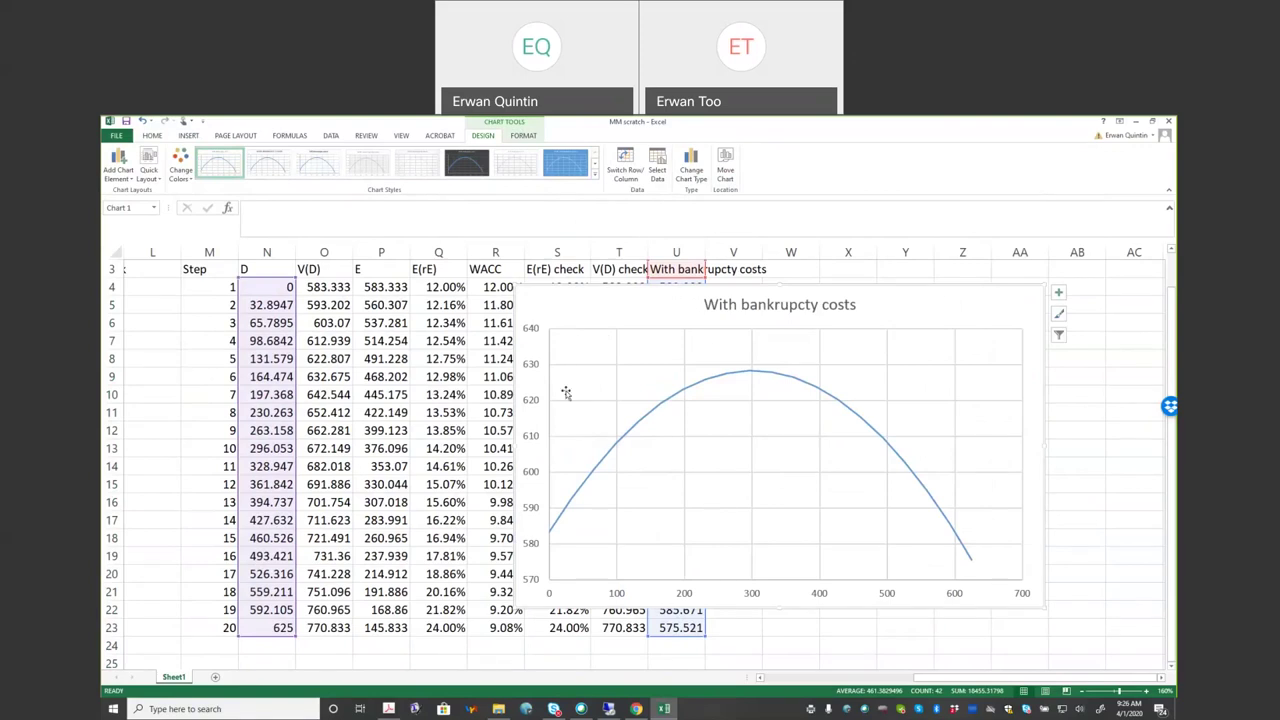
mouse_move(552, 533)
mouse_move(580, 490)
mouse_move(785, 378)
key(Delete)
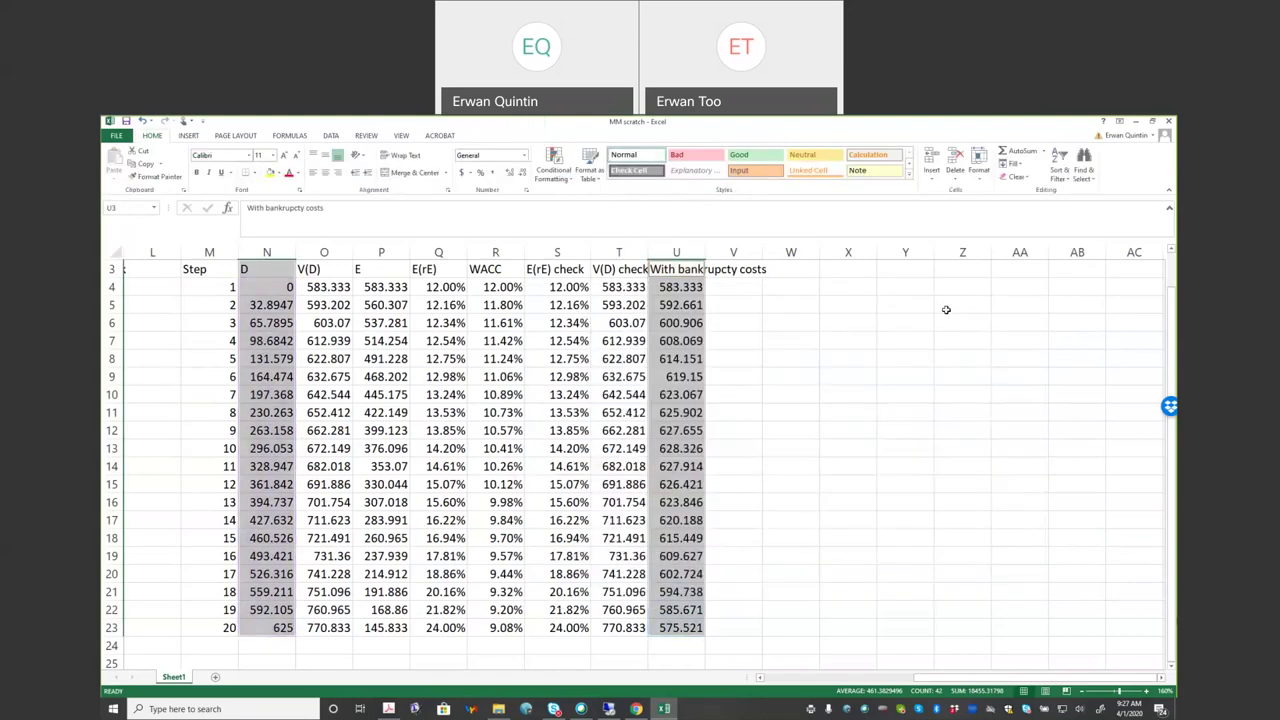
Step: Inspect the value with bankruptcy costs, the debt level and the WACC in the step 10 row
click(598, 441)
click(672, 450)
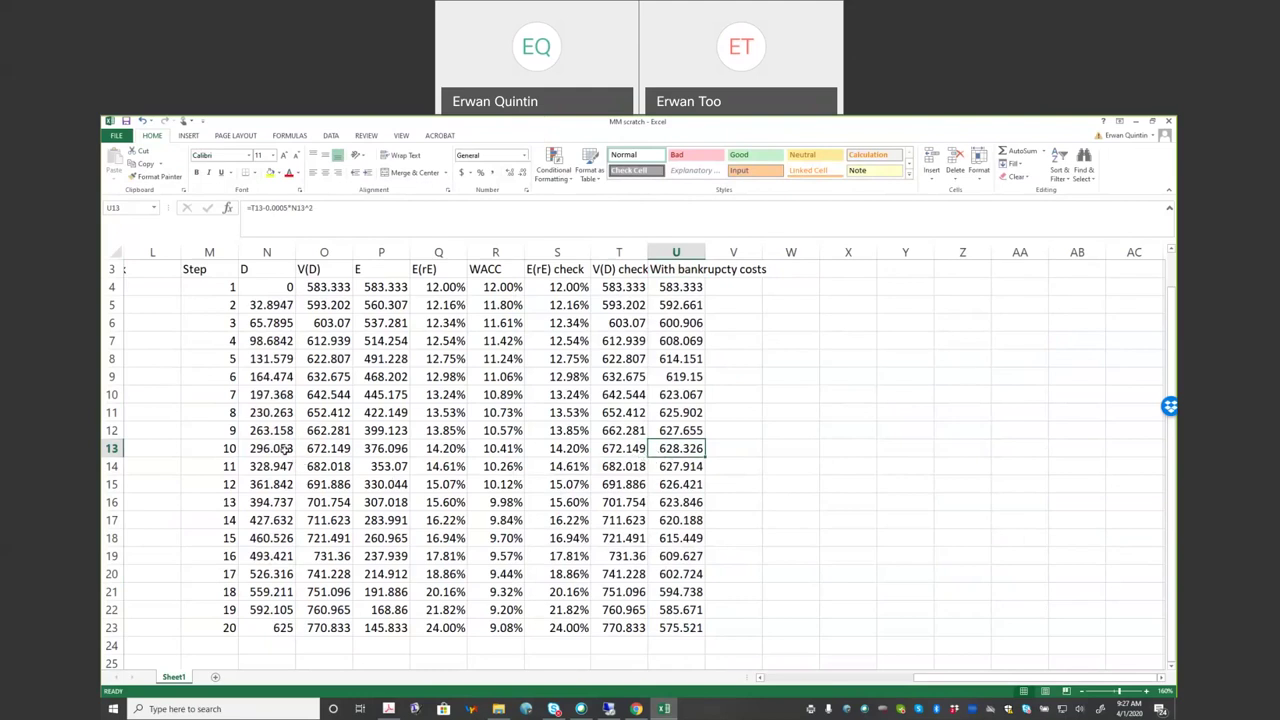
click(248, 448)
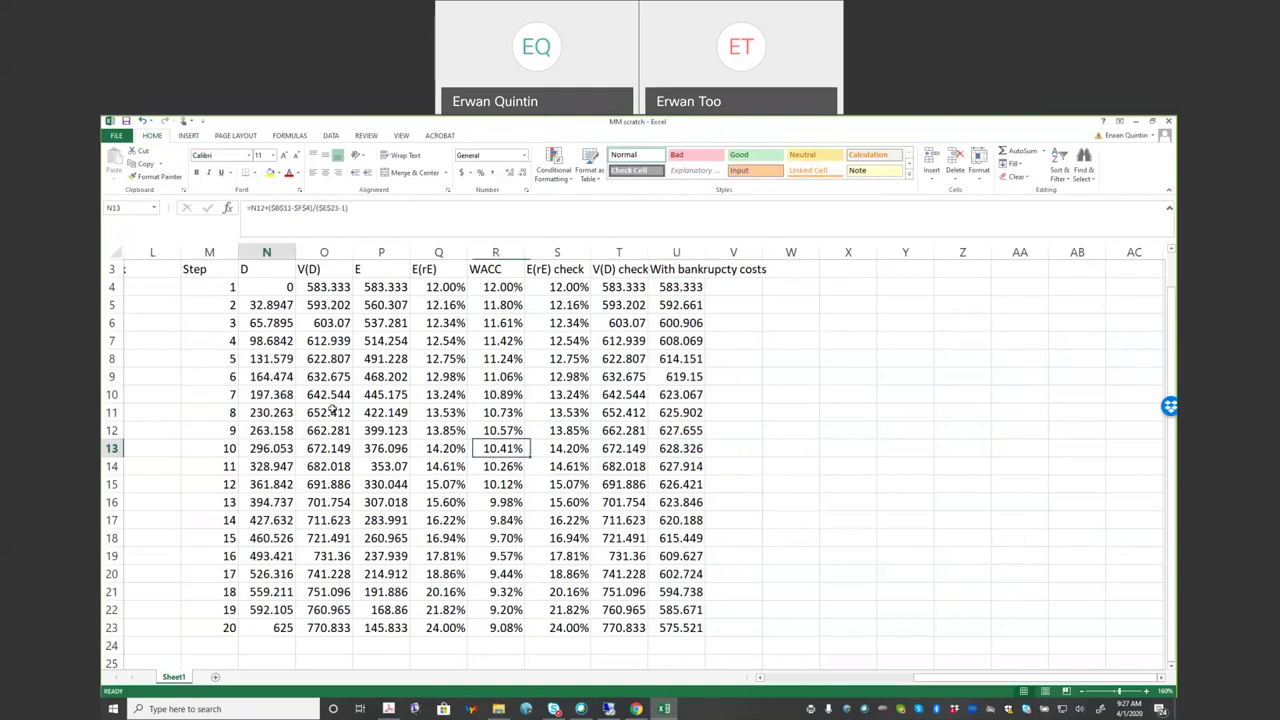
click(273, 290)
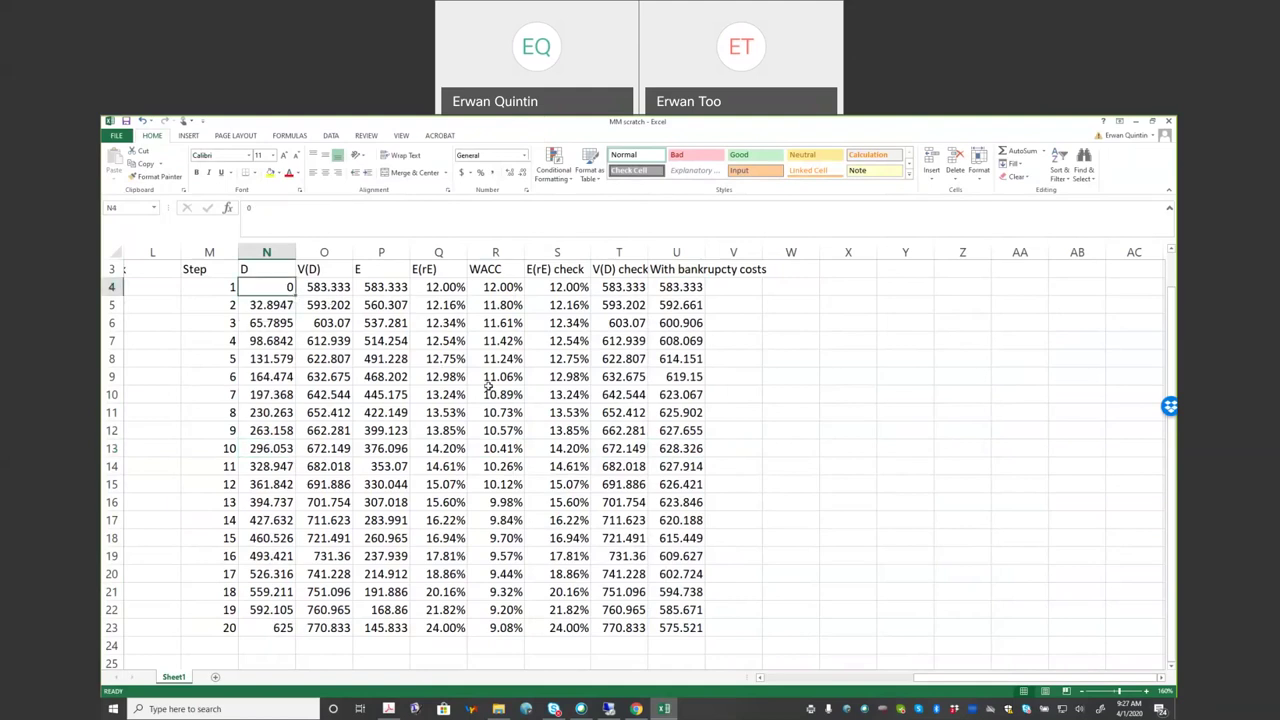
Step: Try to enable the Solver Add-in among the Excel add-ins, and cancel its installation
click(330, 136)
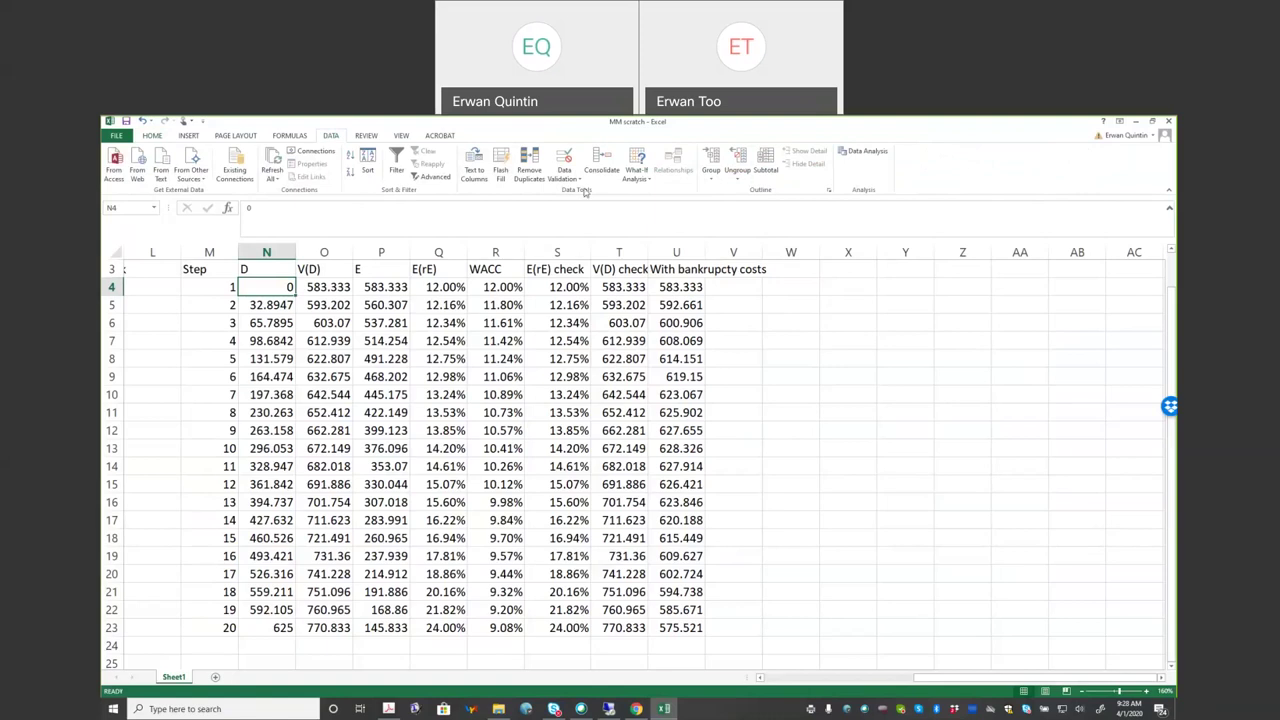
click(116, 135)
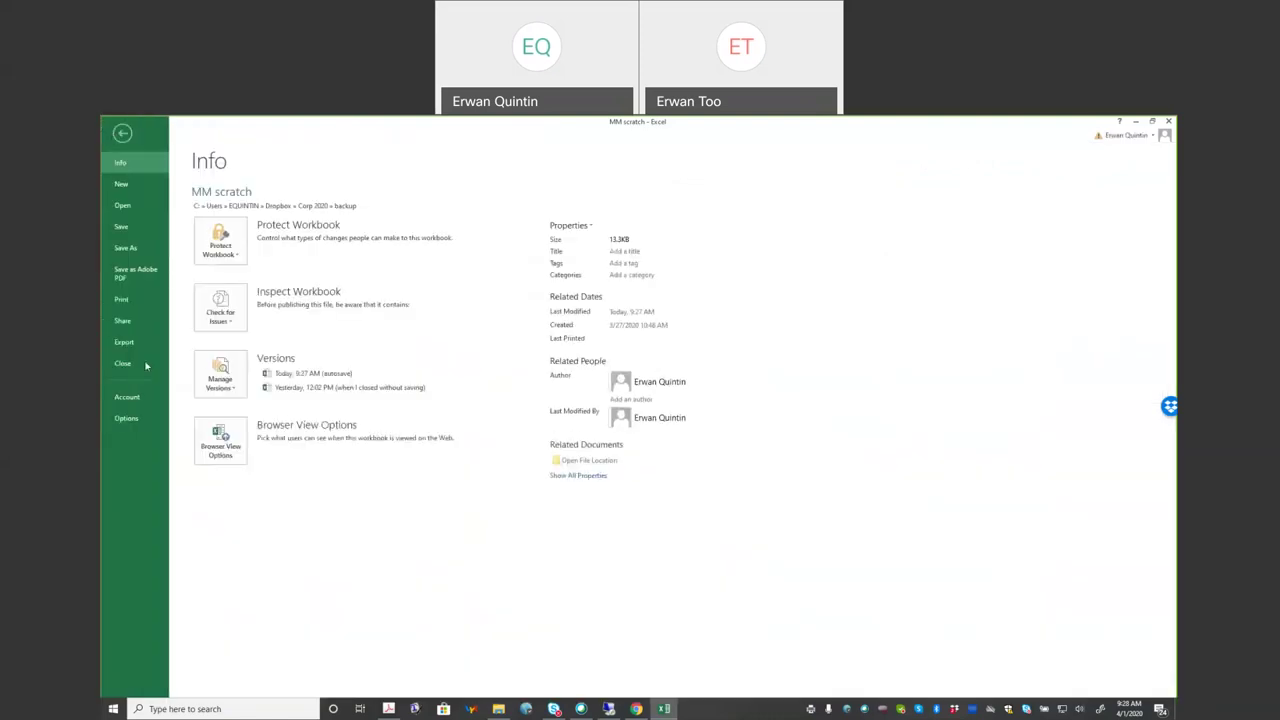
click(126, 418)
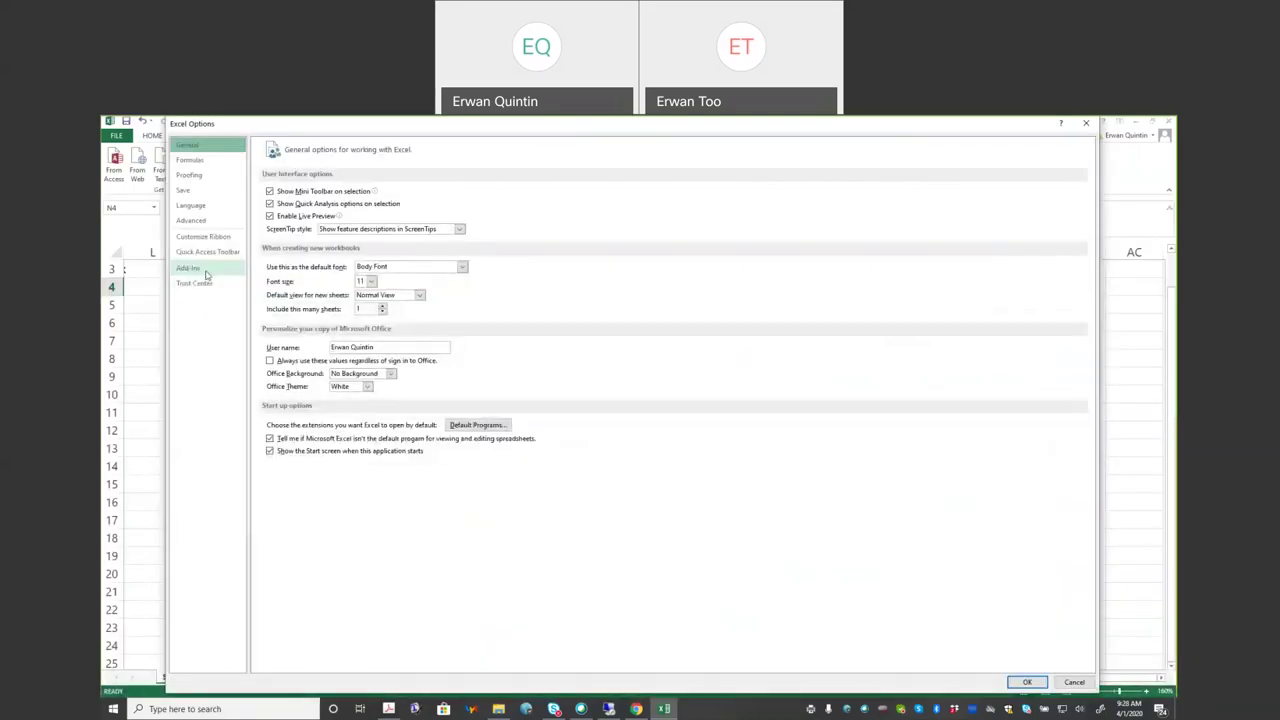
click(200, 270)
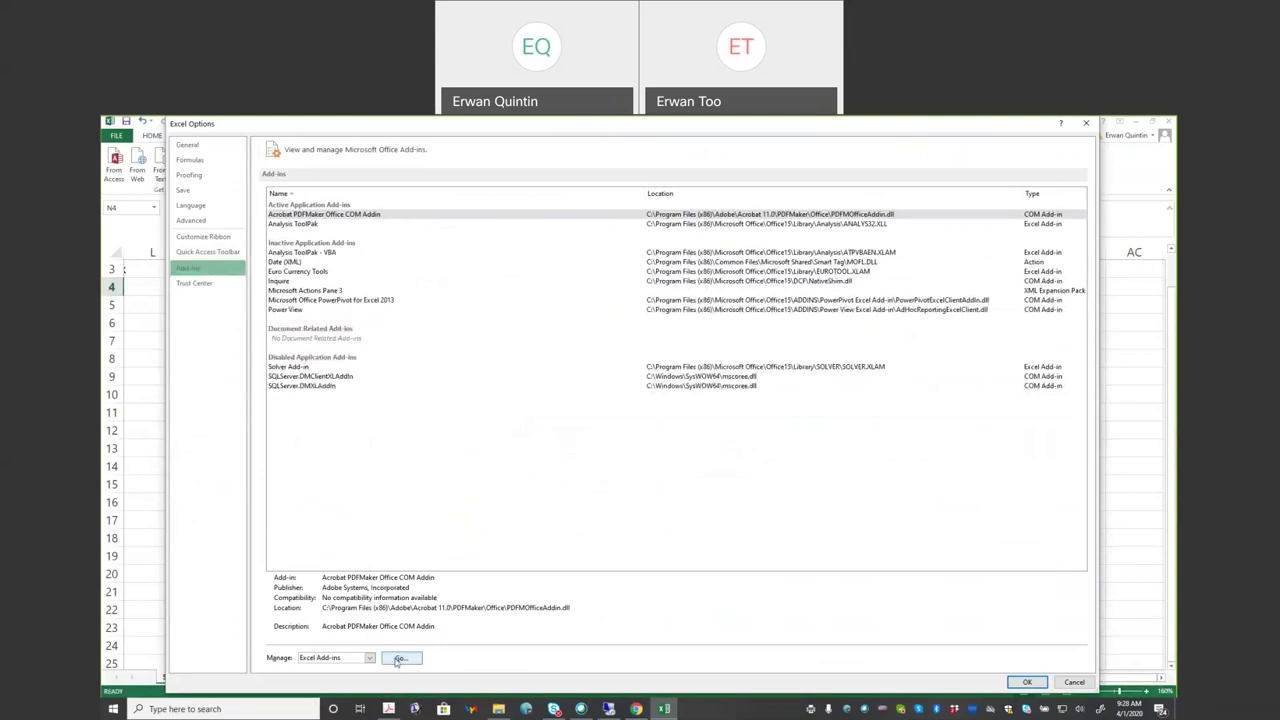
click(400, 658)
click(422, 474)
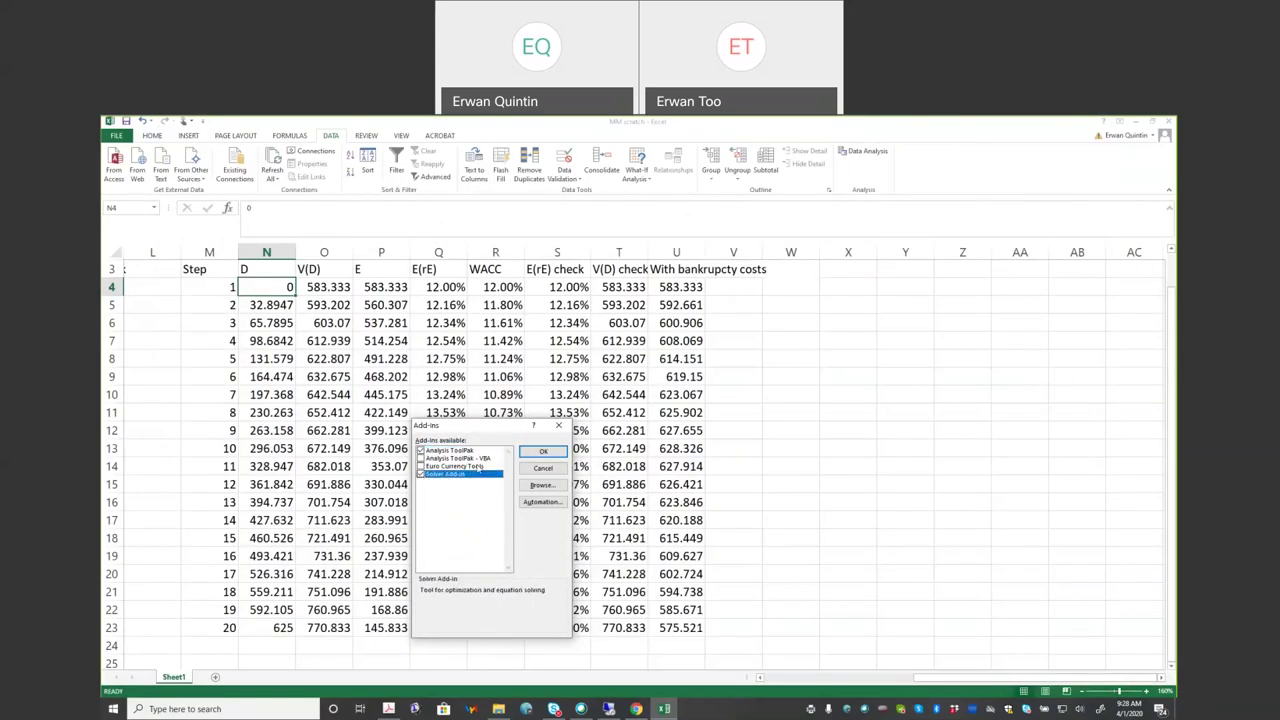
click(528, 451)
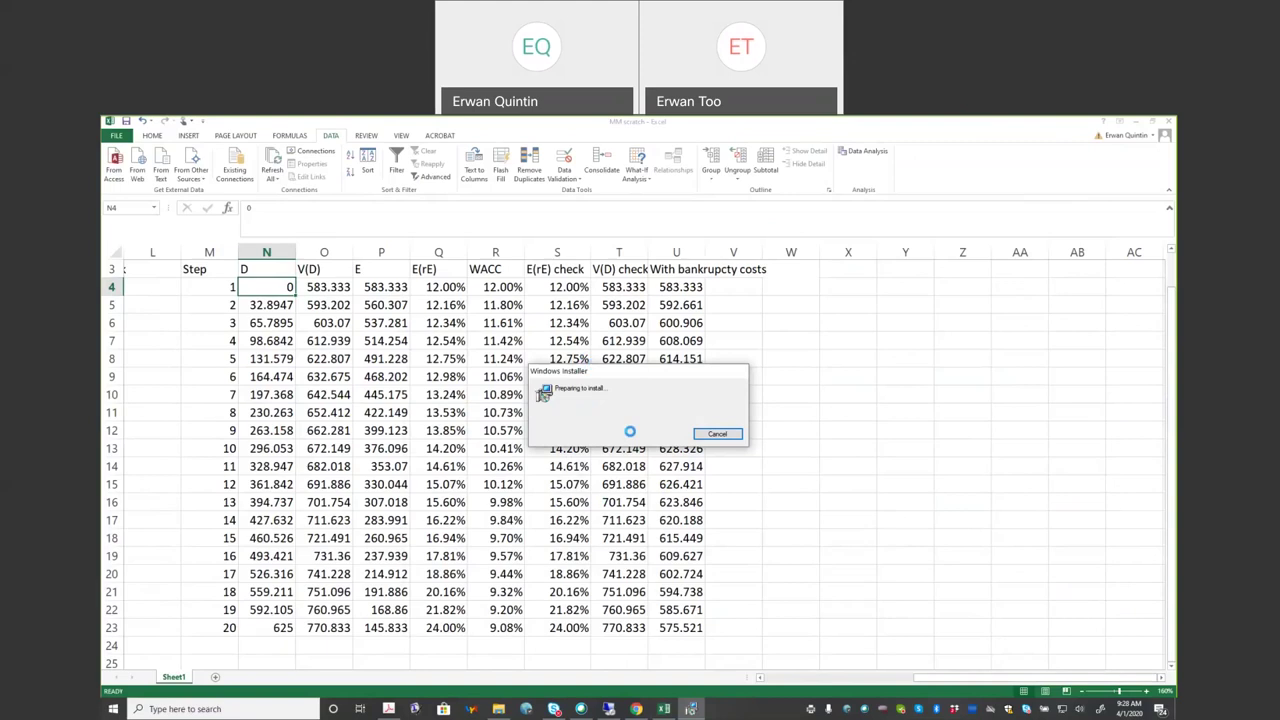
click(719, 435)
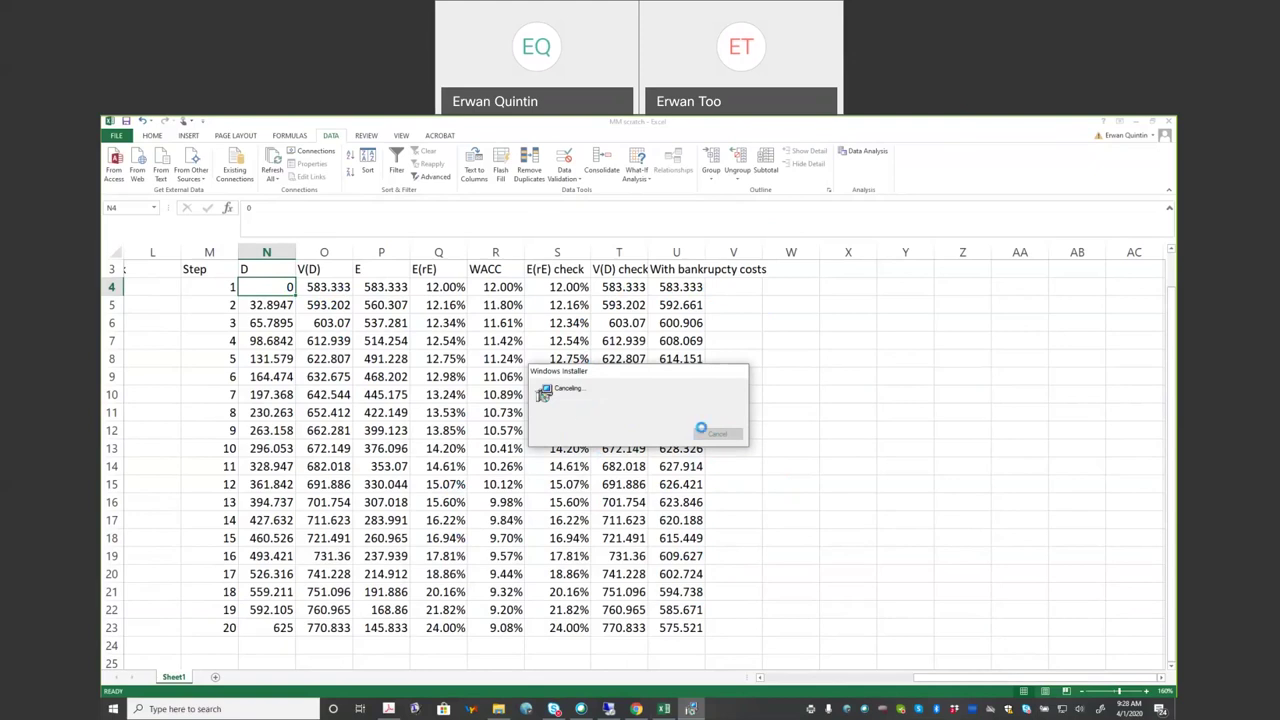
Step: End the Microsoft Excel task from the Task Manager to get rid of the stuck add-in installation
click(858, 484)
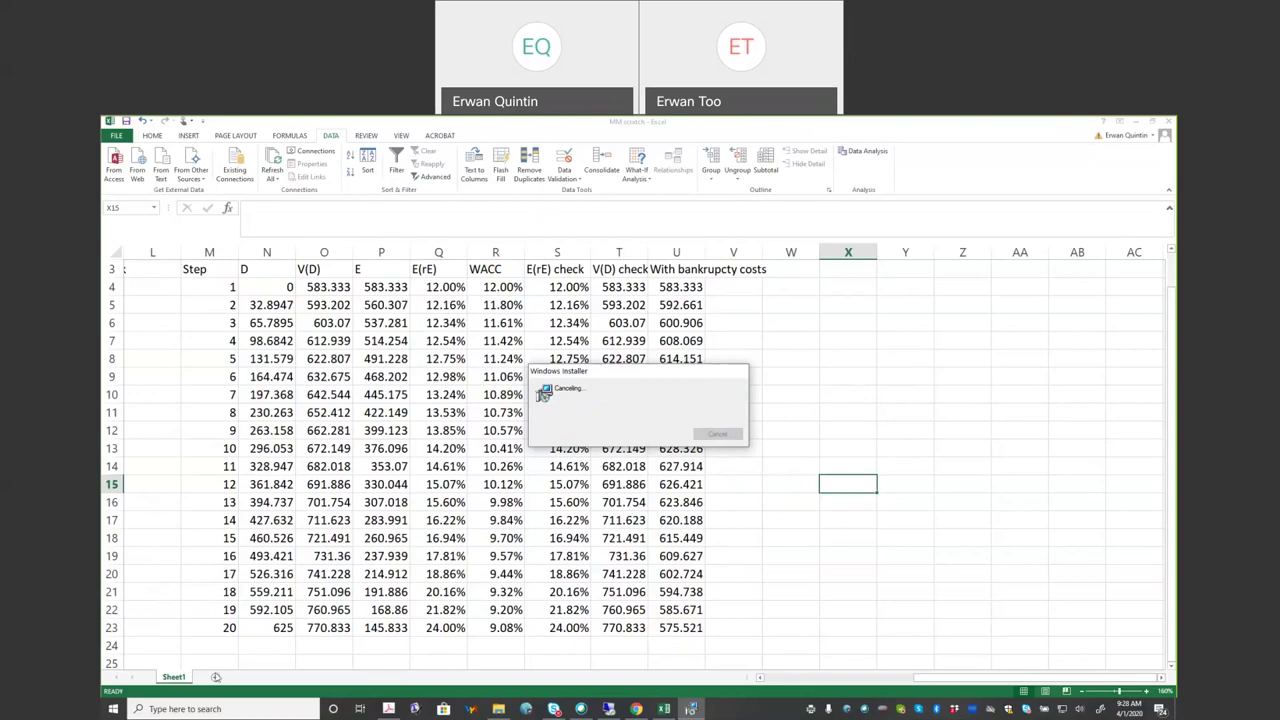
click(245, 677)
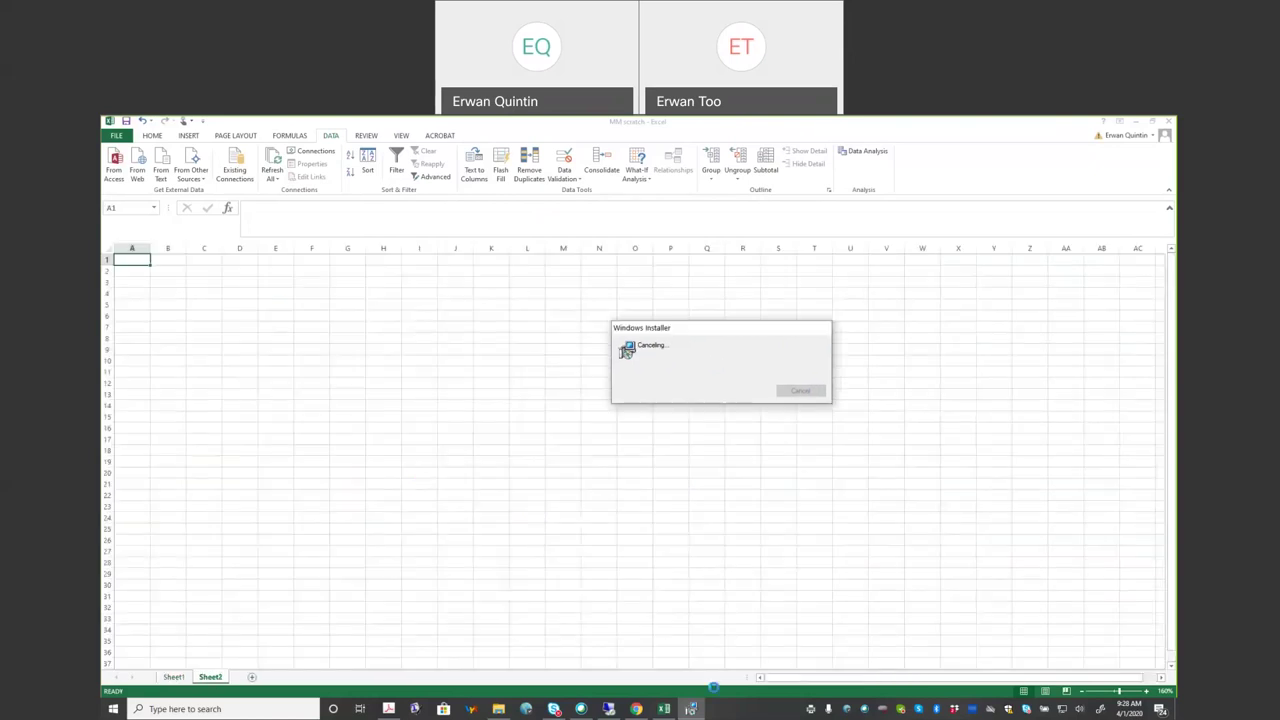
right_click(722, 708)
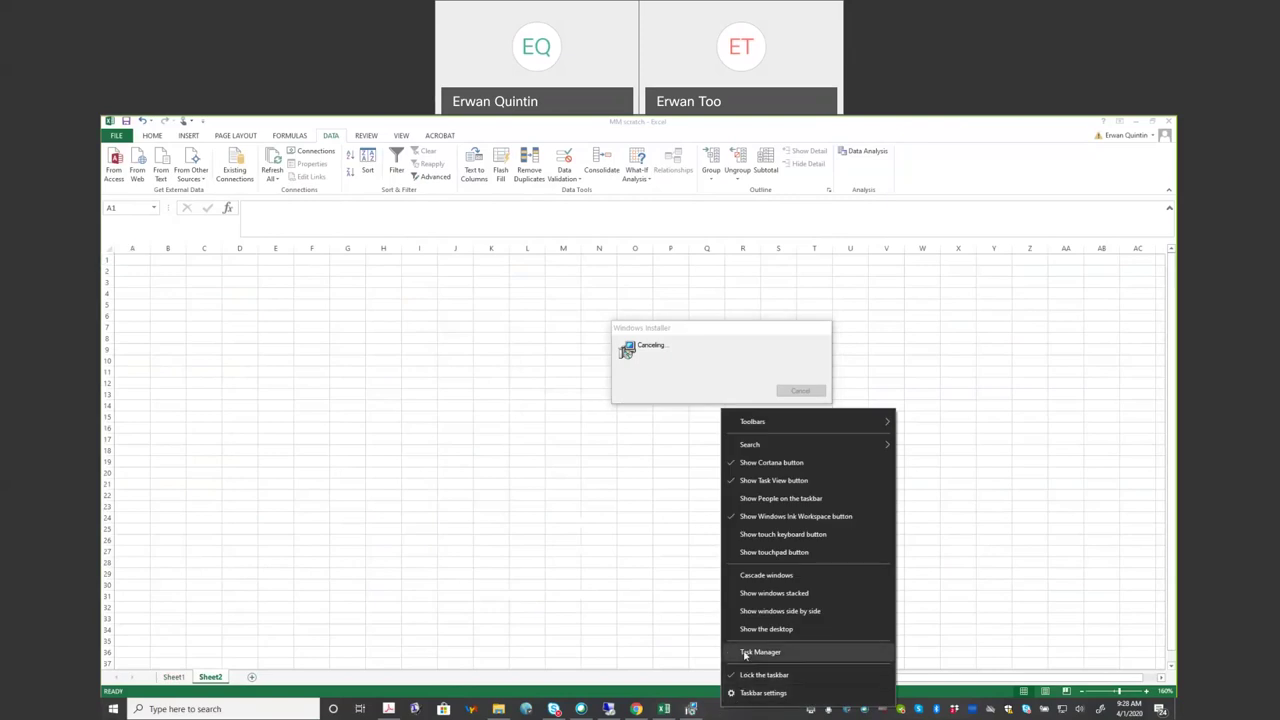
click(744, 653)
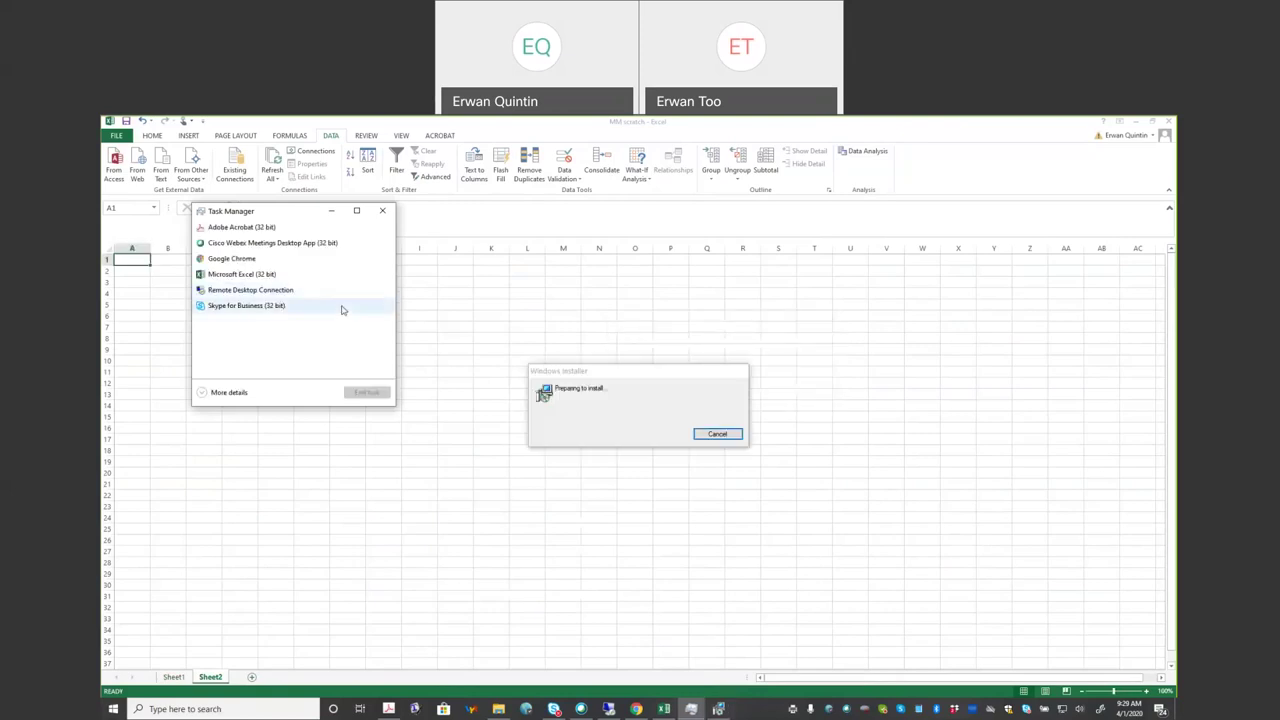
click(263, 274)
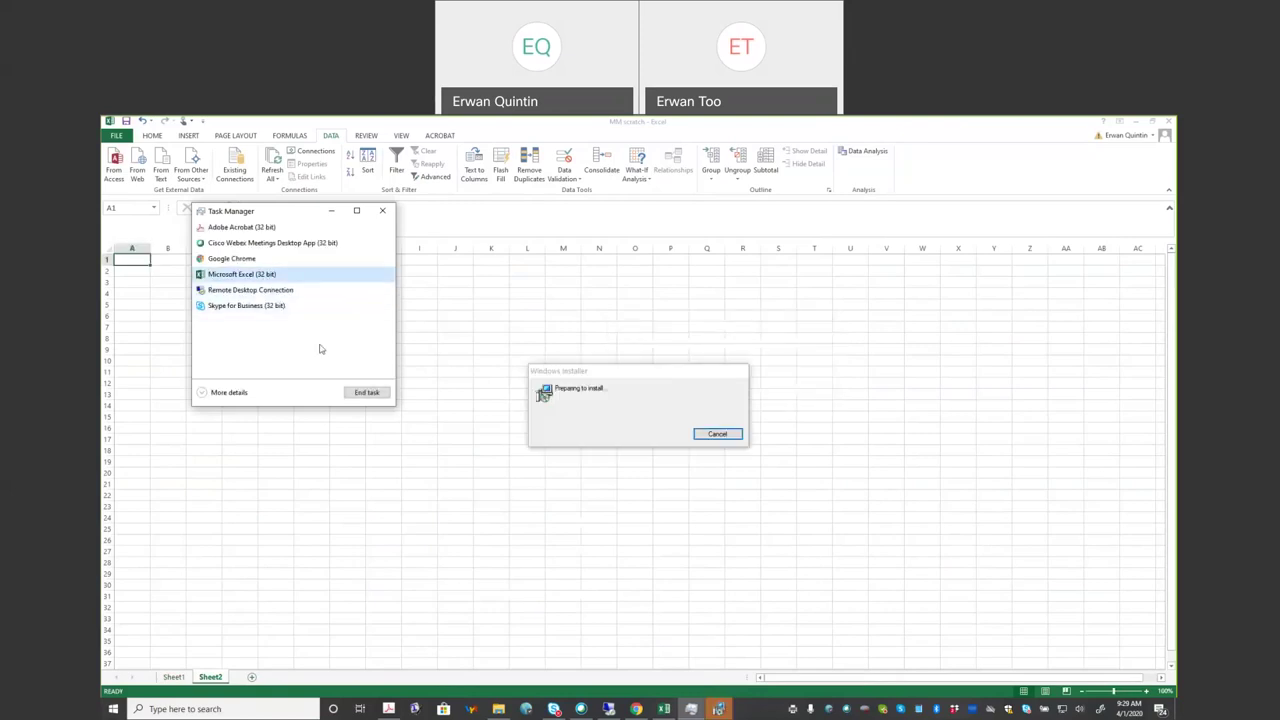
click(380, 398)
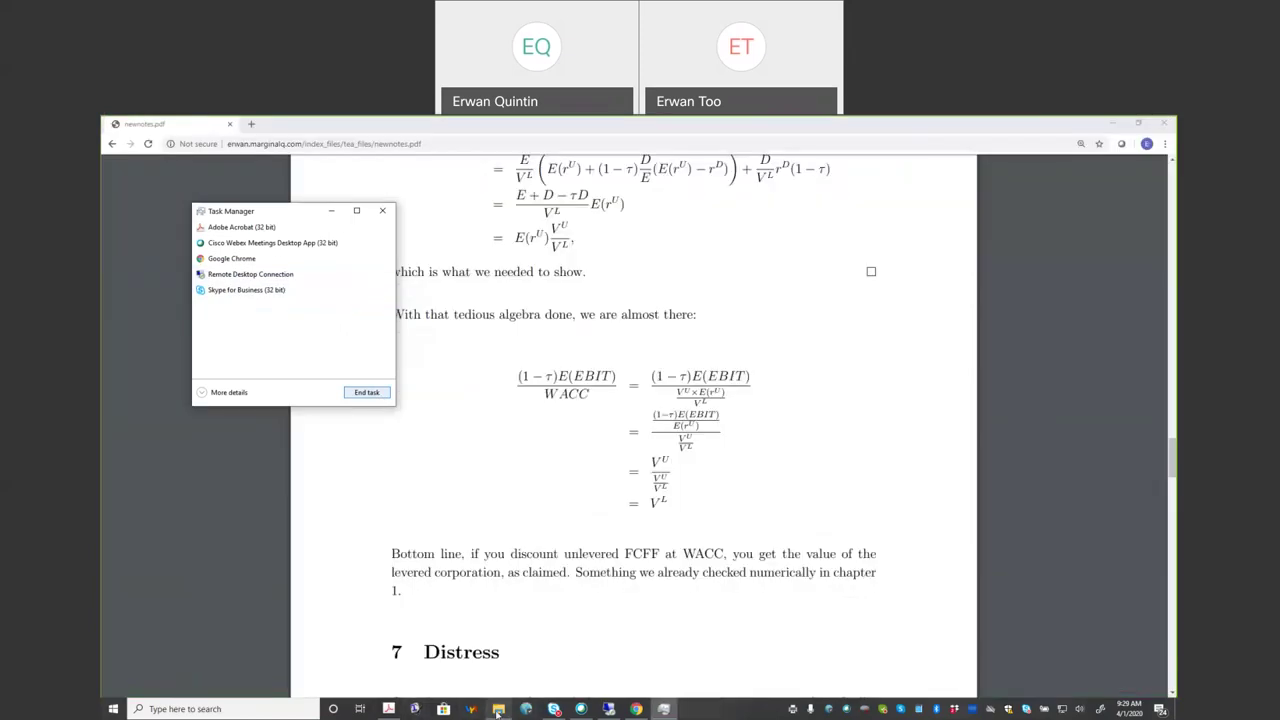
Step: Relaunch Excel 2013 and agree to disable the Solver add-in
mouse_move(498, 712)
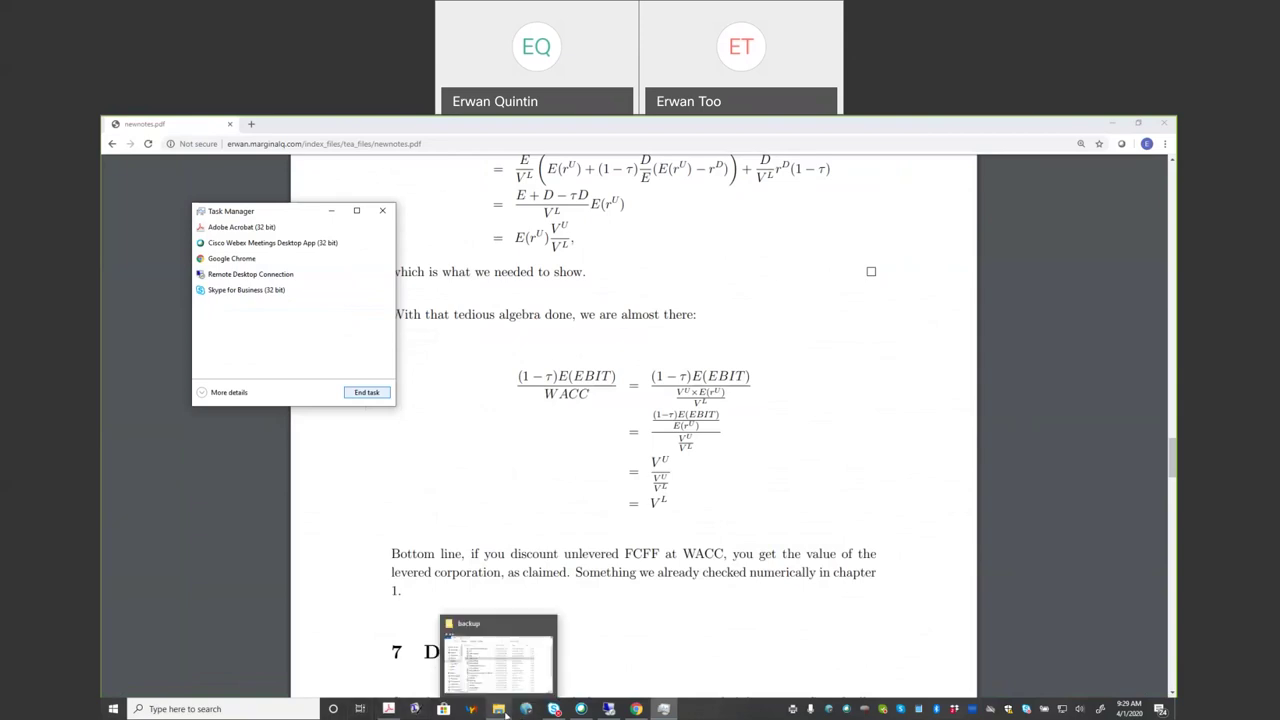
click(249, 709)
text(excel)
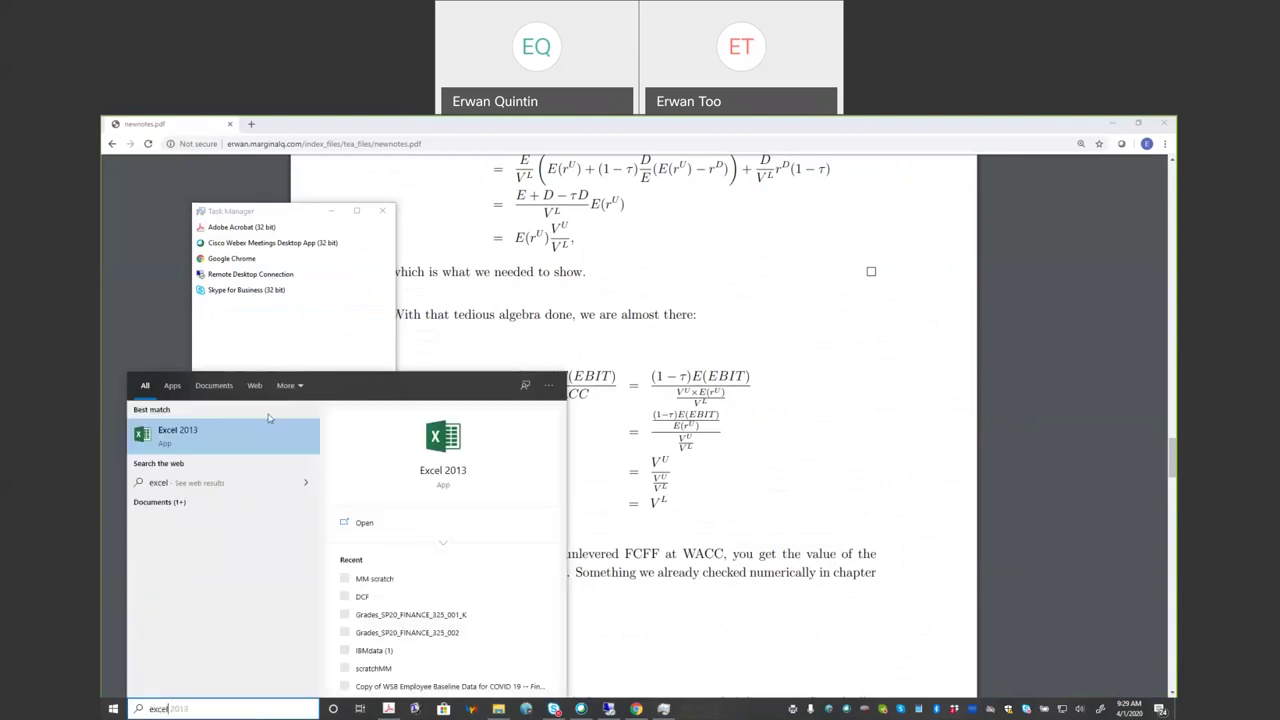
click(177, 433)
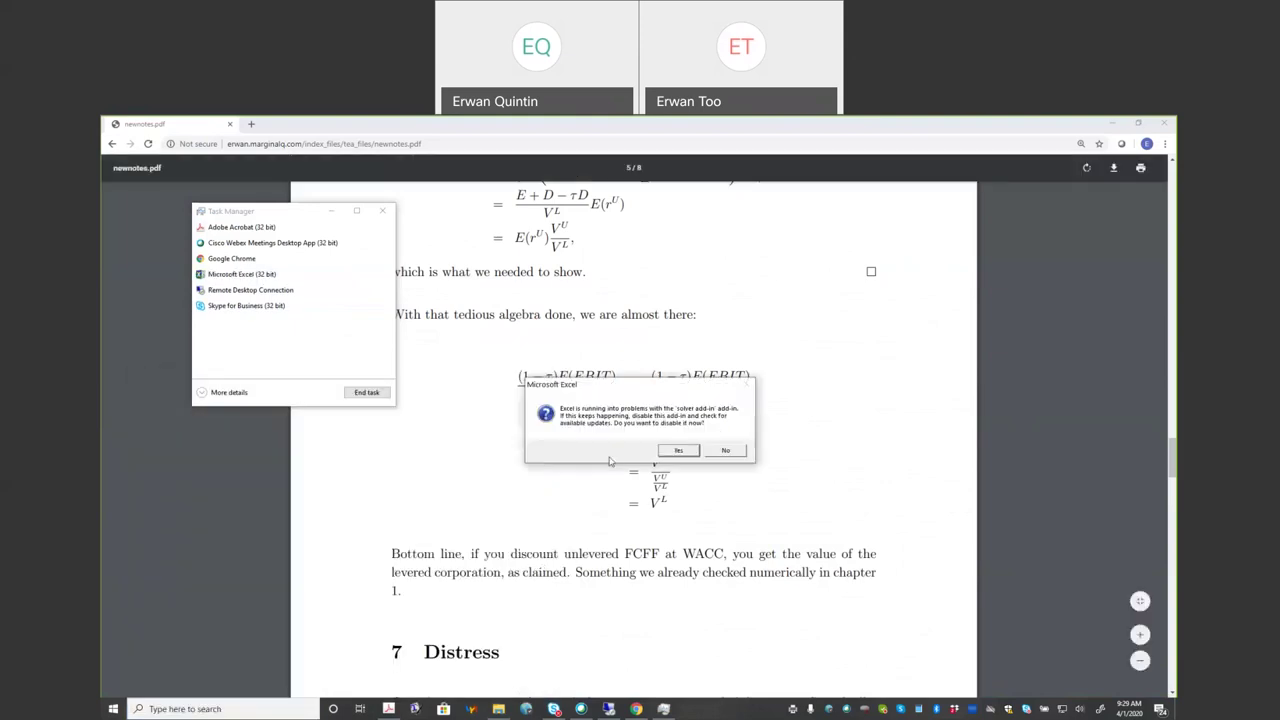
click(680, 451)
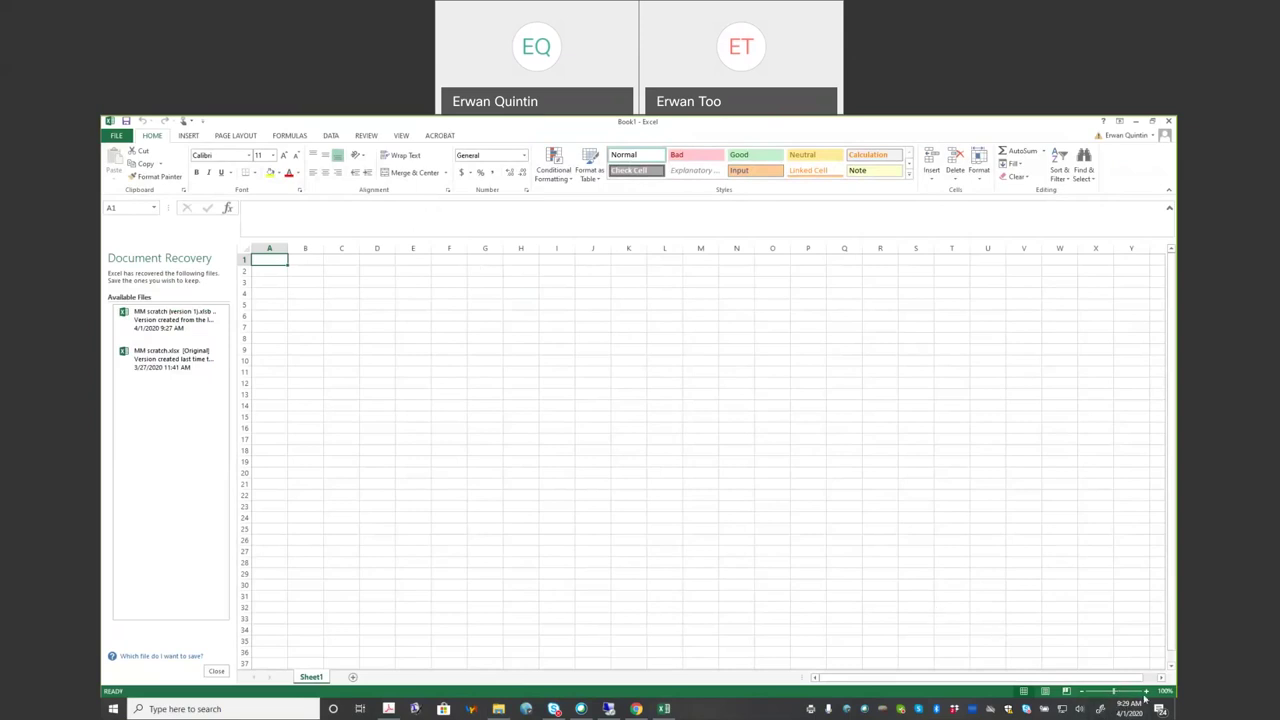
Step: Reopen the MM scratch workbook from the recent files
scroll(1010, 620, up, 5)
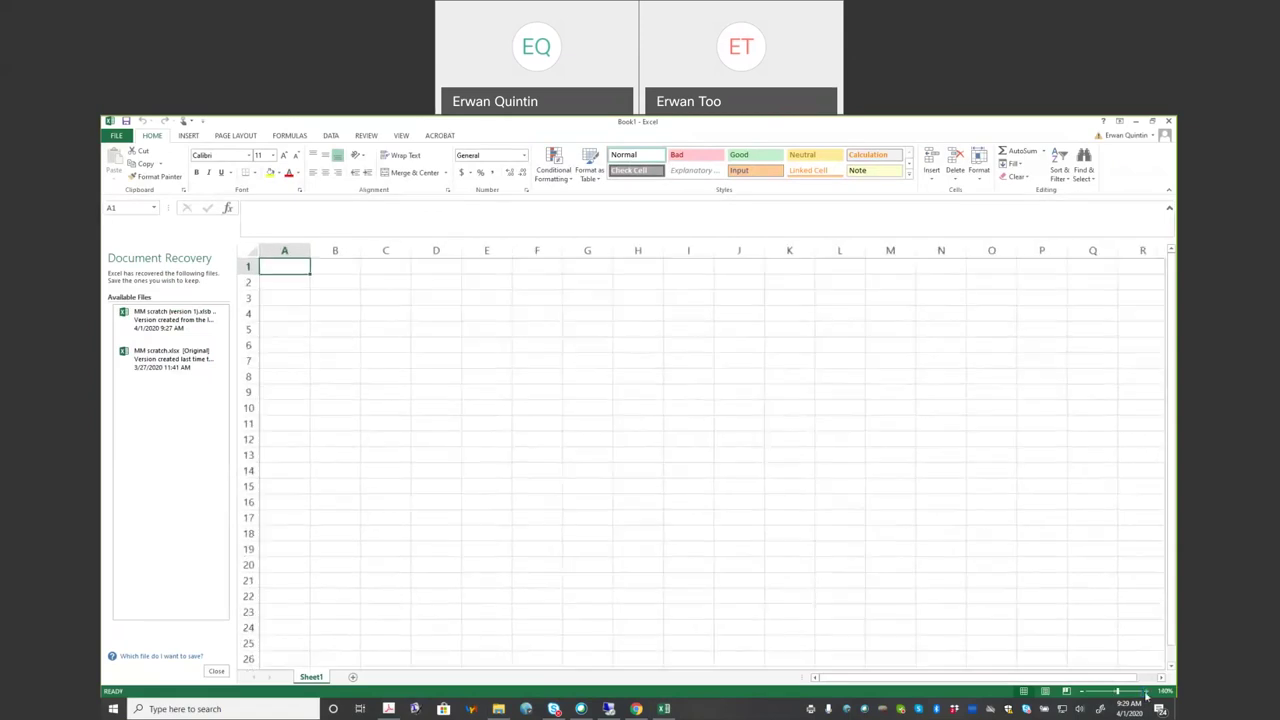
click(1146, 691)
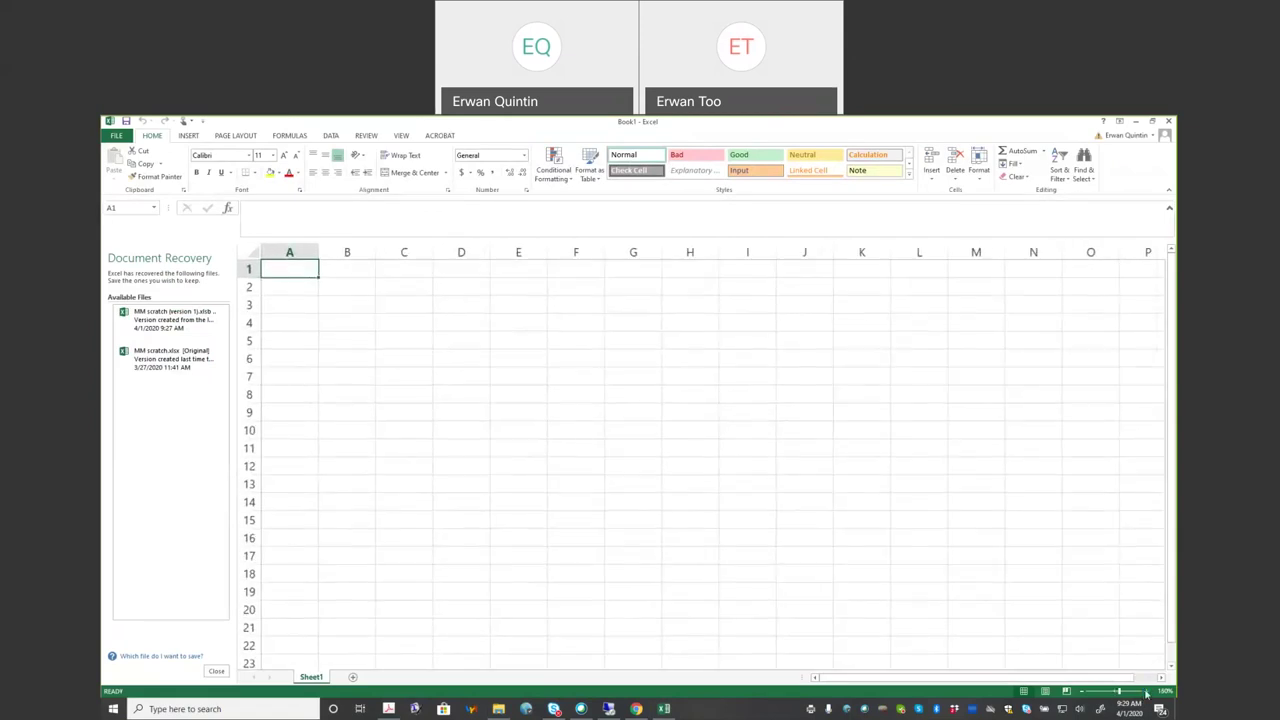
click(495, 352)
click(116, 135)
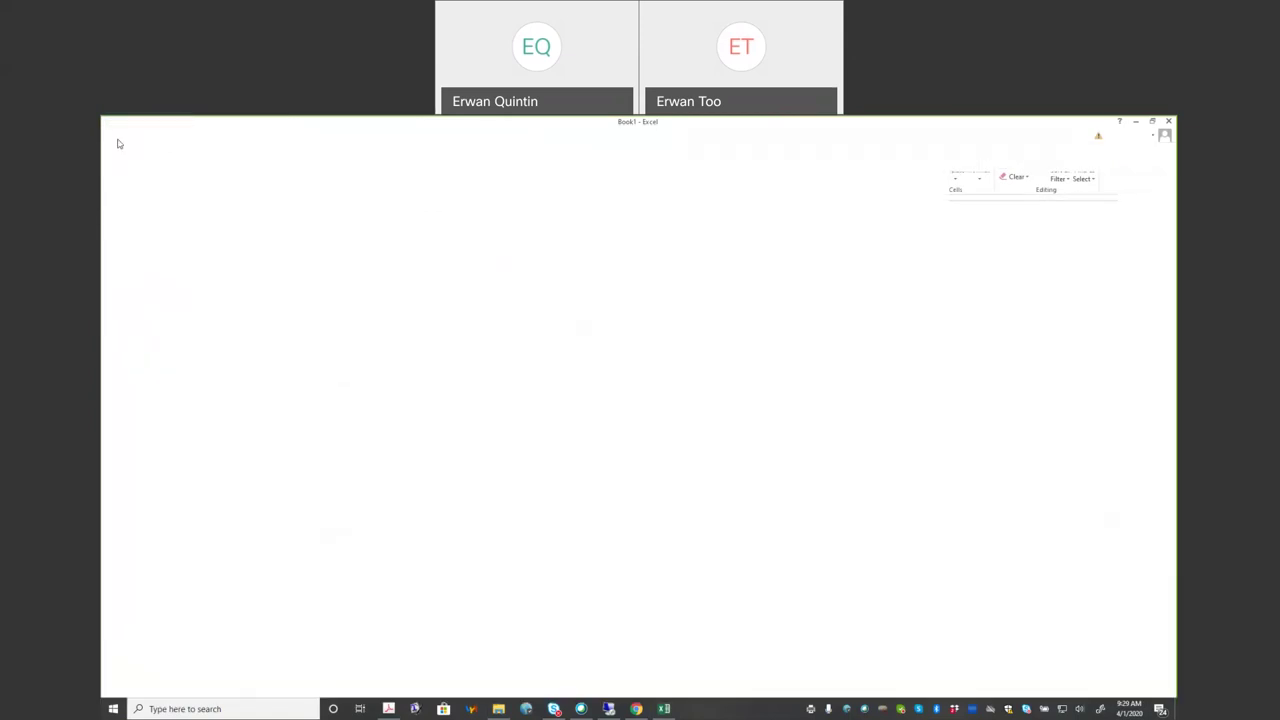
click(122, 205)
click(437, 220)
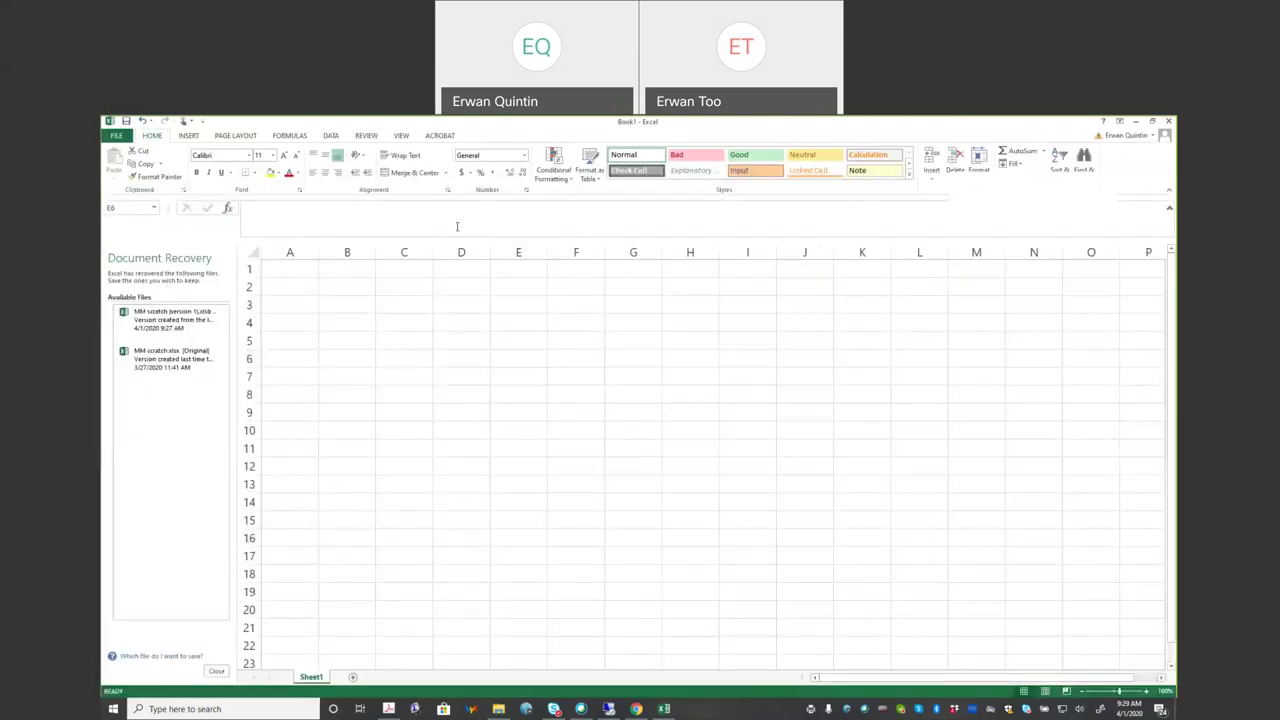
click(565, 374)
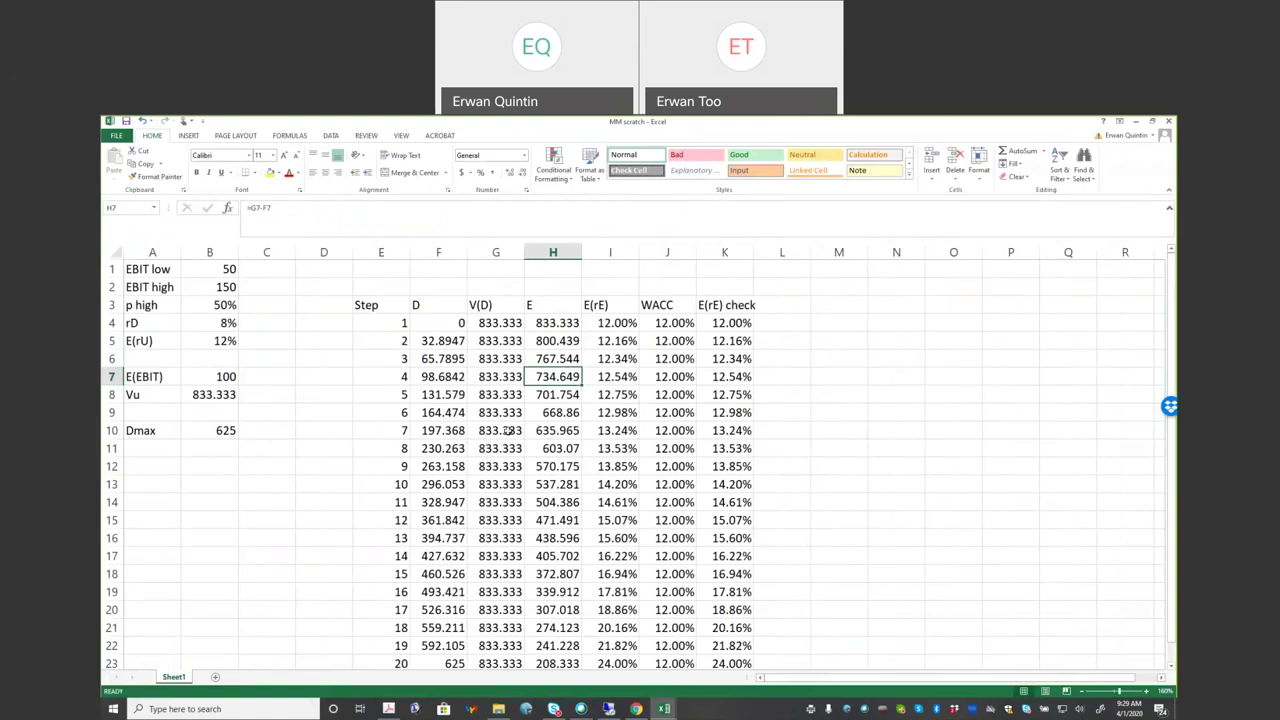
click(273, 341)
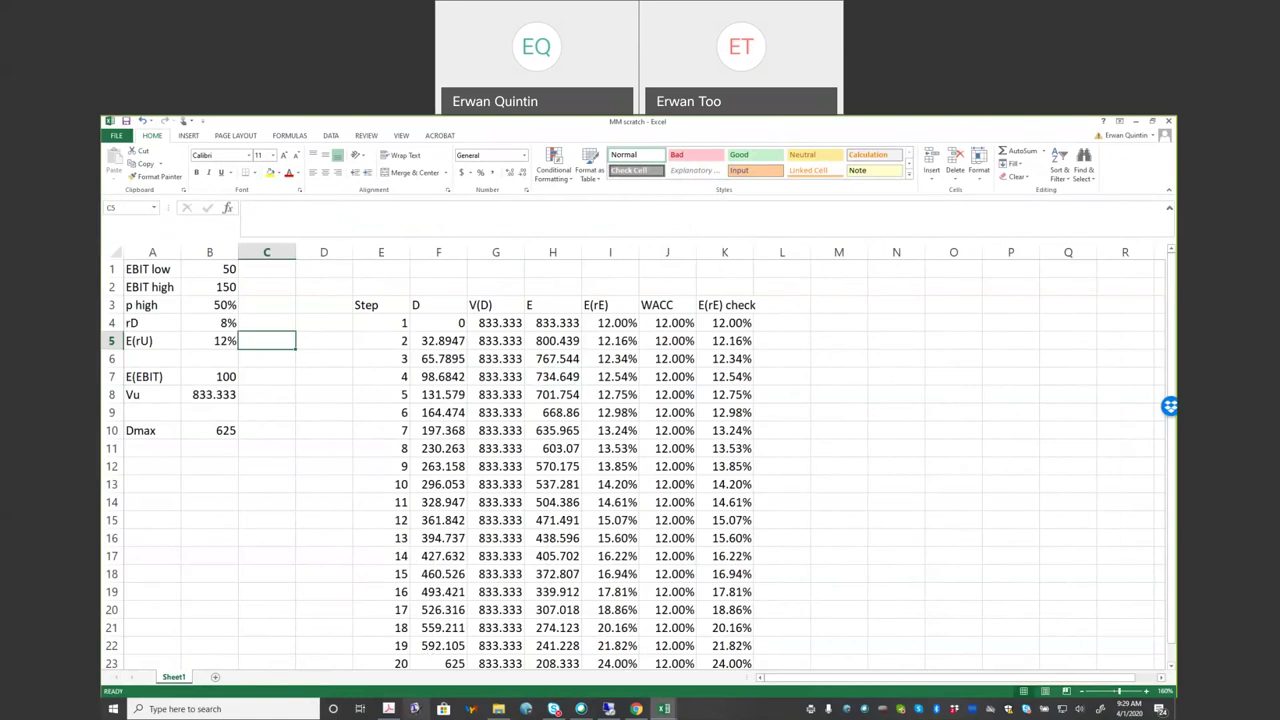
Step: Switch to ch4corp.pdf in Adobe Acrobat Pro and show the Taxes slide in full screen
click(392, 710)
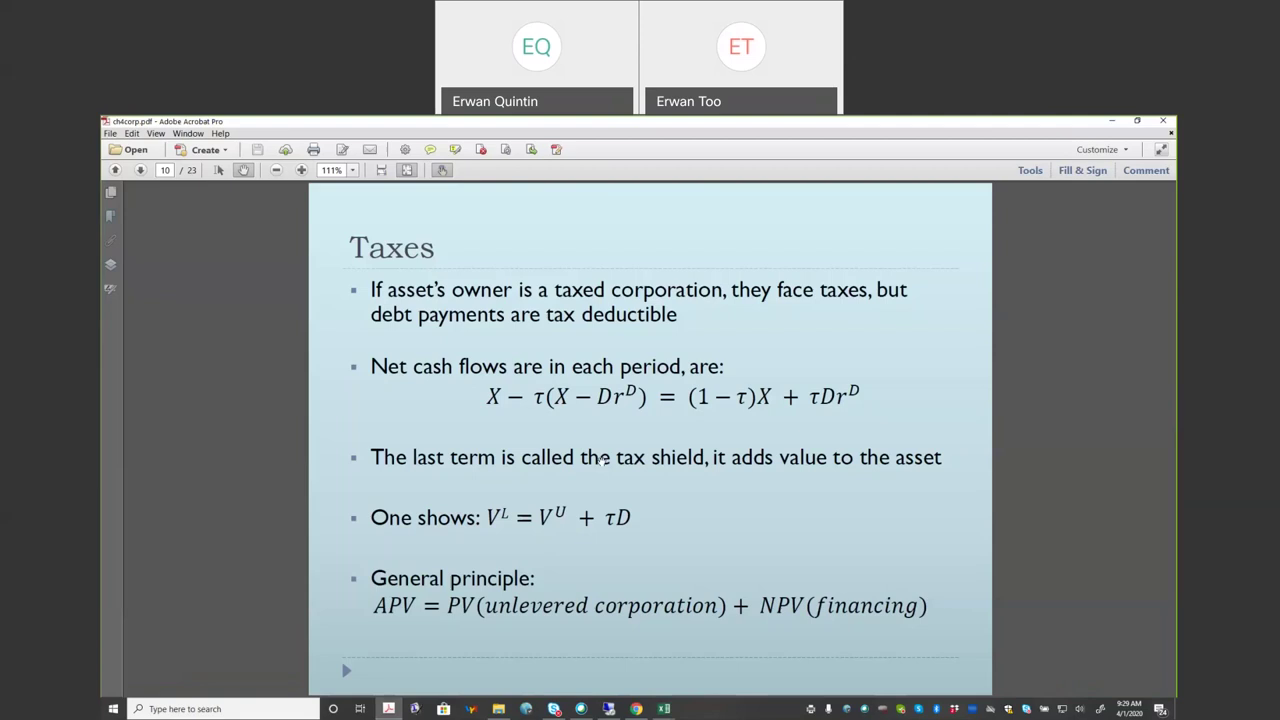
key(ctrl+l)
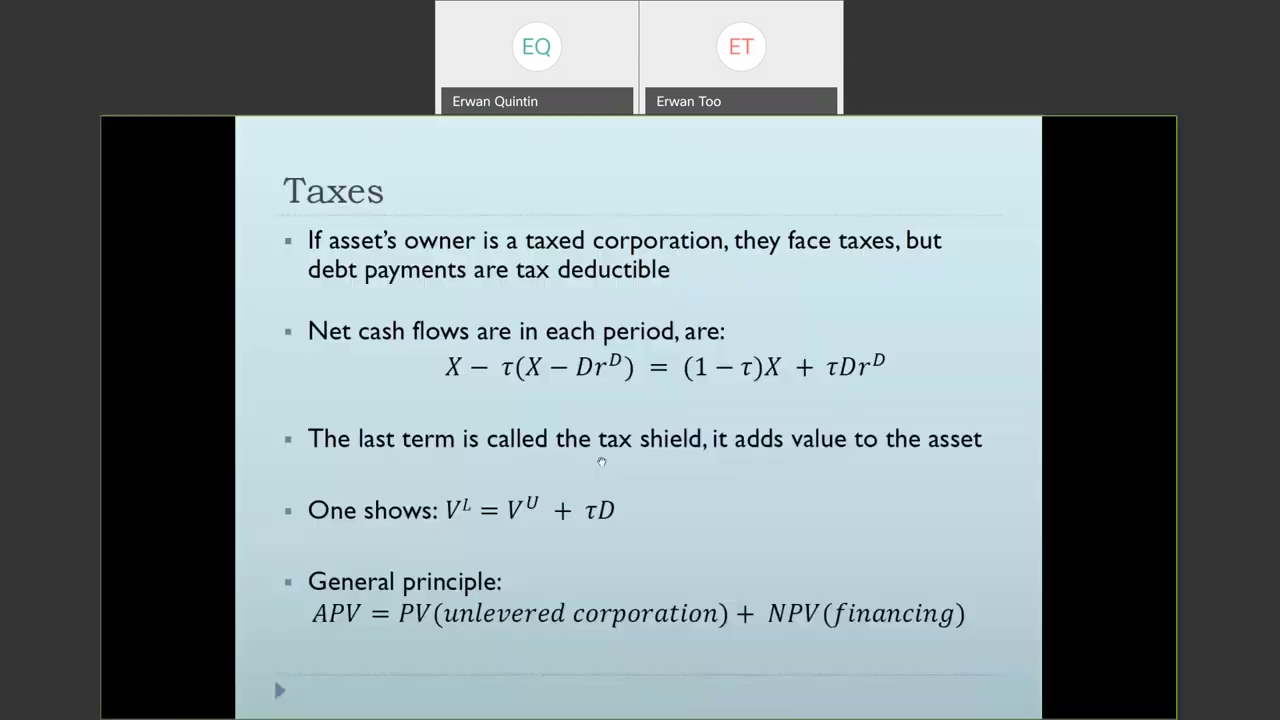
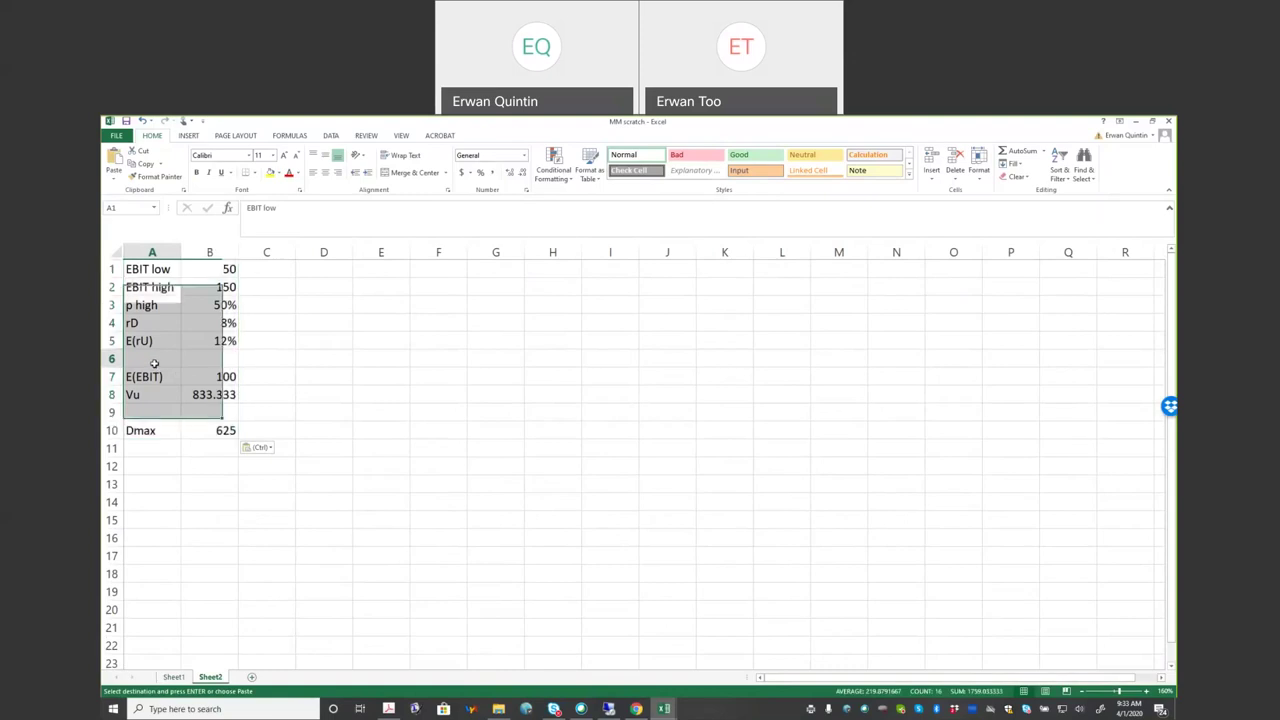
Step: Add the tax rate to the inputs on Sheet2, with the label tau in A6 and 30% in B6
text(tau)
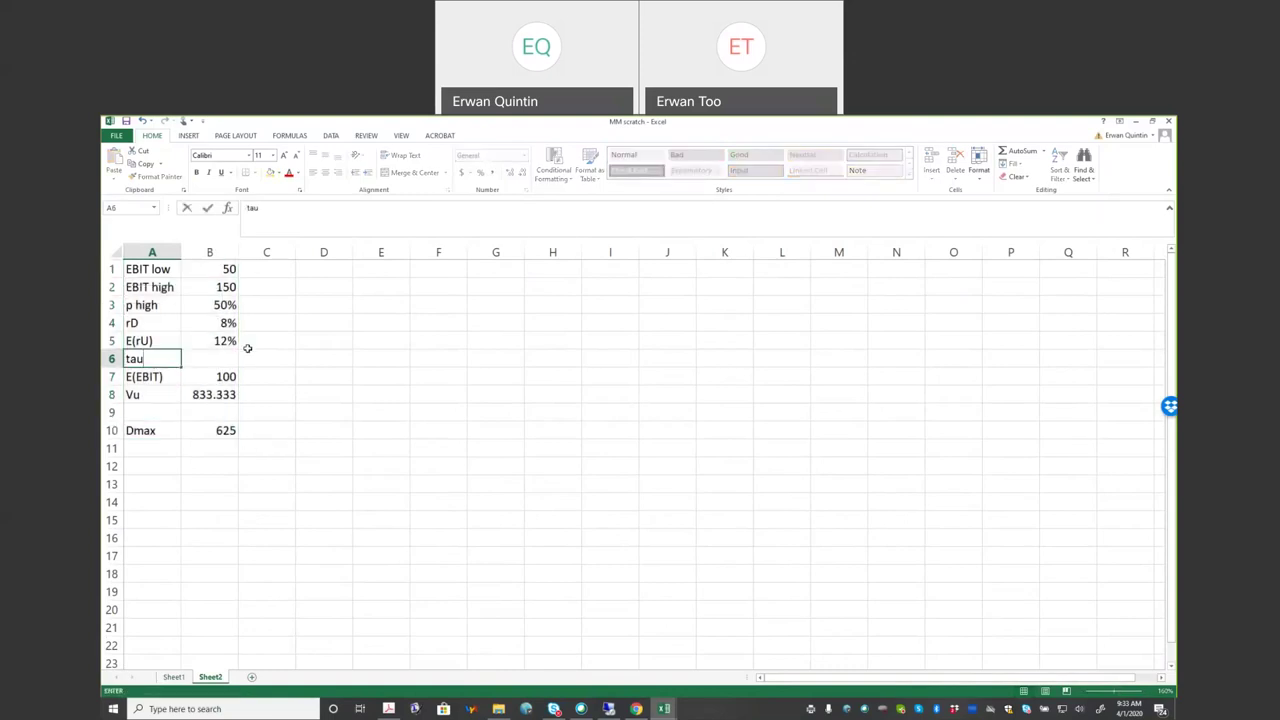
key(Return)
key(Up)
key(Right)
text(30%)
key(Return)
click(352, 358)
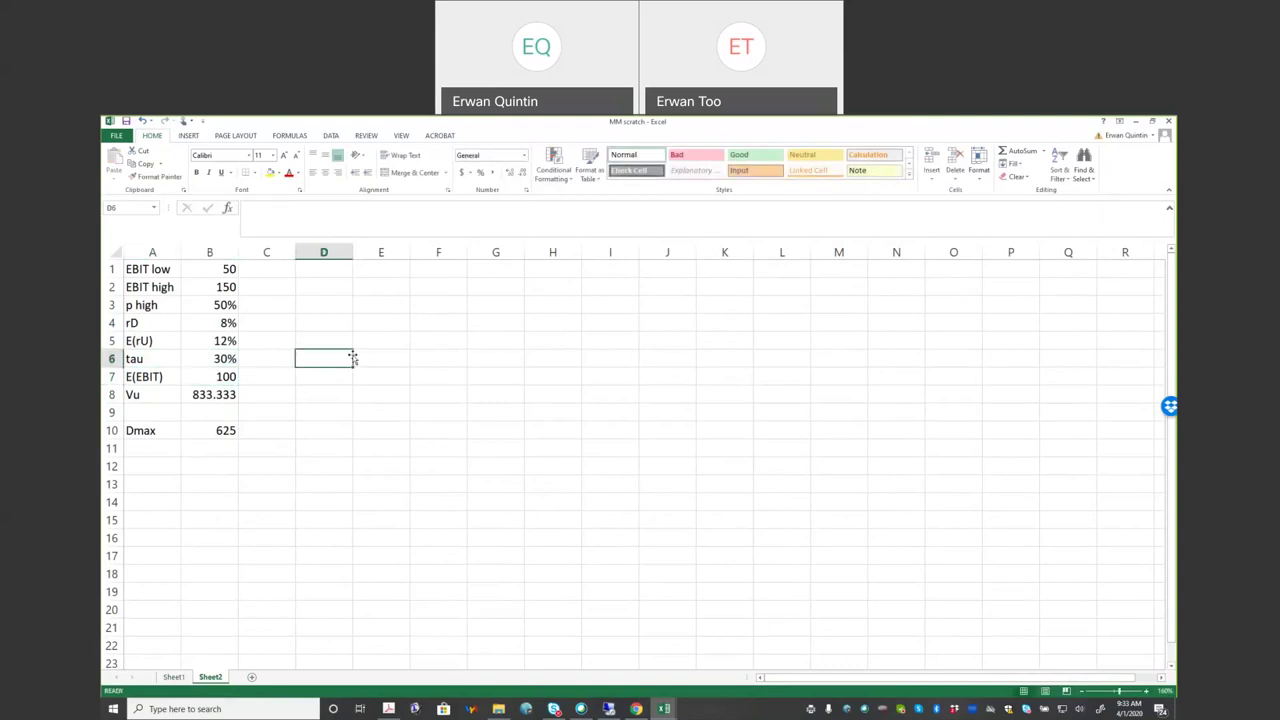
Step: Label A11 as Vu(tau=30%) and fit column A to its contents
click(147, 450)
text(Vu))
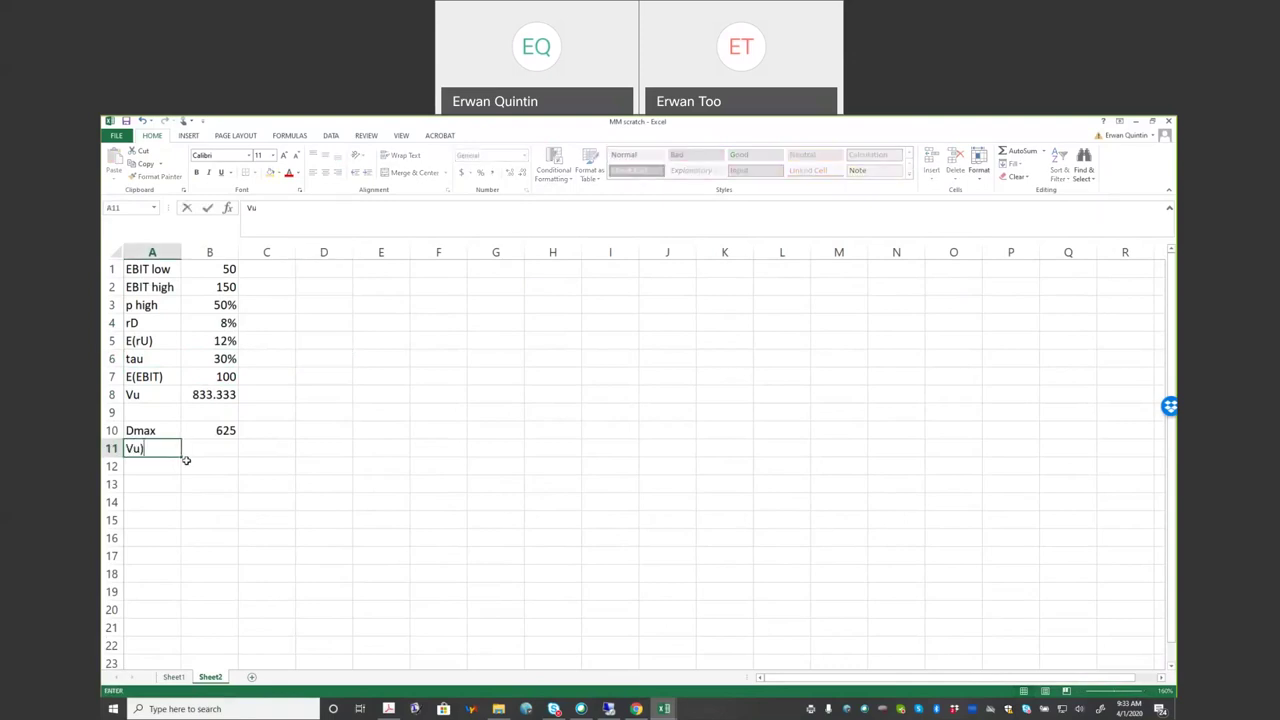
text(tau=30%))
key(Return)
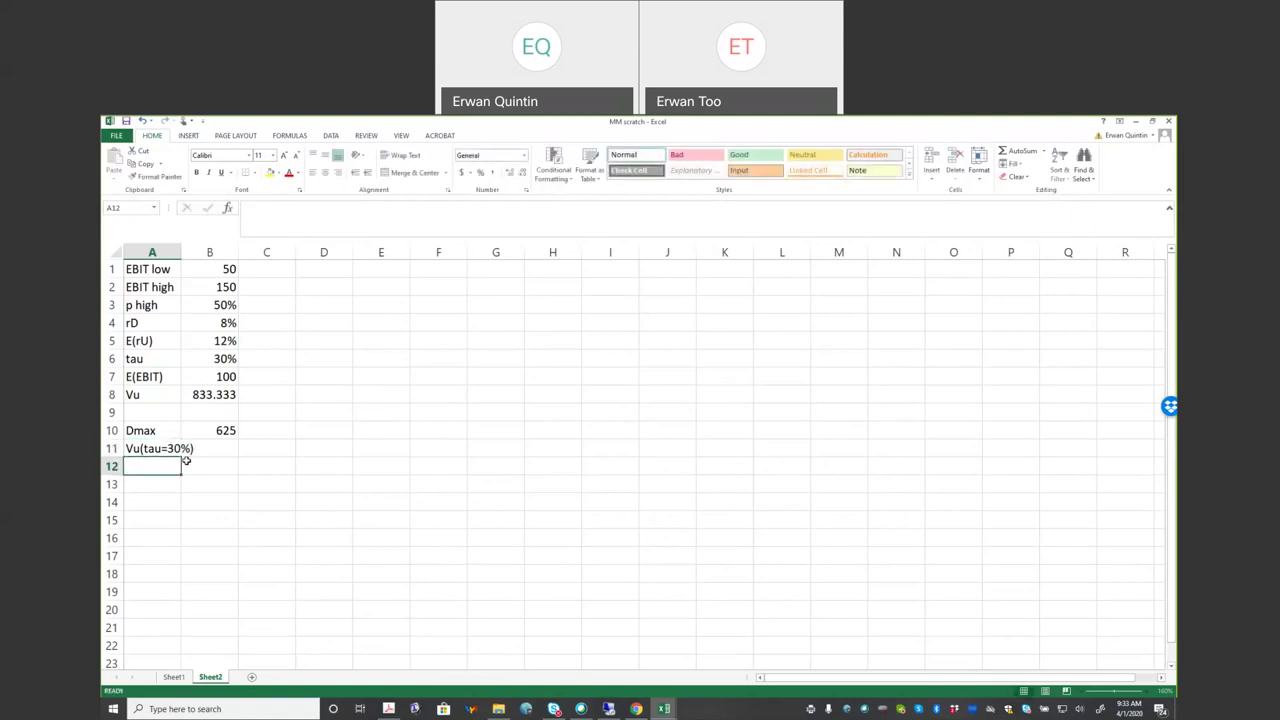
double_click(181, 253)
Step: Compute the taxed unlevered value in B11 with the formula =(1-$B$6)*$B$7/$B$5
click(234, 447)
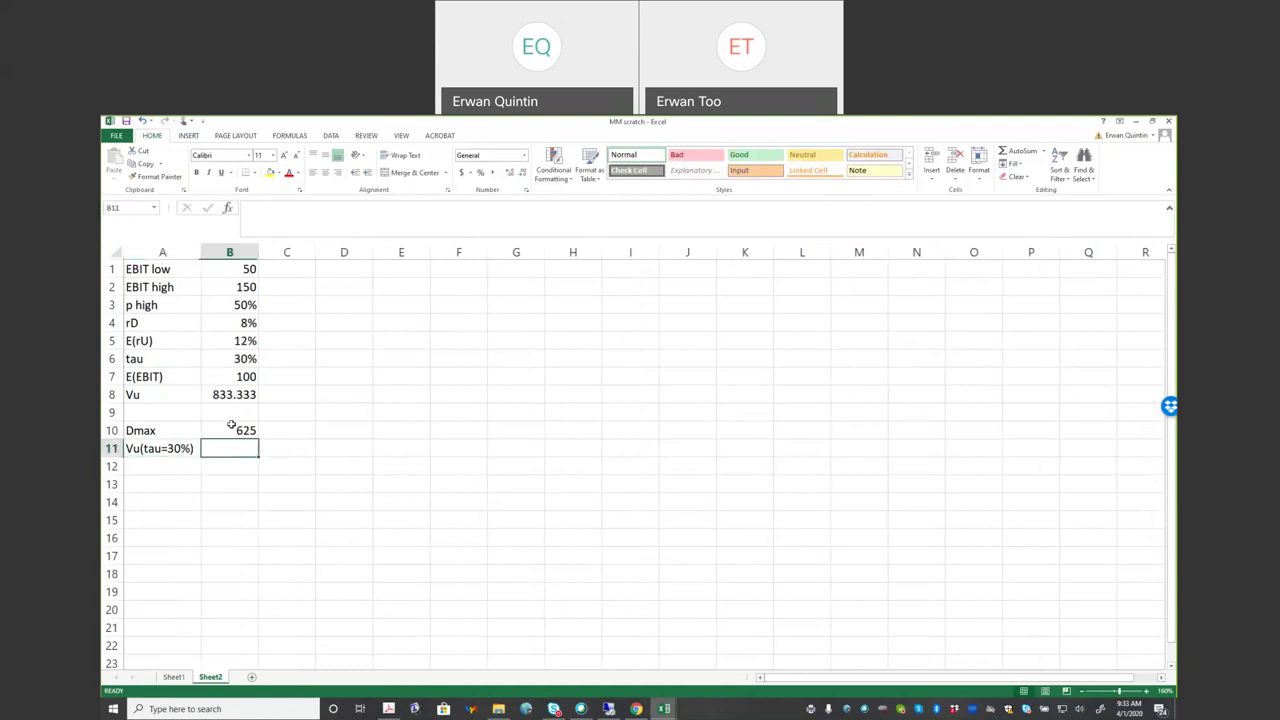
text(=)
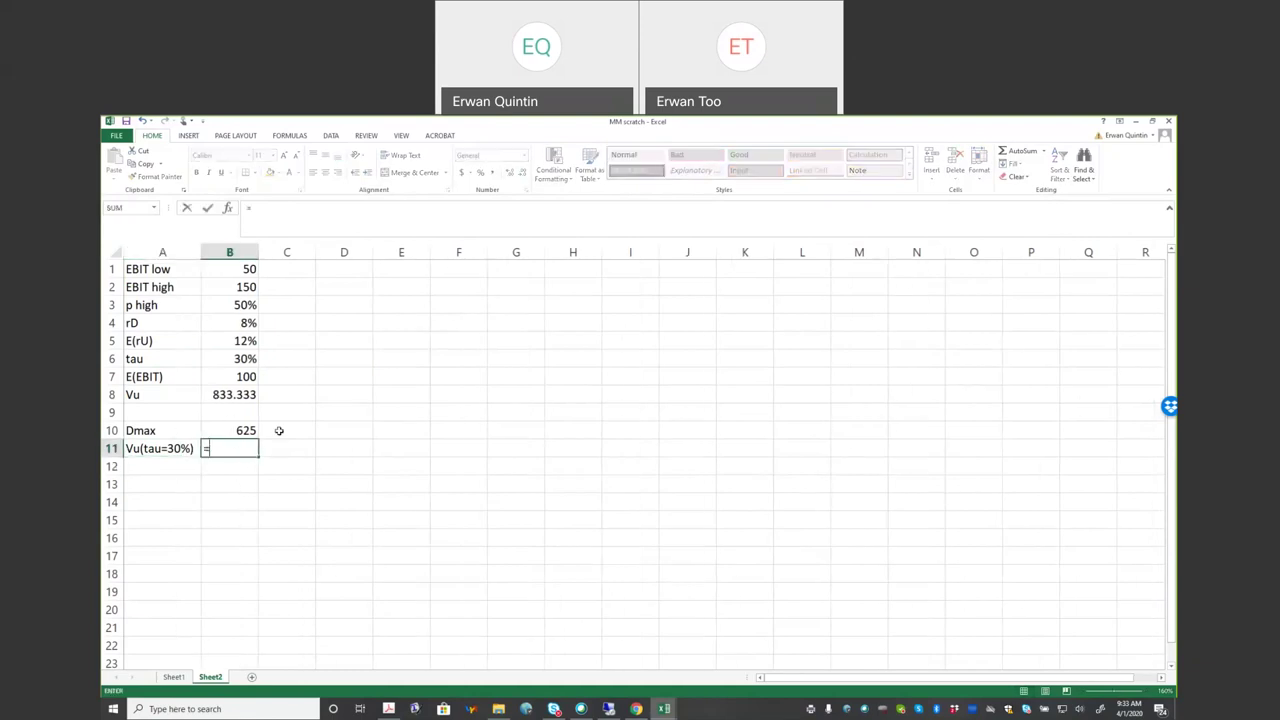
text((1-)
click(230, 357)
key(F4)
text()*)
click(245, 375)
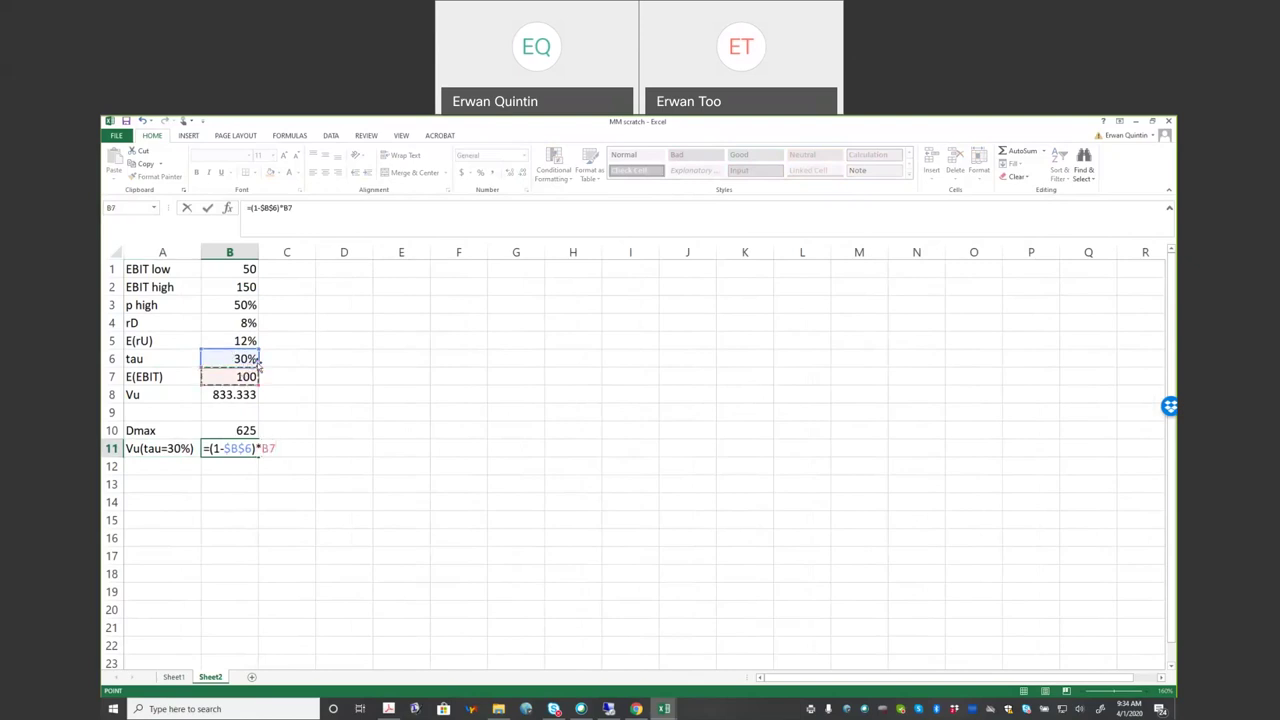
key(F4)
text(/)
click(247, 340)
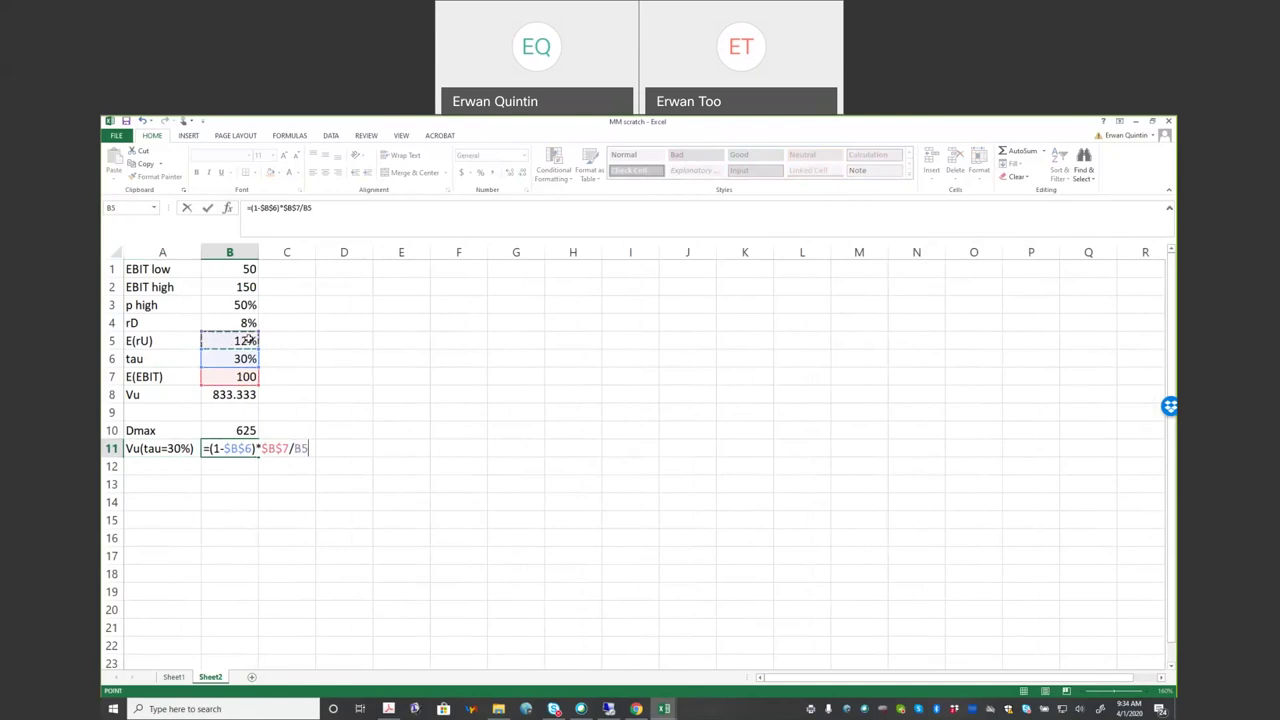
key(F4)
key(Return)
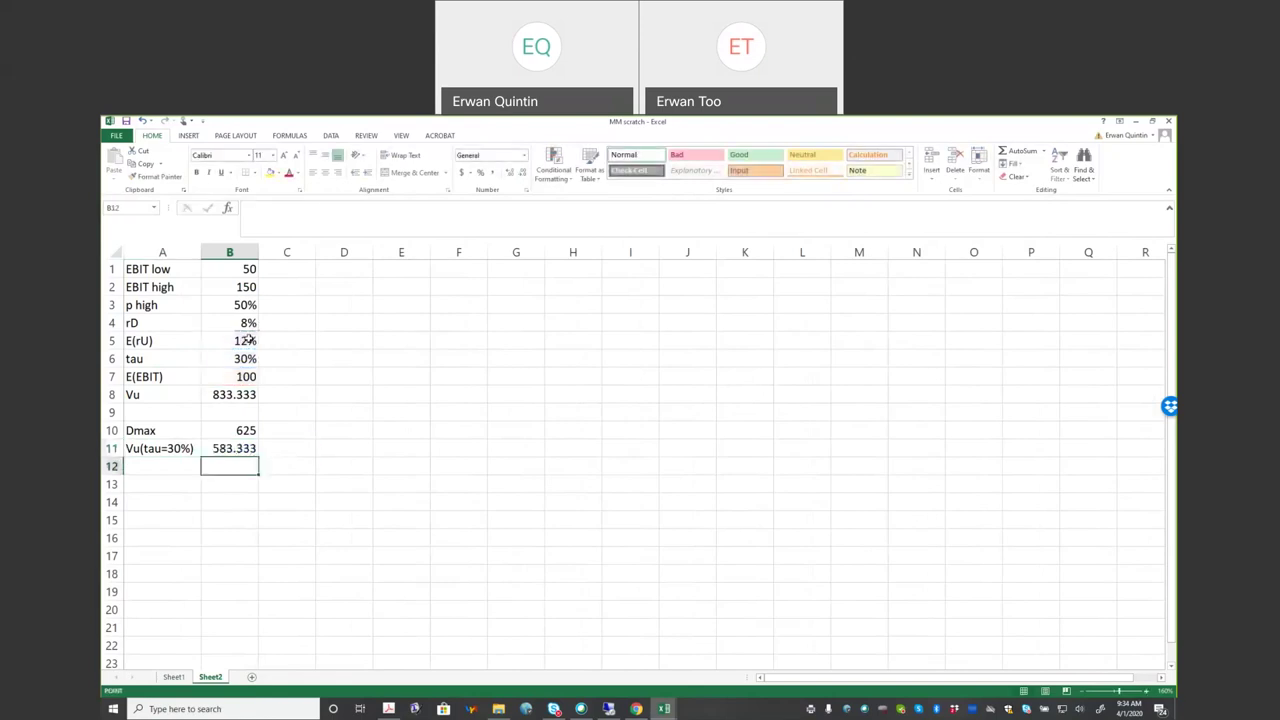
Step: Add the debt level in row 13, with the label D in A13 and 500 in B13
key(Up)
key(Down)
key(Down)
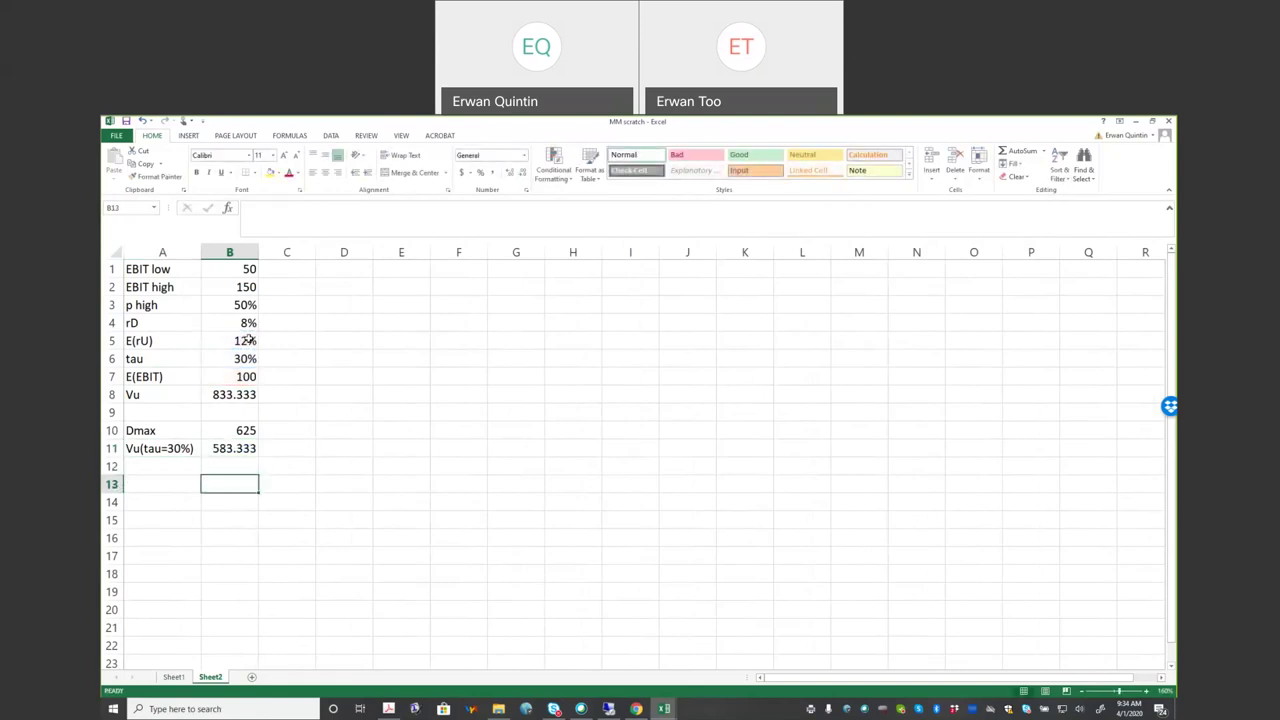
key(Left)
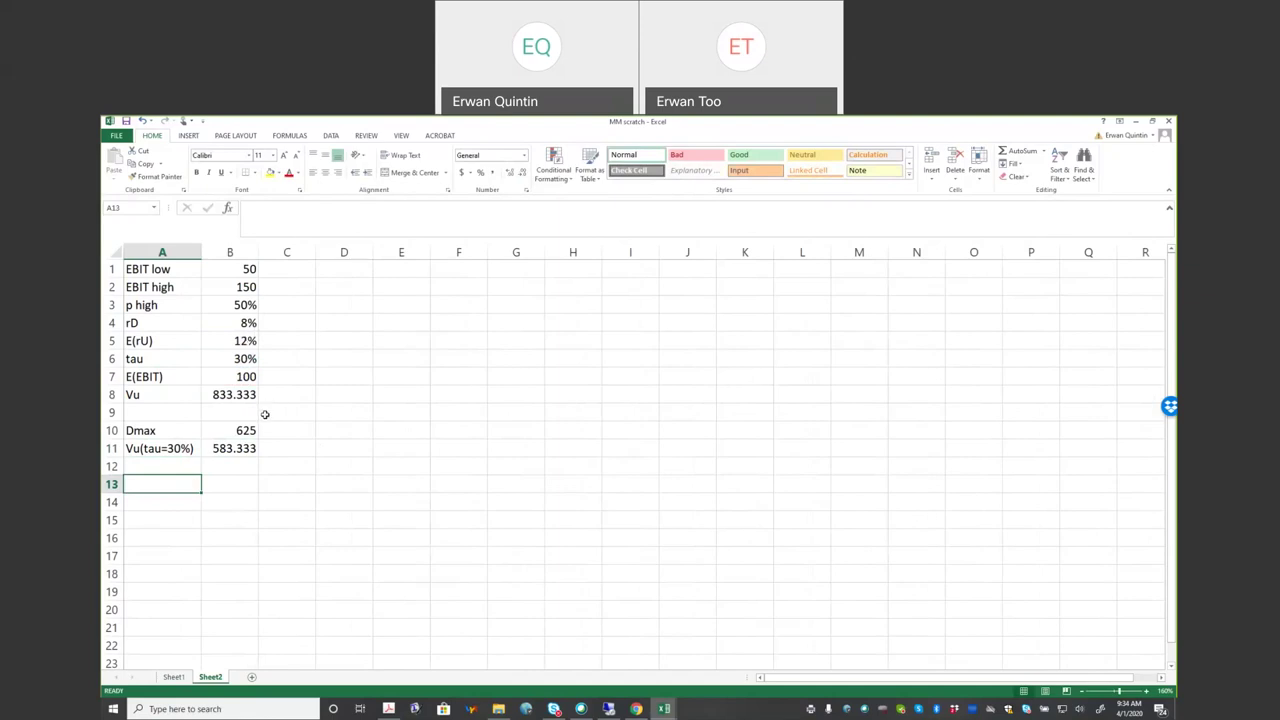
text(D)
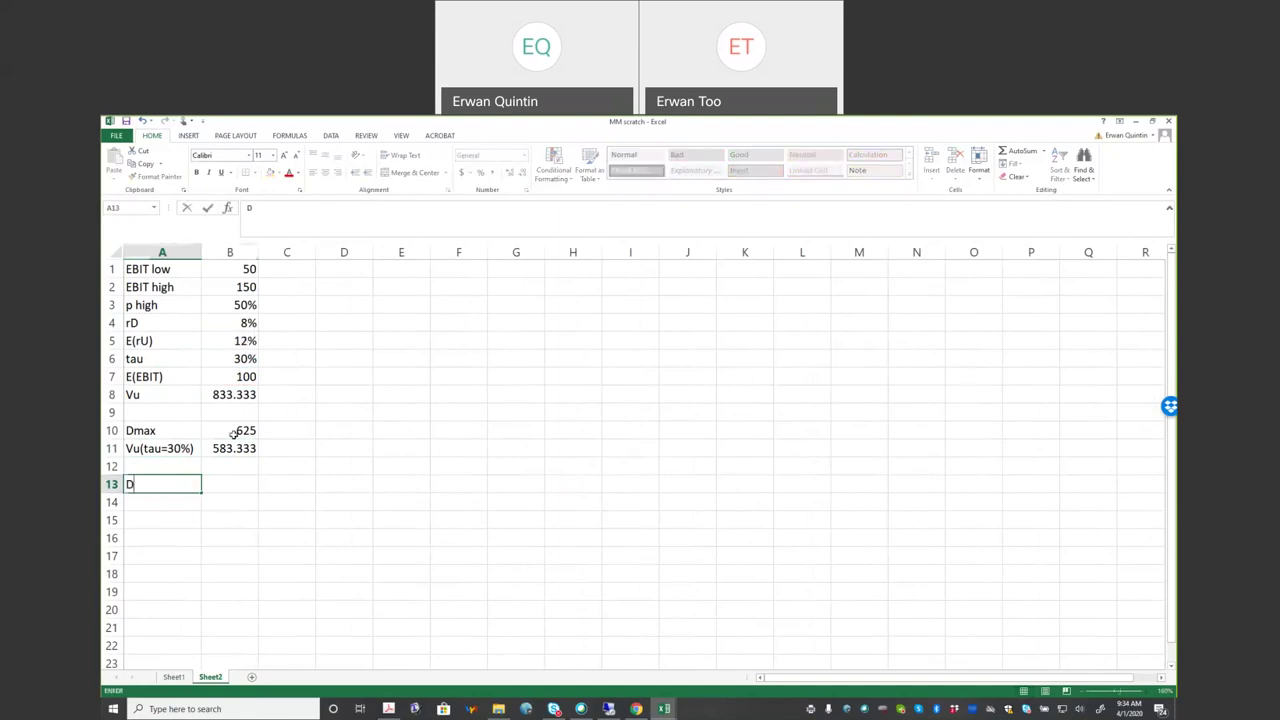
key(Tab)
text(500)
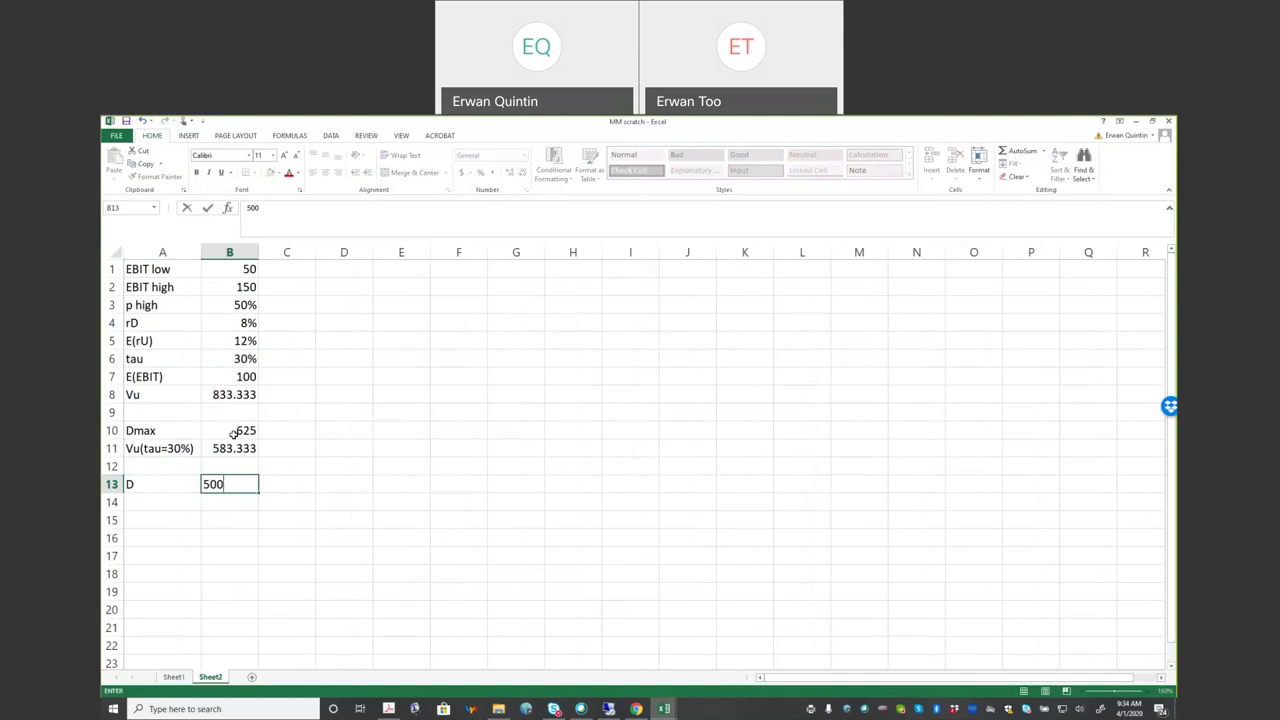
key(Return)
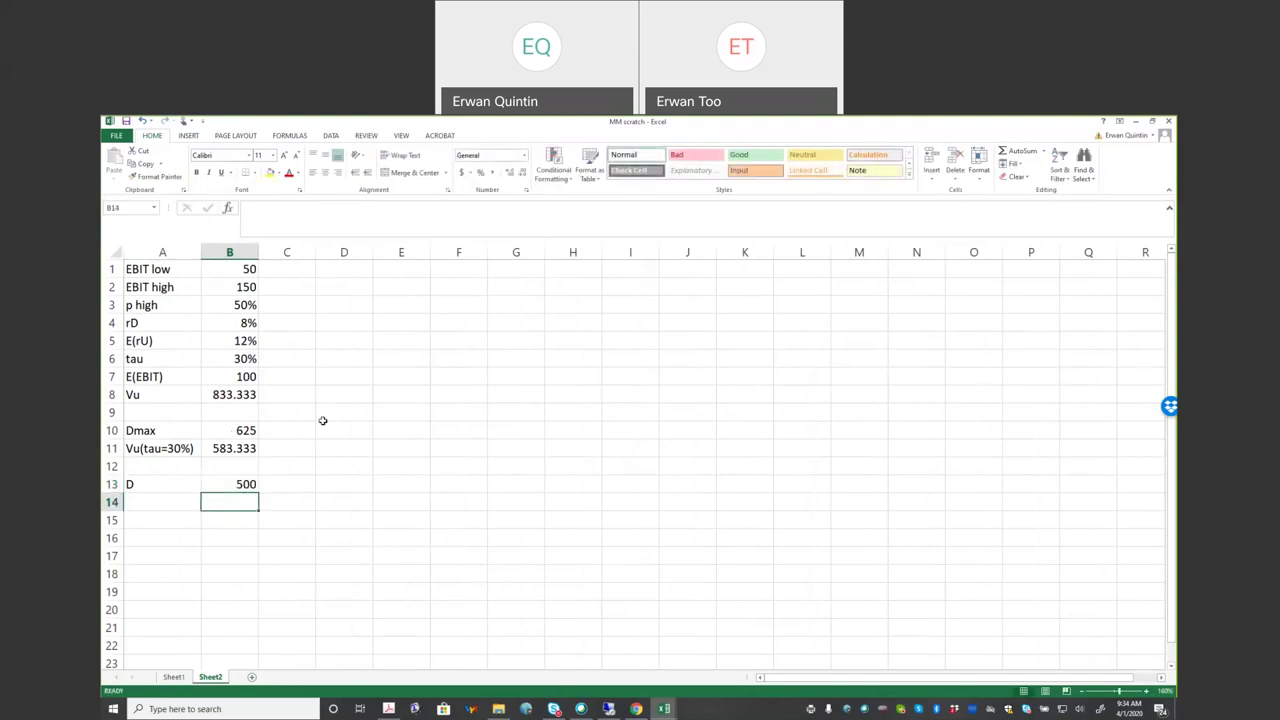
key(Down)
key(Left)
key(Up)
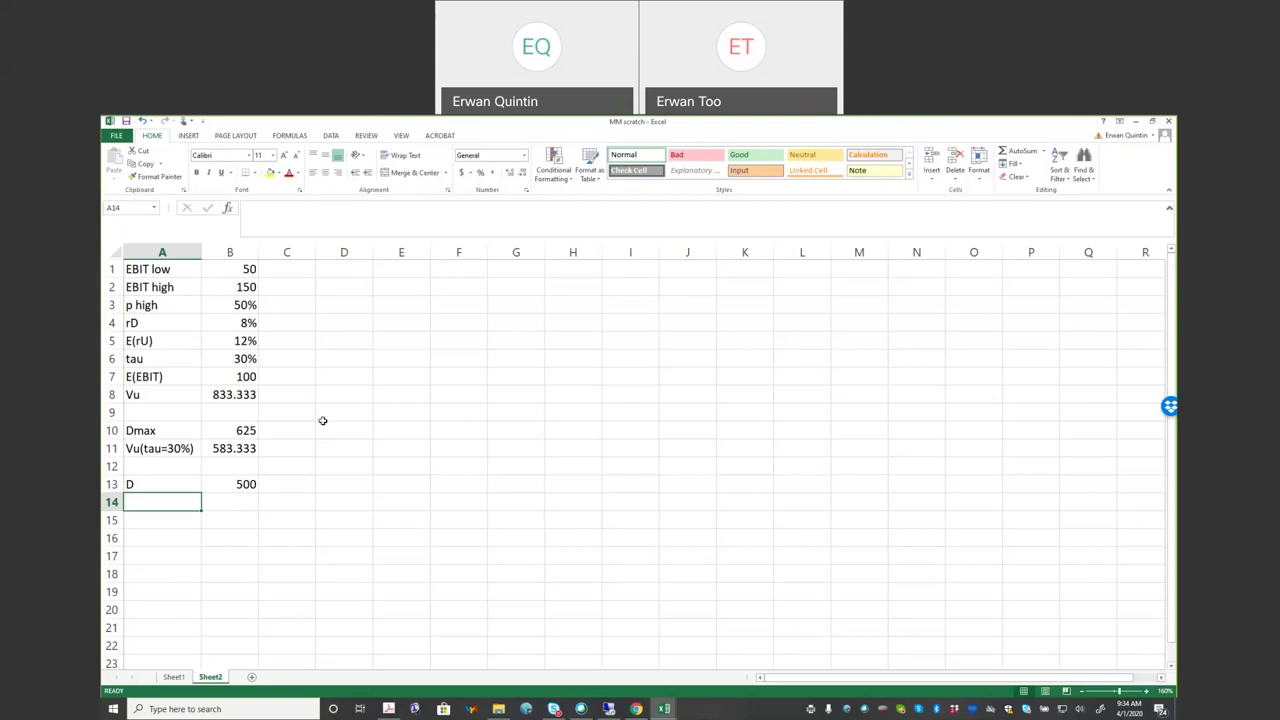
key(Down)
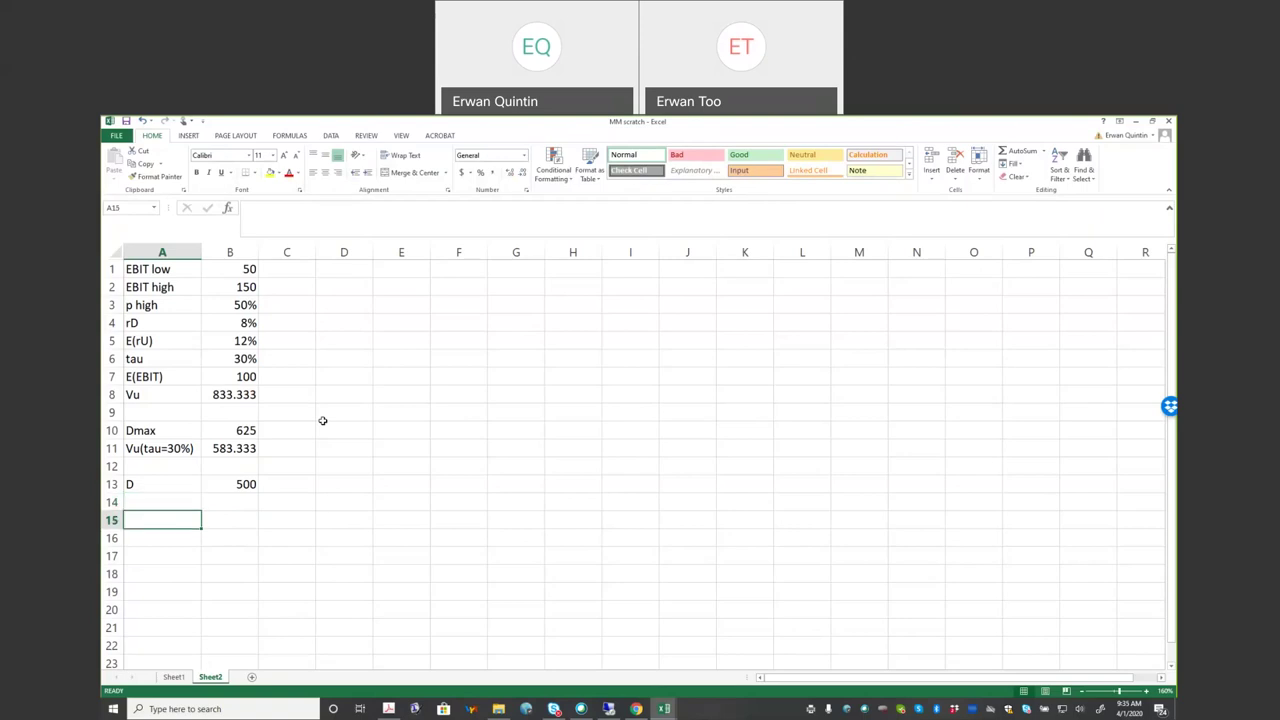
Step: Label A15 as MM value for the levered firm's valuation
text(MM value)
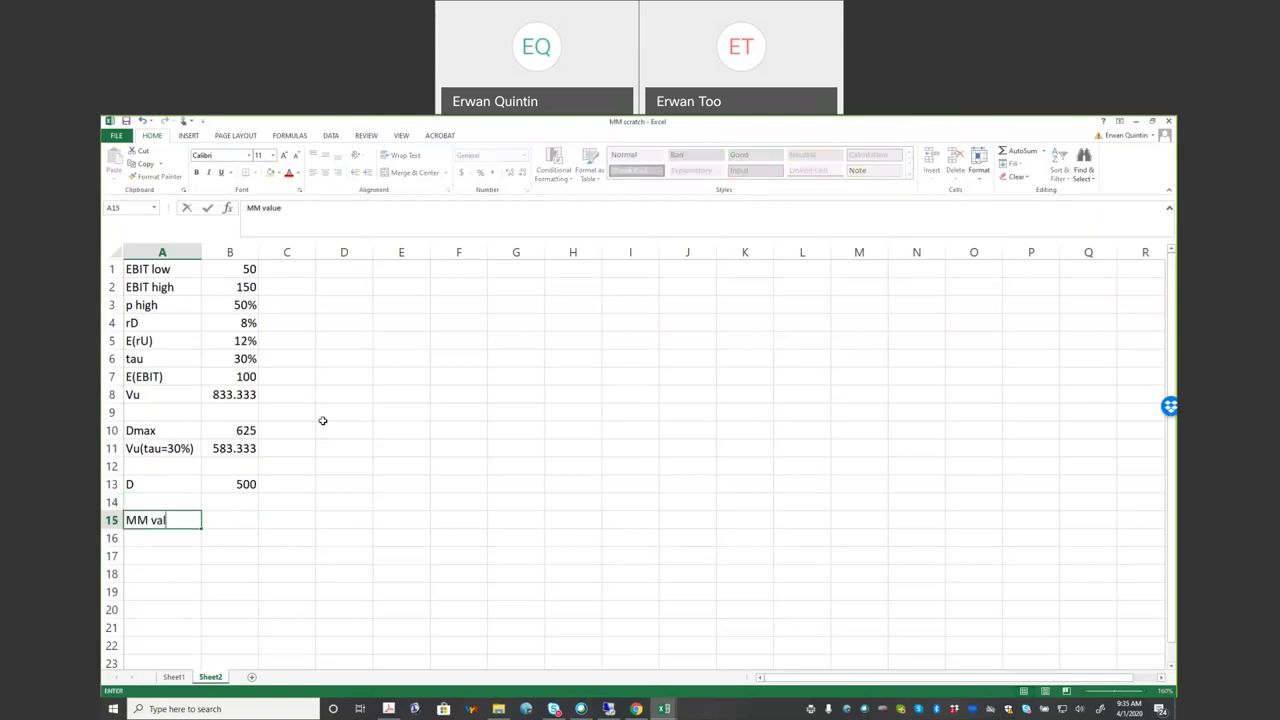
key(Return)
key(Up)
key(Right)
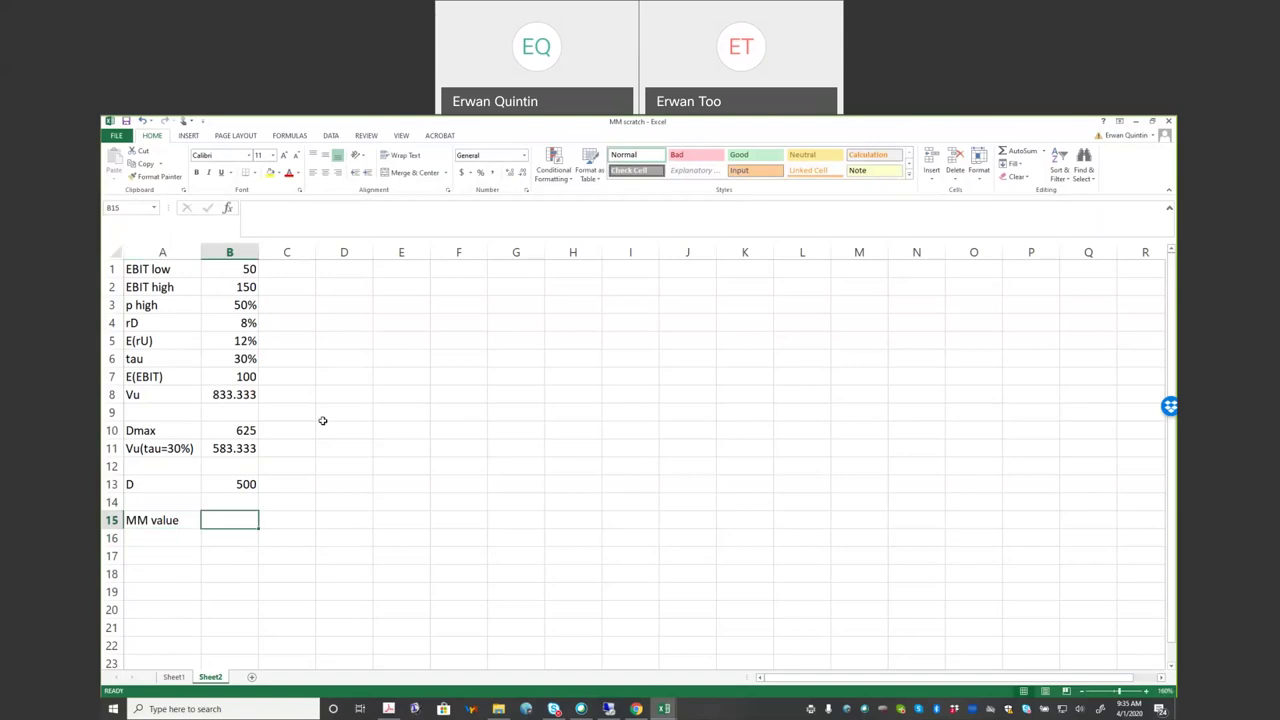
Step: Try computing the MM value in B15 with the formula =B13+B6*B13
text(=)
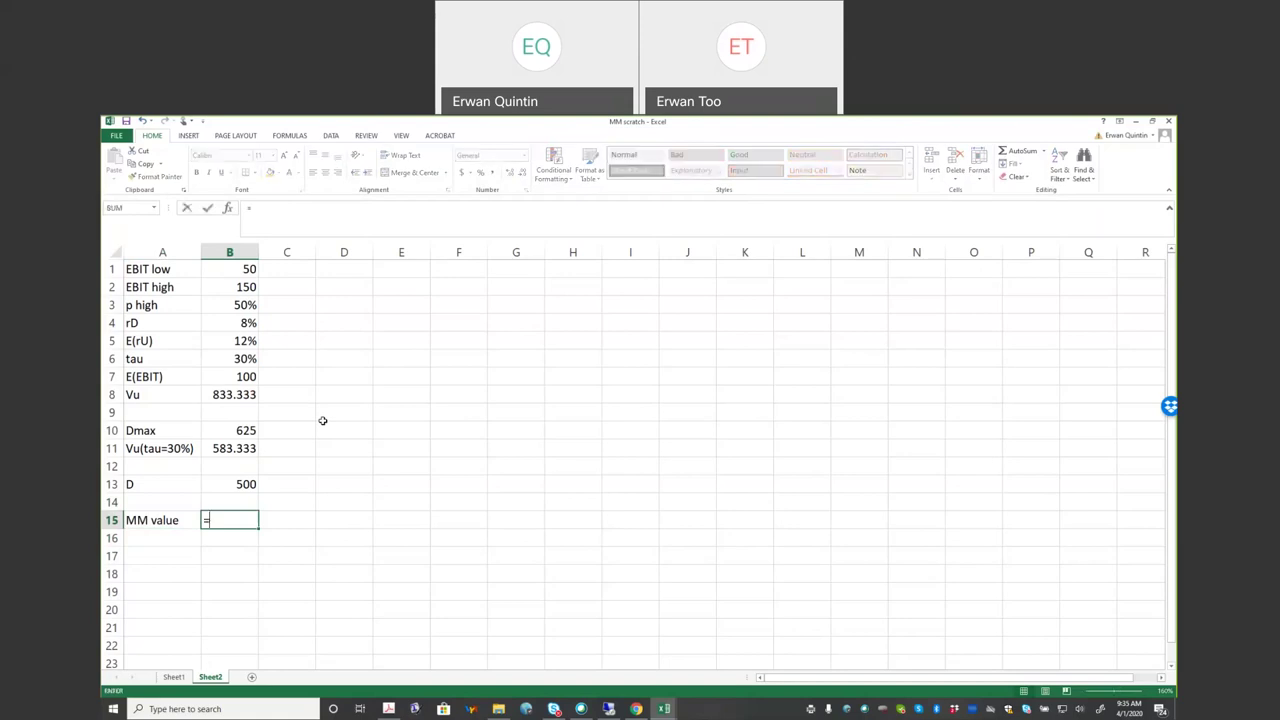
key(Up)
key(Up)
text(+)
click(233, 356)
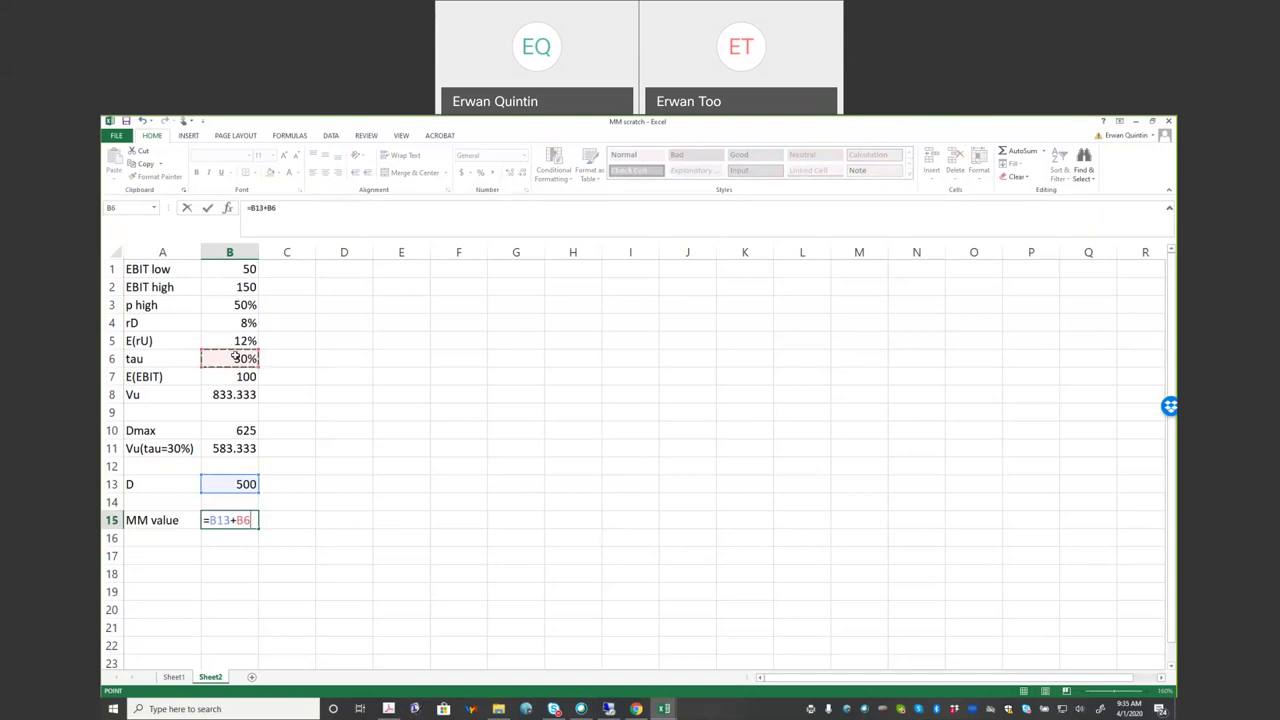
text(*)
click(246, 485)
key(Return)
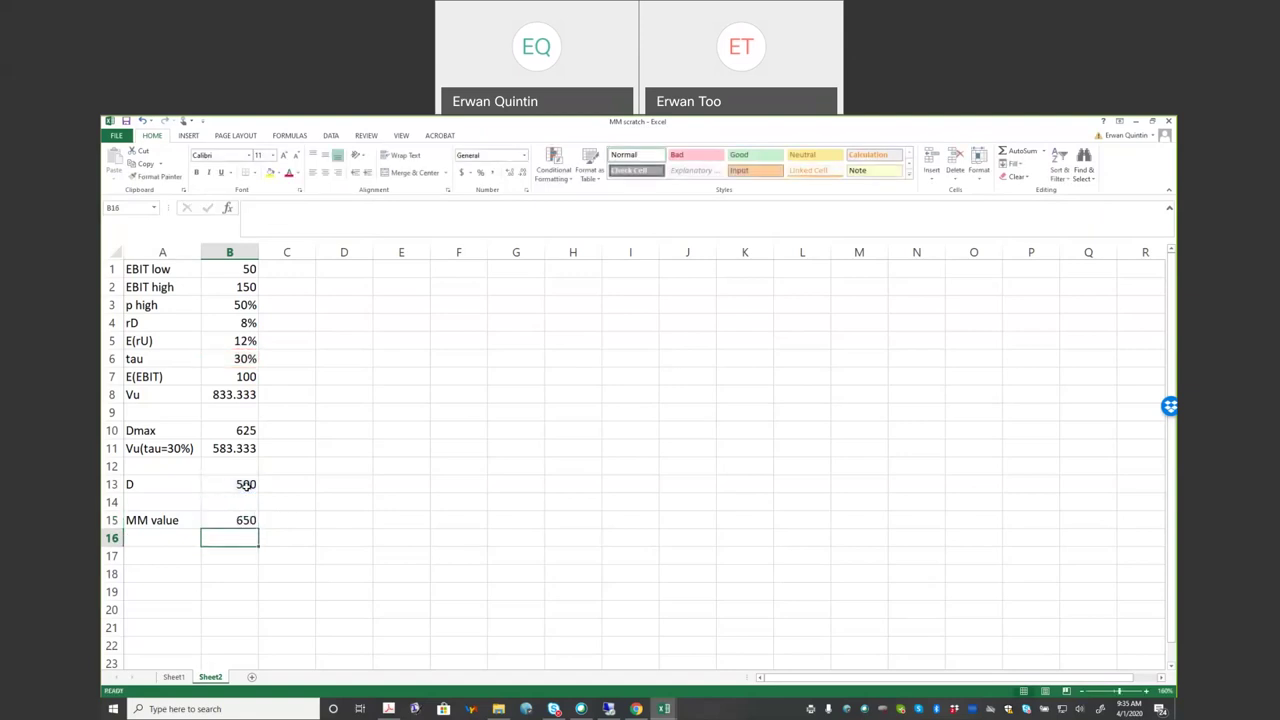
key(Up)
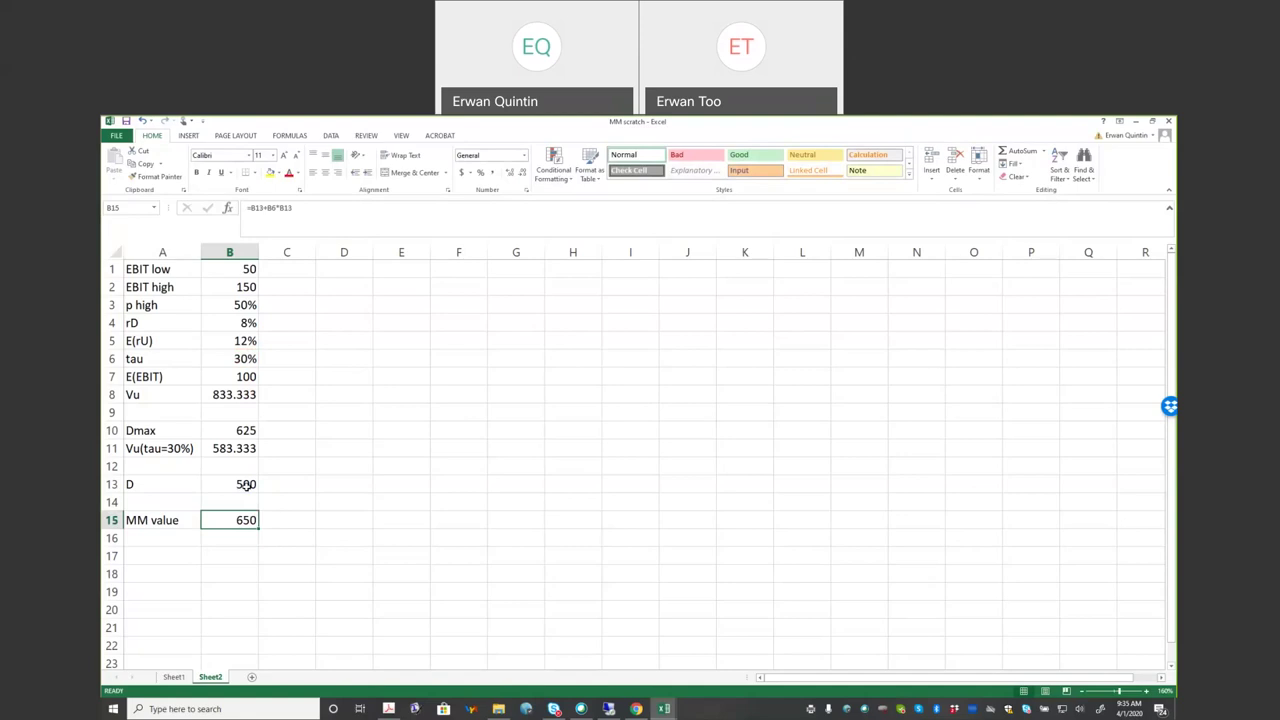
click(256, 207)
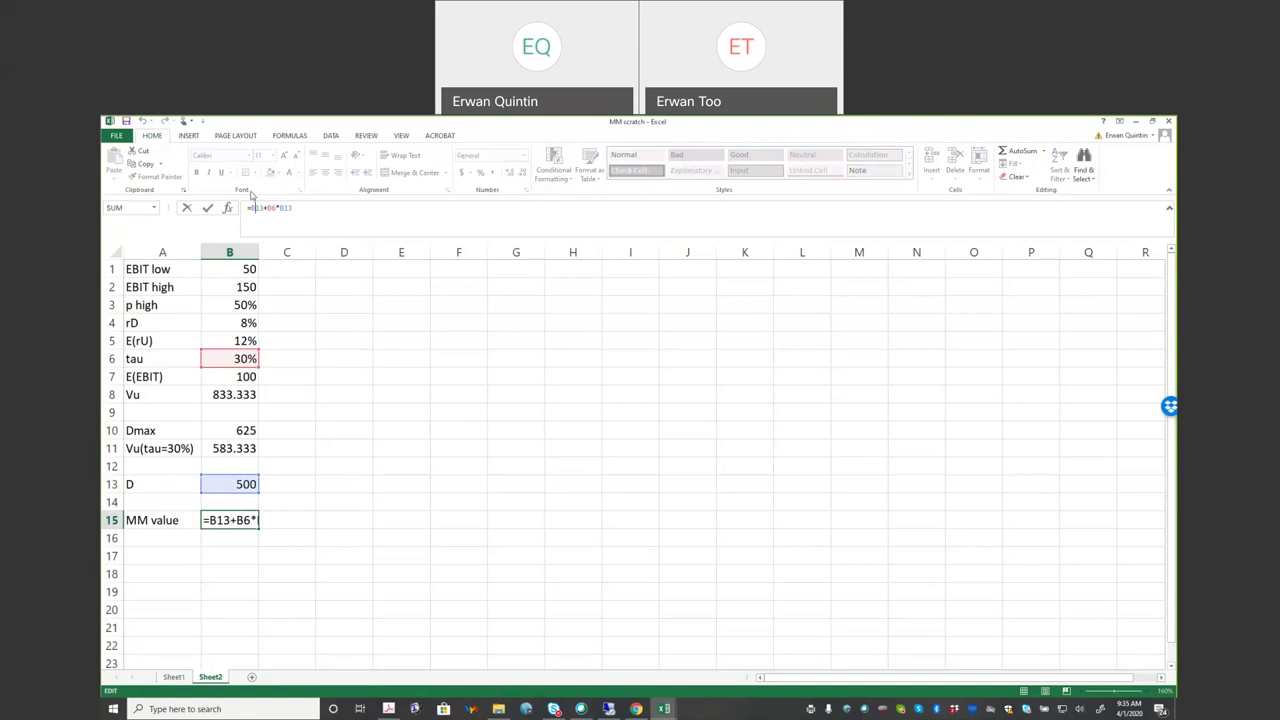
click(249, 517)
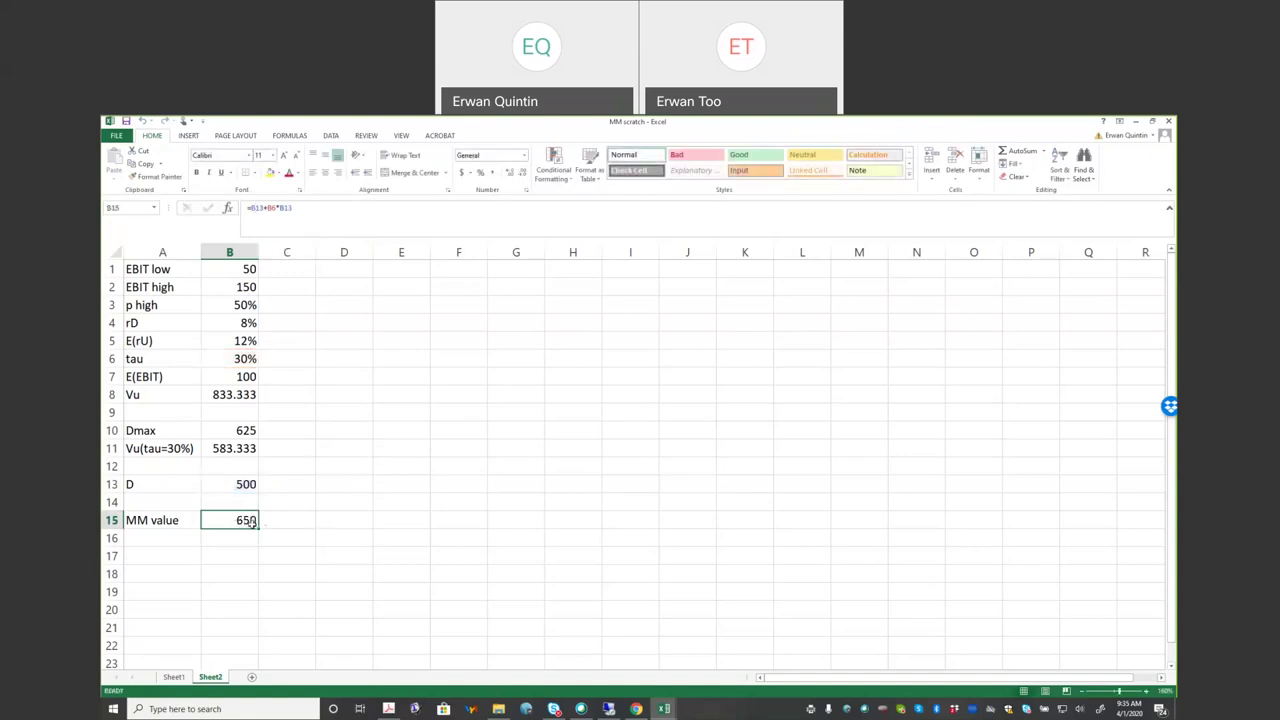
Step: Compute the MM value in B15 as taxed unlevered value plus tax shield, with the formula =B11+$B$6*B13
text(=)
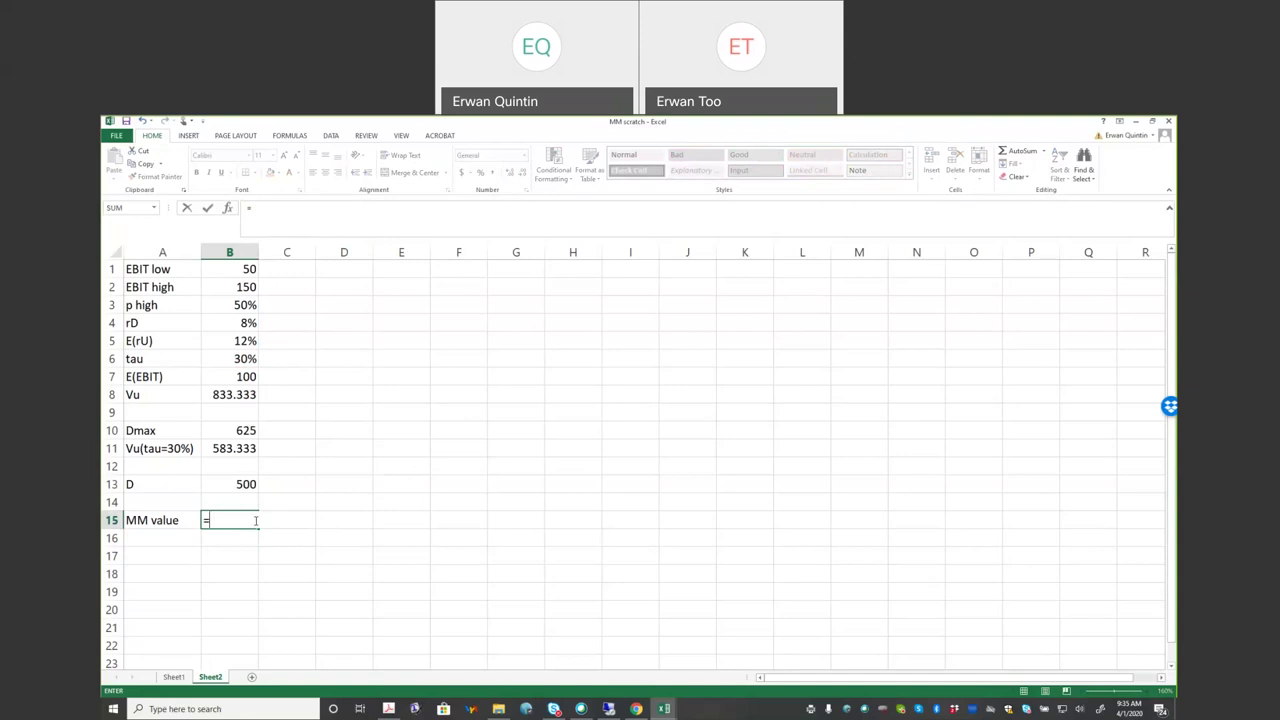
key(Up)
key(Up)
key(Up)
key(Up)
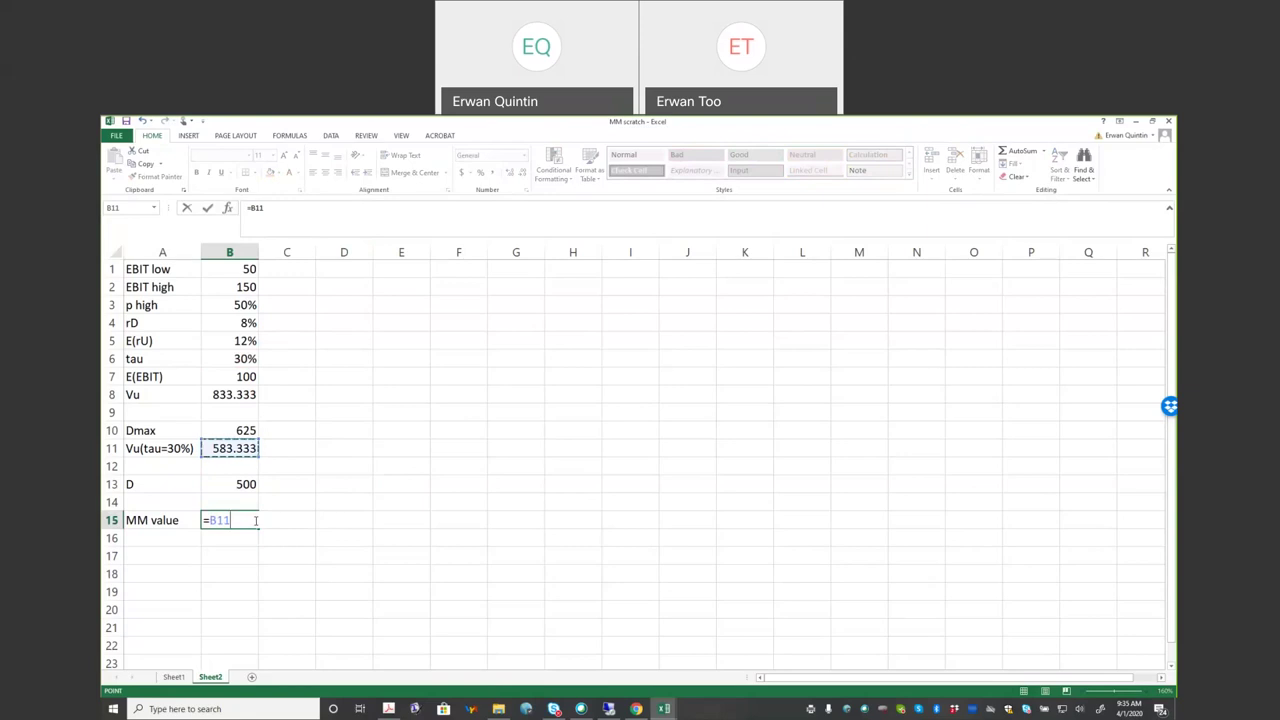
text(+)
click(236, 360)
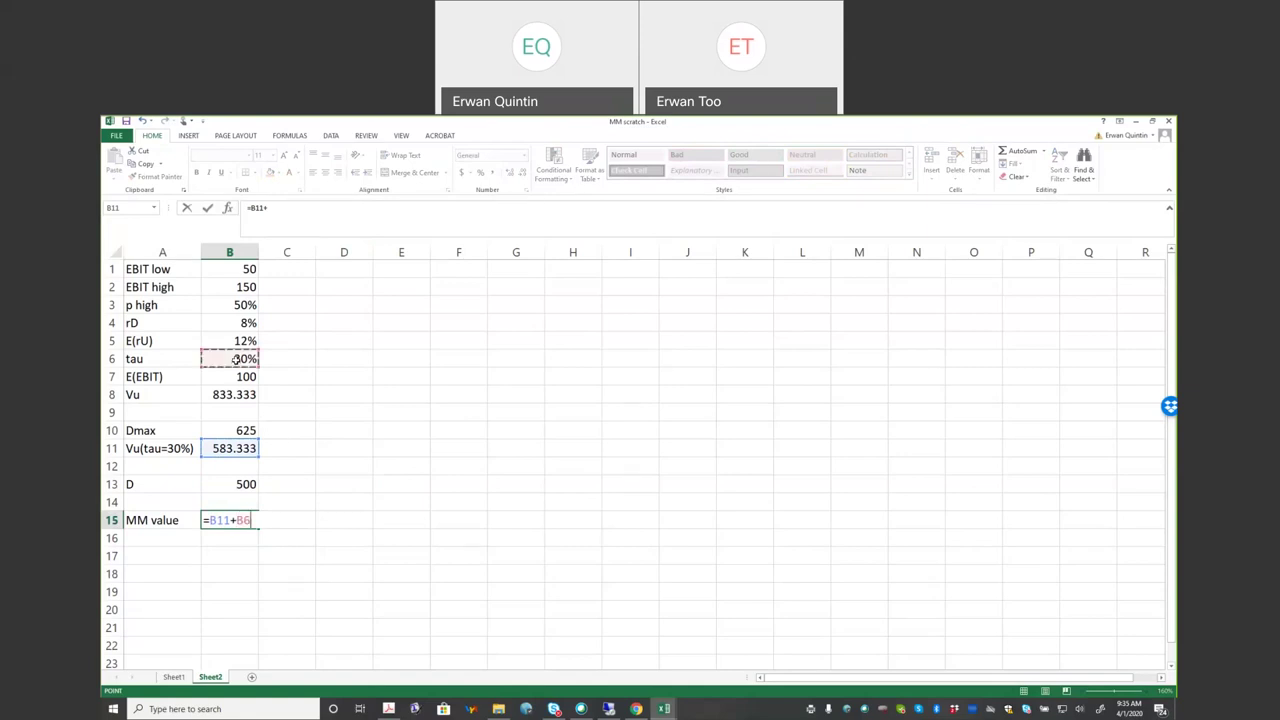
key(F4)
text(*)
click(250, 486)
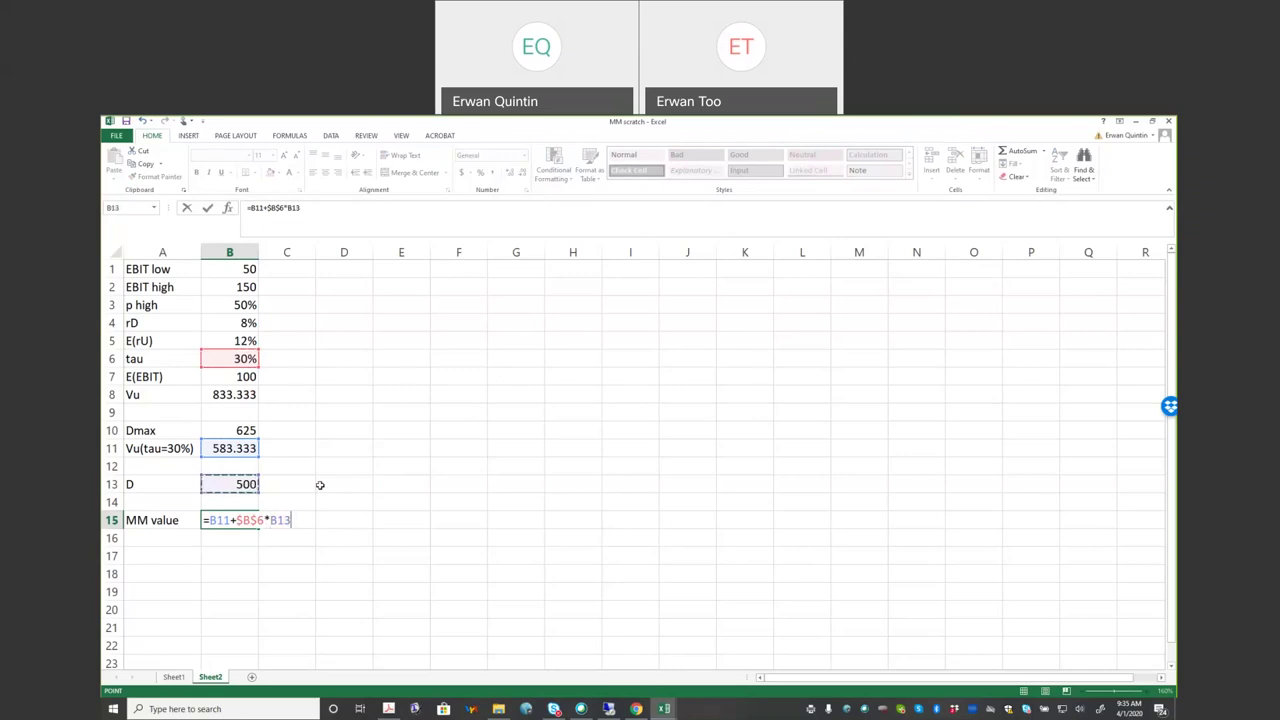
key(Return)
key(Up)
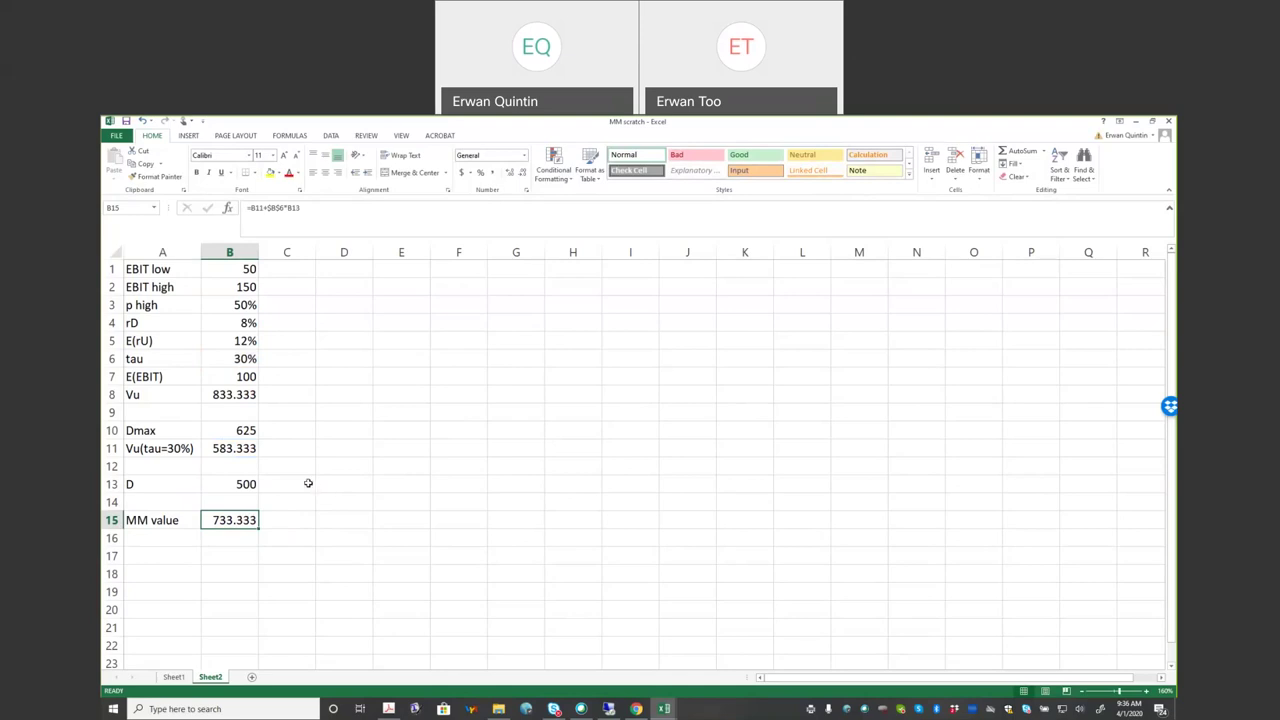
Step: Number the years of a debt schedule from 1 to 10 in F4:F13
click(258, 484)
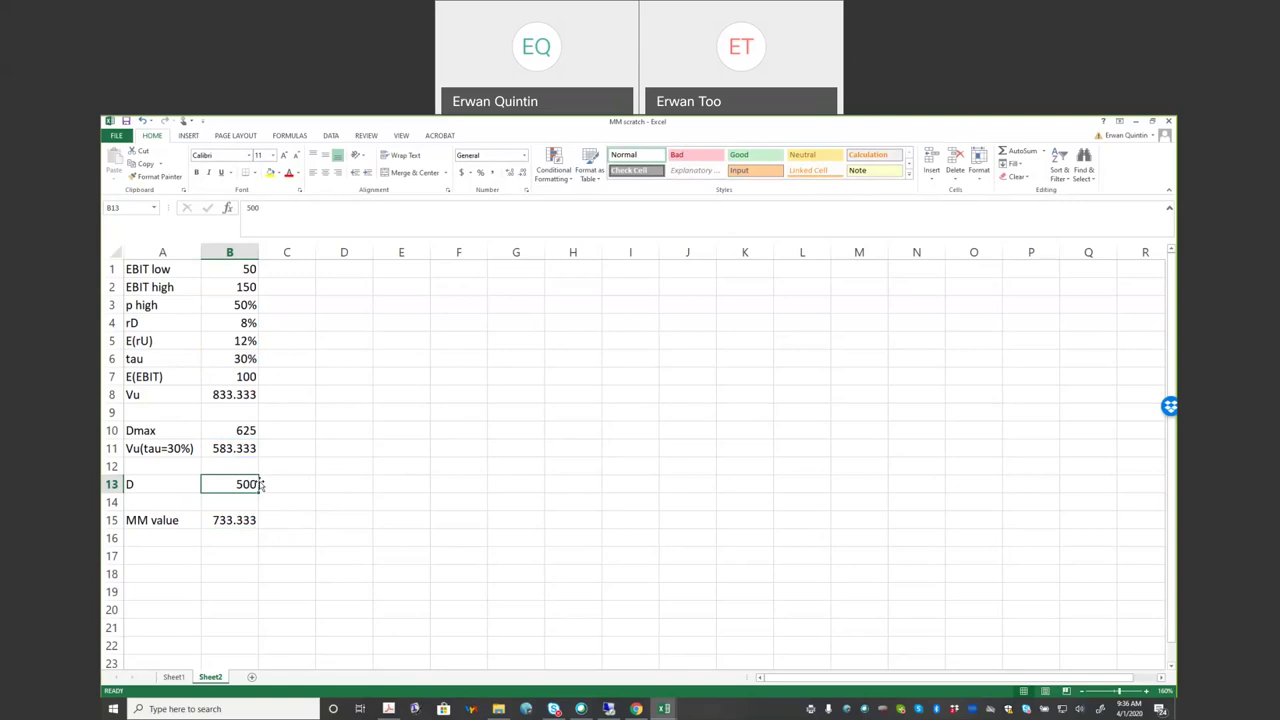
click(457, 310)
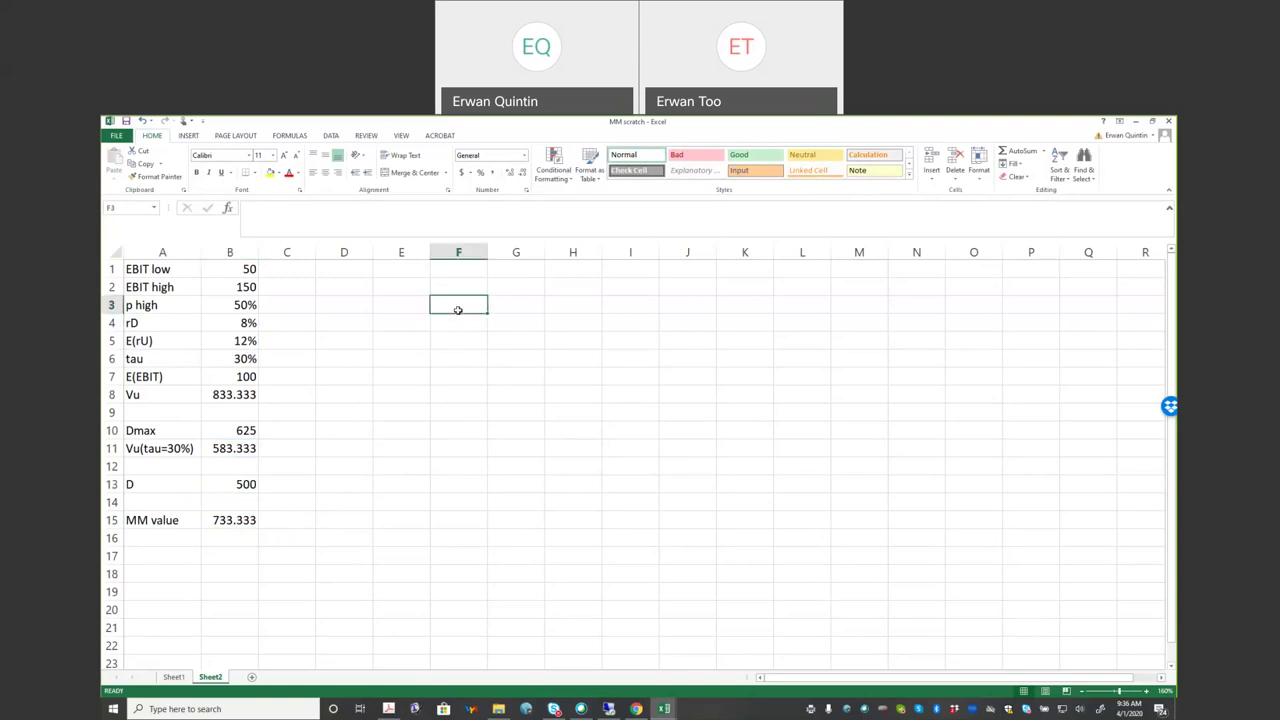
key(Down)
text(1)
key(Return)
text(2)
key(Return)
drag(483, 322, 487, 486)
click(506, 471)
Step: Head G3 of the schedule as D and link the first-year debt in G4 to the debt level in B13
click(534, 299)
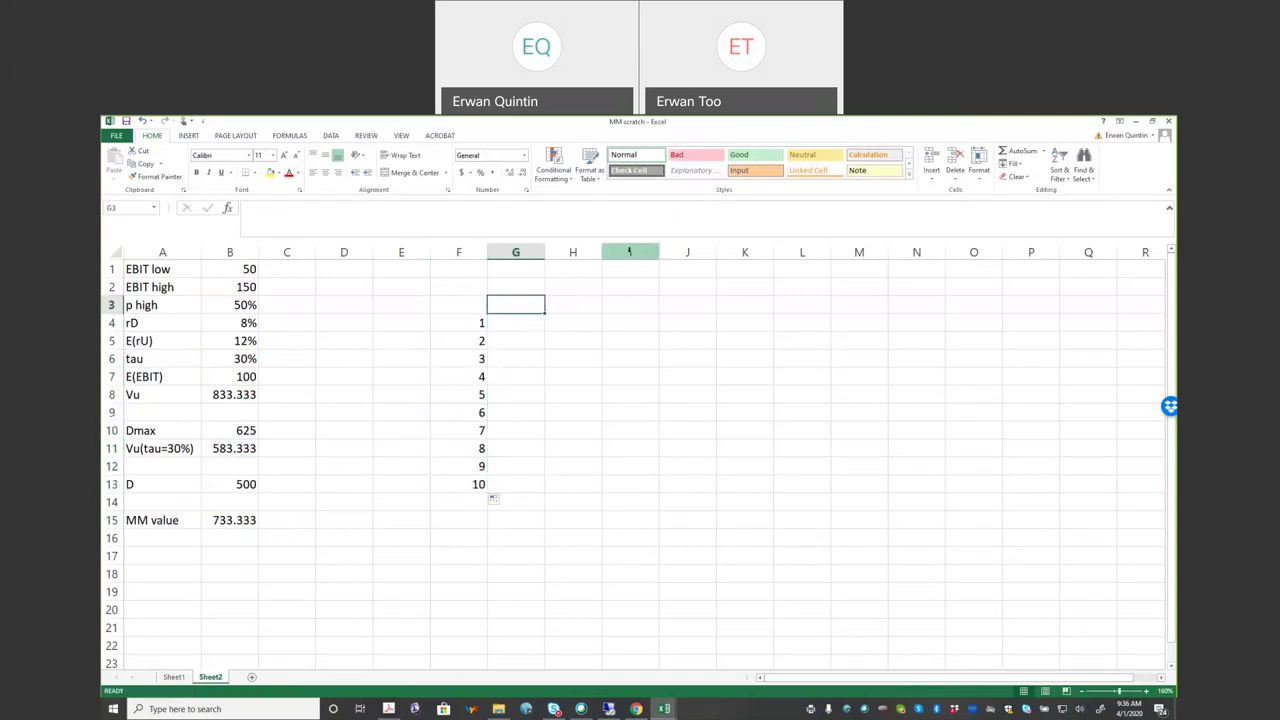
text(D)
key(Return)
key(Up)
key(Down)
text(=)
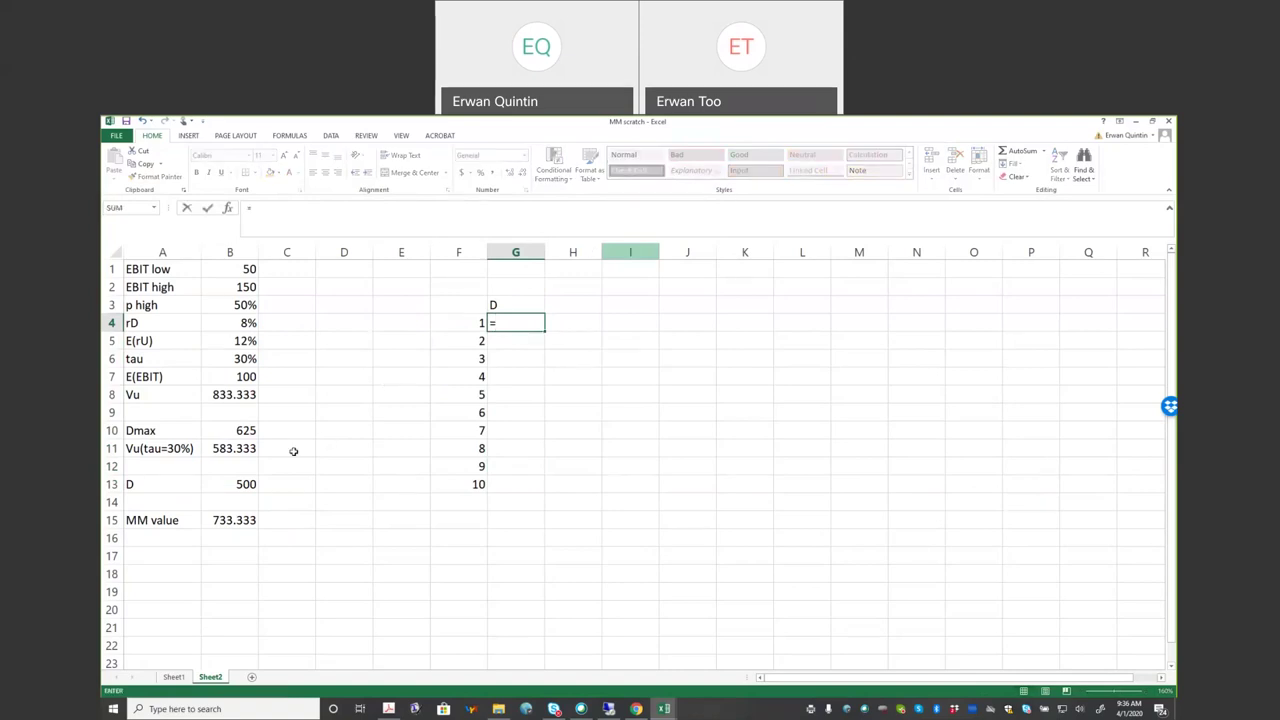
click(247, 482)
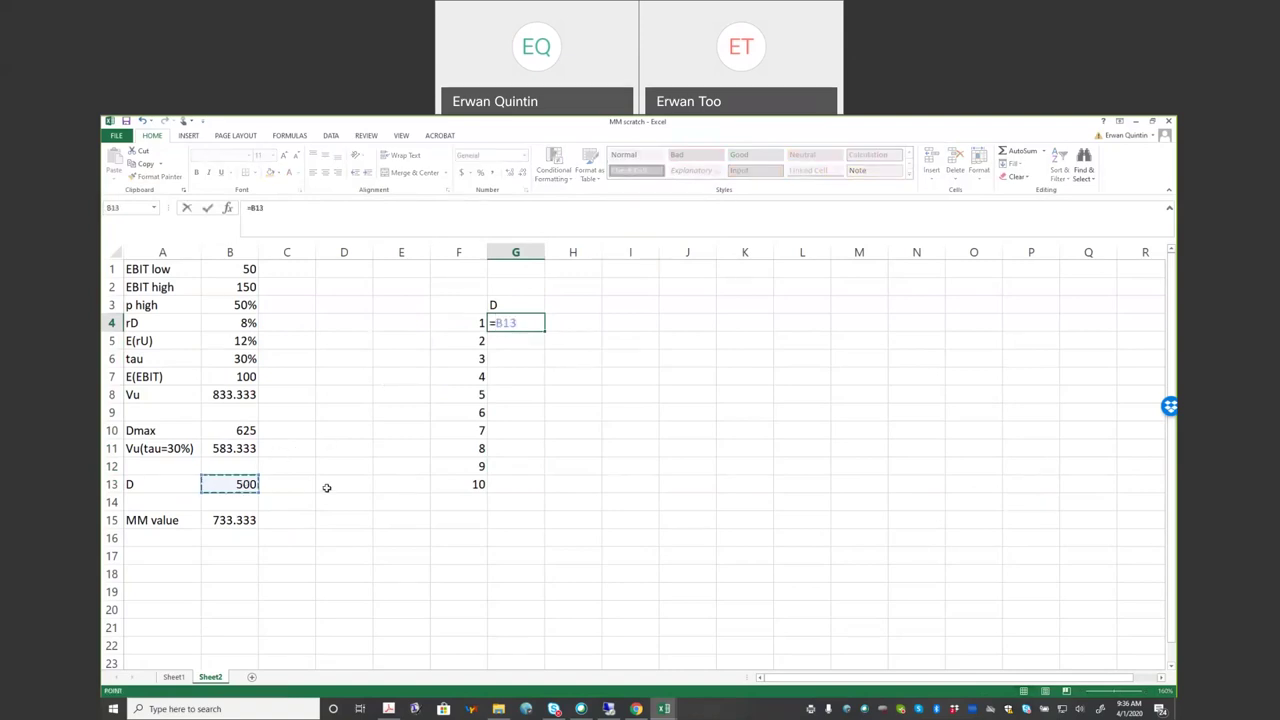
key(Return)
Step: Head H3 as Interest and compute first-year interest in H4 as G4 times rD, keeping the B4 reference fixed
key(Up)
key(Up)
key(Right)
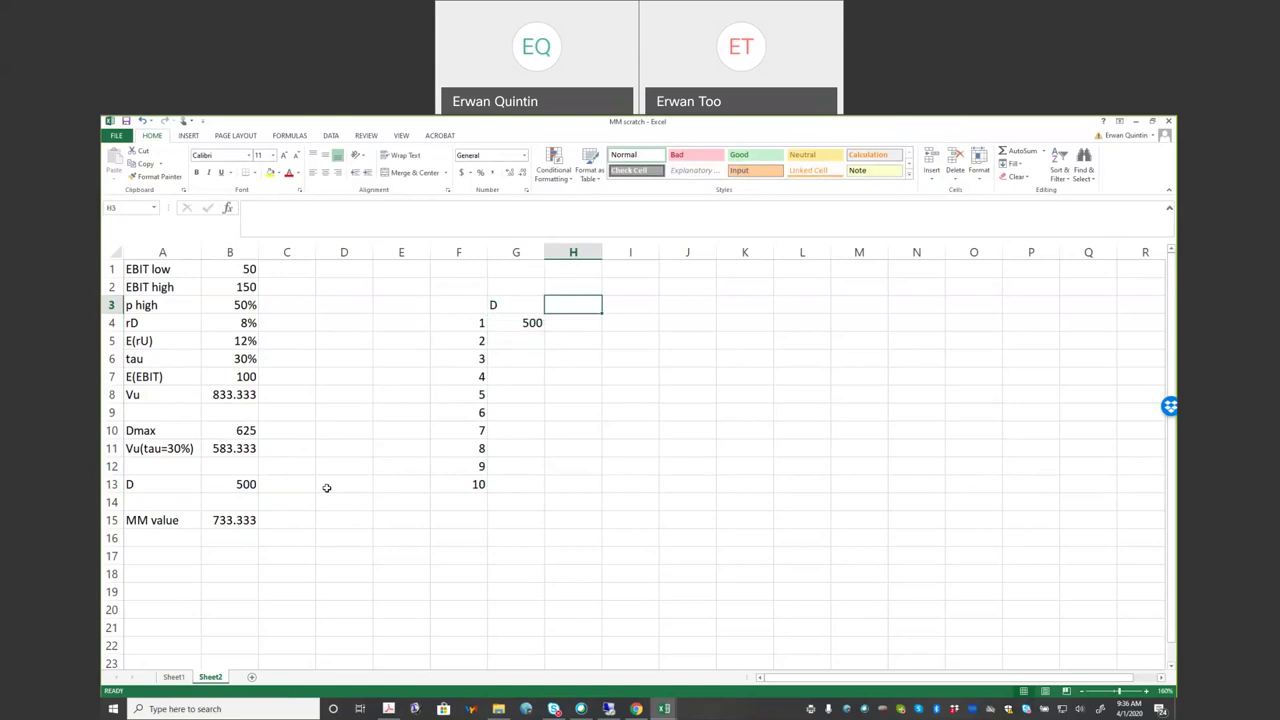
text(Intersest)
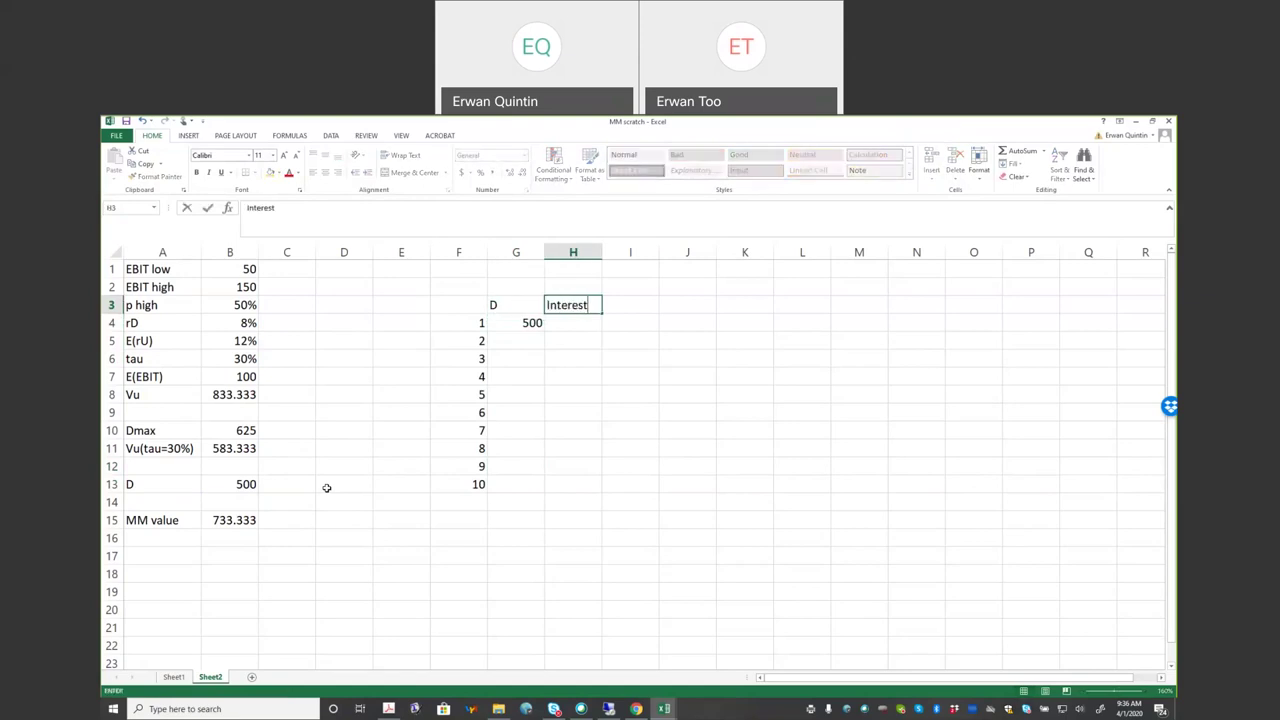
key(Return)
text(=)
key(Left)
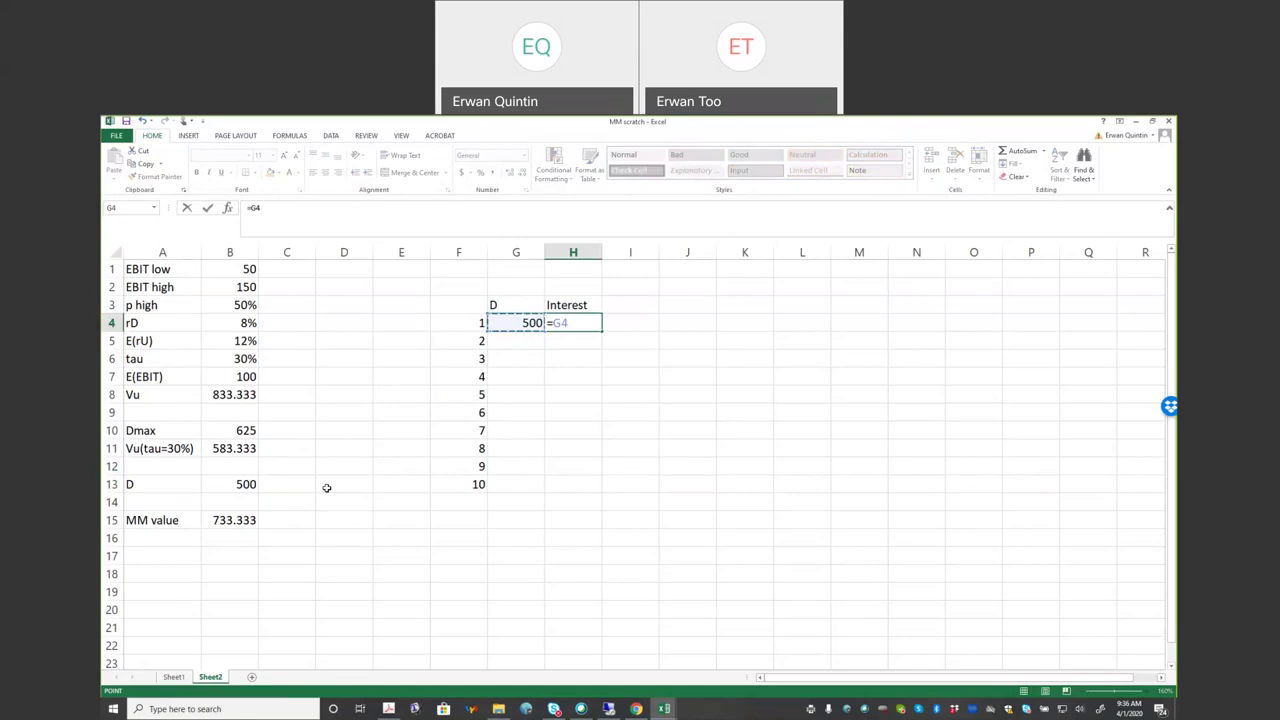
text(*)
click(241, 325)
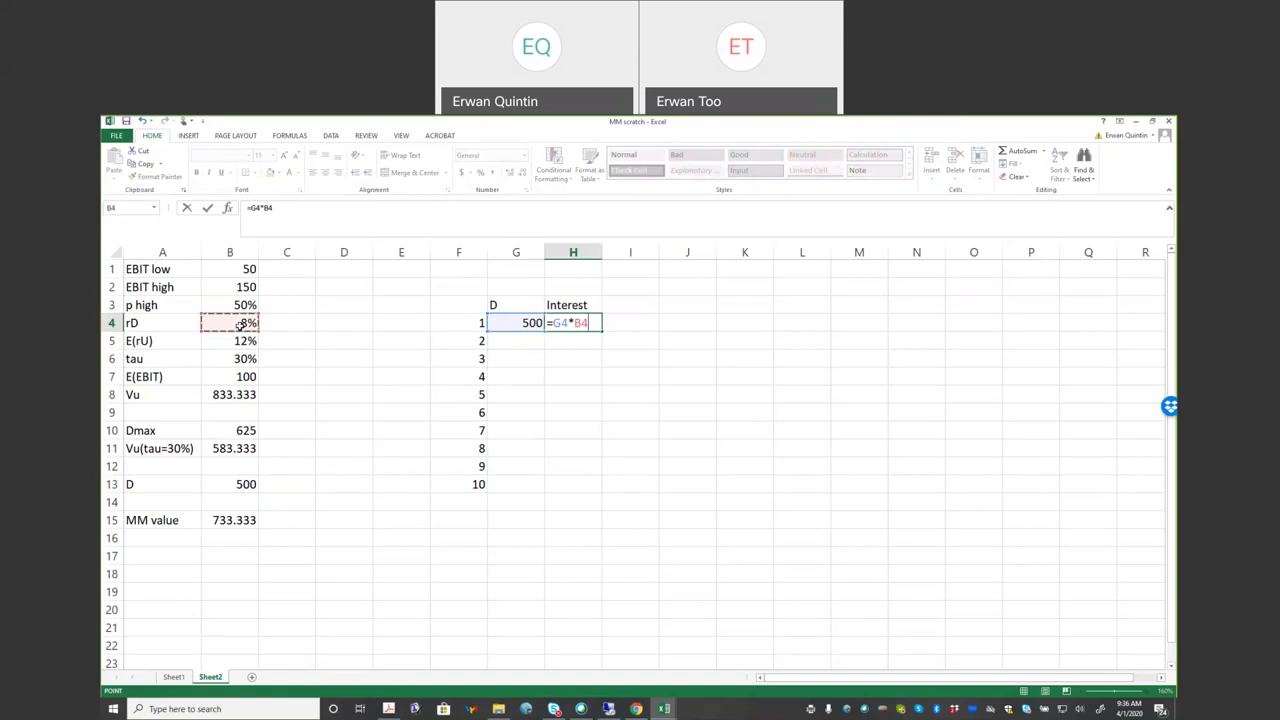
key(Return)
Step: Add the column heading Payment in I3 of the debt schedule
key(Up)
key(Right)
key(Up)
text(Paymenbt)
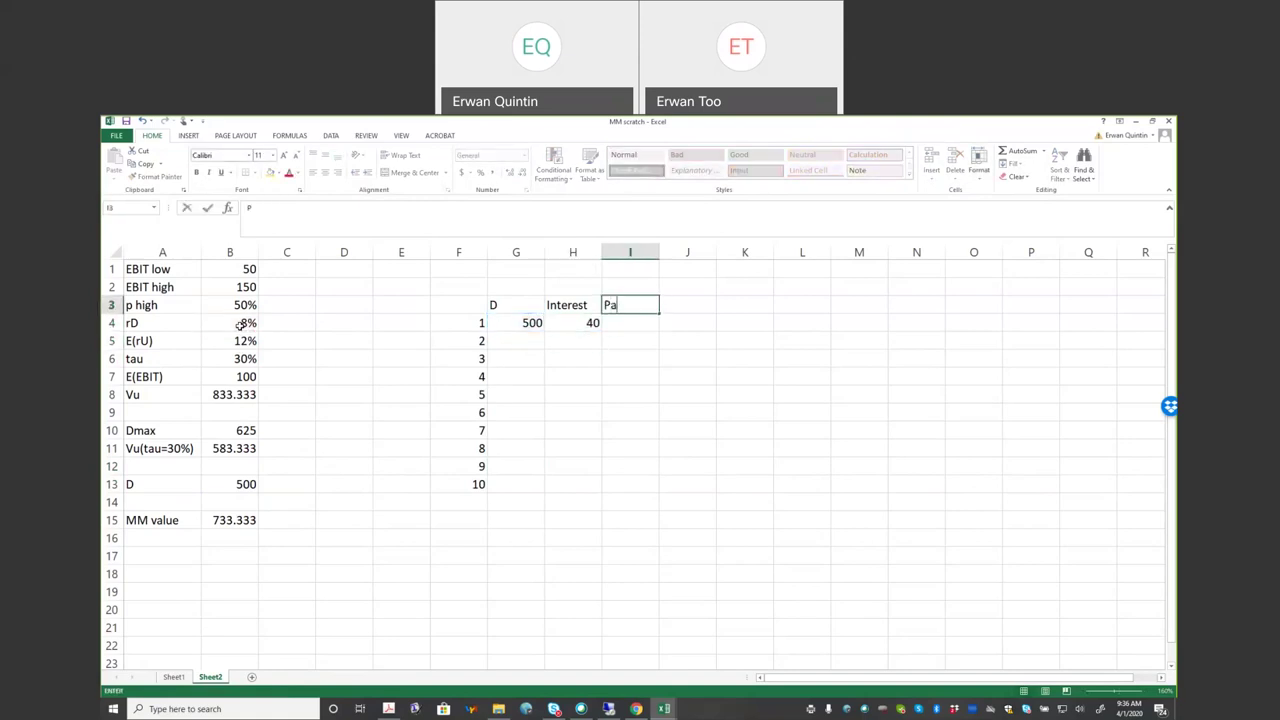
key(BackSpace)
key(BackSpace)
text(t)
key(Return)
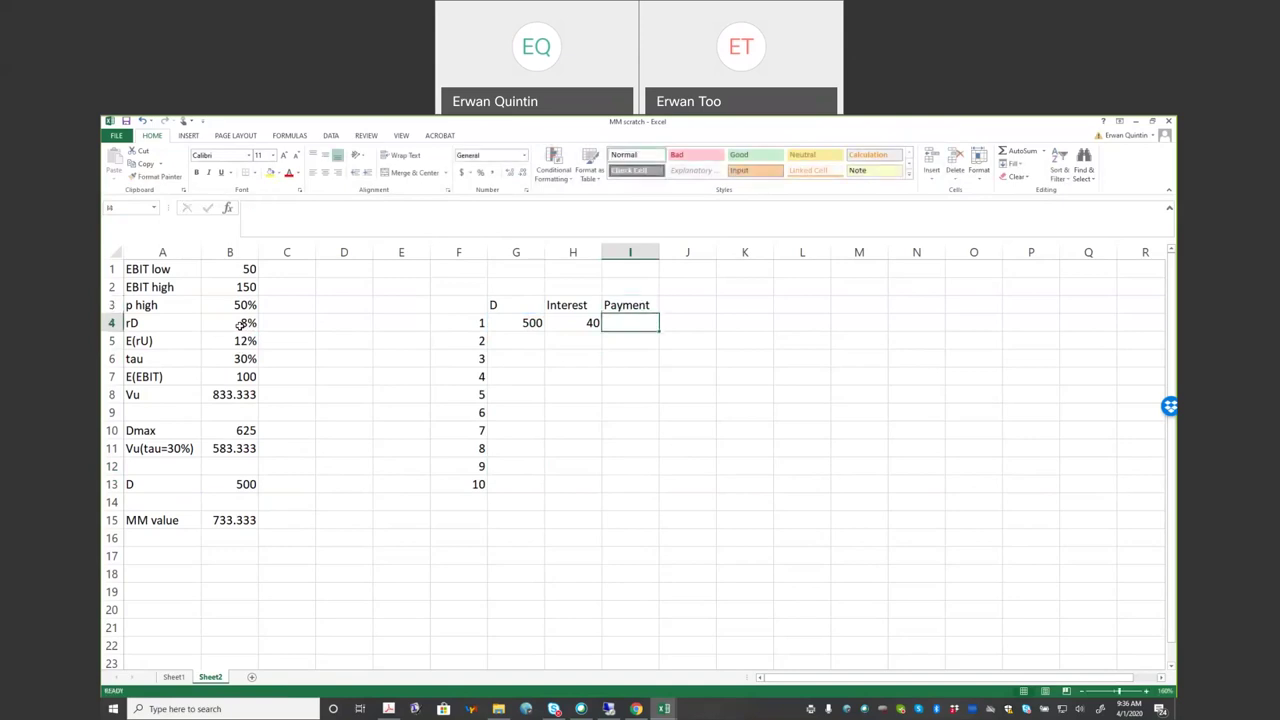
Step: Compute the annual loan payment in I4 with PMT, using rate $B$4, 10 periods and present value -$B$13
text(=pmt()
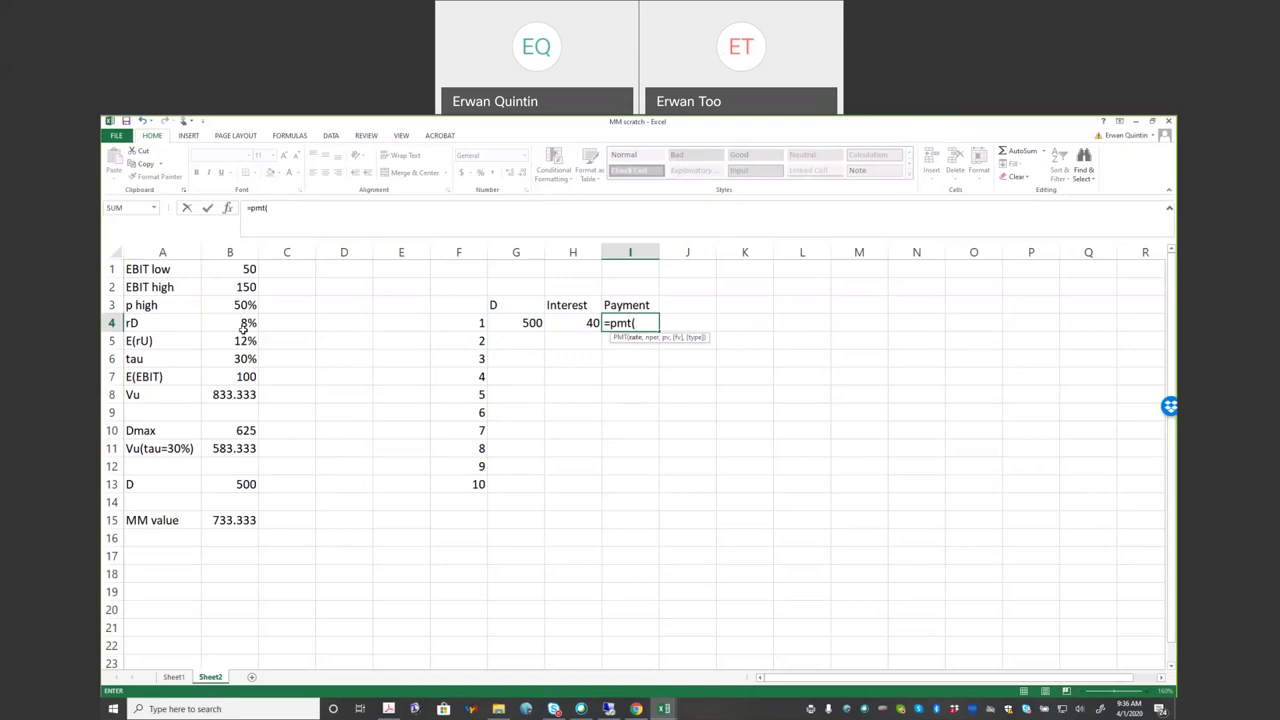
click(241, 327)
key(F4)
text(,)
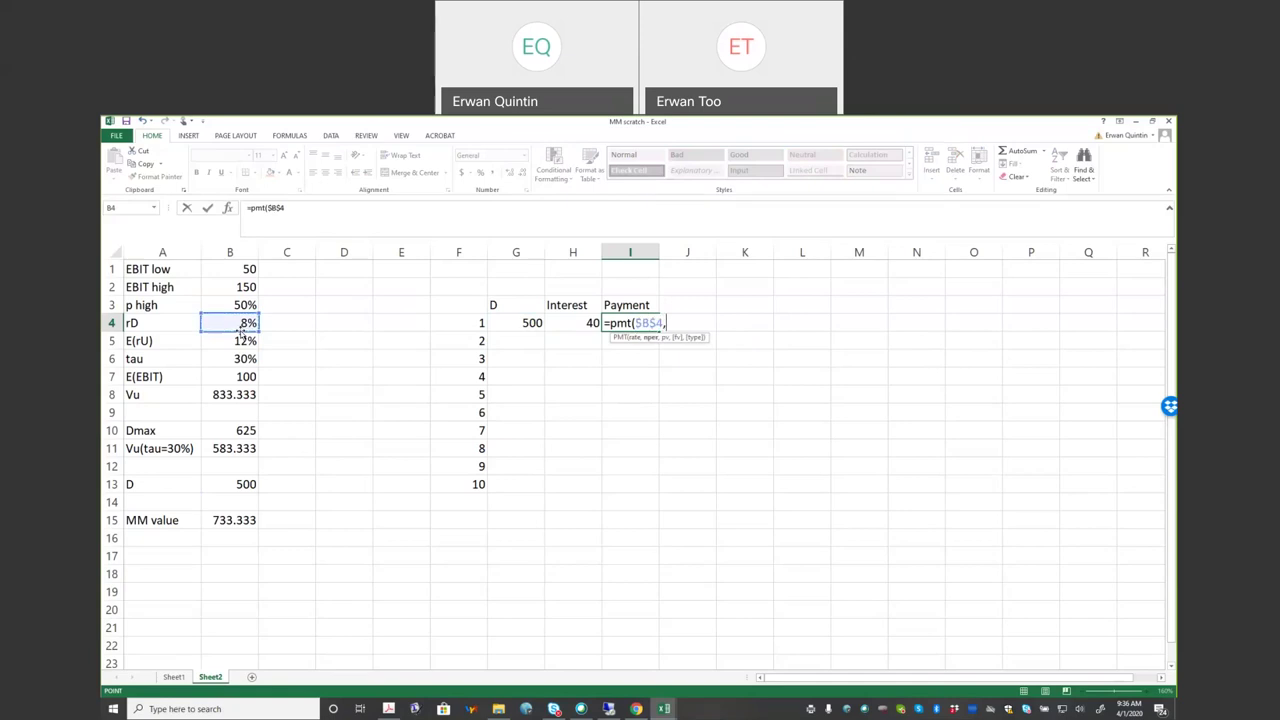
text(10,-)
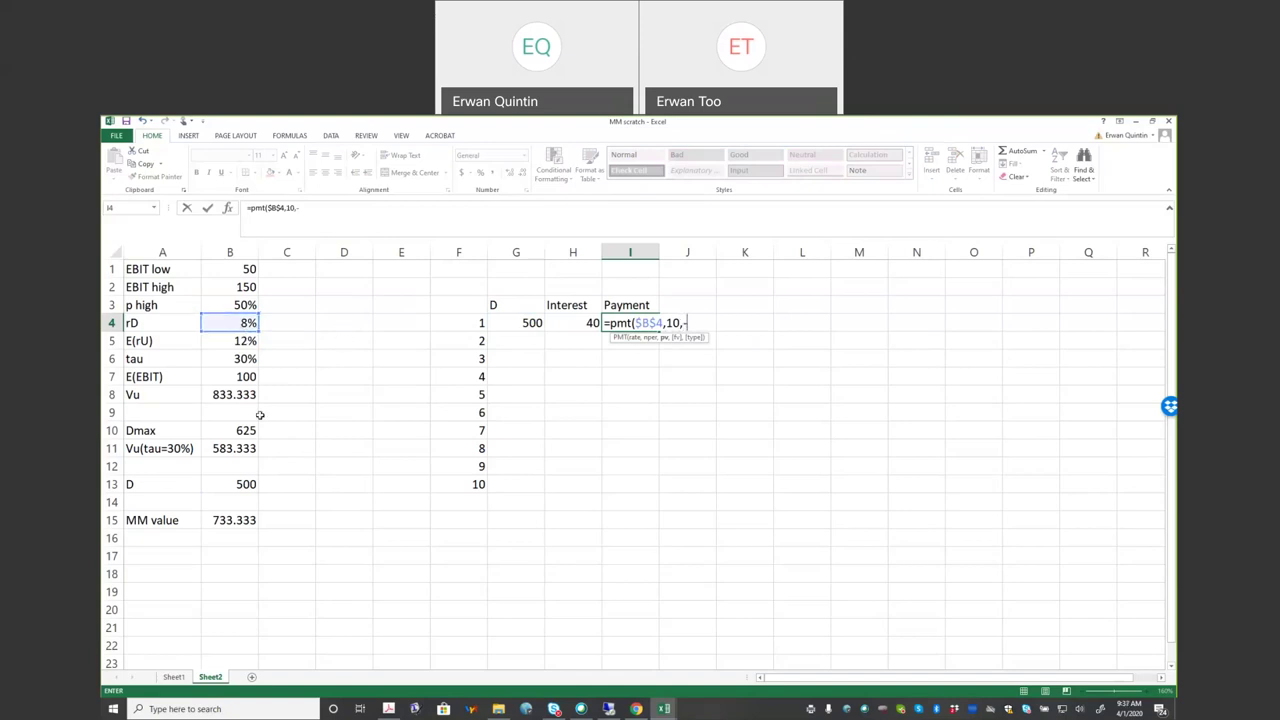
click(248, 490)
key(F4)
key(Return)
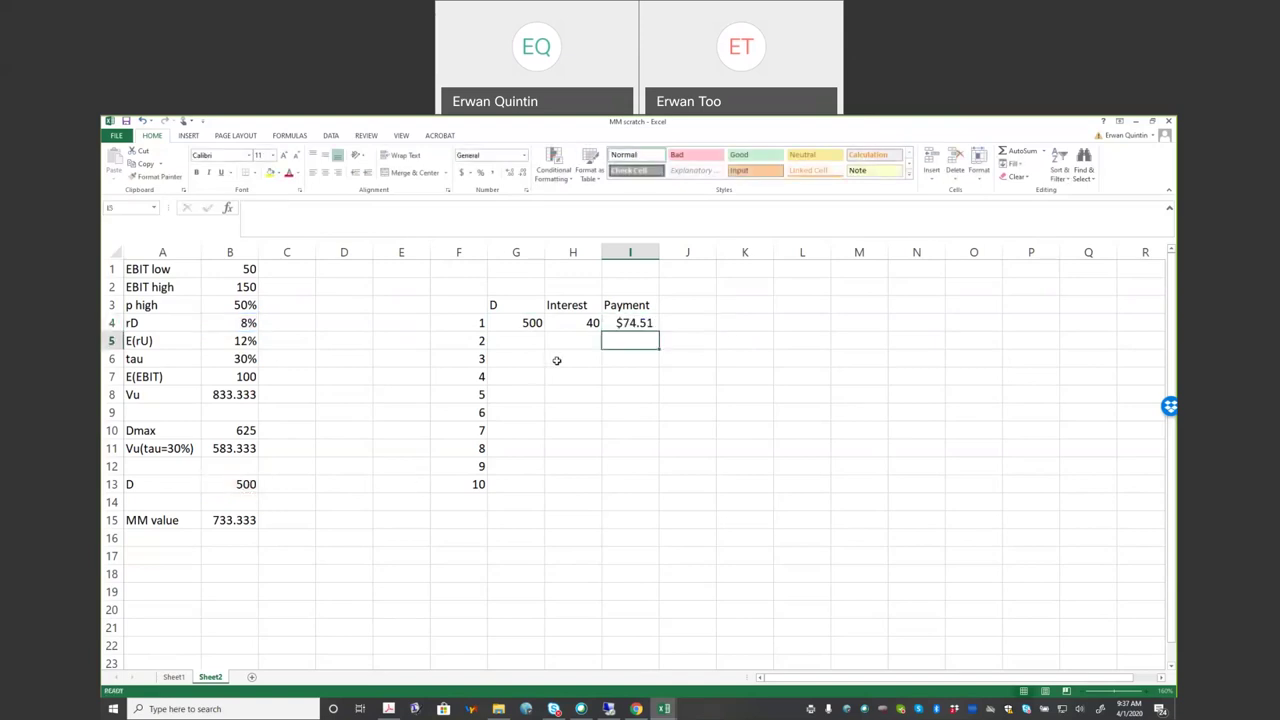
Step: Compute the year 2 debt balance in G5 with the formula =G4+H4-I4
click(531, 338)
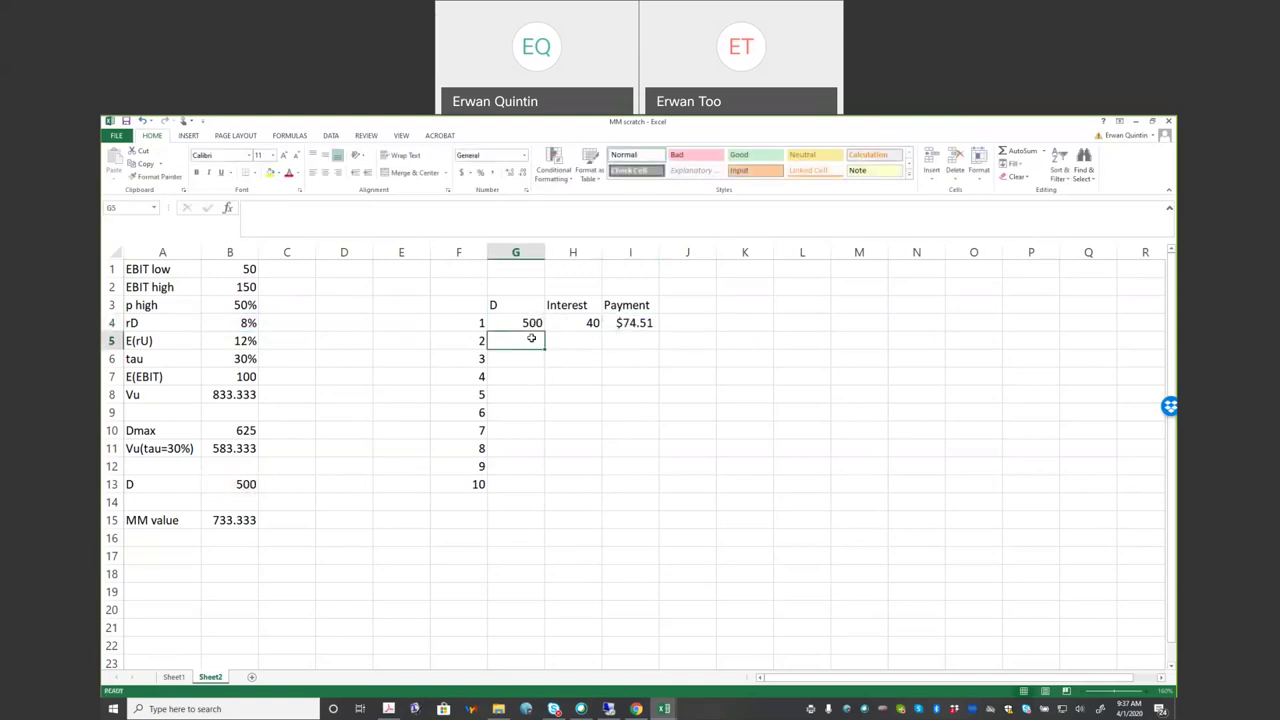
text(=)
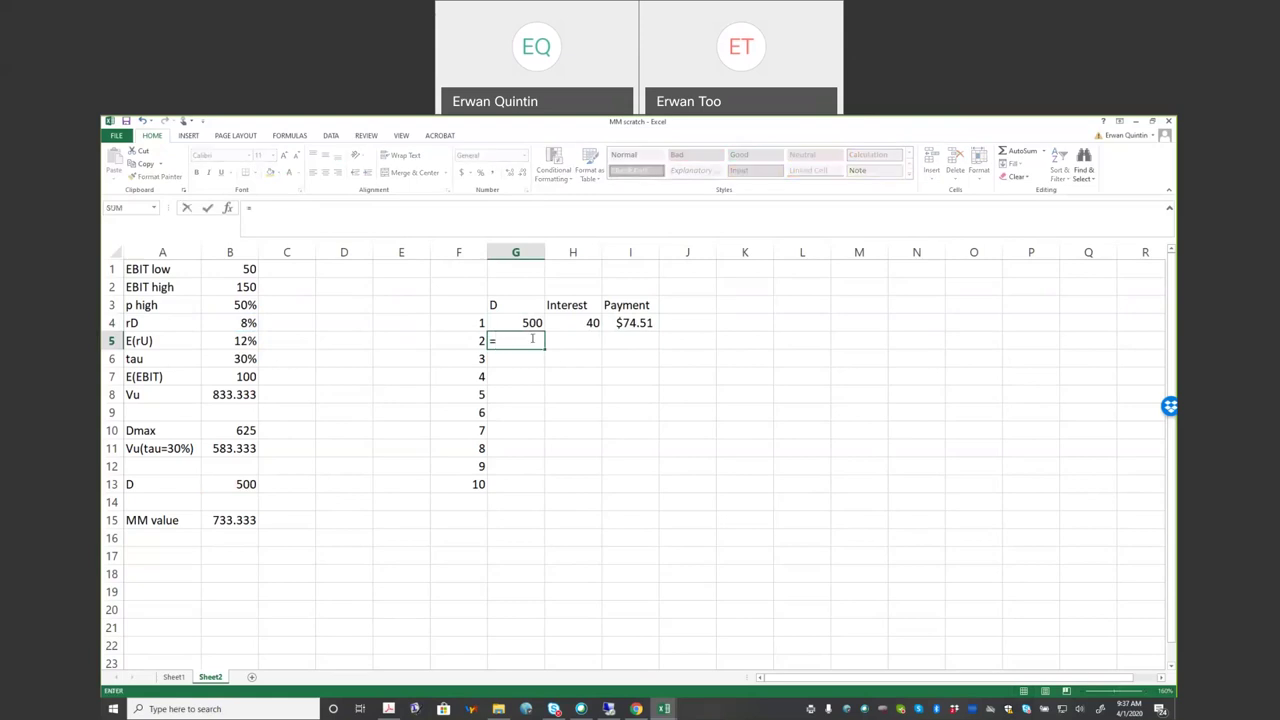
key(Up)
text(+)
key(Up)
key(Right)
text(-)
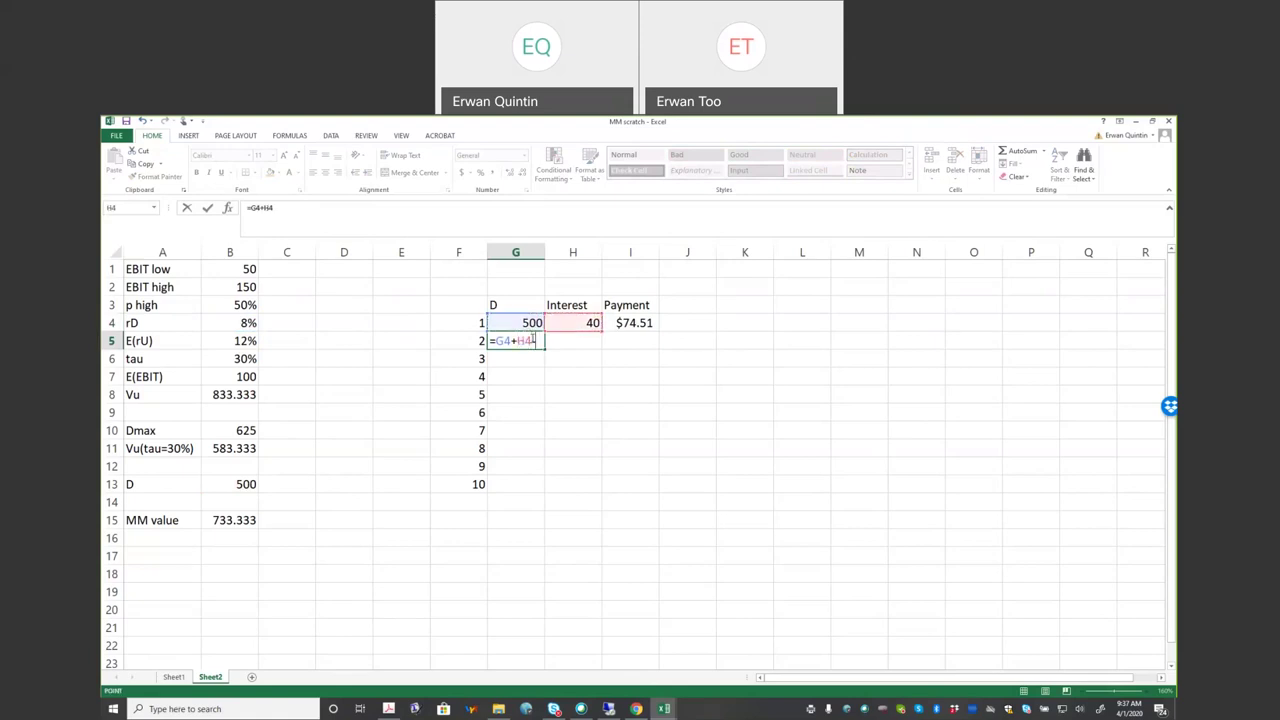
key(Up)
key(Up)
key(Down)
key(Right)
key(Right)
key(Return)
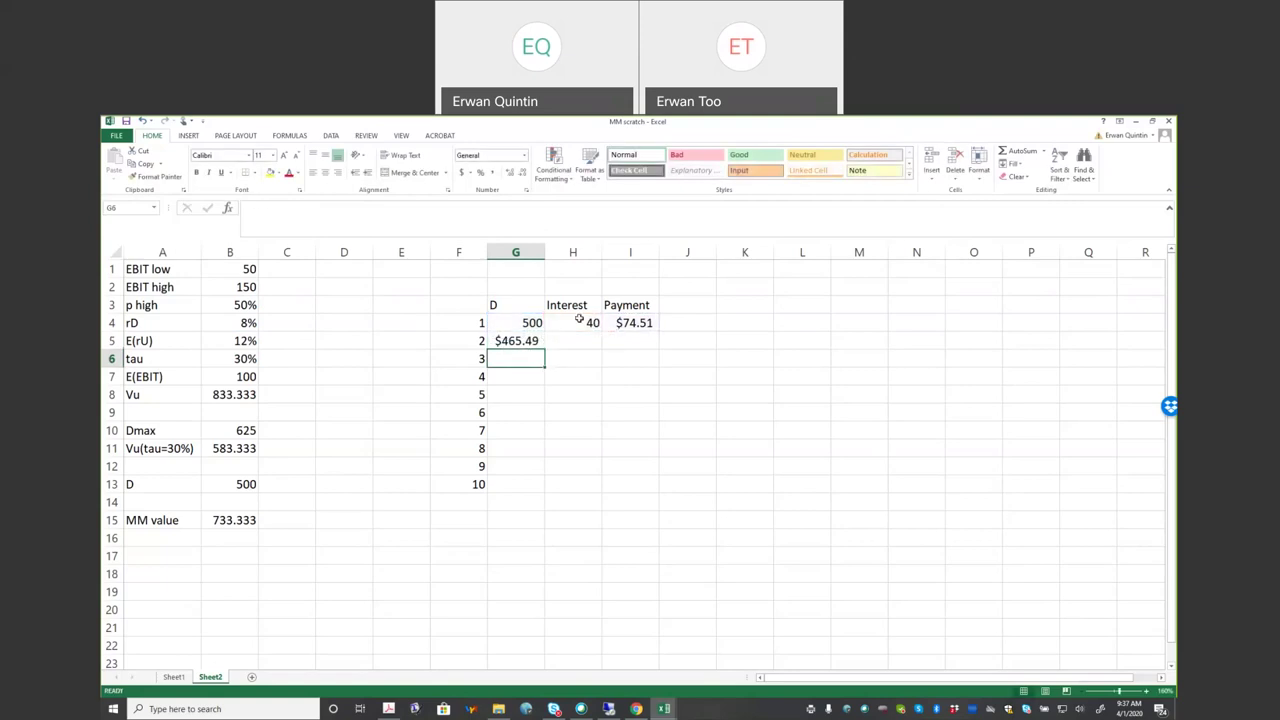
Step: Copy the interest formula from H4 into H5 and set the year 2 payment in I5 to =I4
click(580, 320)
drag(602, 341, 603, 352)
click(623, 343)
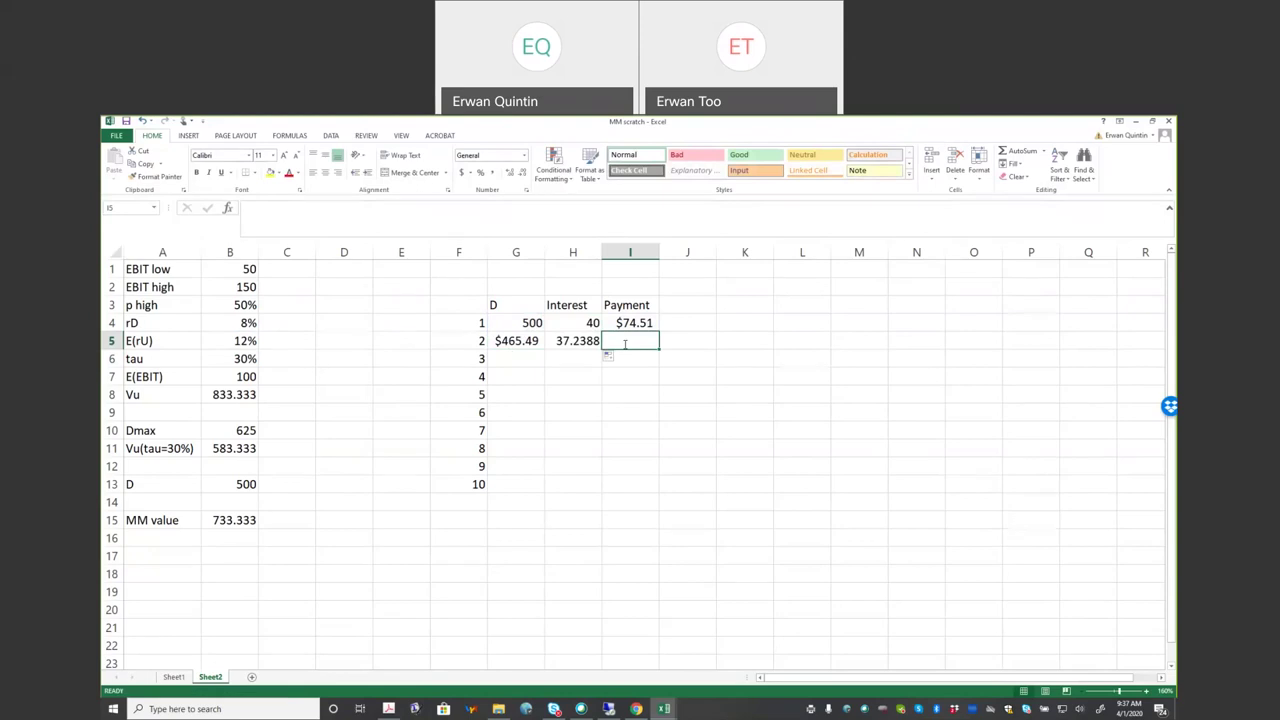
text(=)
key(Up)
key(Return)
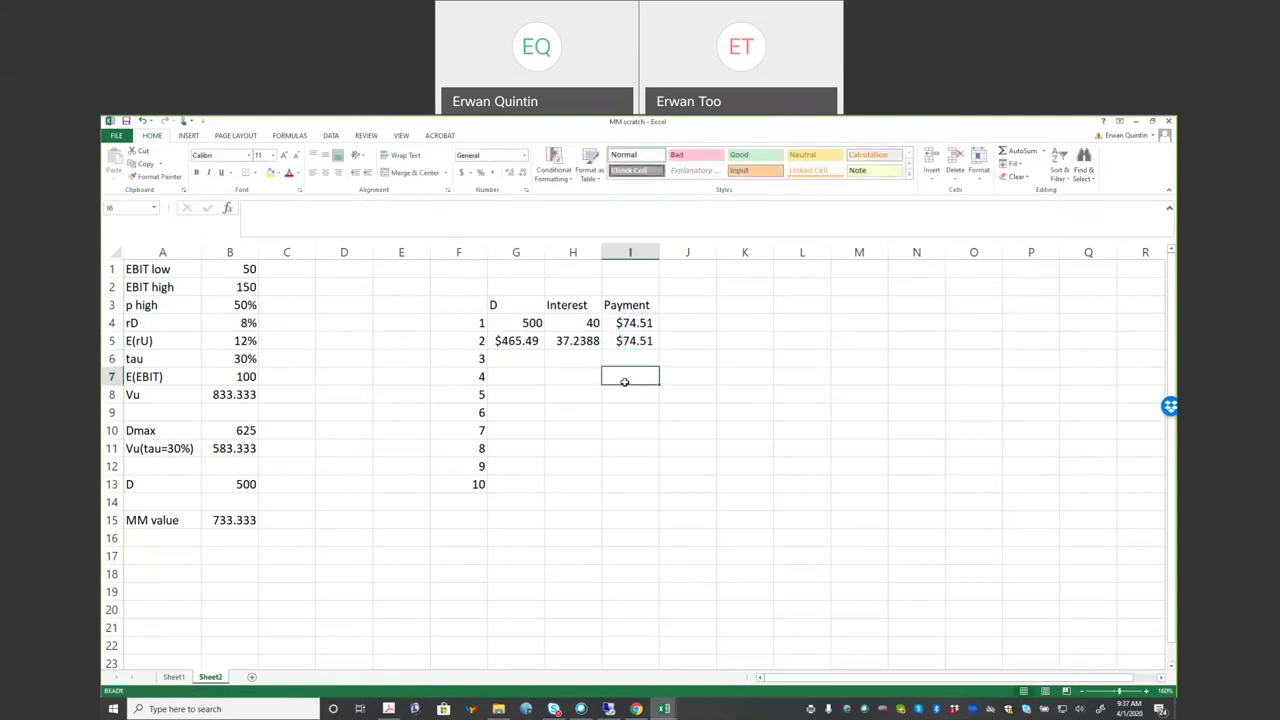
Step: Fill the year 2 formulas in G5:I5 down through year 10 in row 13
click(531, 341)
drag(531, 341, 663, 497)
click(702, 450)
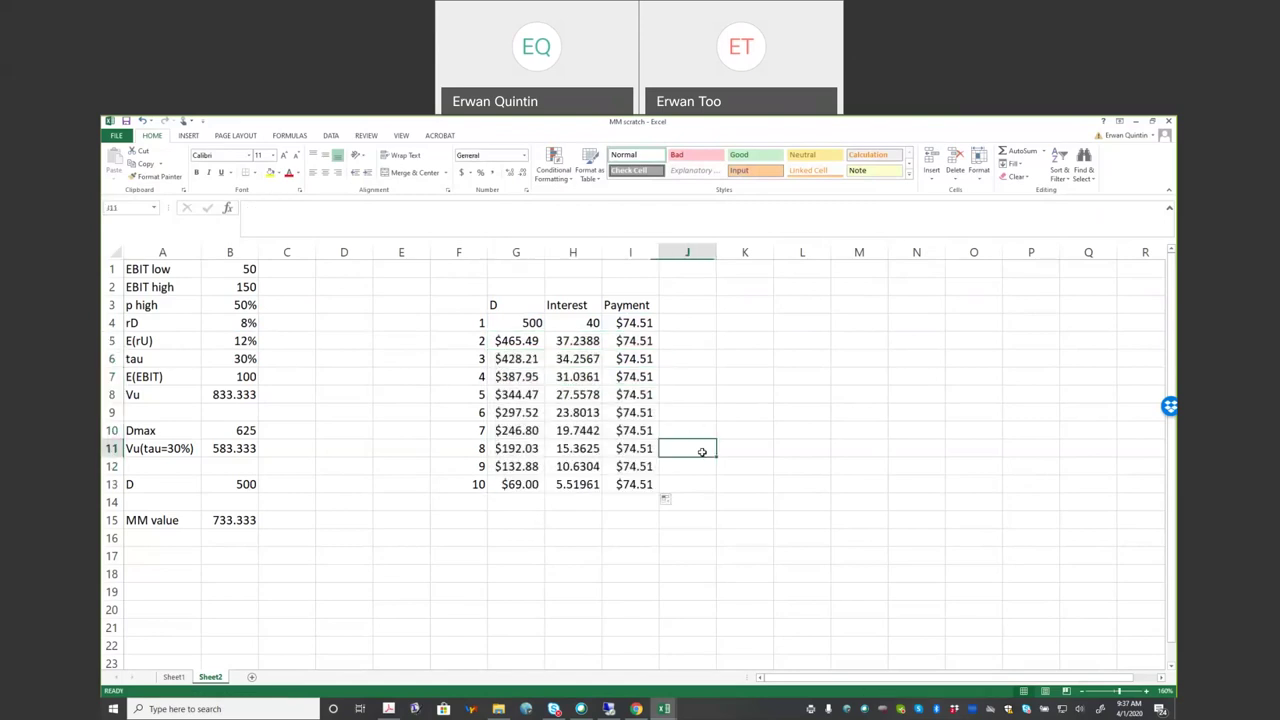
Step: Review the year 10 row, the debt balances in column G and the MM value formula in B15
click(520, 488)
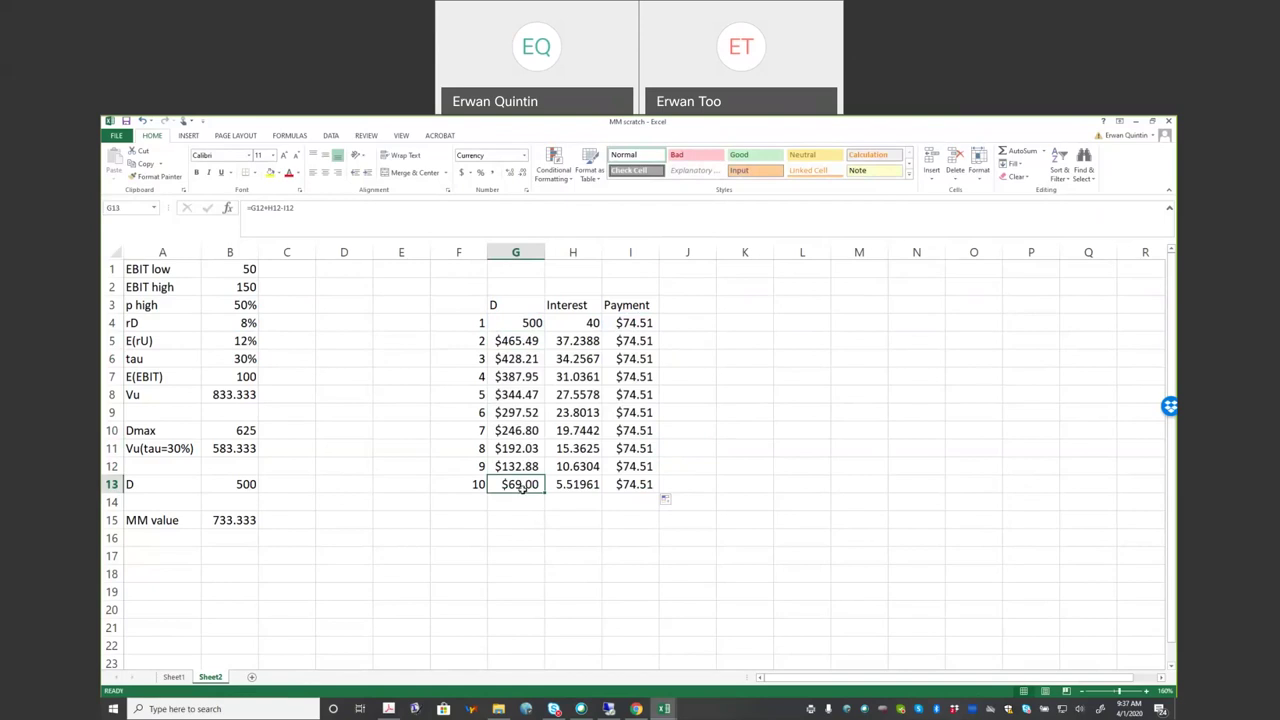
click(576, 486)
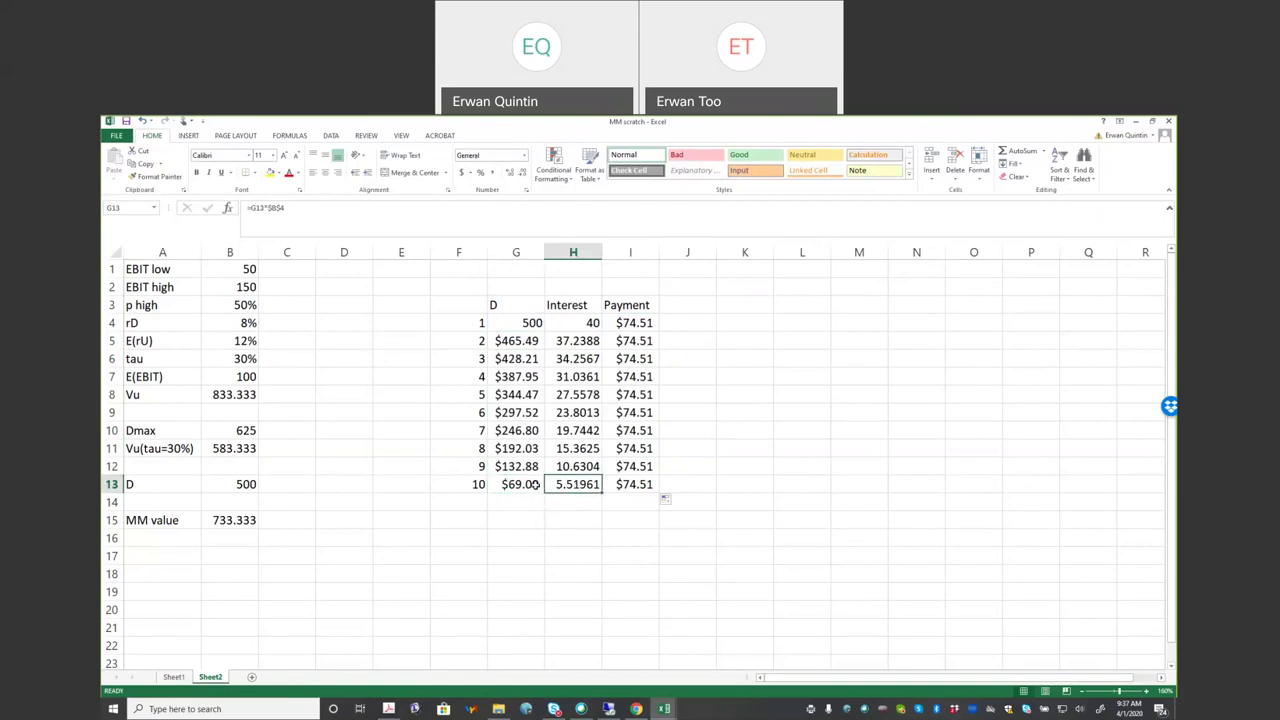
click(622, 487)
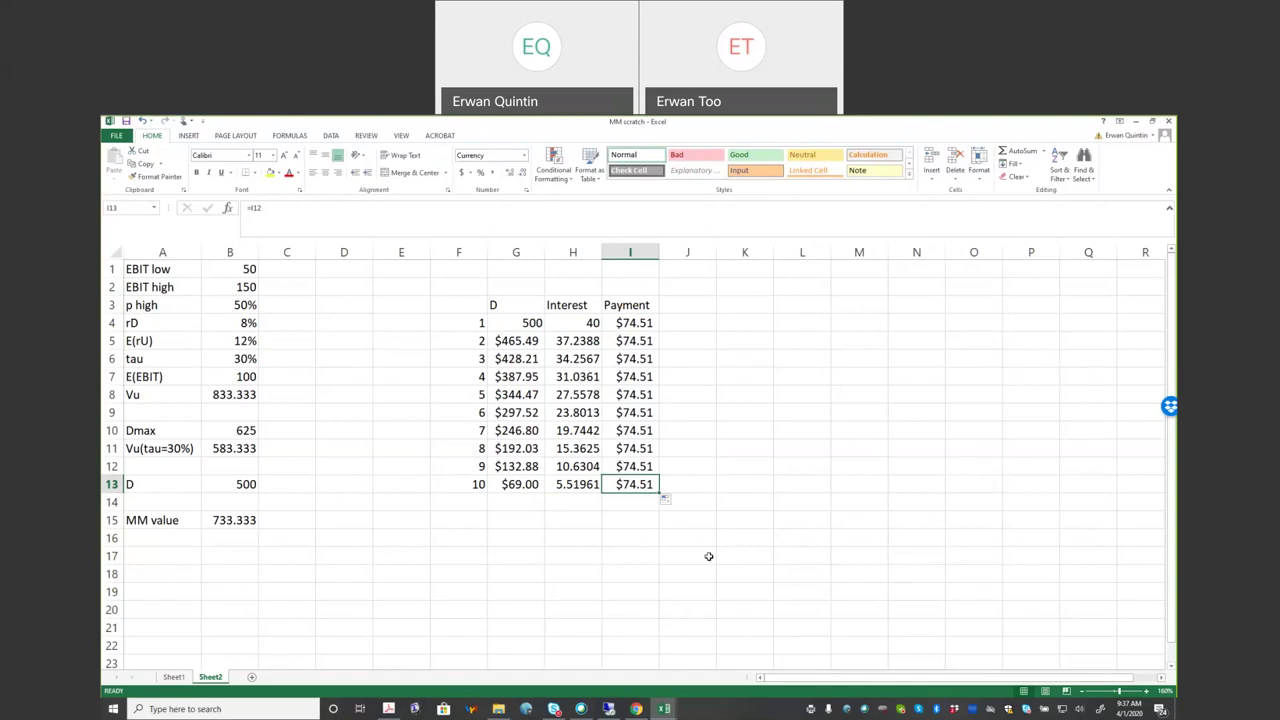
click(527, 322)
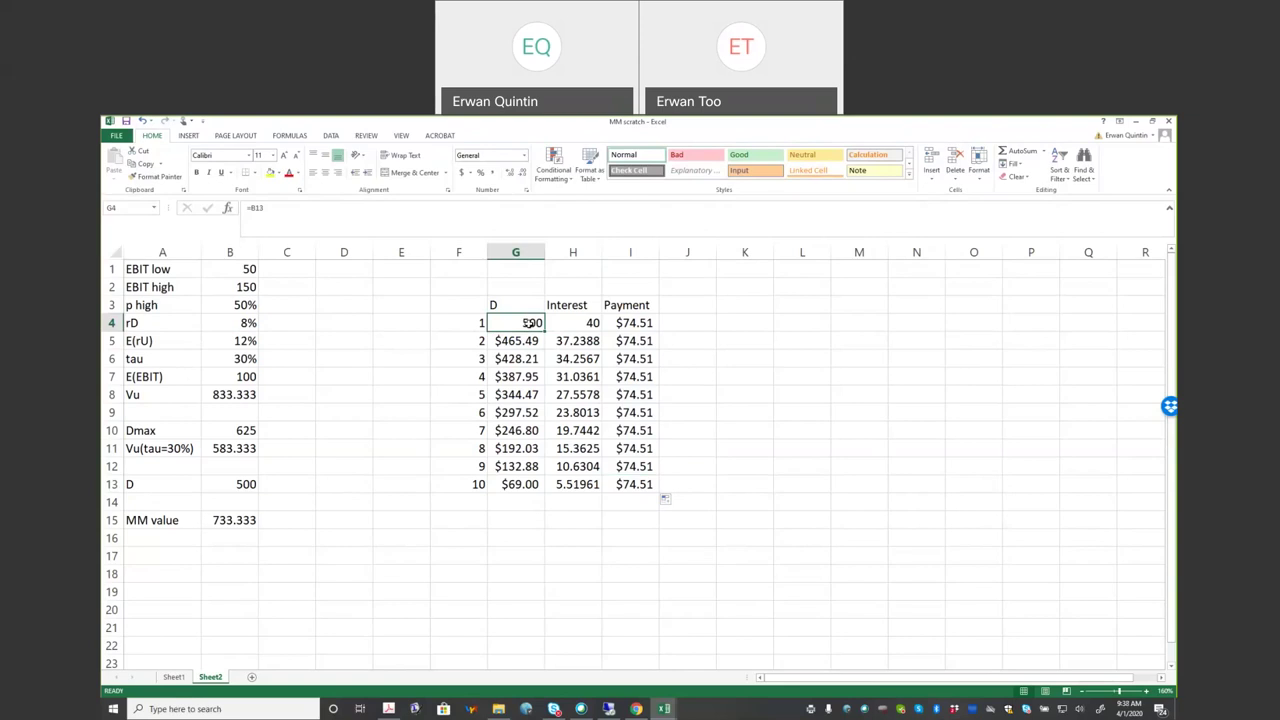
click(527, 505)
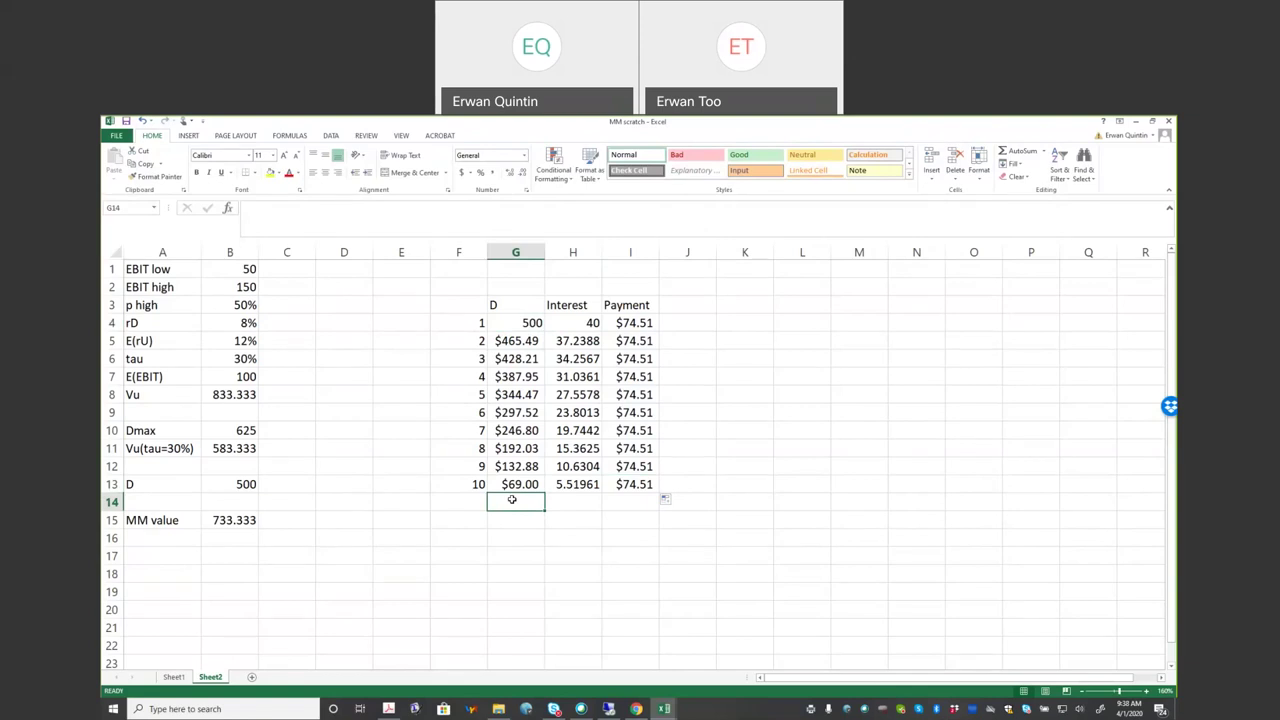
click(531, 321)
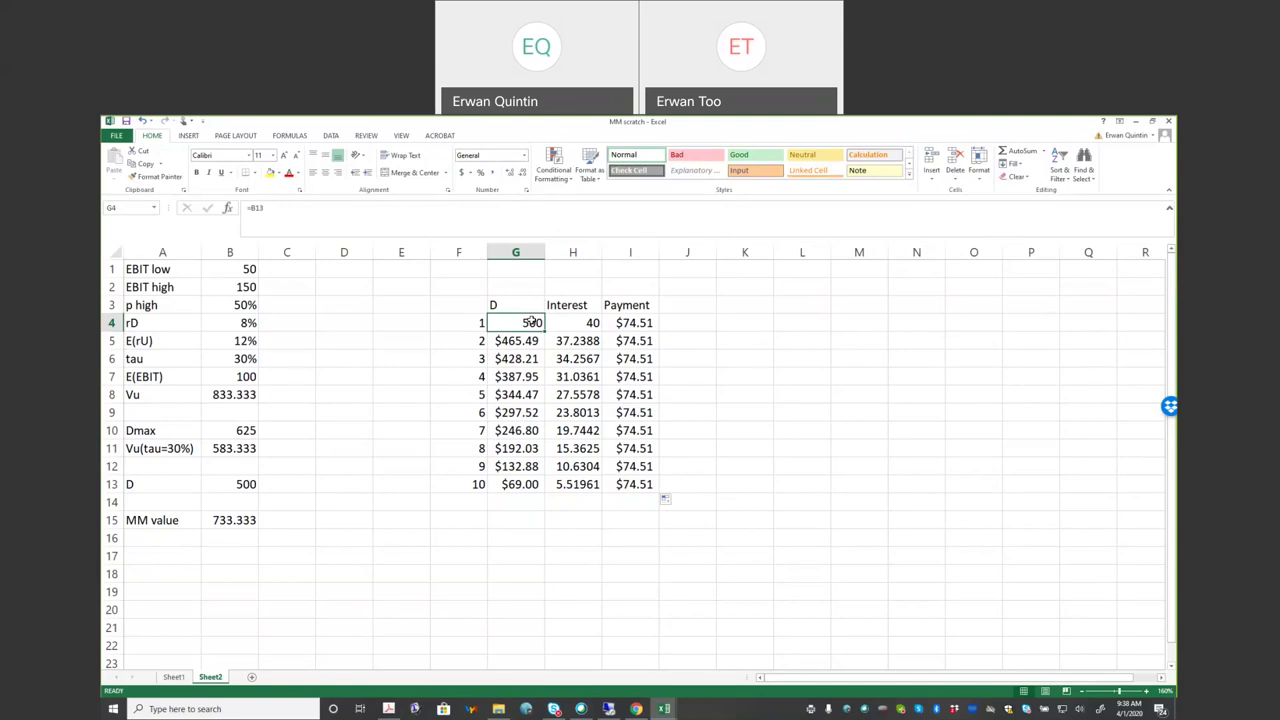
click(523, 502)
drag(506, 325, 497, 467)
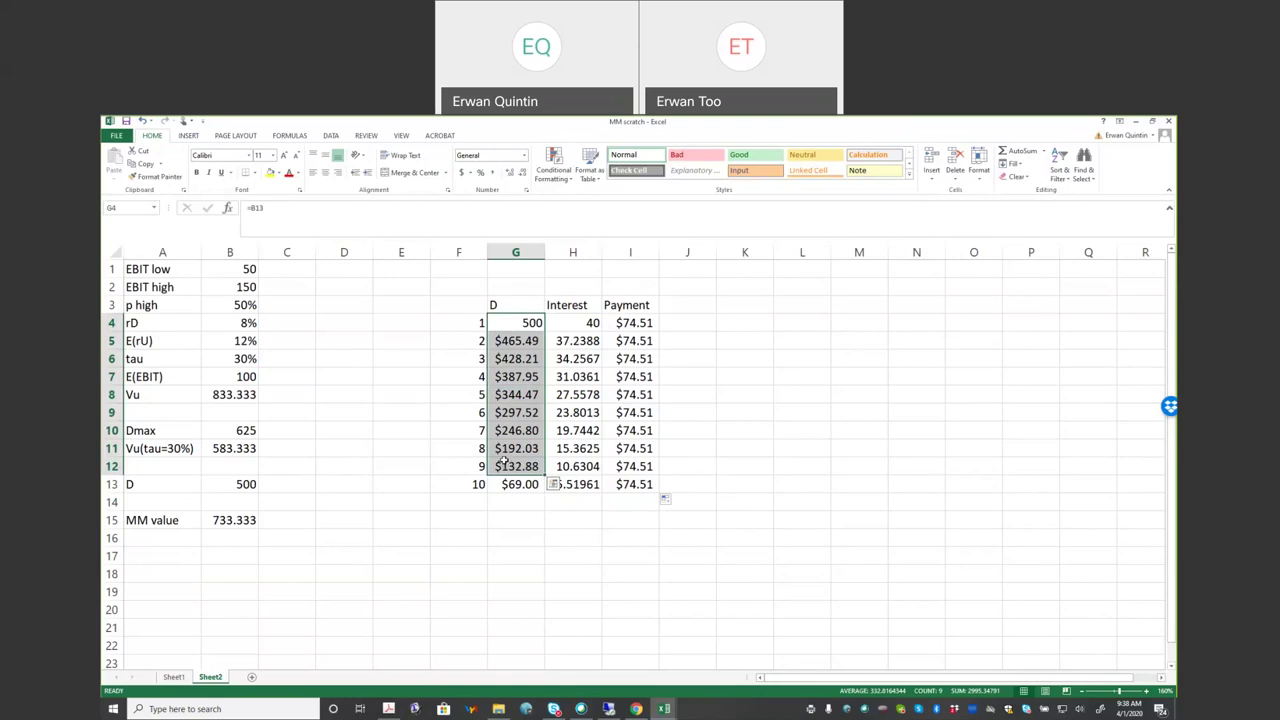
click(507, 447)
click(512, 320)
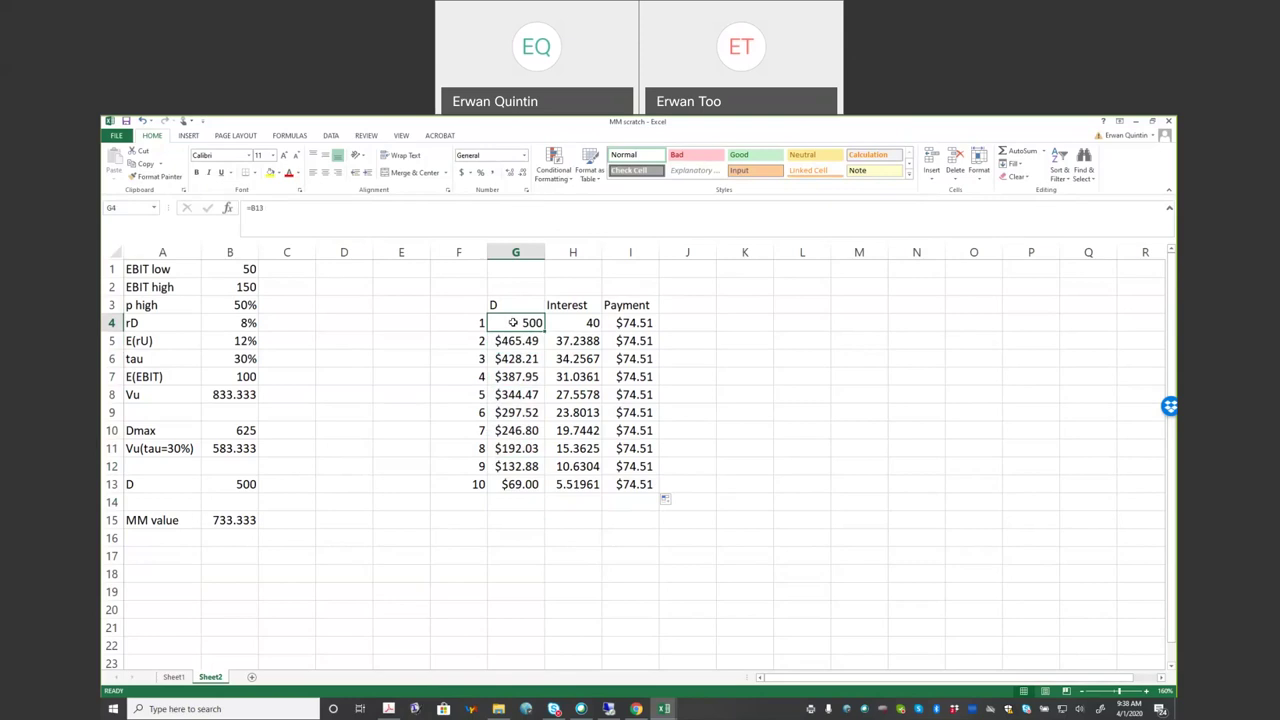
click(242, 521)
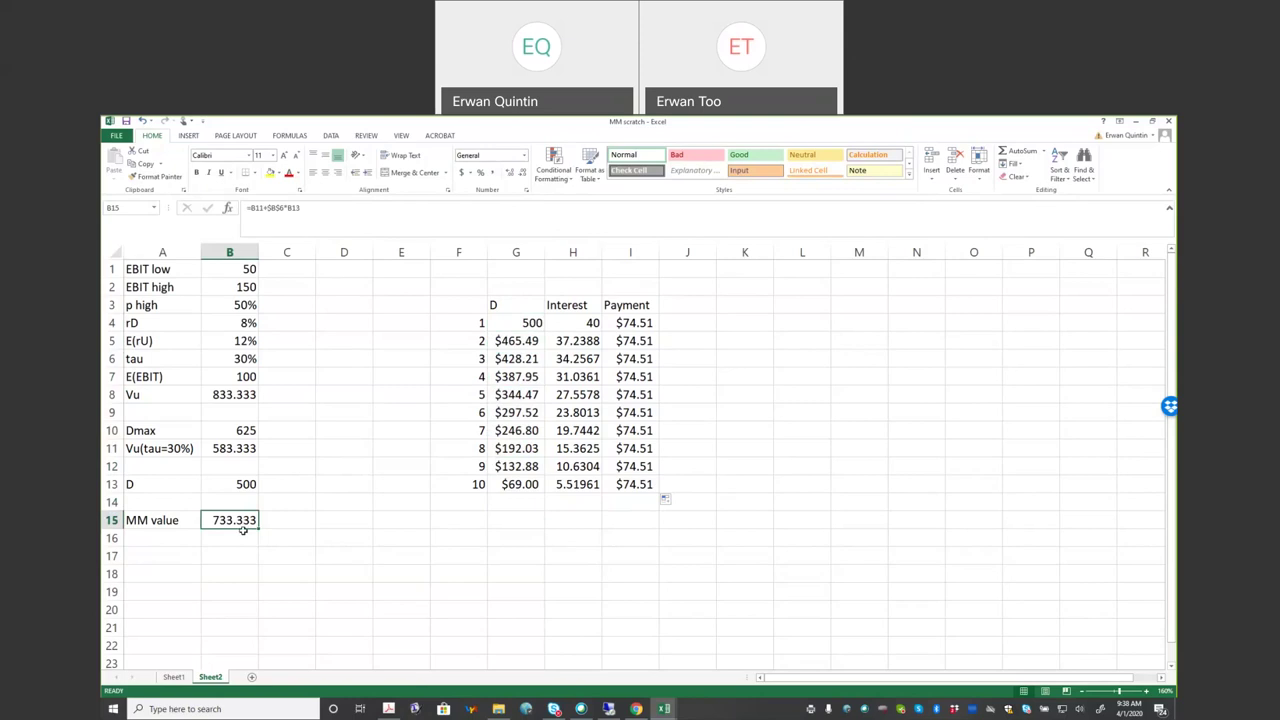
Step: Label cell A17 "Value using APV" and widen column A to fit the label
click(172, 555)
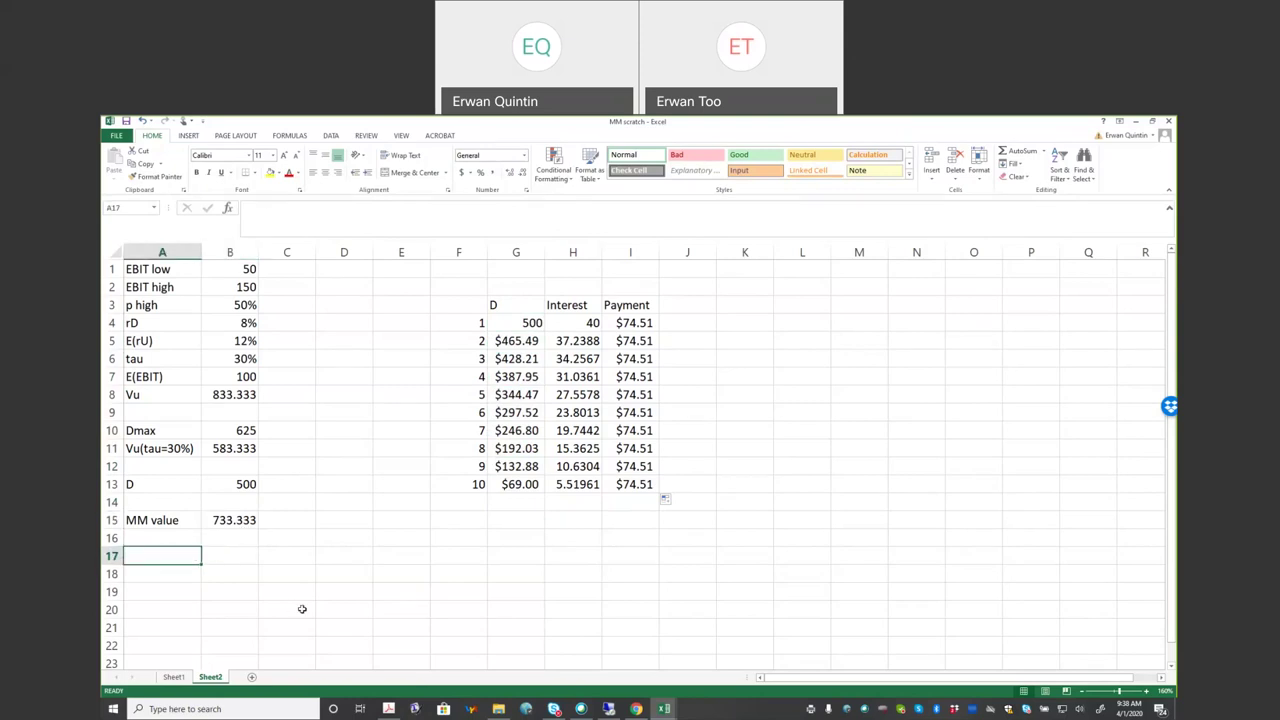
text(Value using APV)
key(Return)
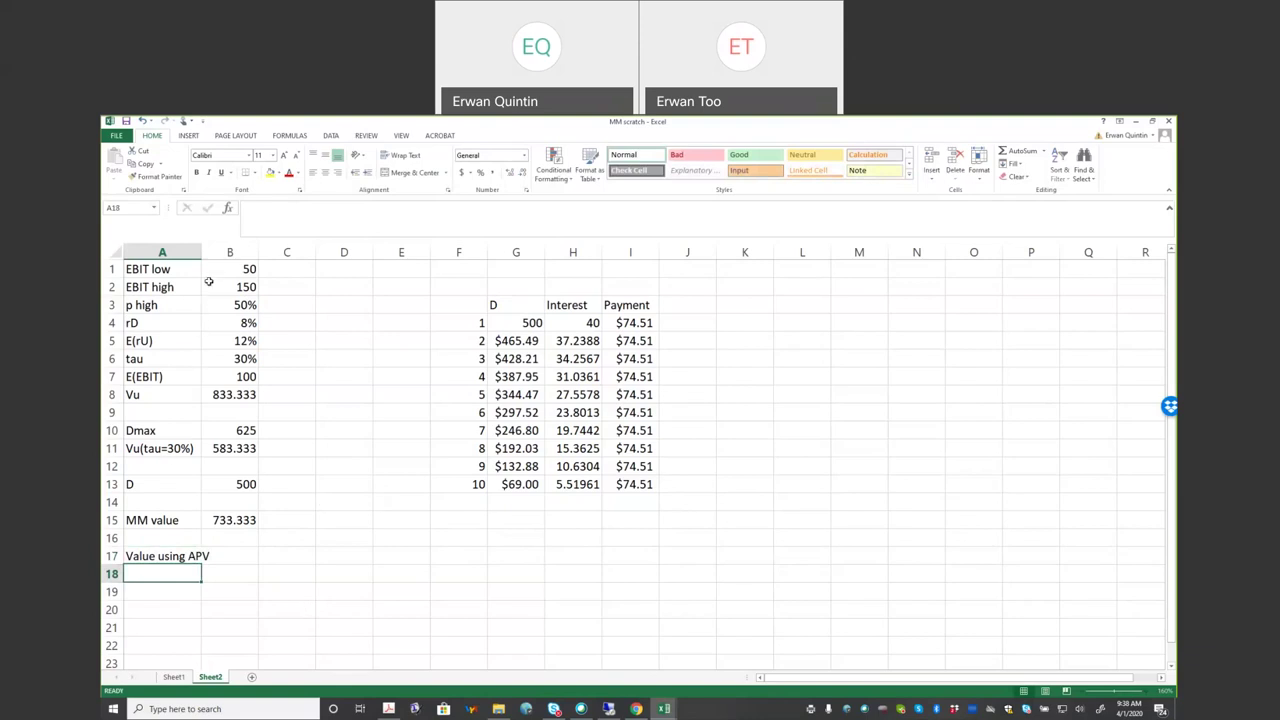
drag(201, 252, 218, 252)
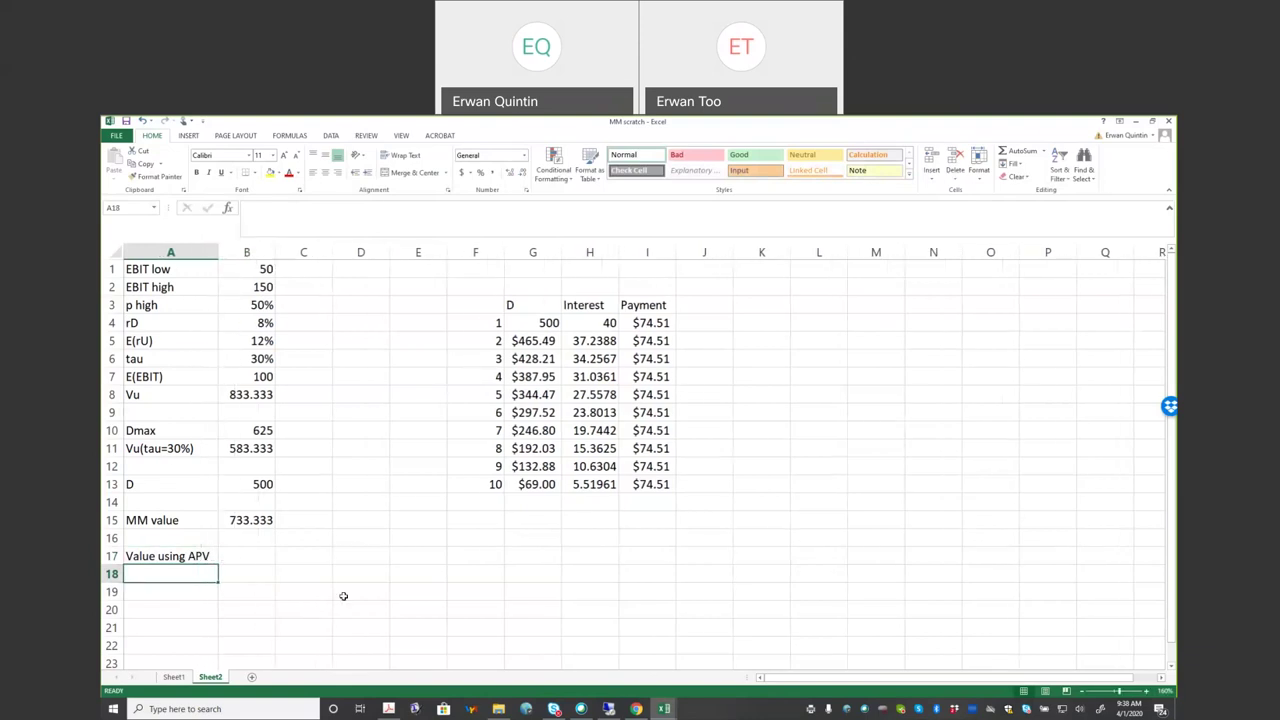
Step: Build the APV formula in B17 as =B11+NPV($B$4,H4:H13), discounting the interest column at the cost of debt
click(256, 557)
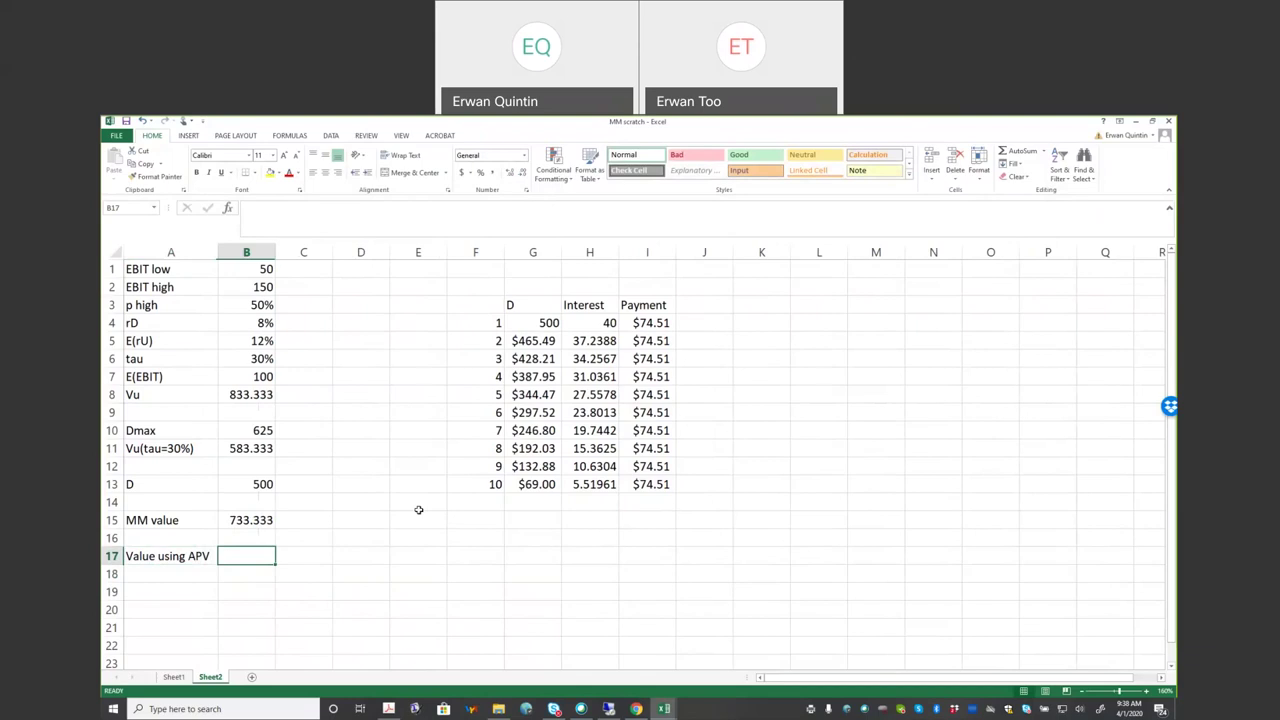
text(=)
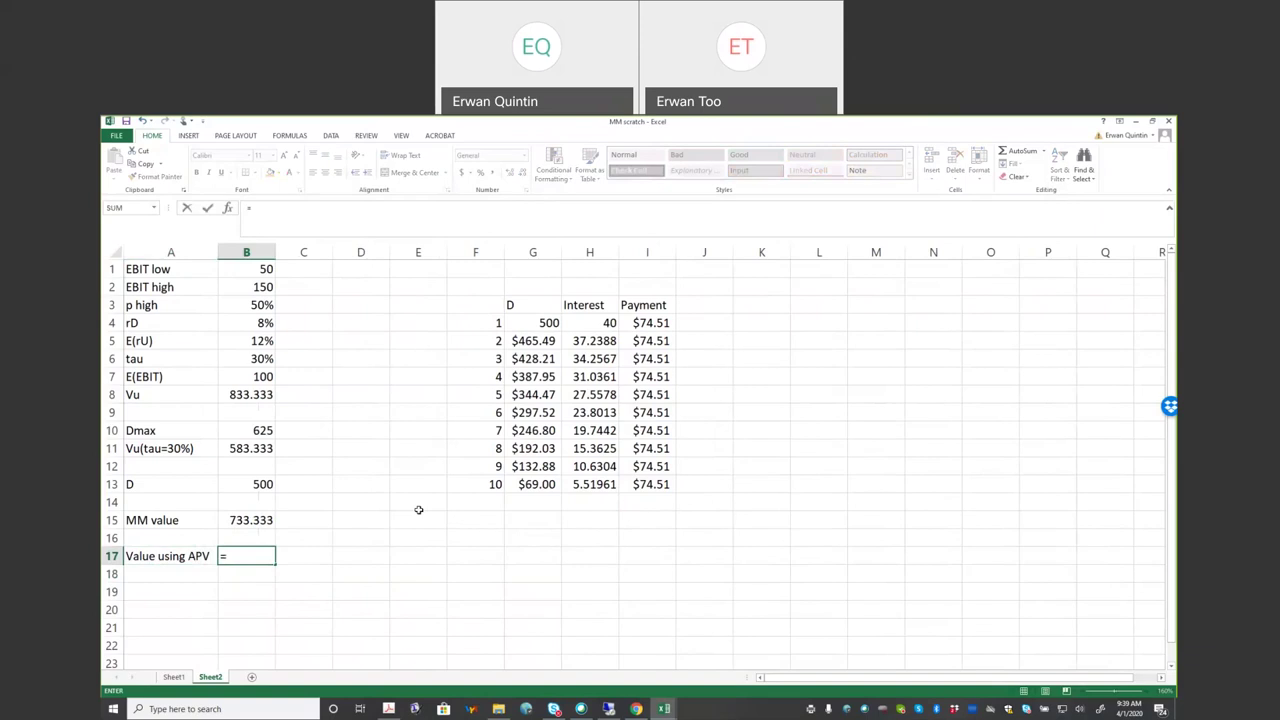
click(262, 453)
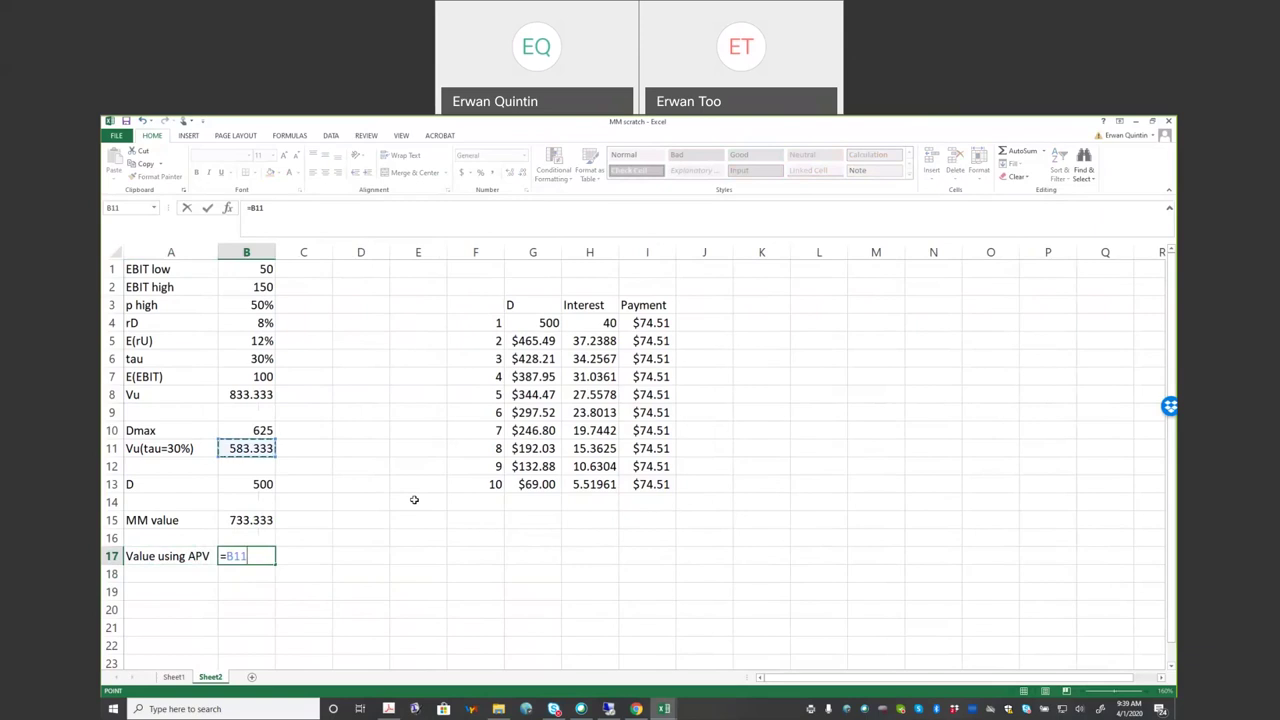
text(+NPV()
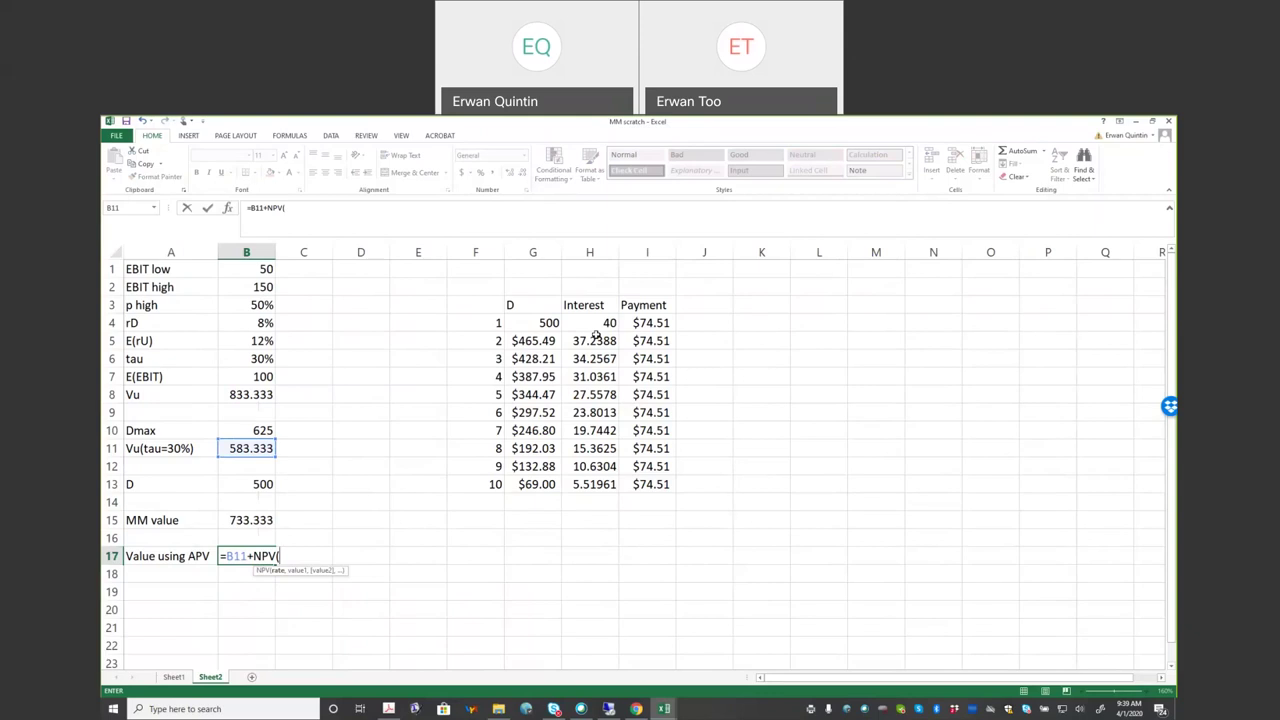
drag(597, 324, 591, 488)
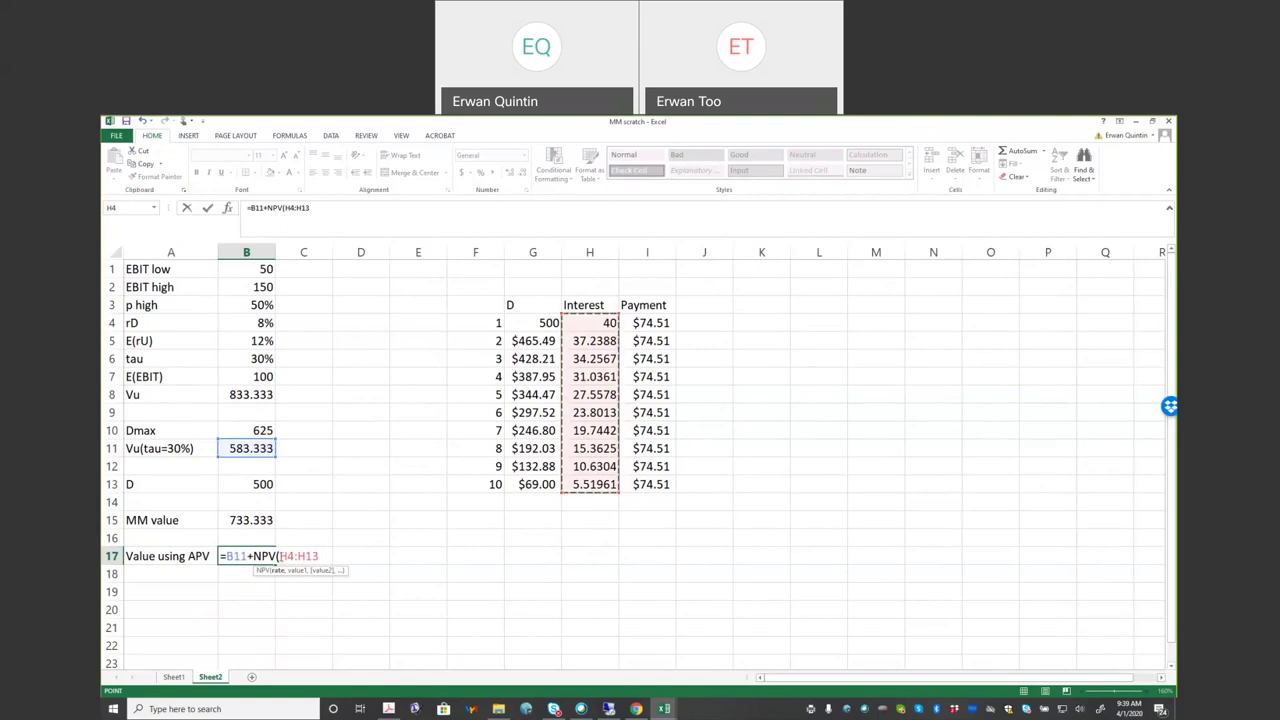
drag(279, 556, 318, 556)
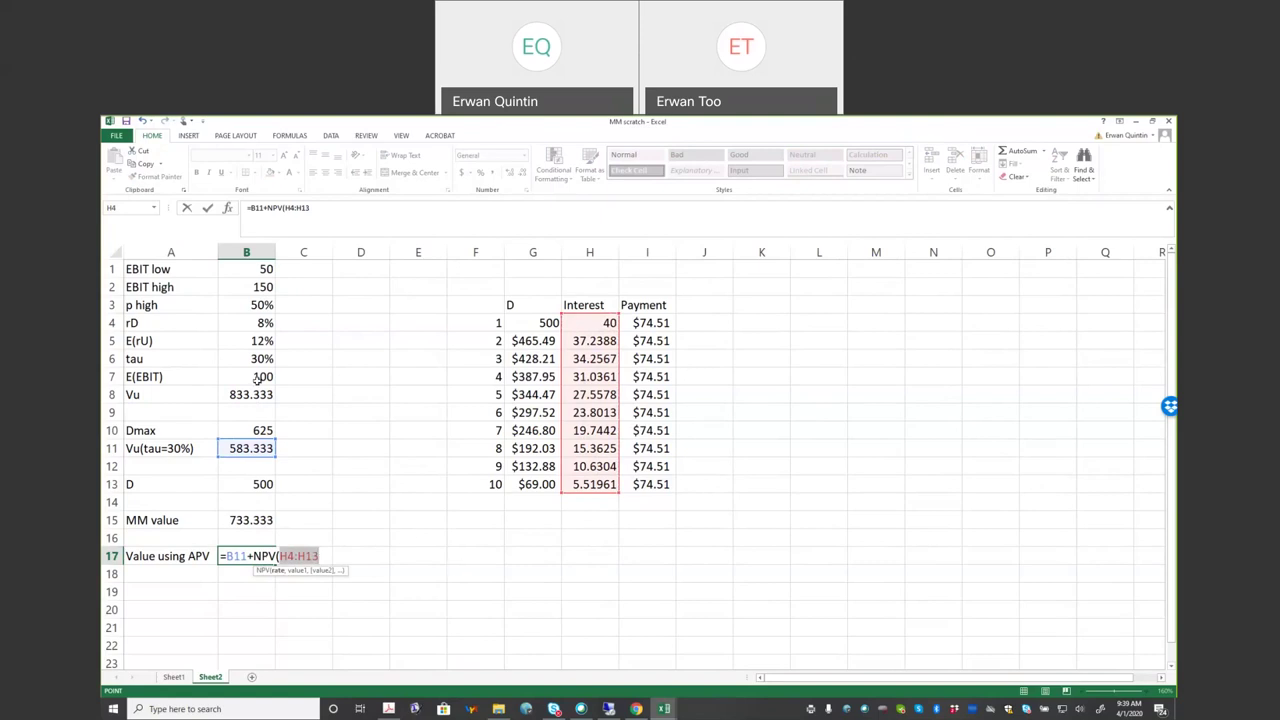
key(F2)
click(253, 323)
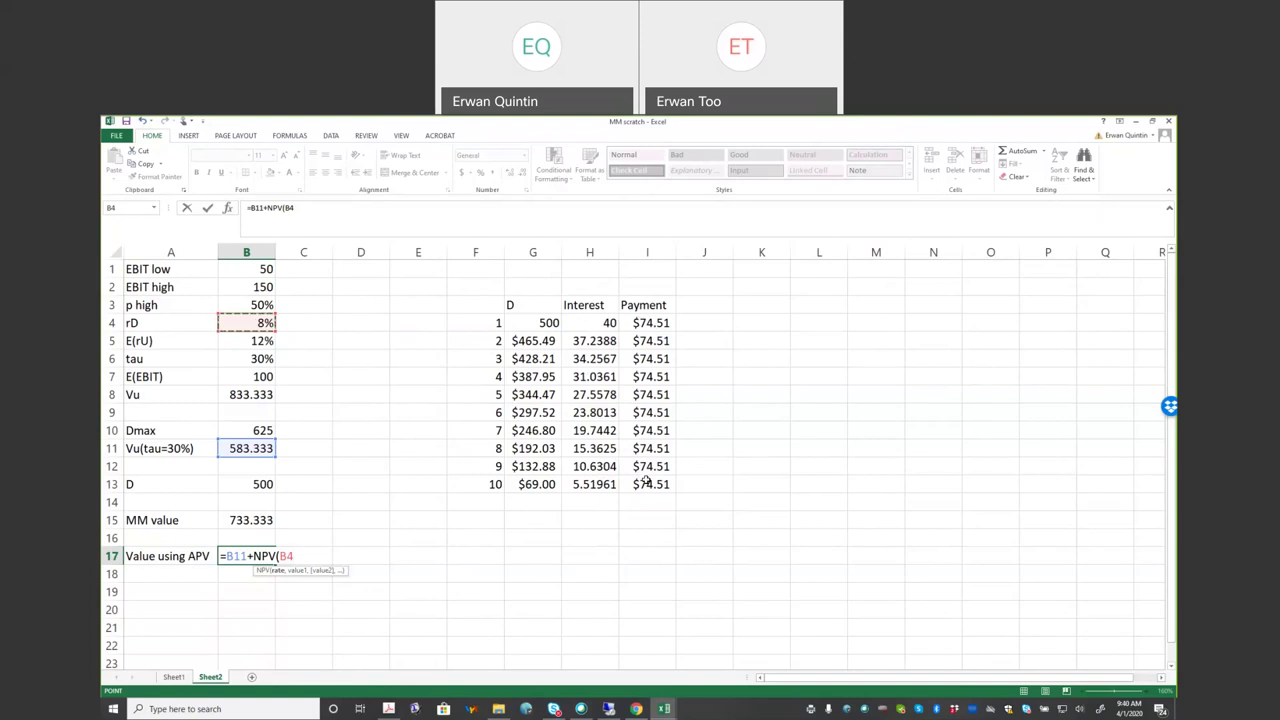
key(F4)
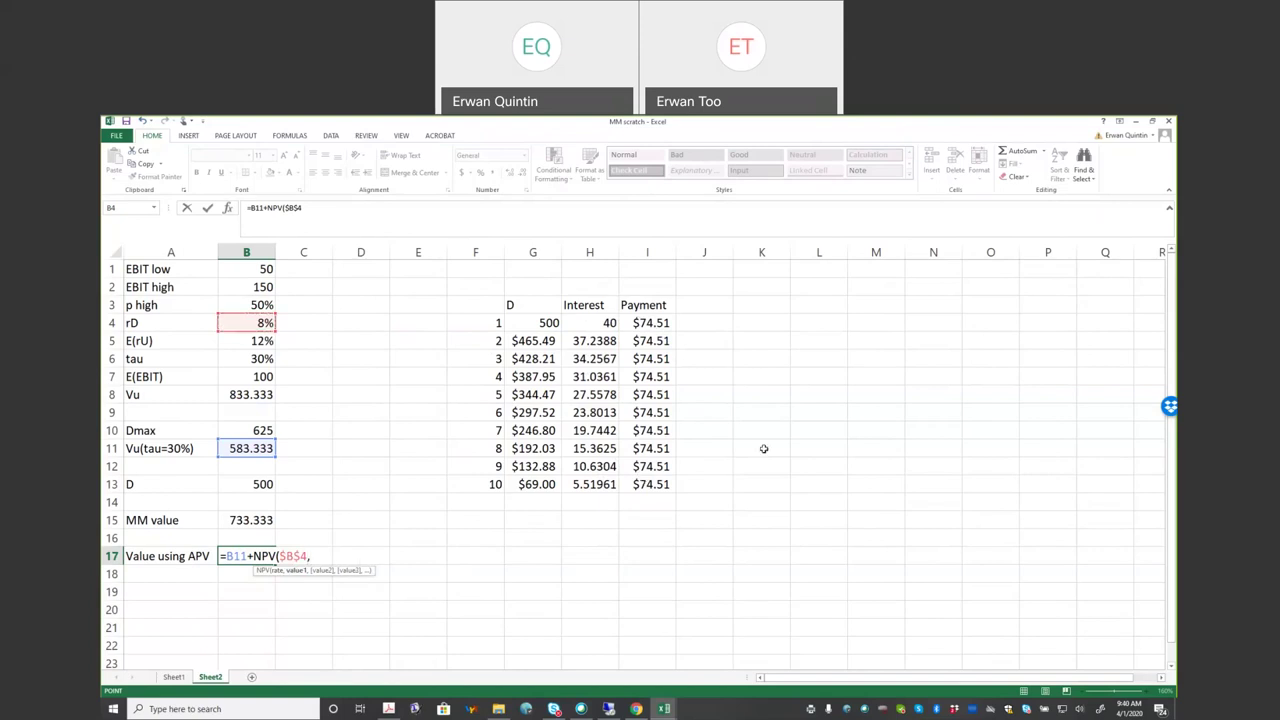
drag(604, 322, 614, 480)
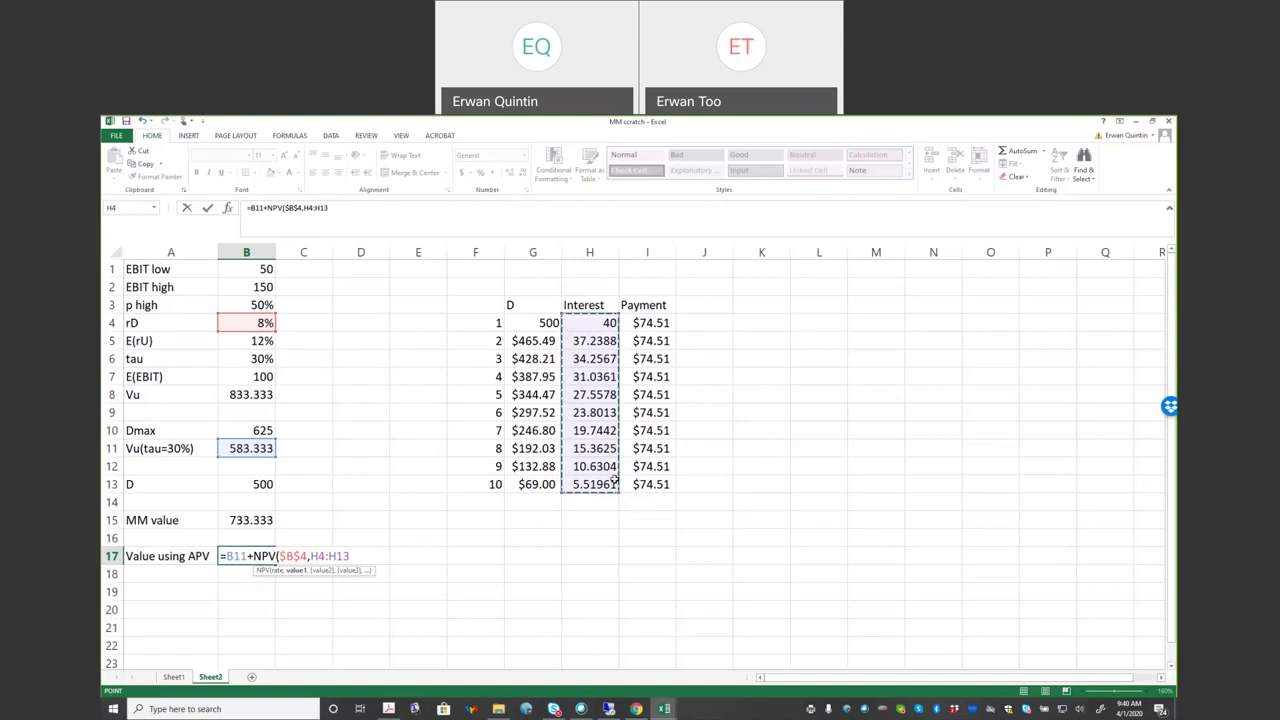
text())
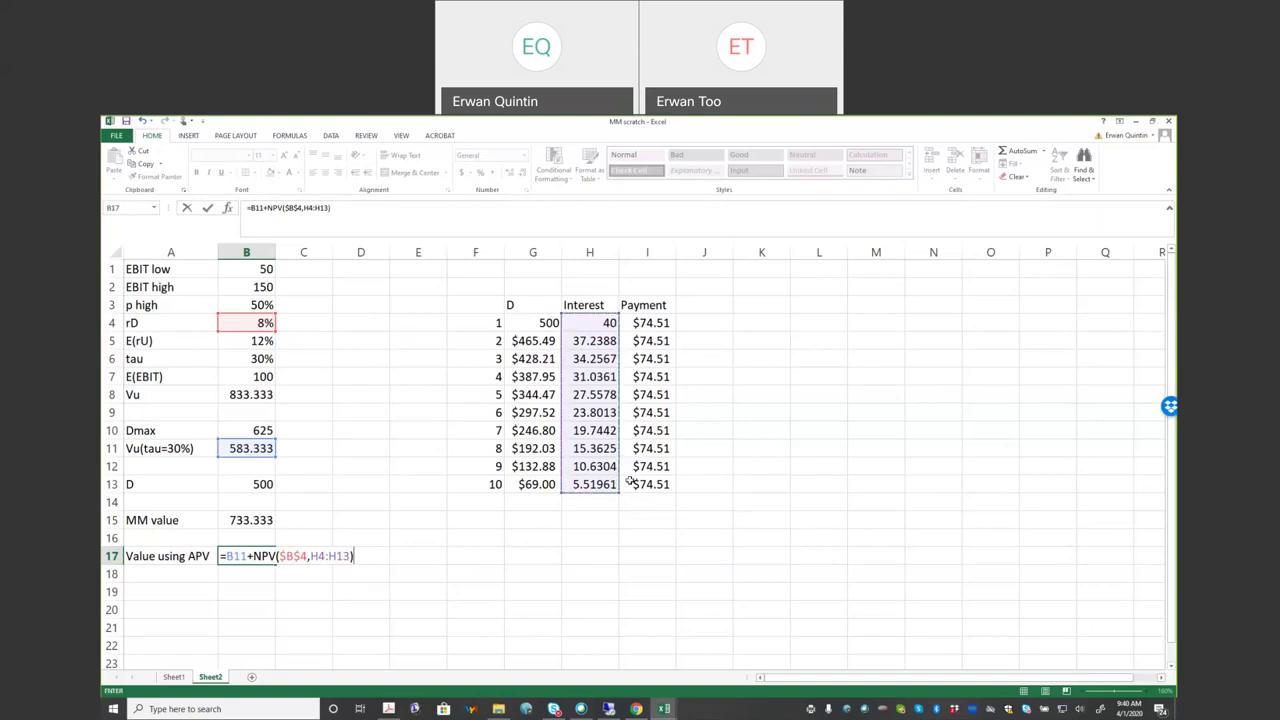
Step: Multiply the NPV term in B17 by the tax rate $B$6 and enter the formula =B11+$B$6*NPV($B$4,H4:H13)
click(255, 556)
click(259, 362)
key(F4)
text(*)
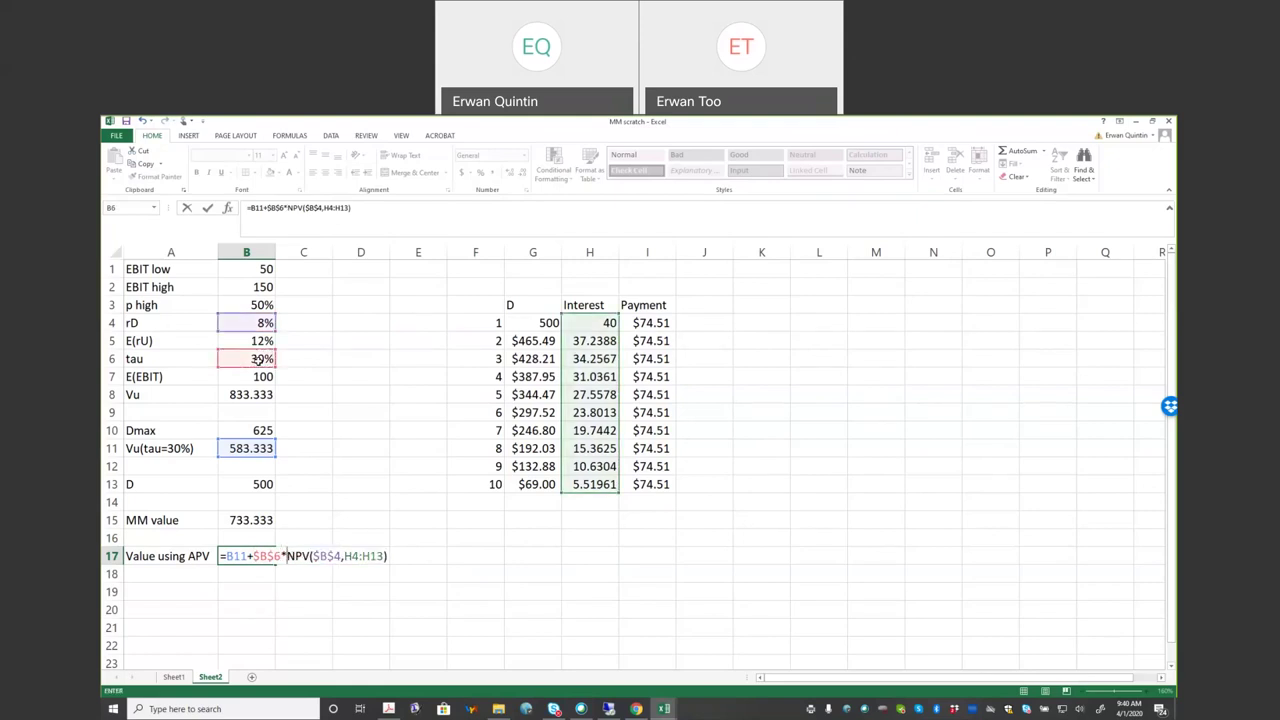
drag(229, 555, 388, 556)
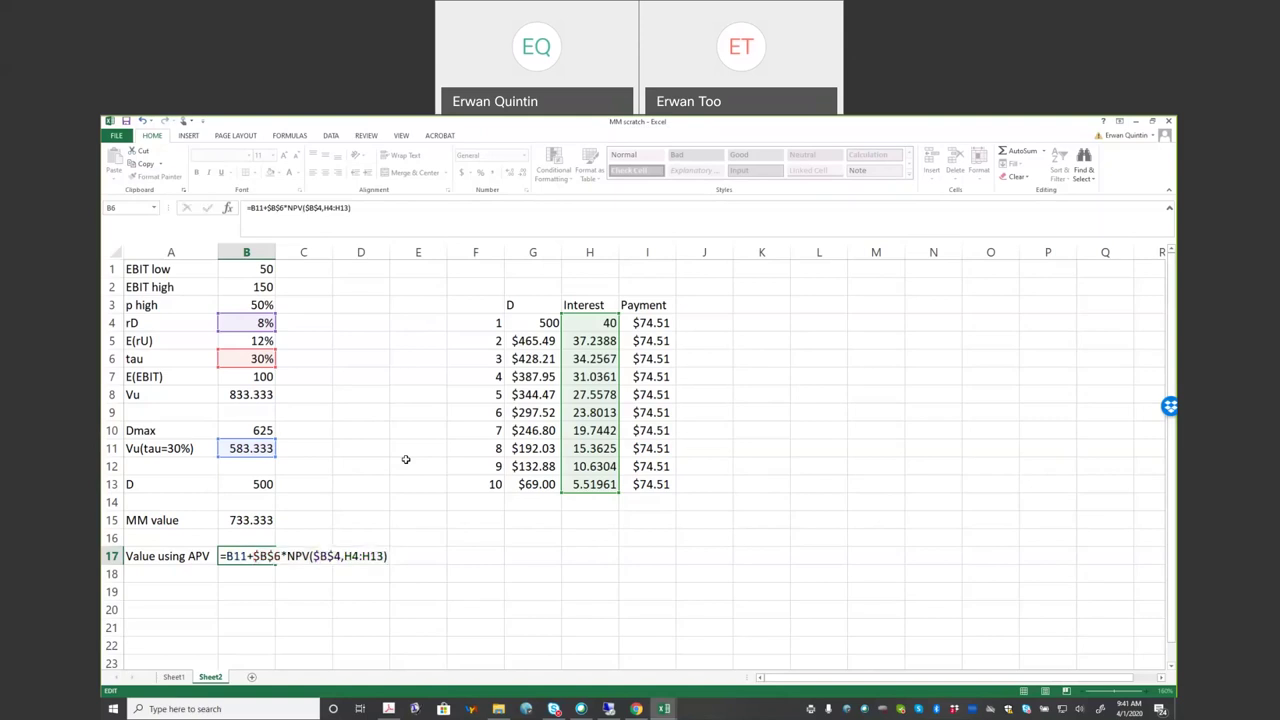
key(Return)
Step: Format the APV value in B17 as a Number with two decimal places
click(320, 557)
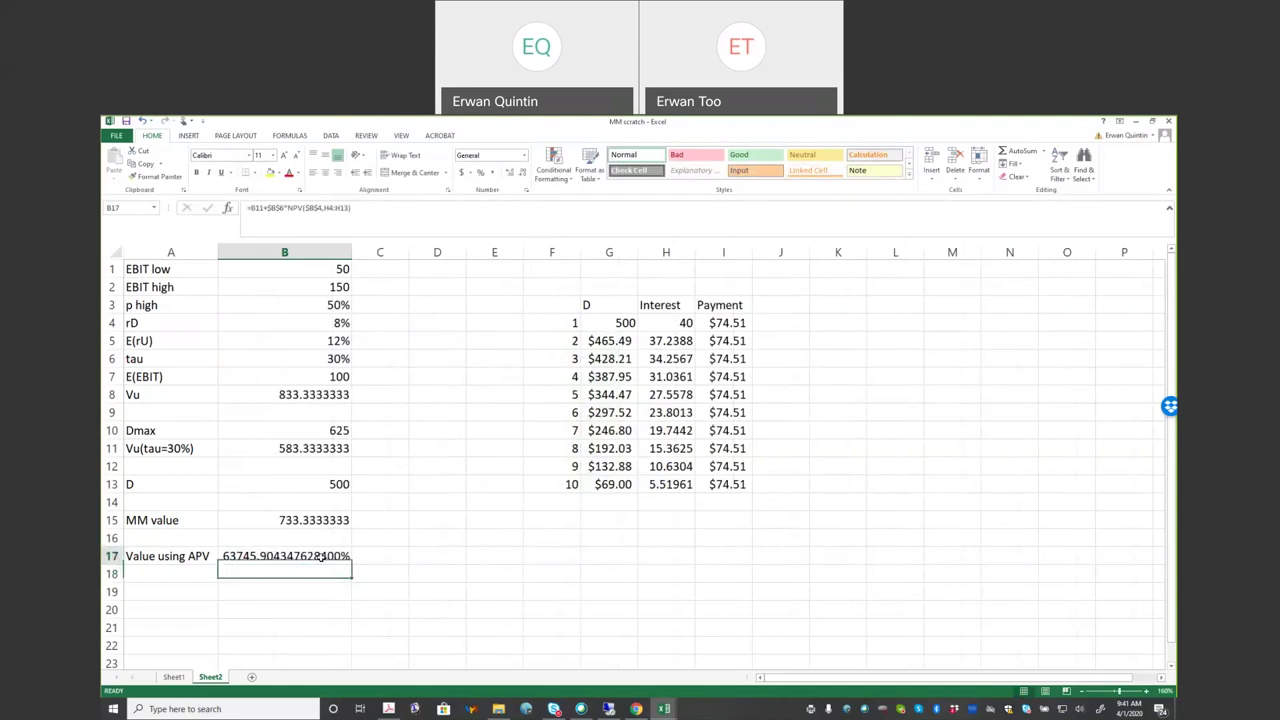
click(481, 174)
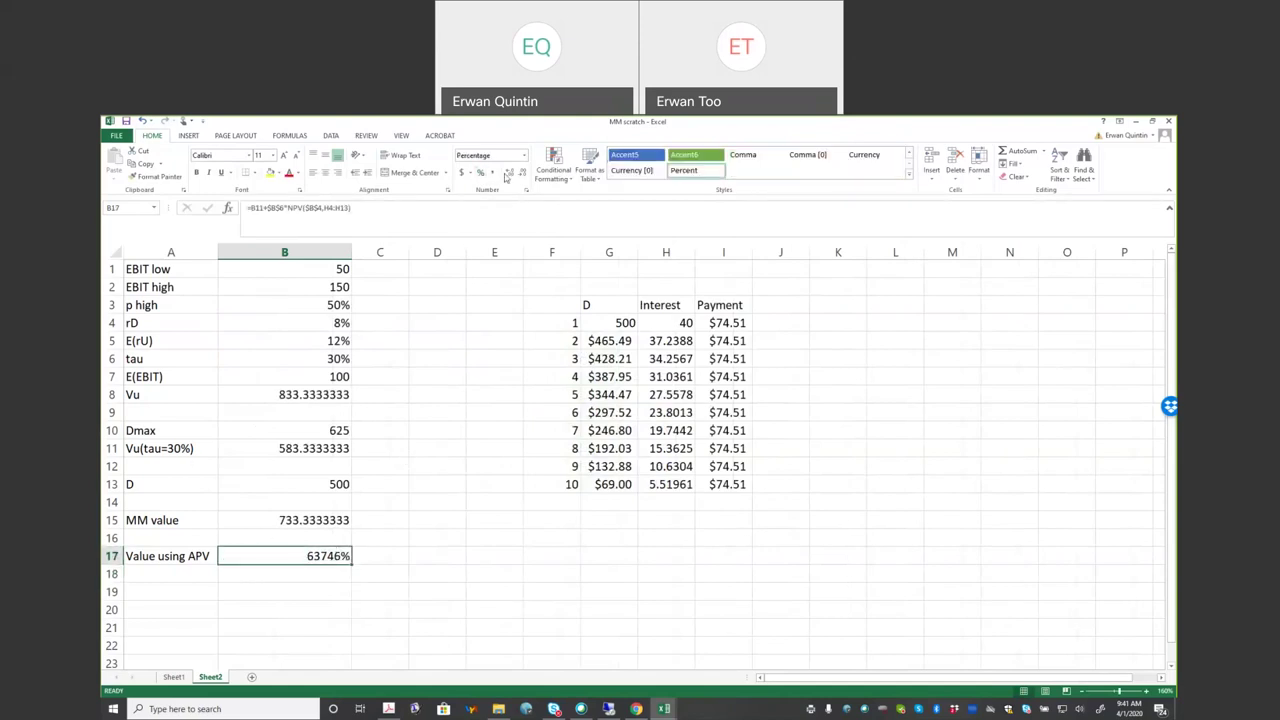
right_click(311, 558)
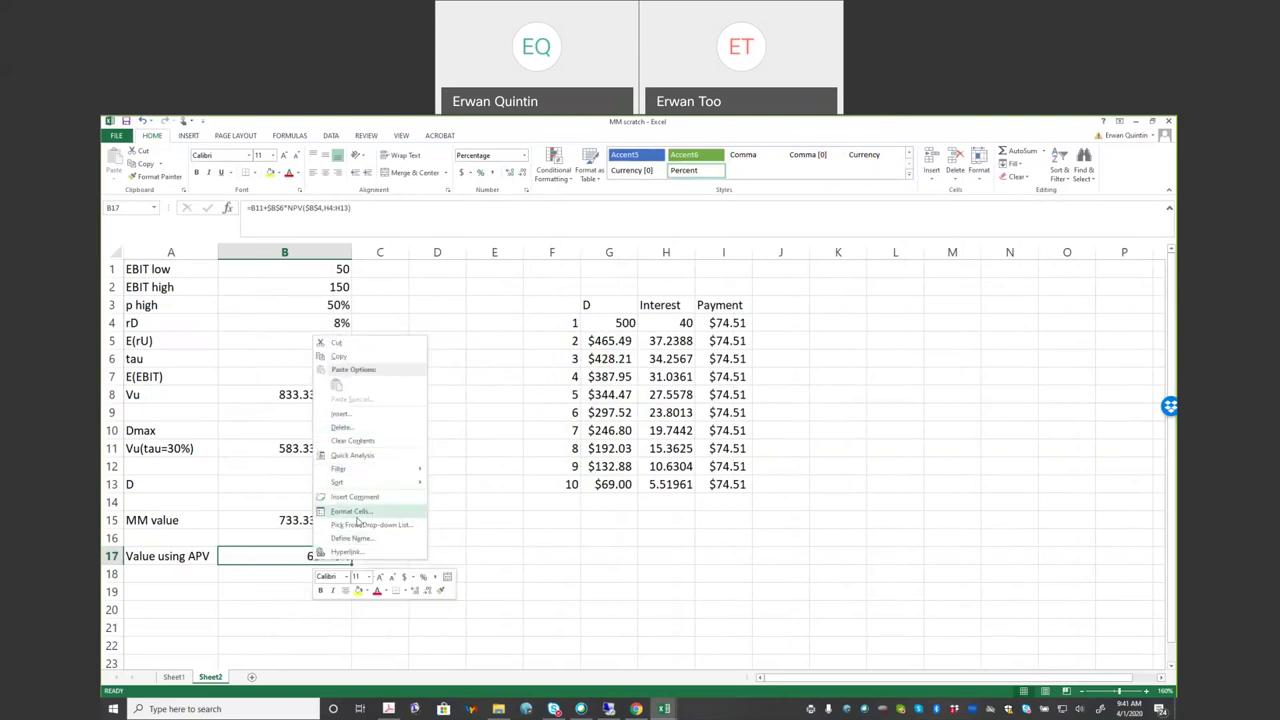
key(Escape)
key(ctrl+1)
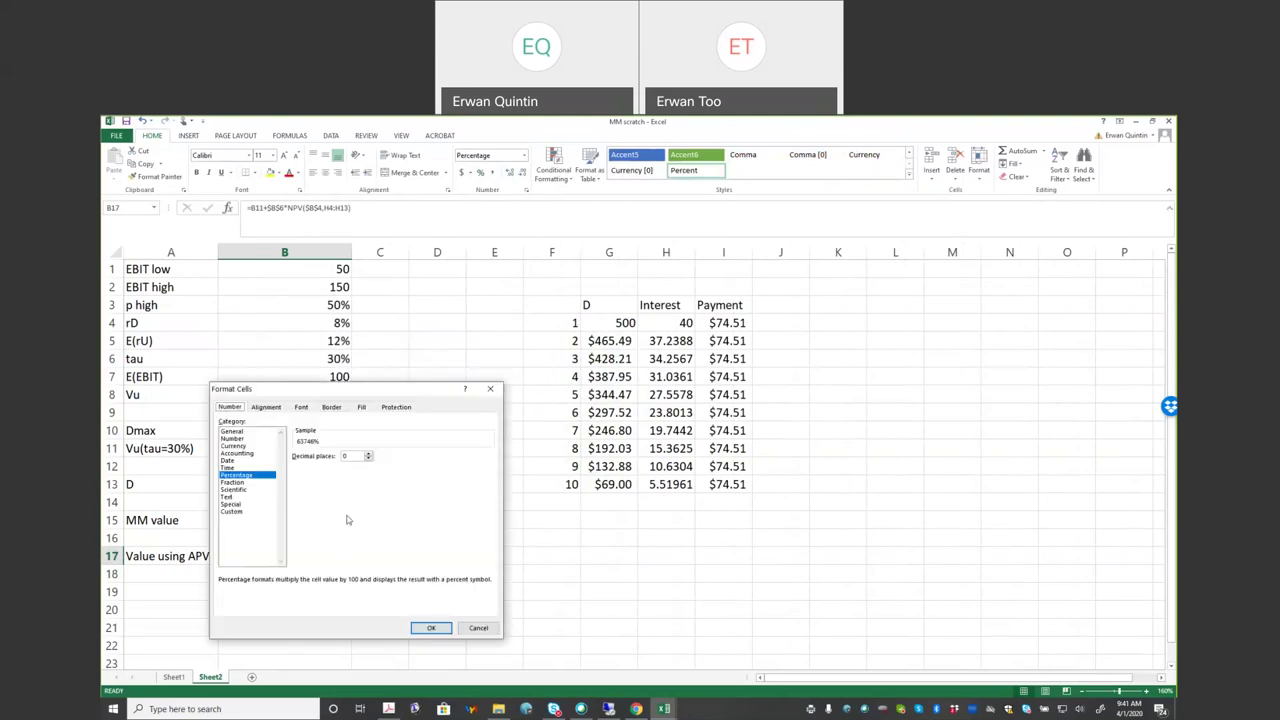
click(229, 439)
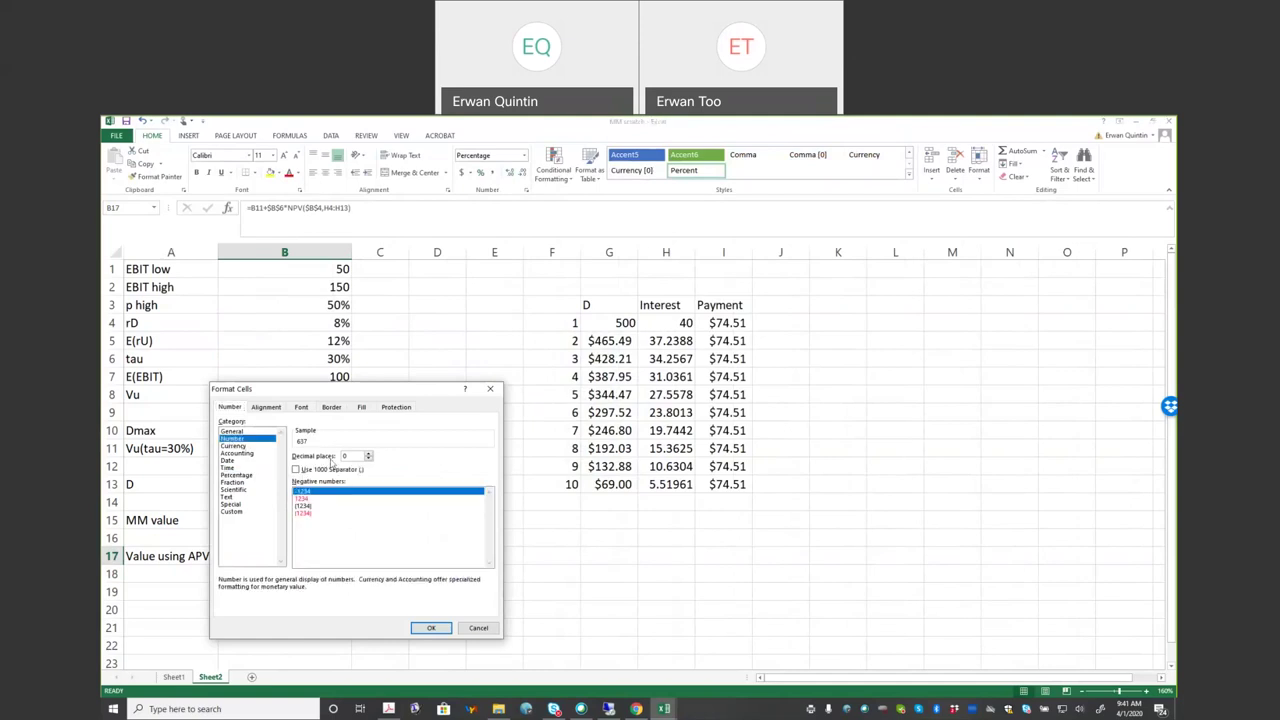
click(431, 627)
click(429, 622)
click(345, 560)
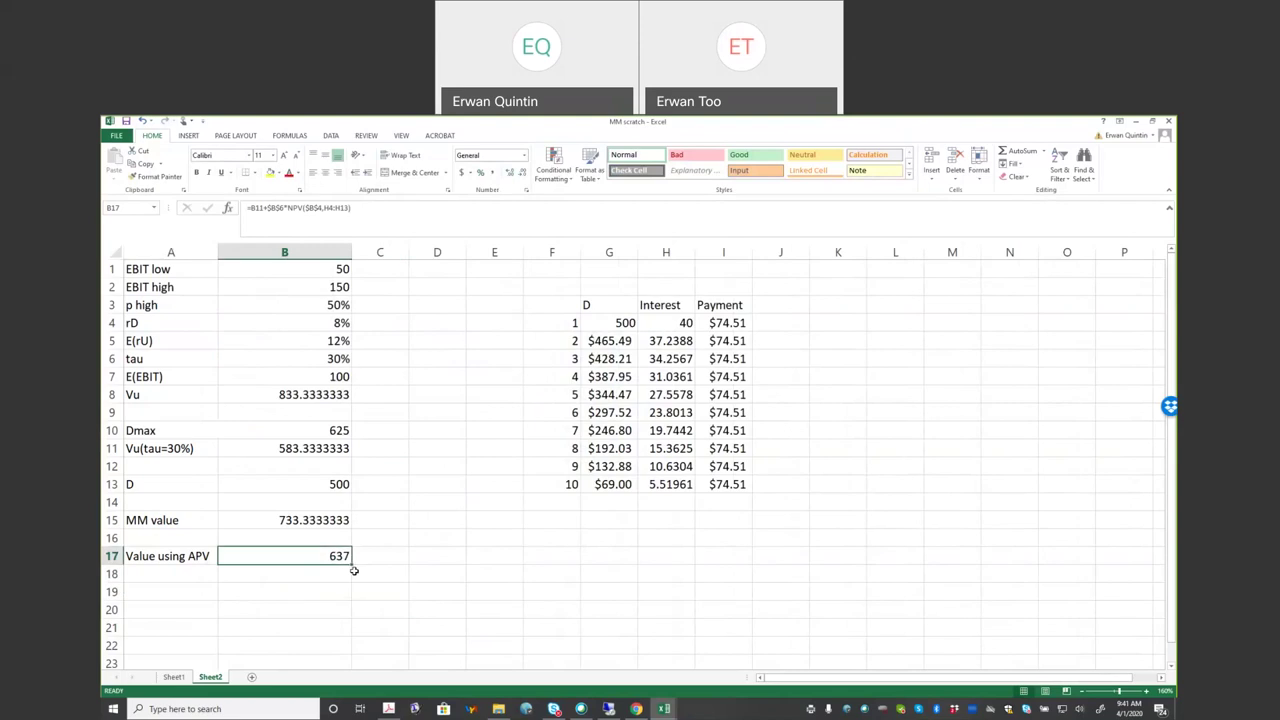
click(509, 173)
click(509, 173)
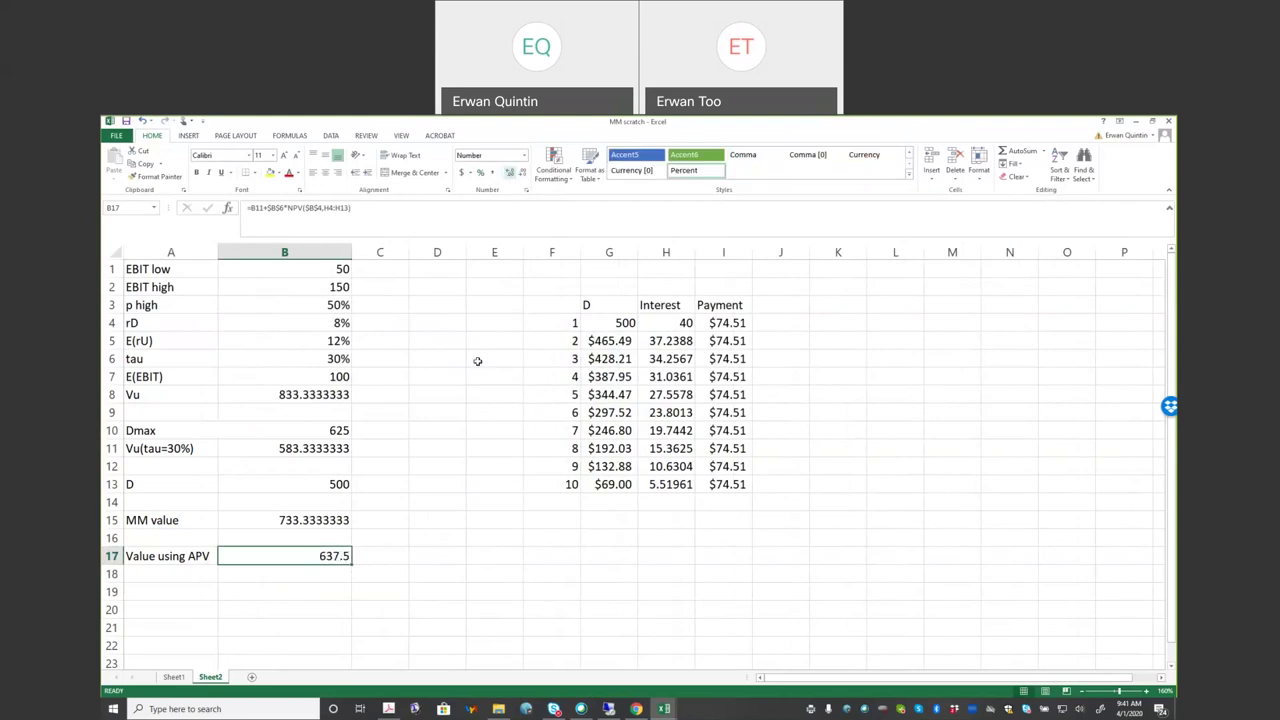
Step: Compare the MM value in B15 with the APV value in B17 and examine the interest payments in H4:H13
click(398, 556)
click(339, 560)
click(338, 518)
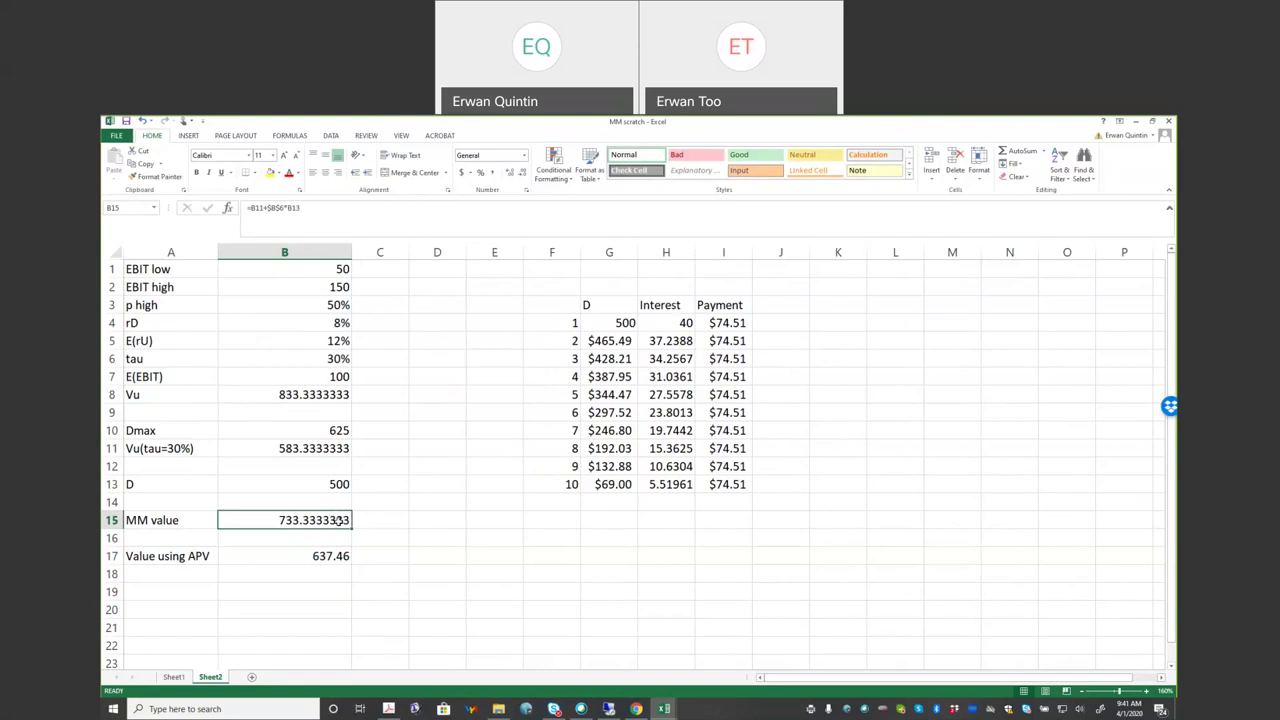
click(339, 555)
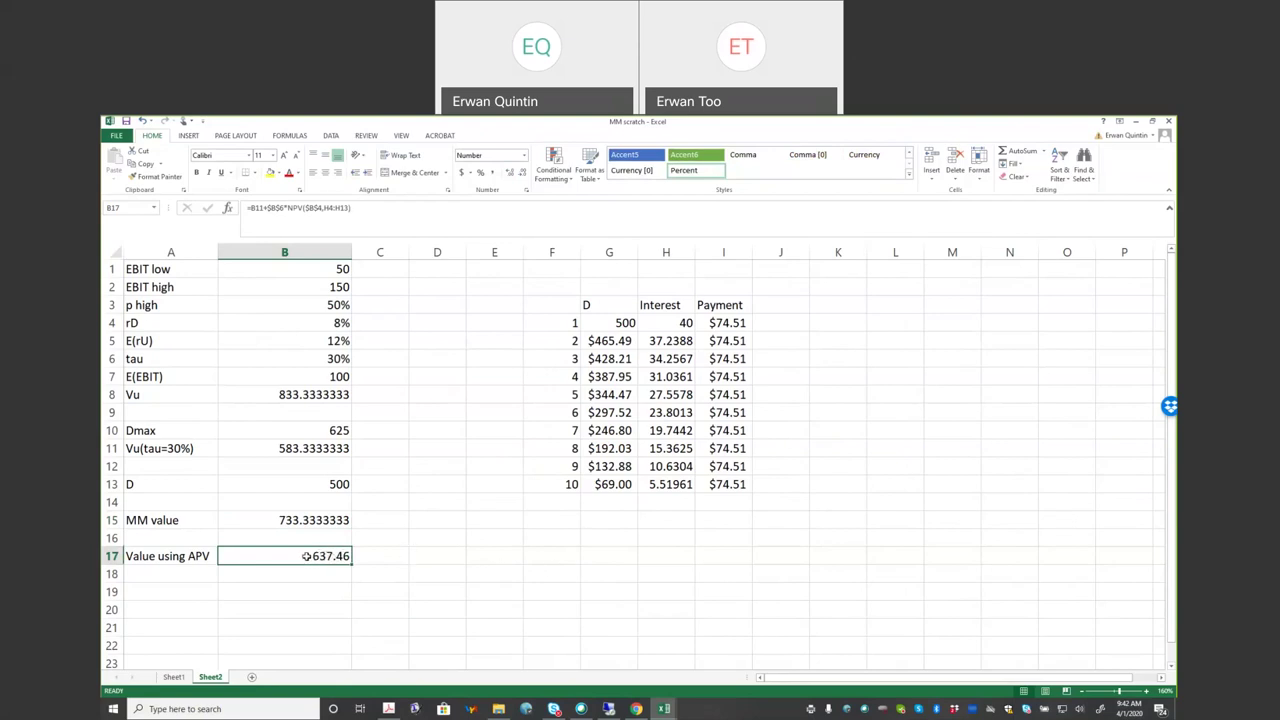
click(686, 325)
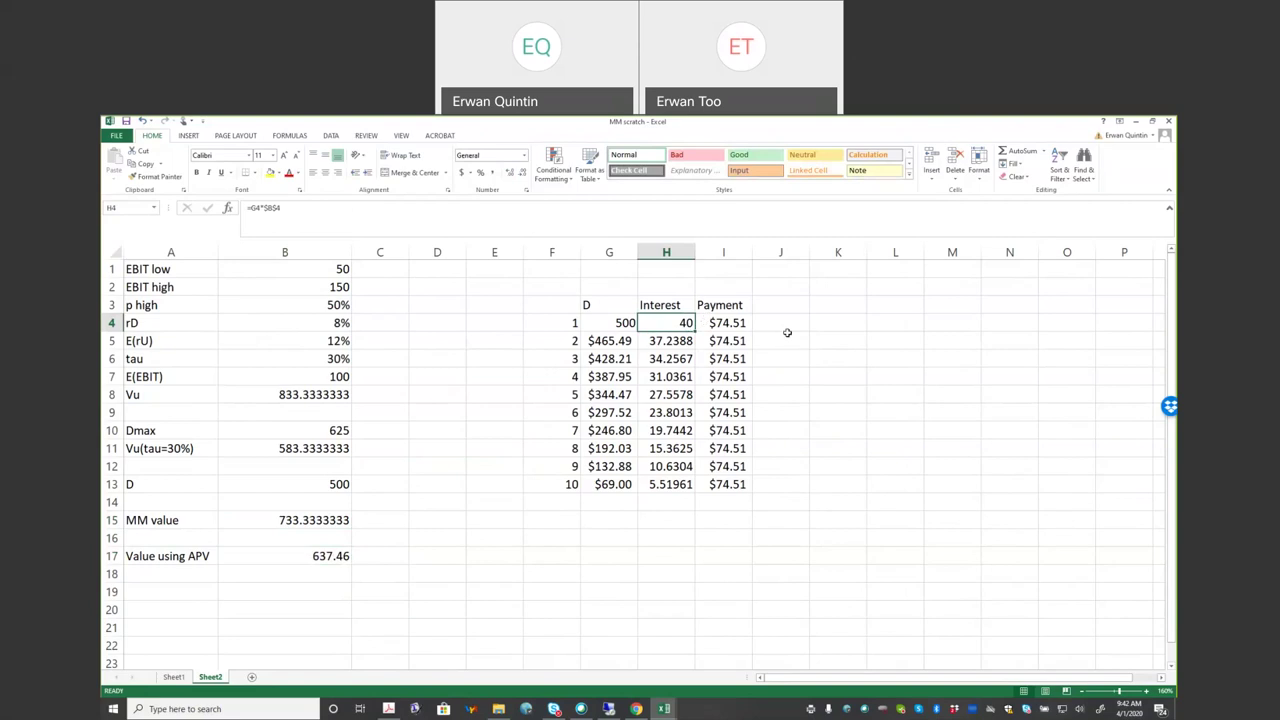
key(ctrl+shift+Down)
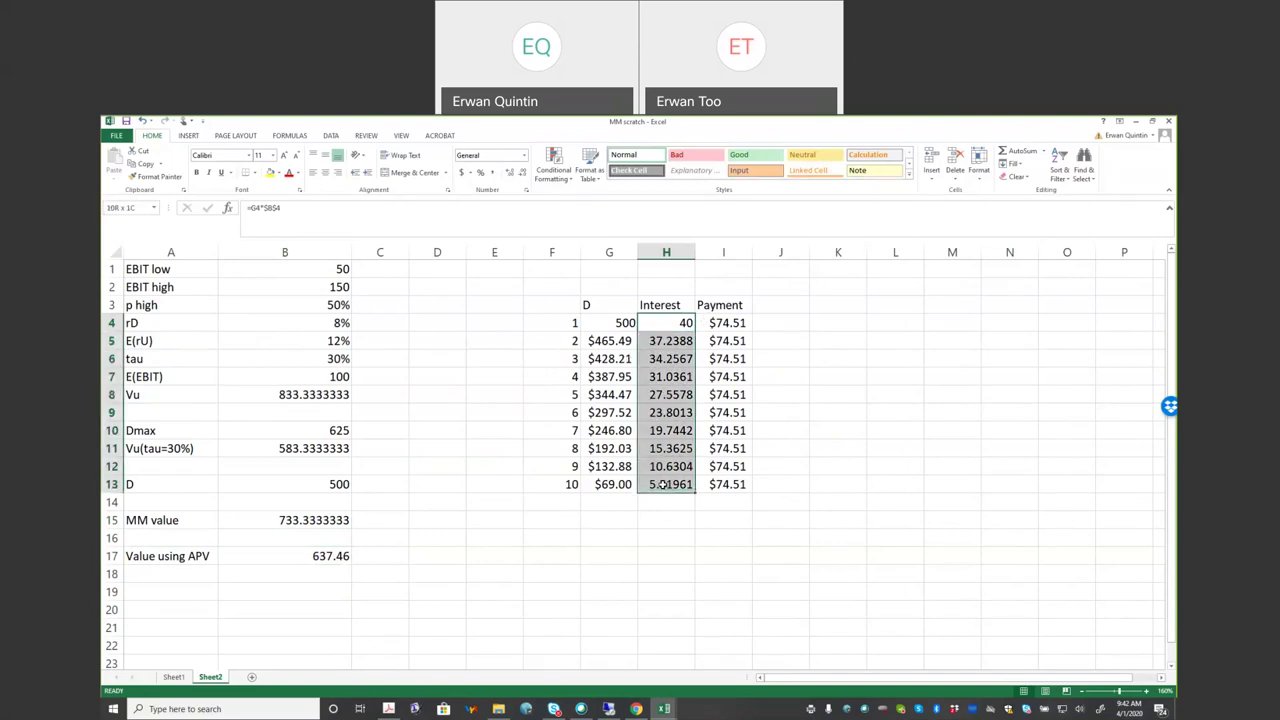
click(668, 500)
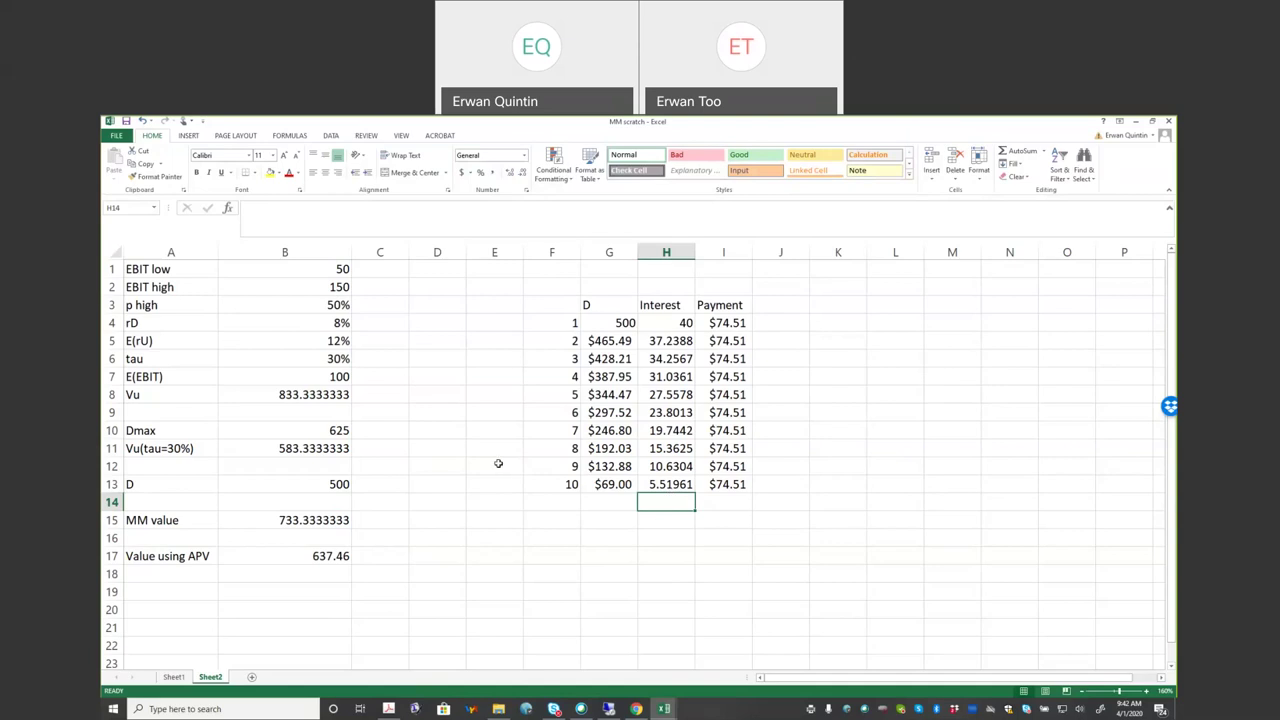
click(311, 521)
click(322, 554)
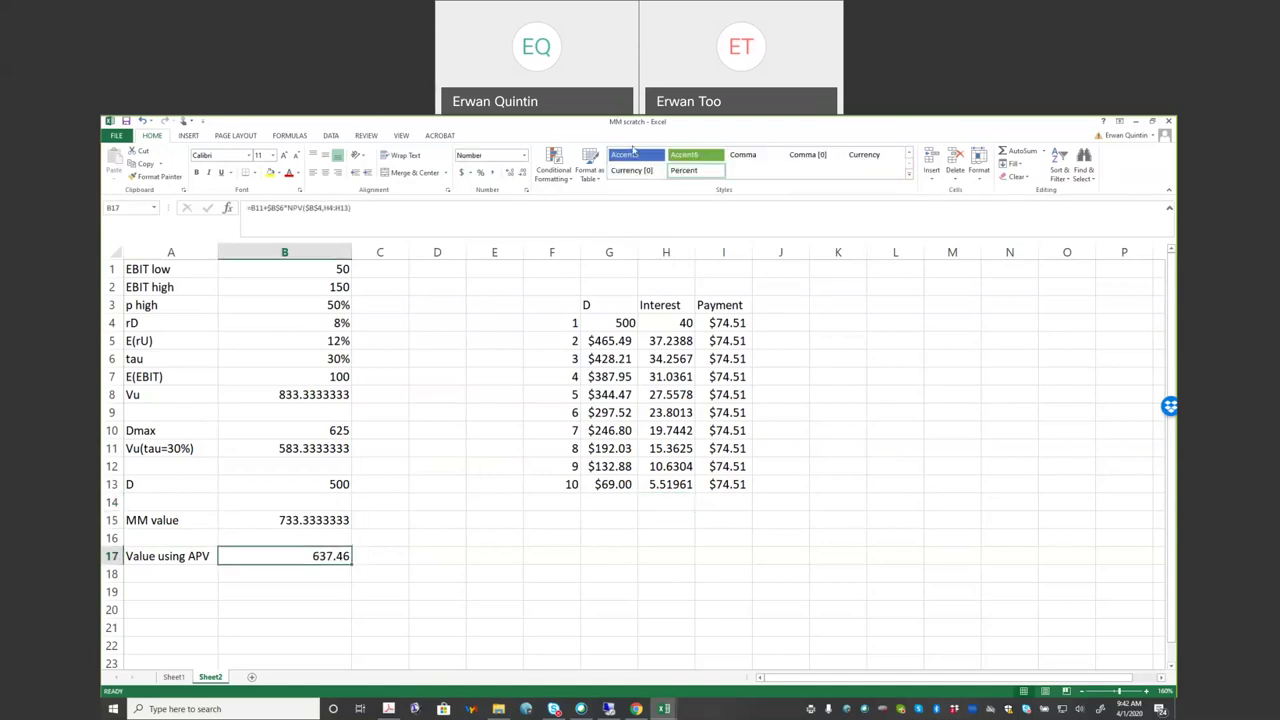